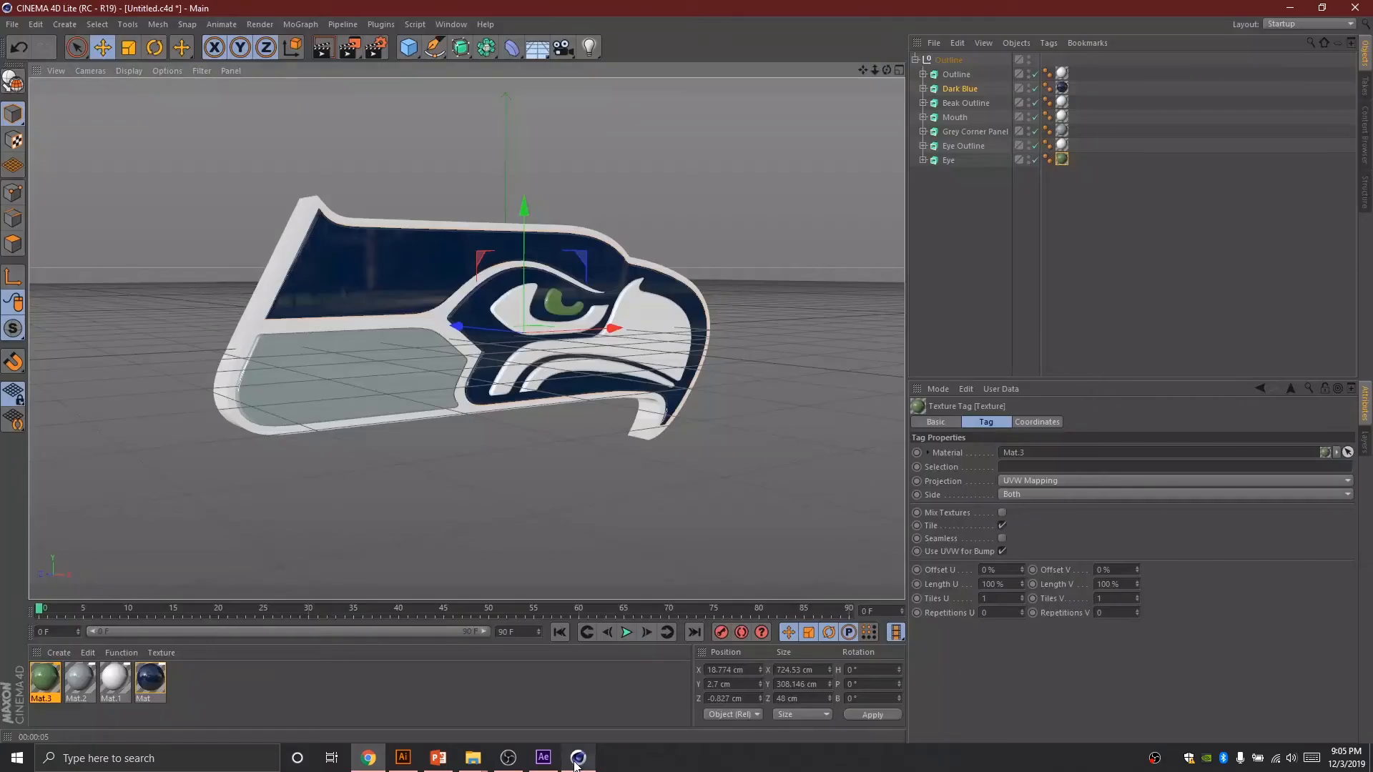
Switch to After Effects and preview the Hartford Whalers composition from frame 10 as a reference animation
click(579, 758)
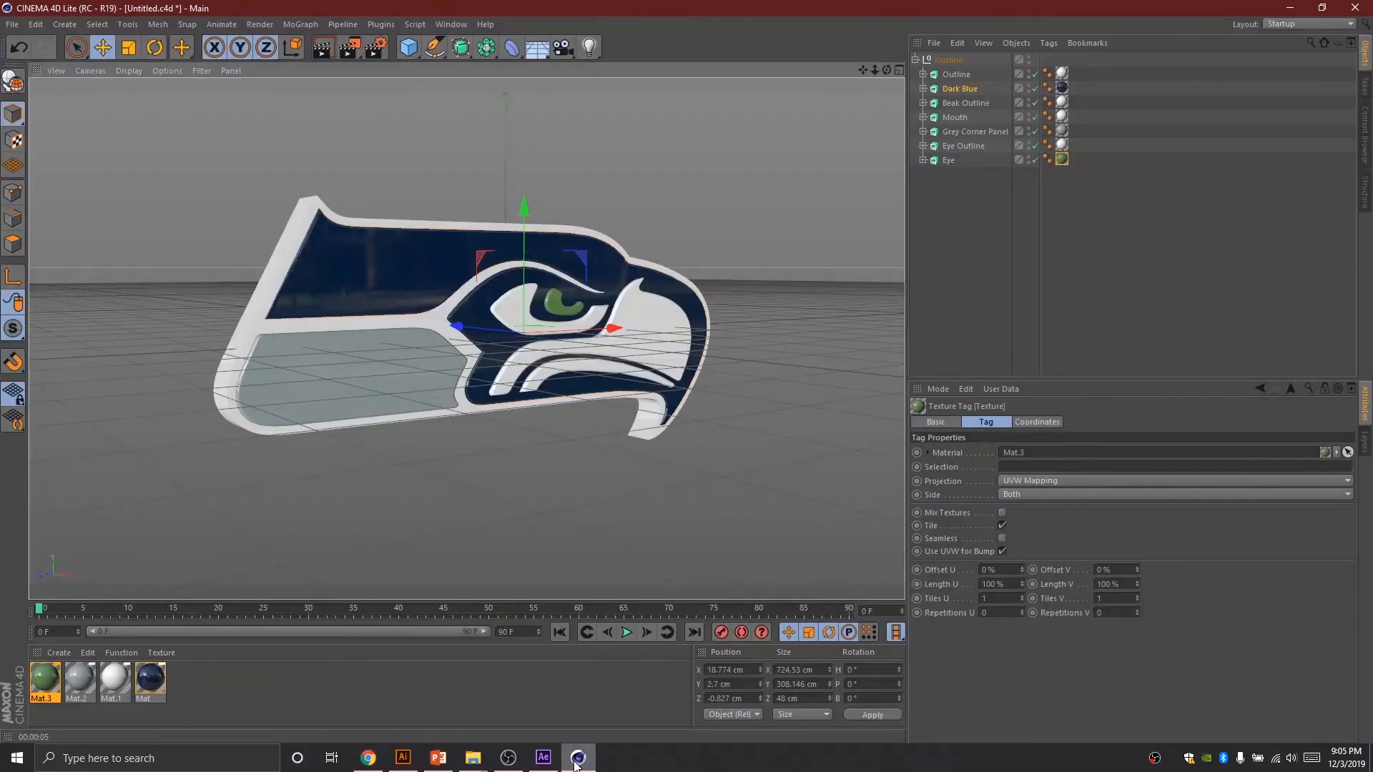
mouse_move(886, 70)
mouse_down()
mouse_move(858, 72)
mouse_move(884, 71)
mouse_move(869, 82)
mouse_move(894, 57)
mouse_move(861, 57)
mouse_move(891, 66)
mouse_up()
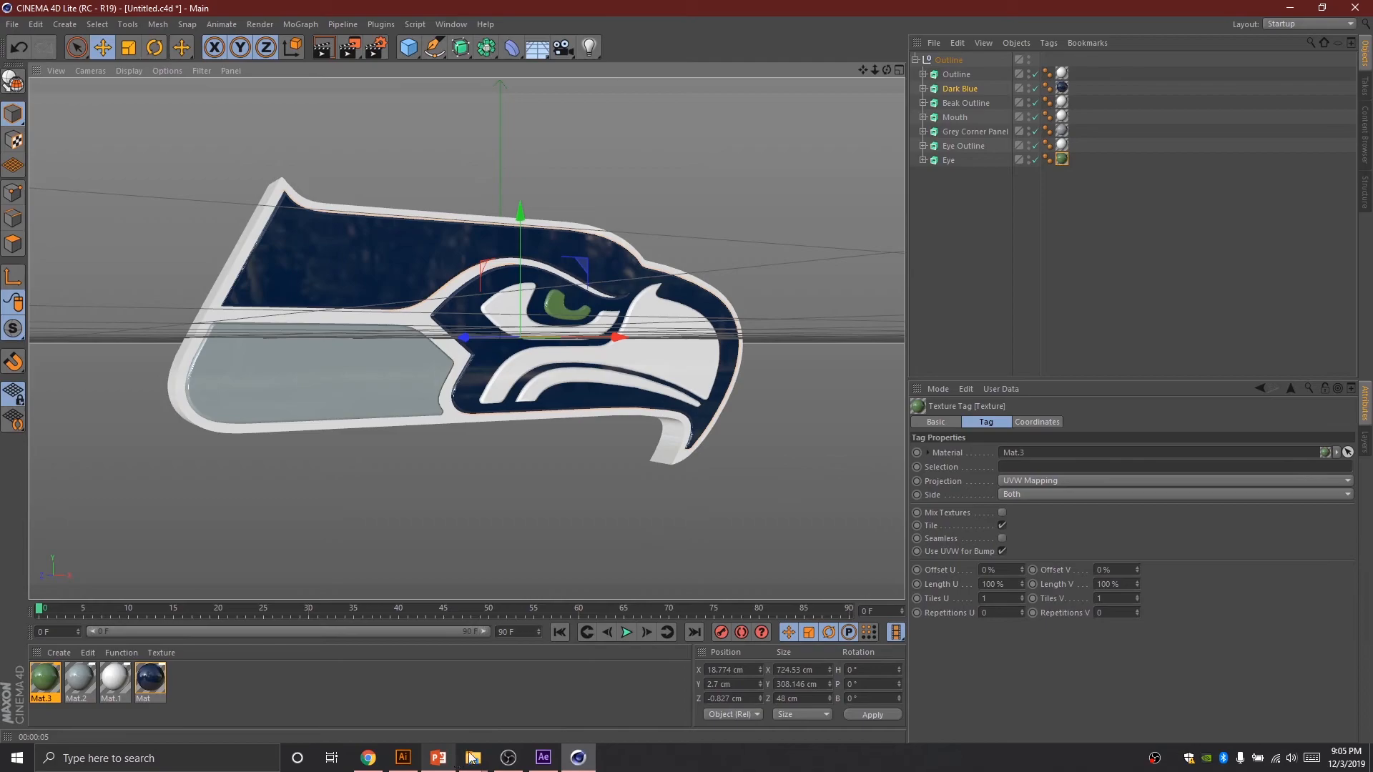
click(543, 755)
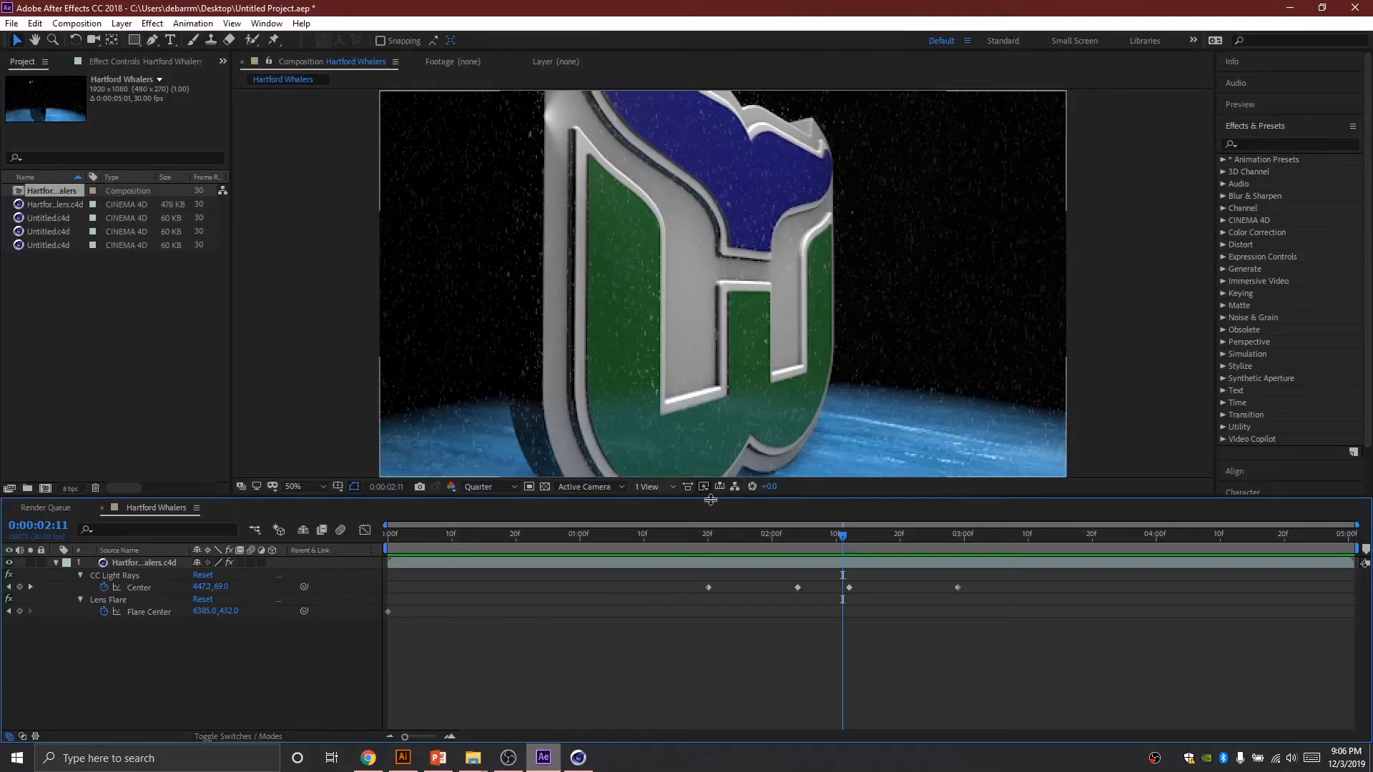
drag(844, 533, 450, 560)
key(space)
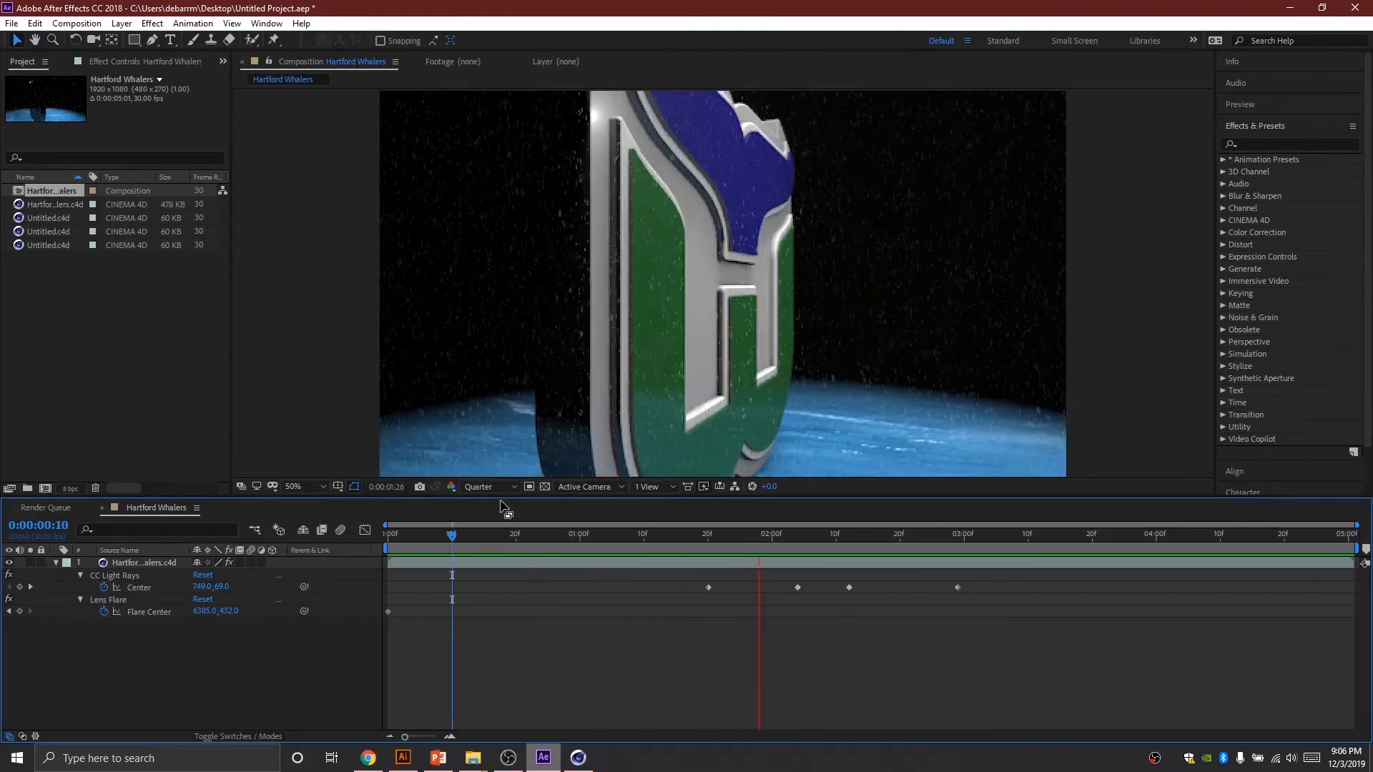
key(space)
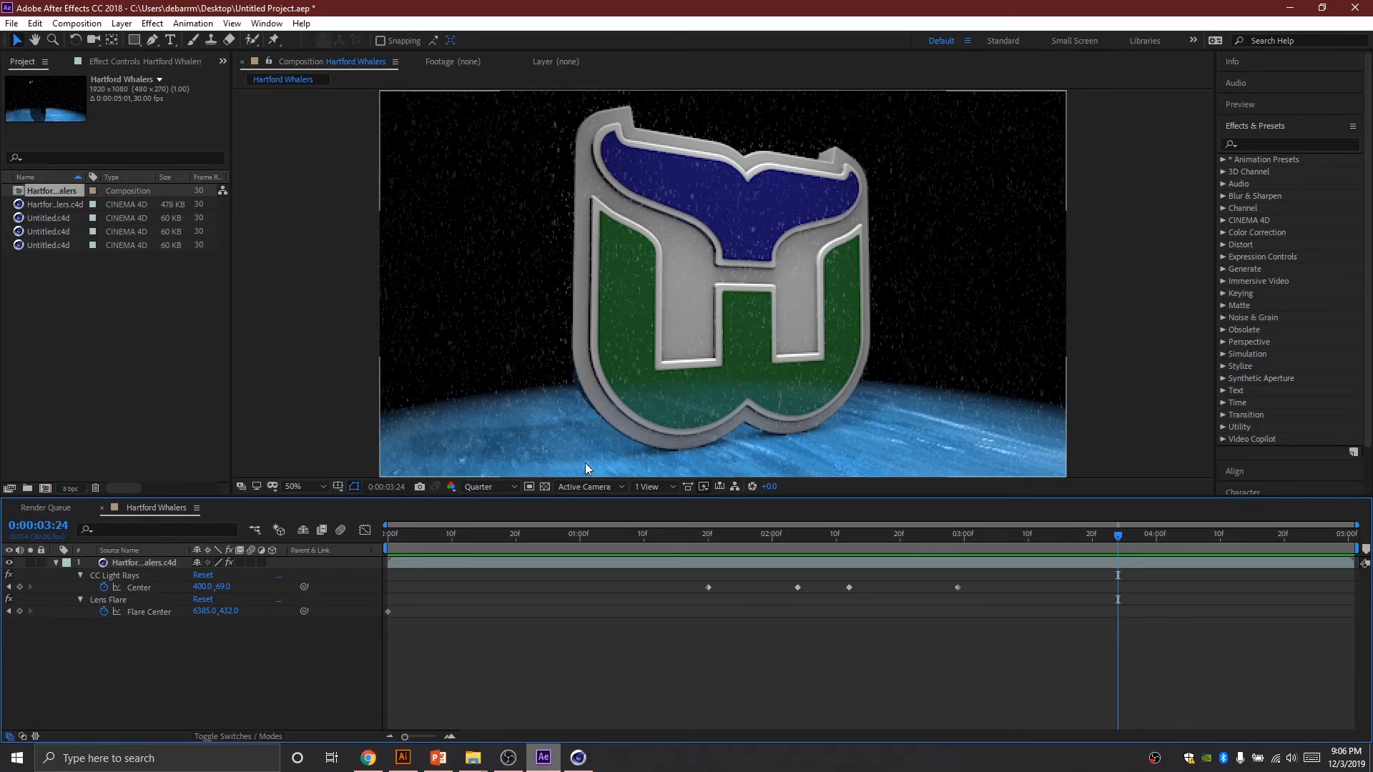
Back in Cinema 4D, add a plane and lower it beneath the logo to a Y position of about -196 cm
click(578, 758)
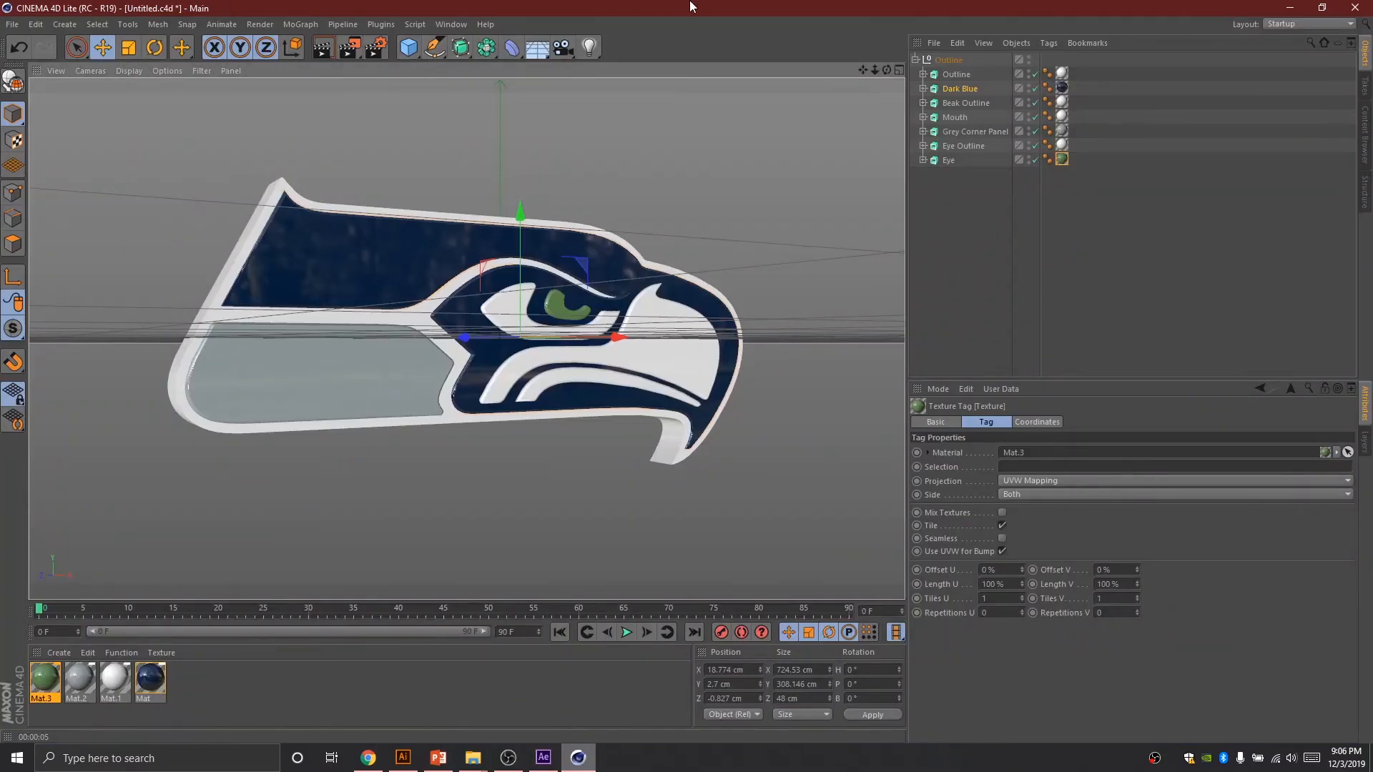
click(913, 58)
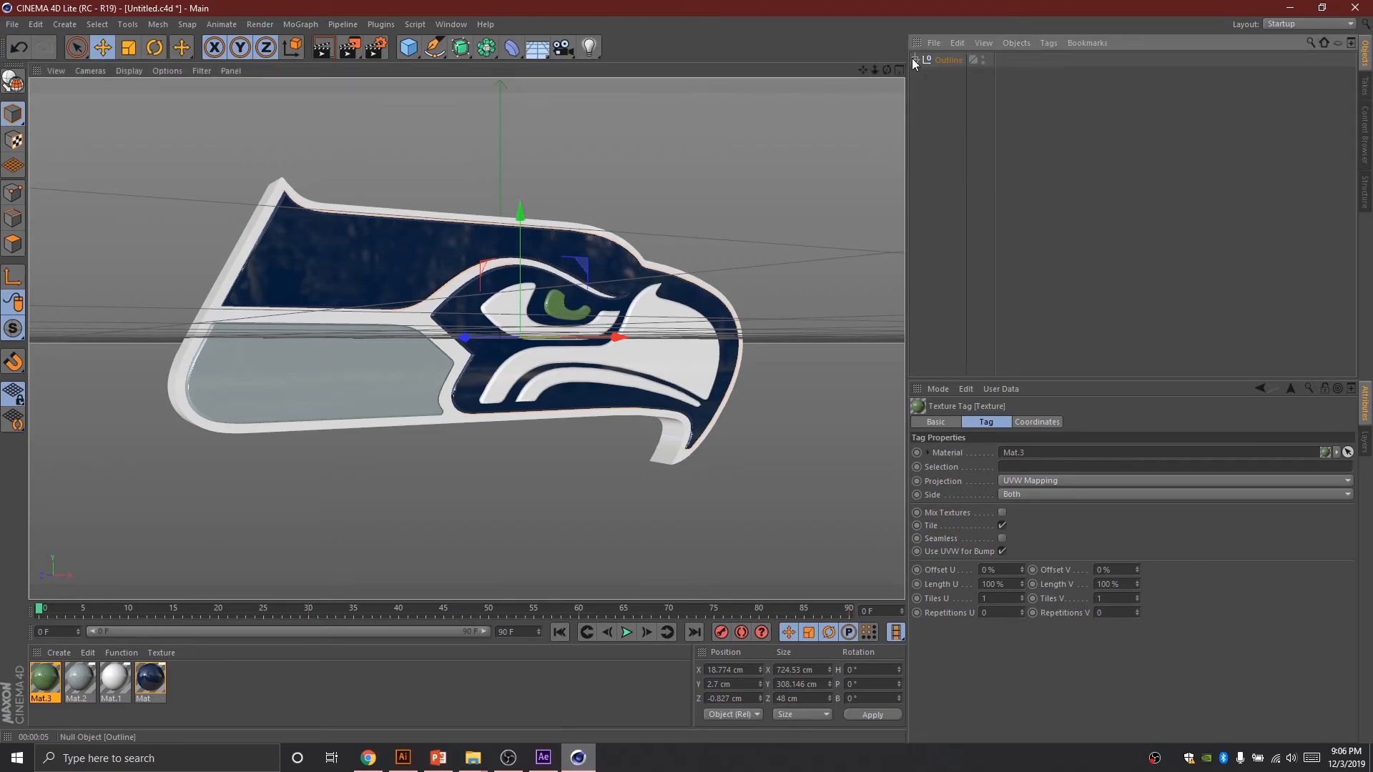
click(409, 55)
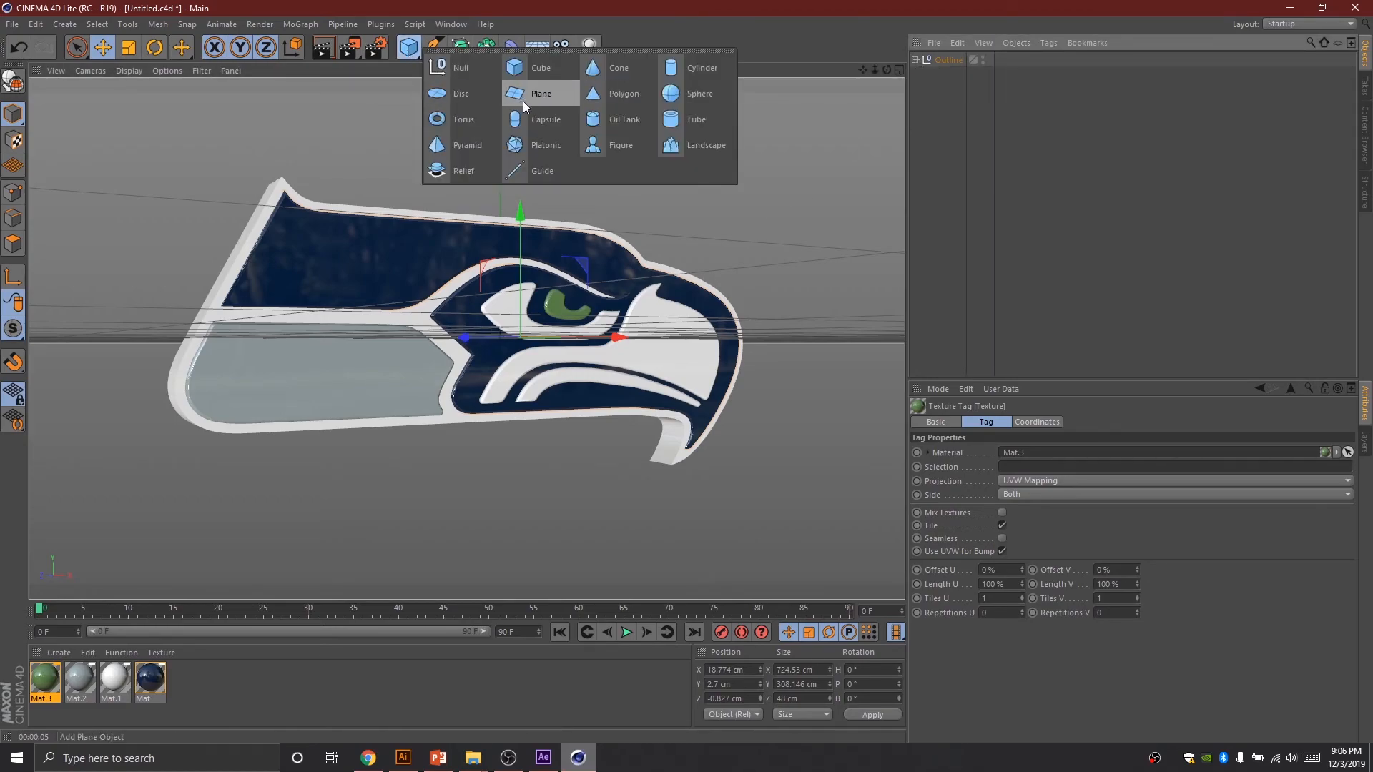
click(522, 101)
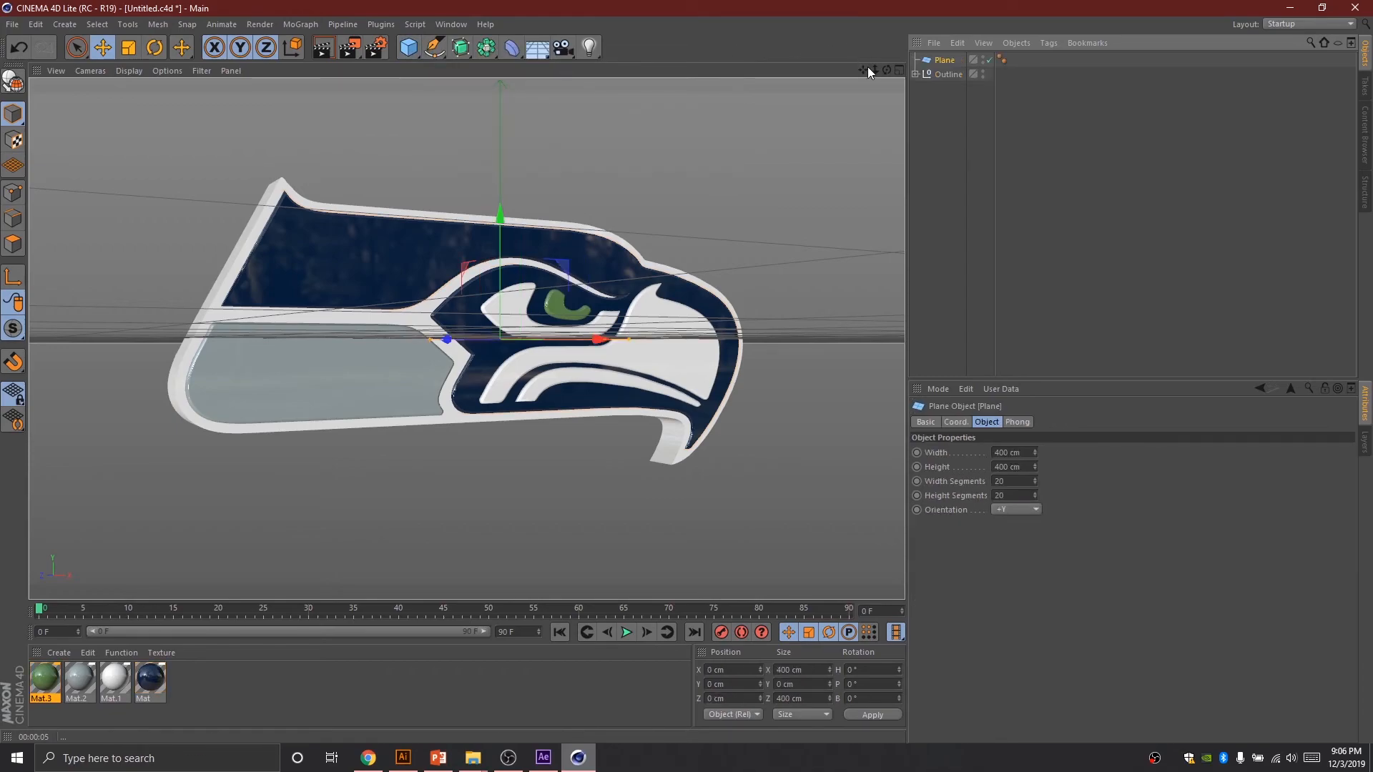
mouse_move(885, 70)
mouse_down()
mouse_move(855, 89)
mouse_move(887, 70)
mouse_move(873, 80)
mouse_up()
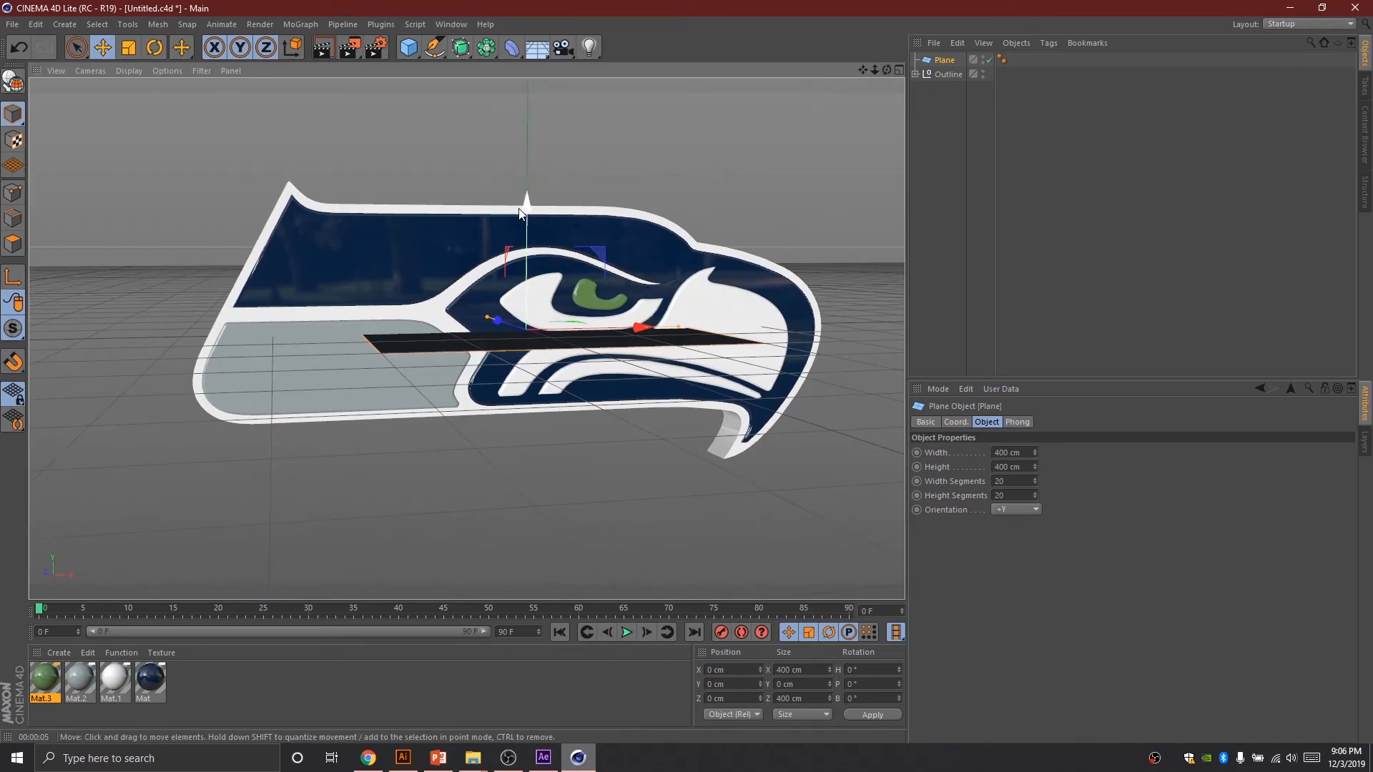
drag(525, 208, 545, 345)
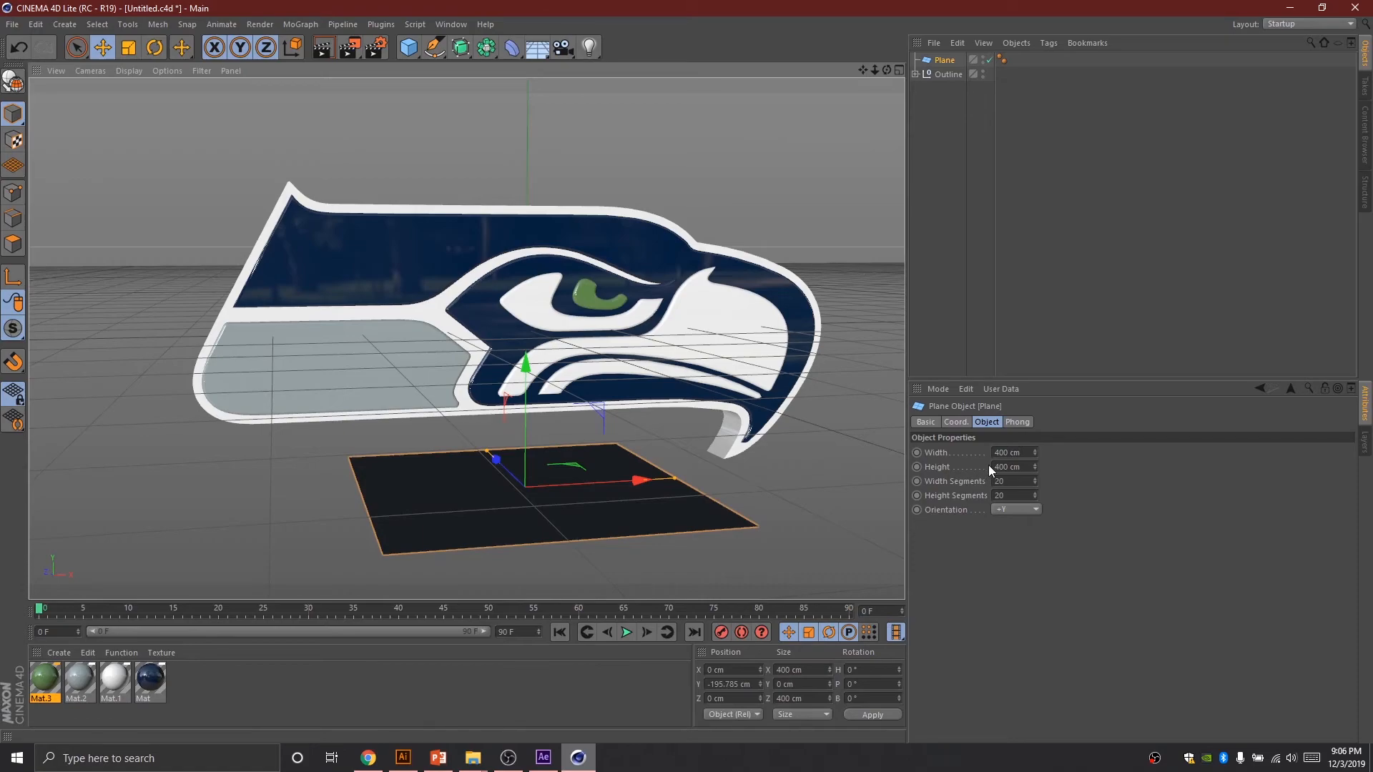
Set the plane's width and height to 1000 cm each
click(1020, 452)
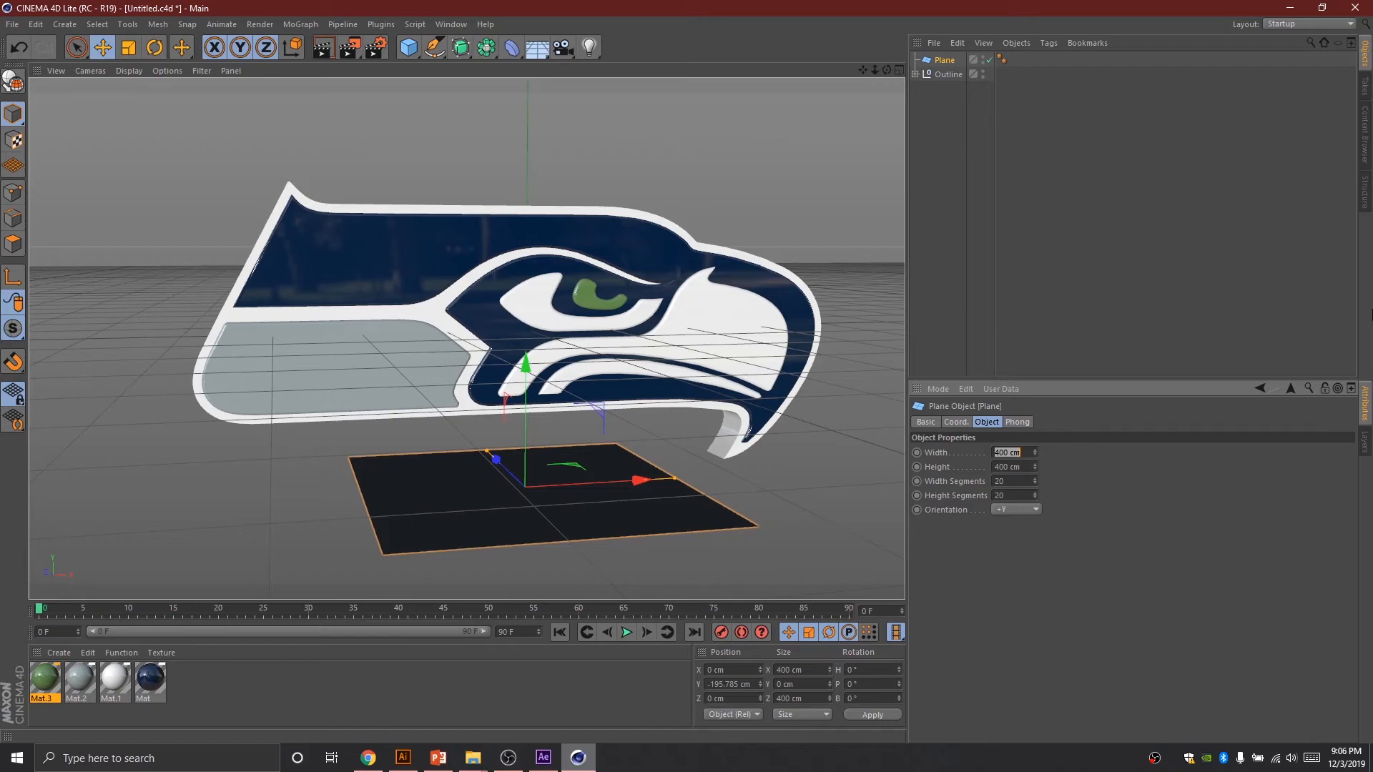
text(1000)
key(Return)
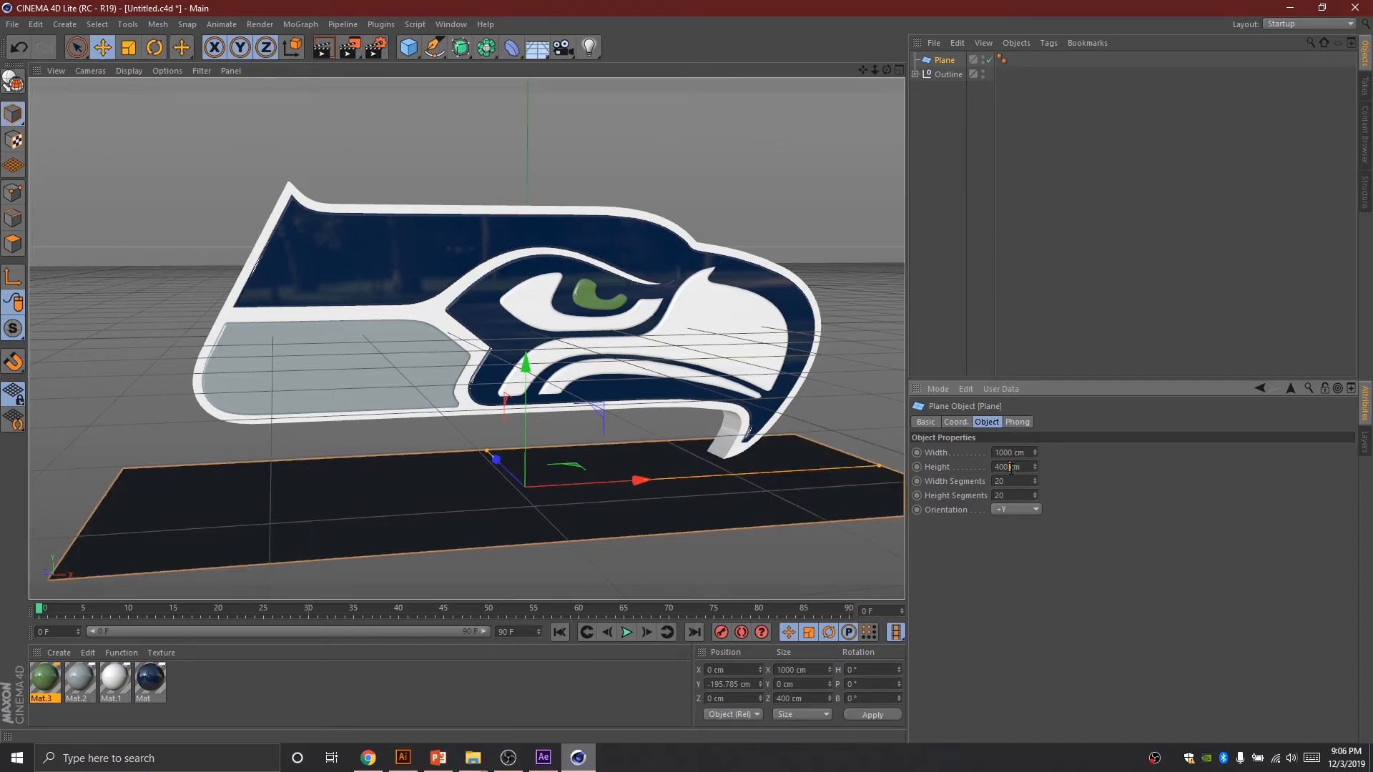
double_click(1010, 467)
text(1000)
key(Return)
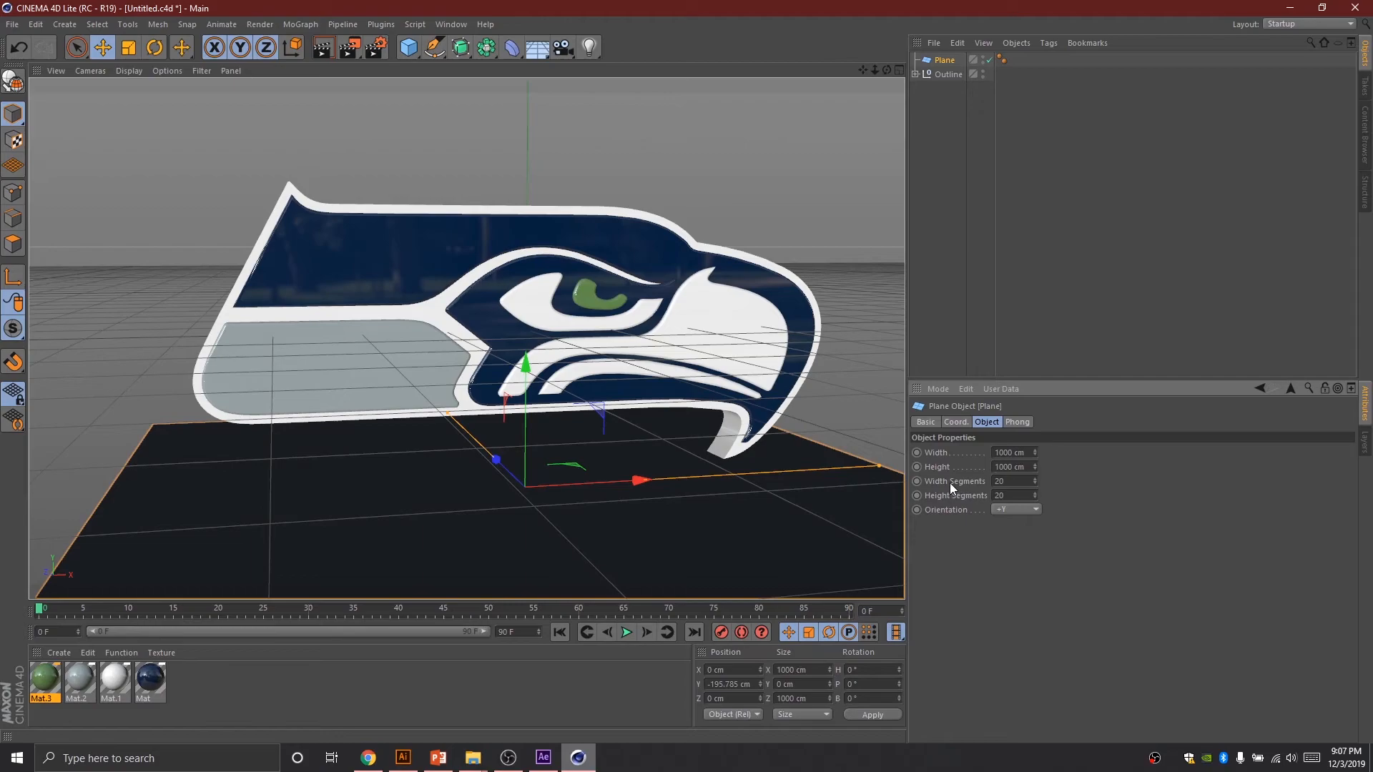
Enlarge the floor plane to a width and height of 2000 cm each
double_click(1030, 454)
text(2000)
key(Return)
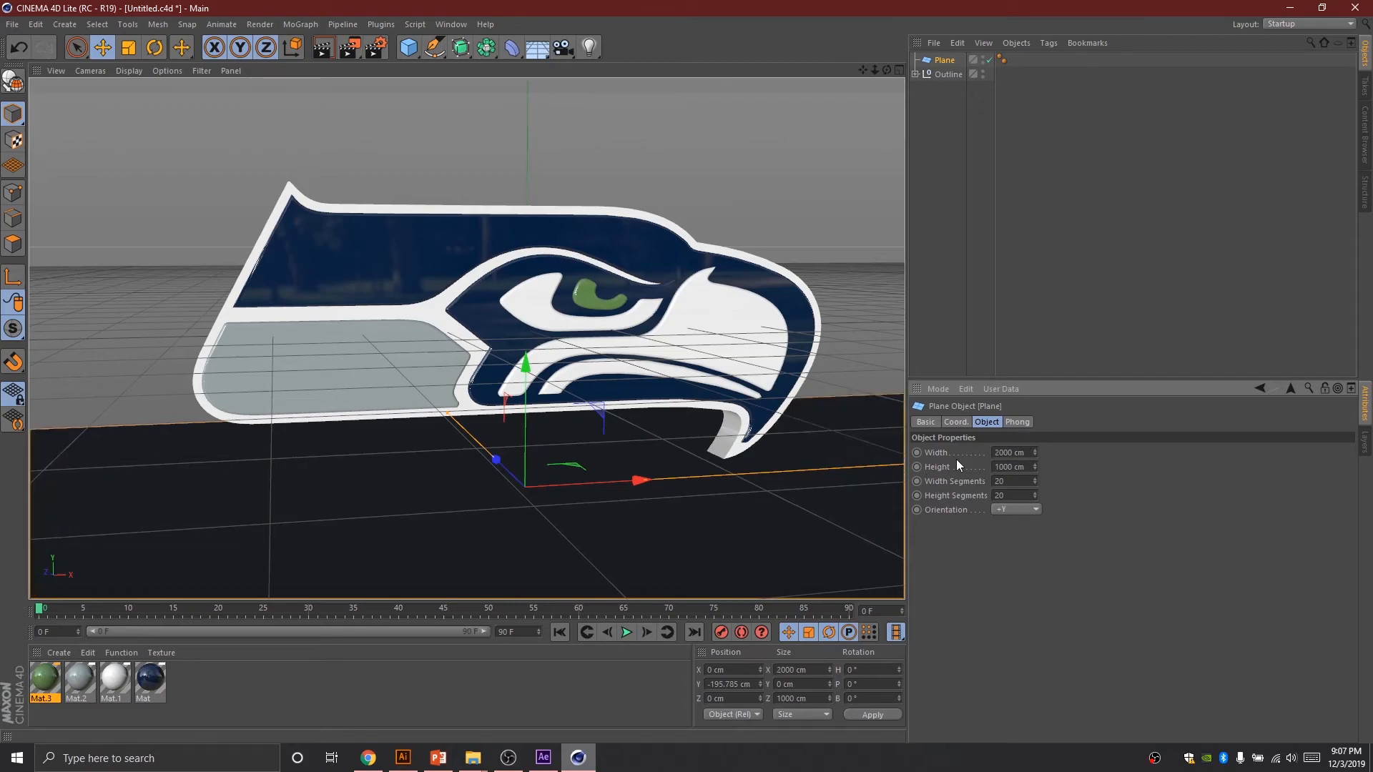
double_click(1015, 467)
text(2000)
key(Return)
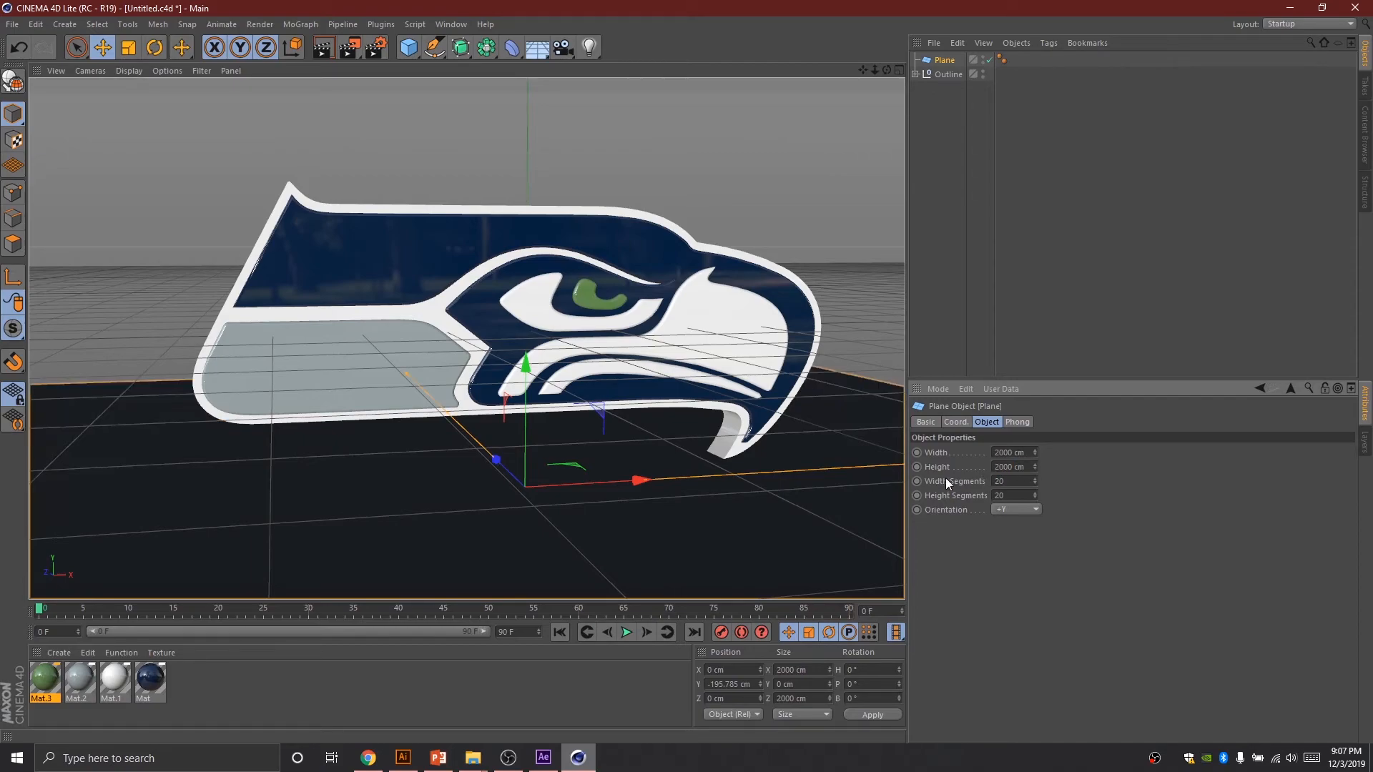
Render the active view of the logo above the plane and compare it with the Hartford Whalers composition in After Effects
mouse_move(874, 70)
mouse_down()
mouse_move(772, 69)
mouse_move(933, 69)
mouse_move(867, 63)
mouse_move(888, 60)
mouse_up()
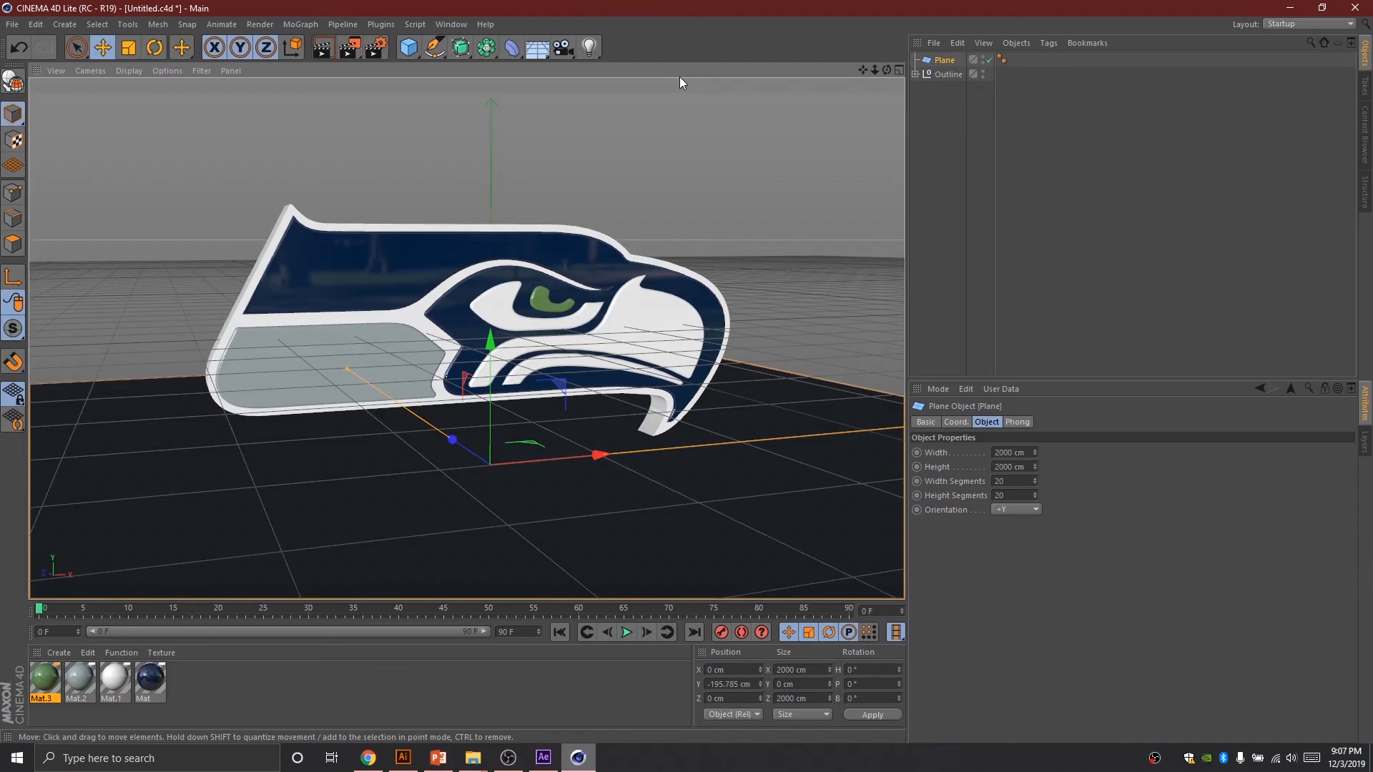
click(324, 53)
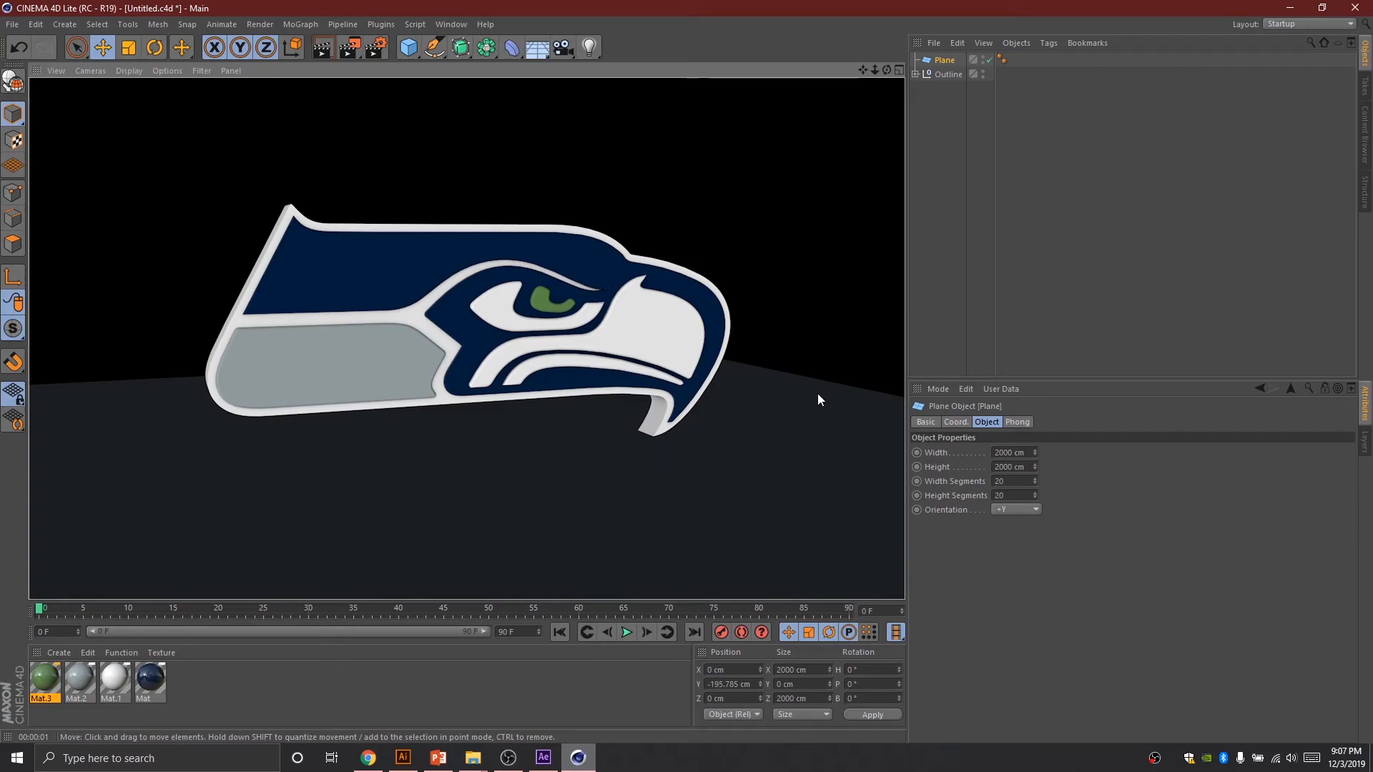
mouse_move(886, 69)
mouse_down()
mouse_move(865, 89)
mouse_move(885, 70)
mouse_up()
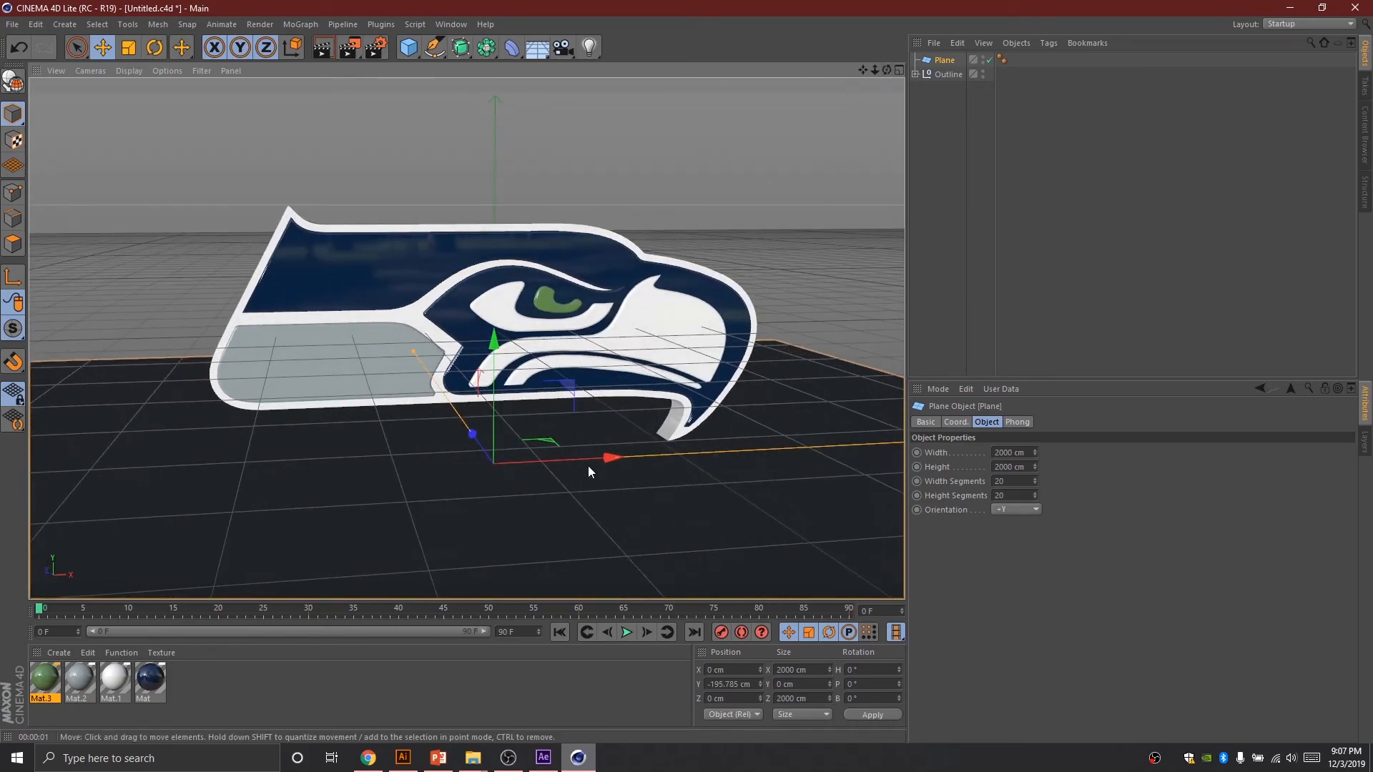
click(545, 758)
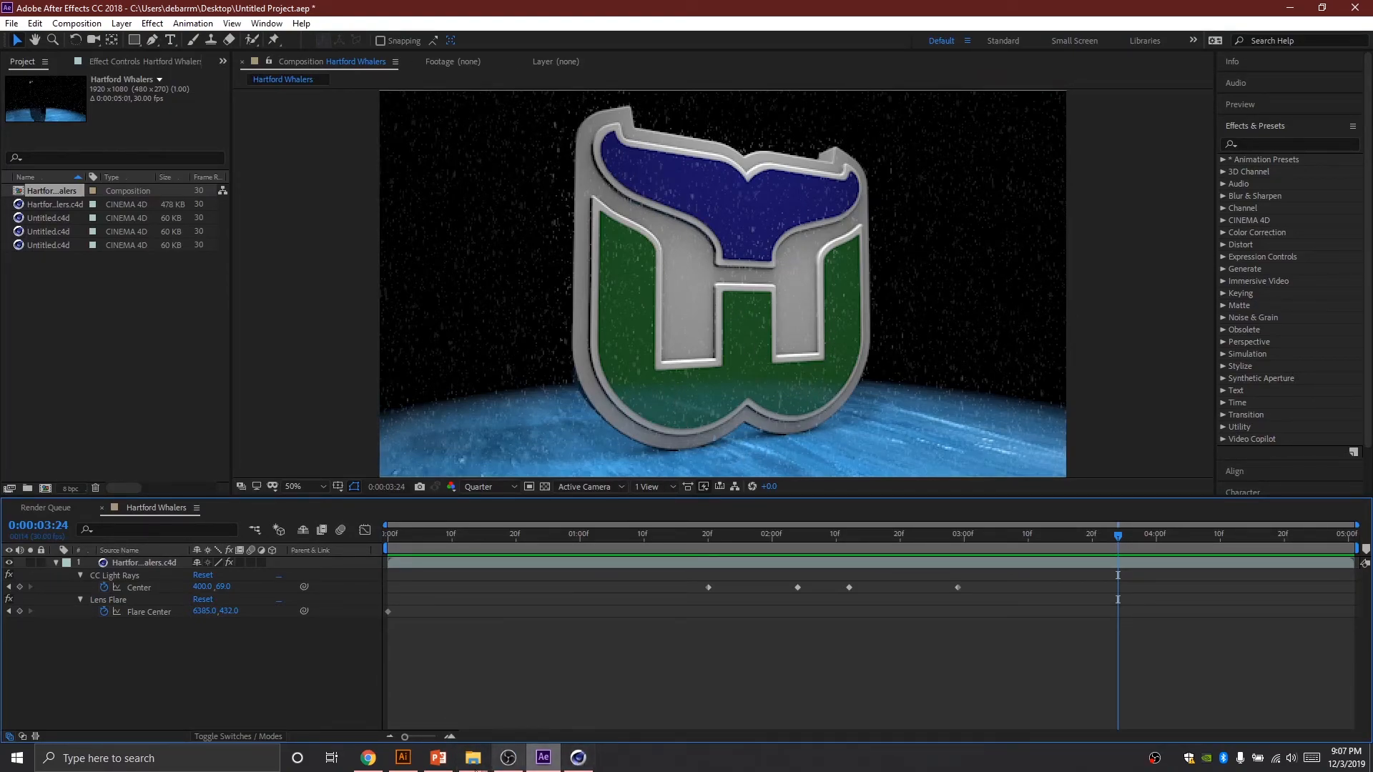
click(576, 762)
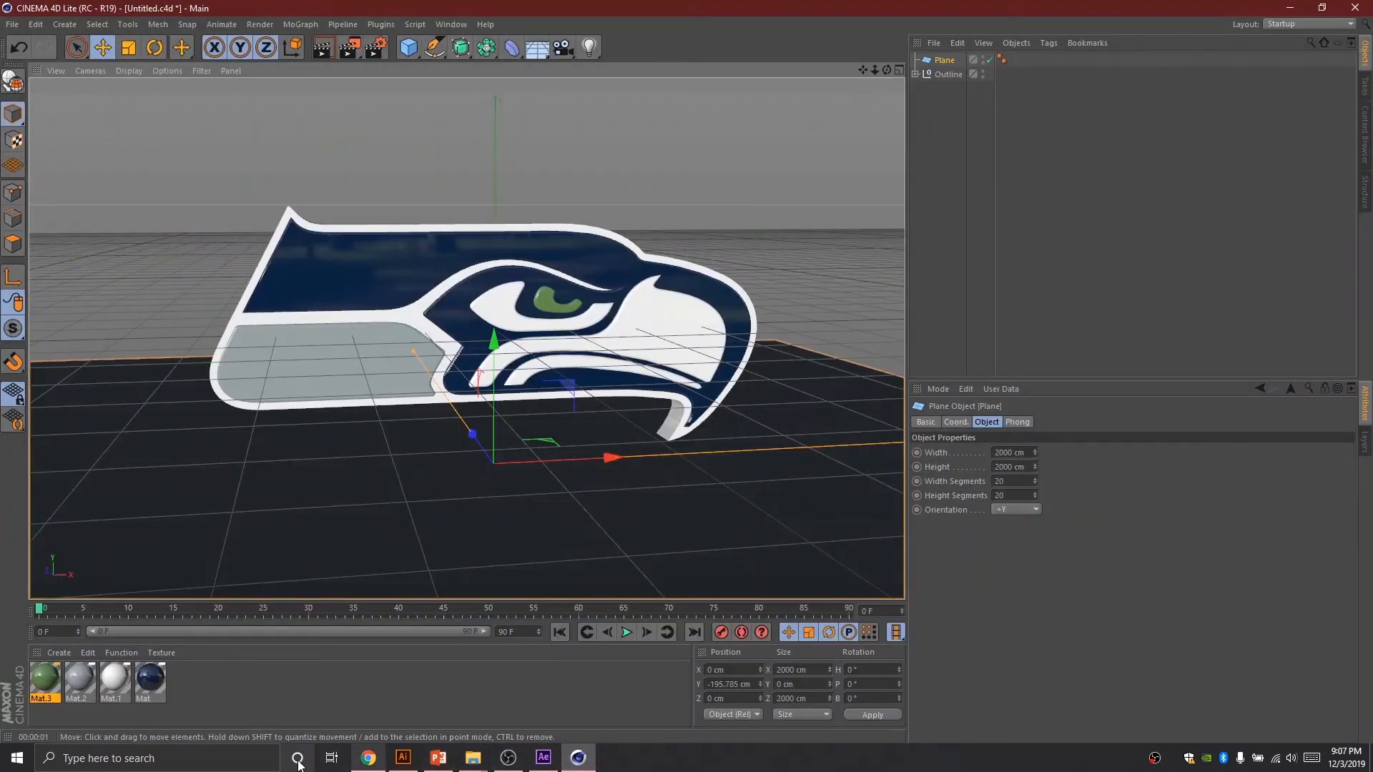
Switch to Chrome and run a web search for "field turf" in the Seahawks logo search tab
click(381, 764)
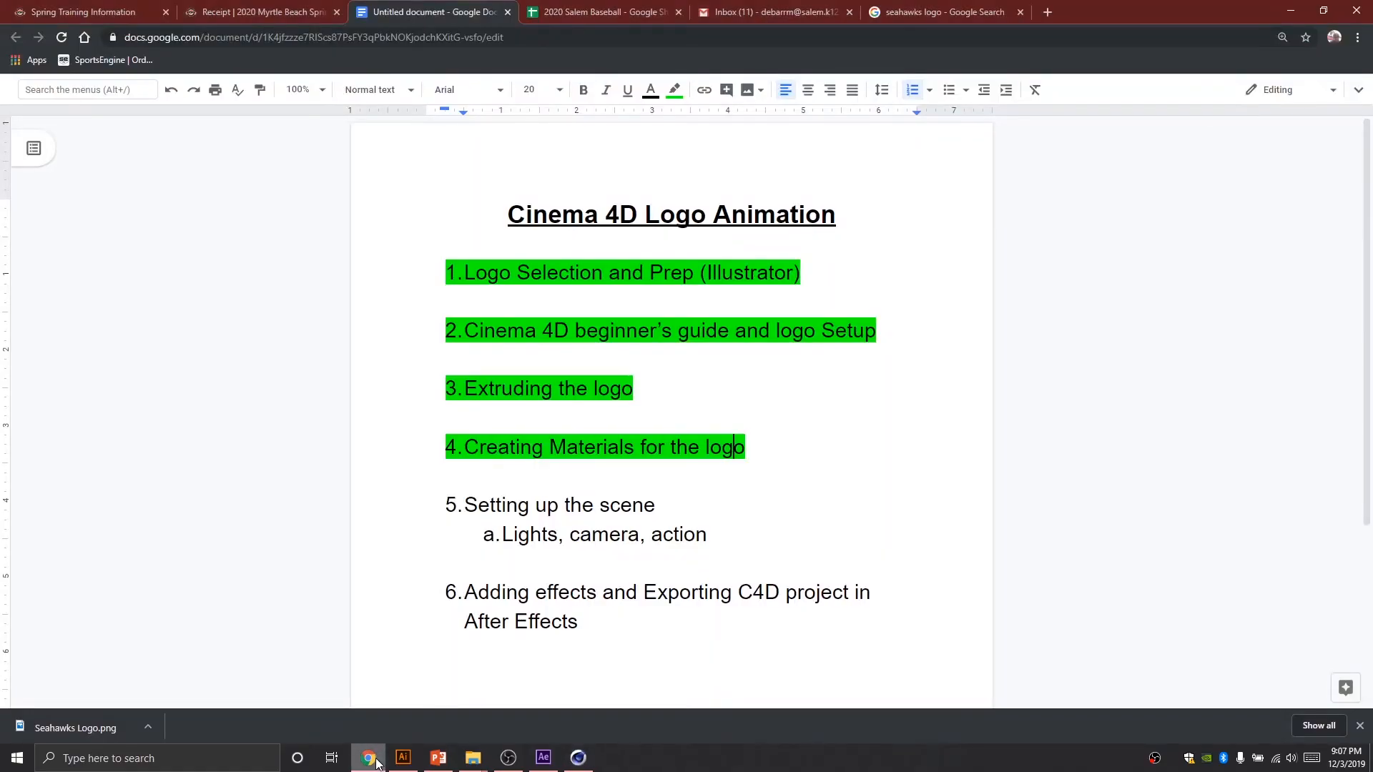
click(902, 14)
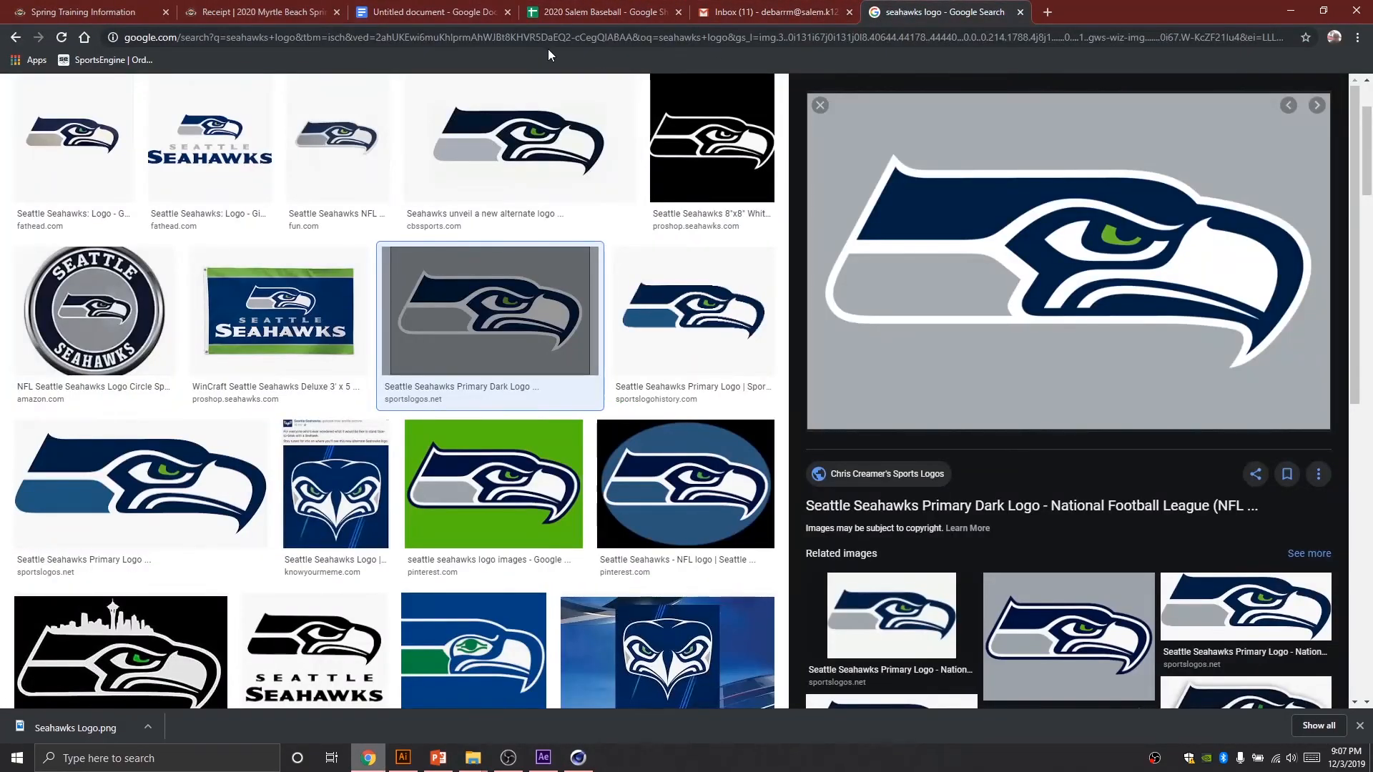
click(543, 37)
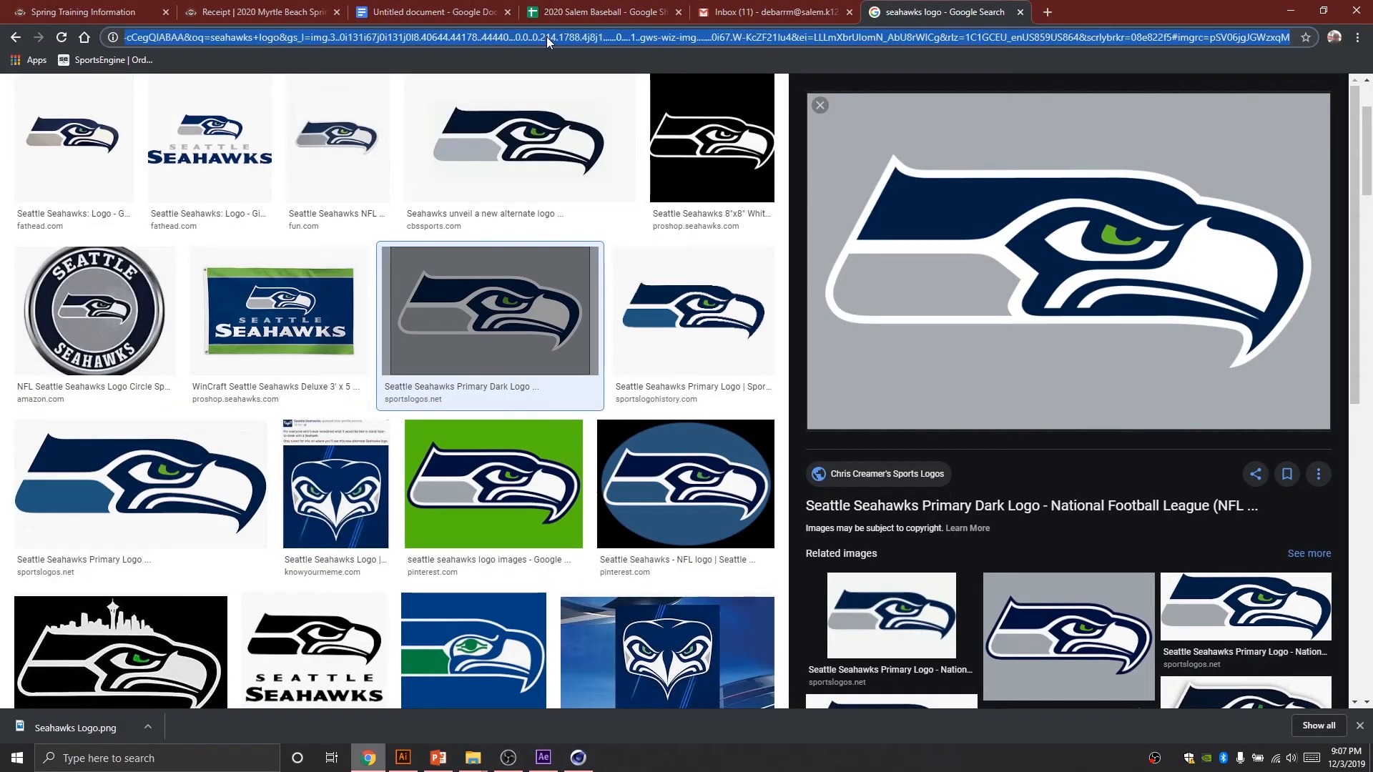
text(fie)
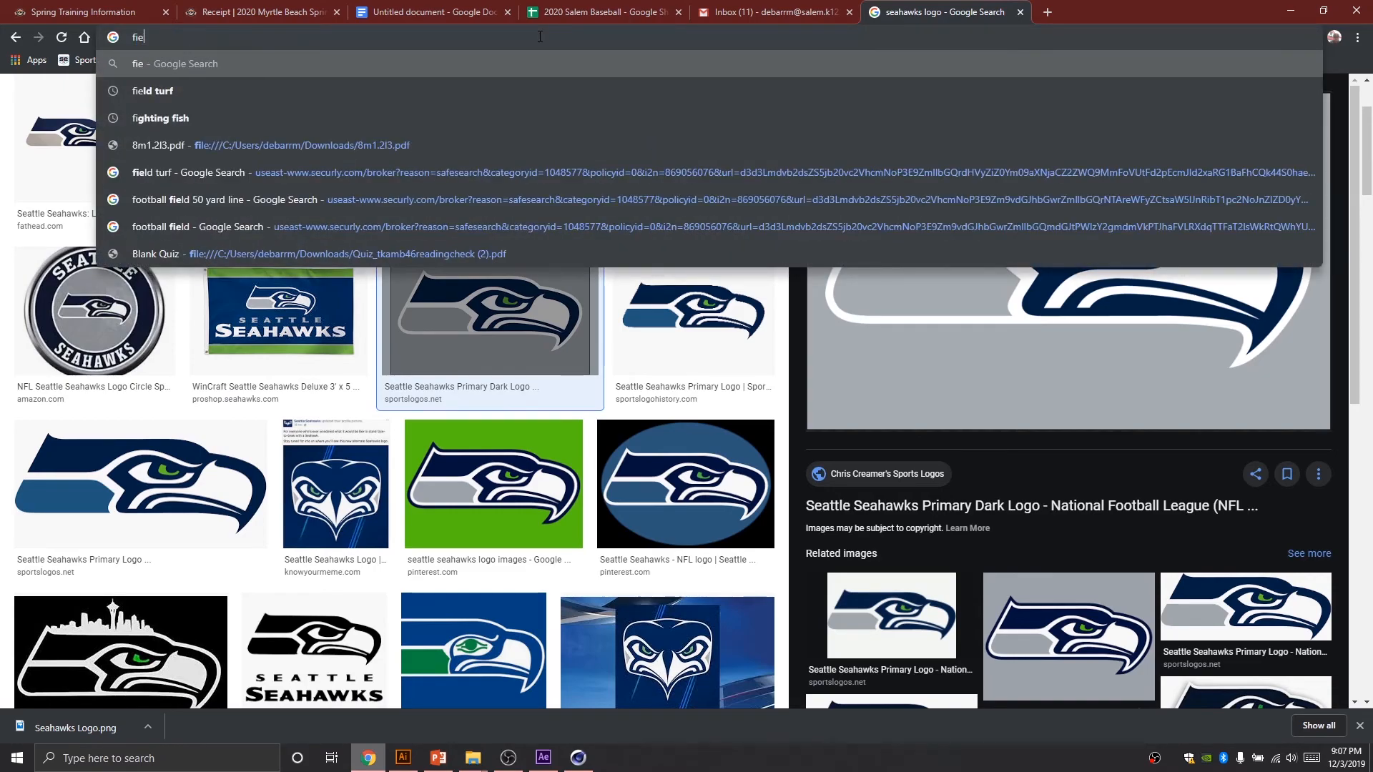
text(ld turf)
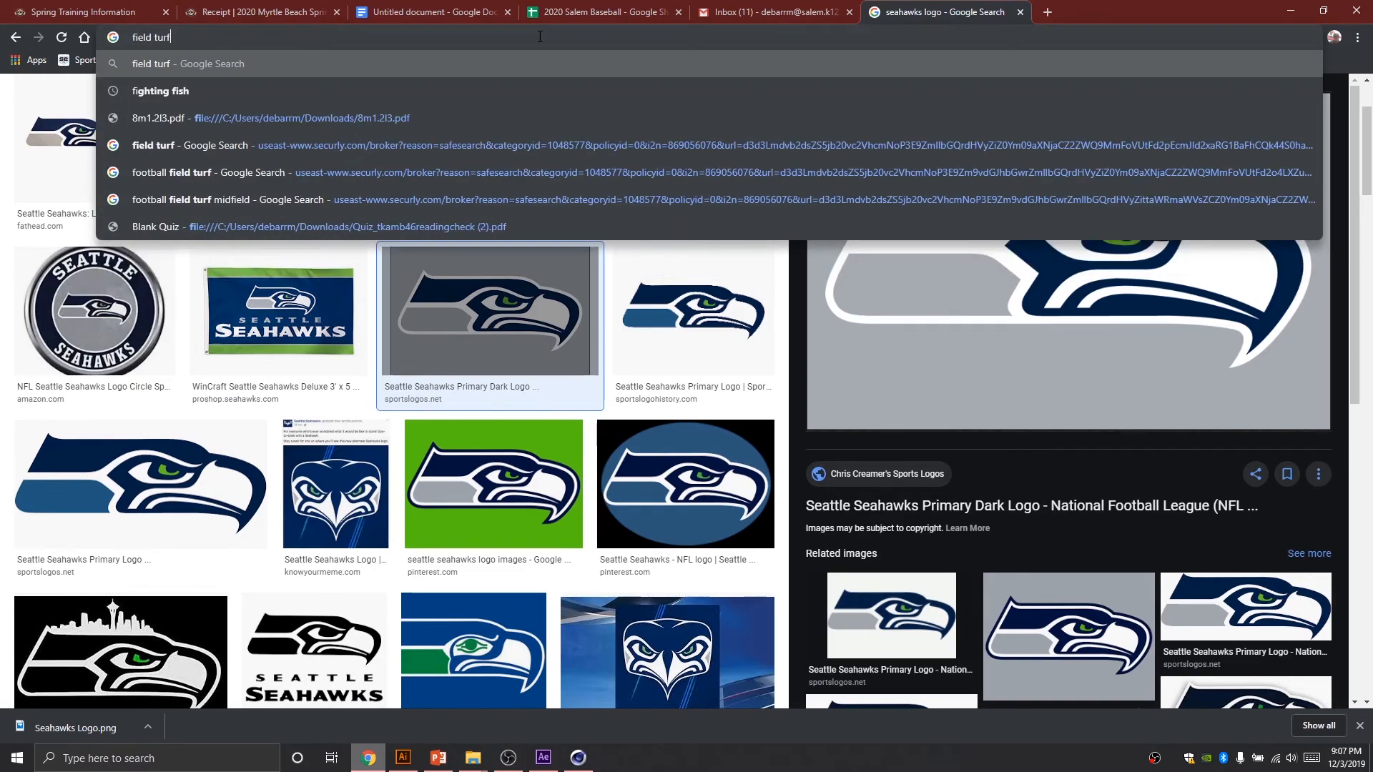
key(Return)
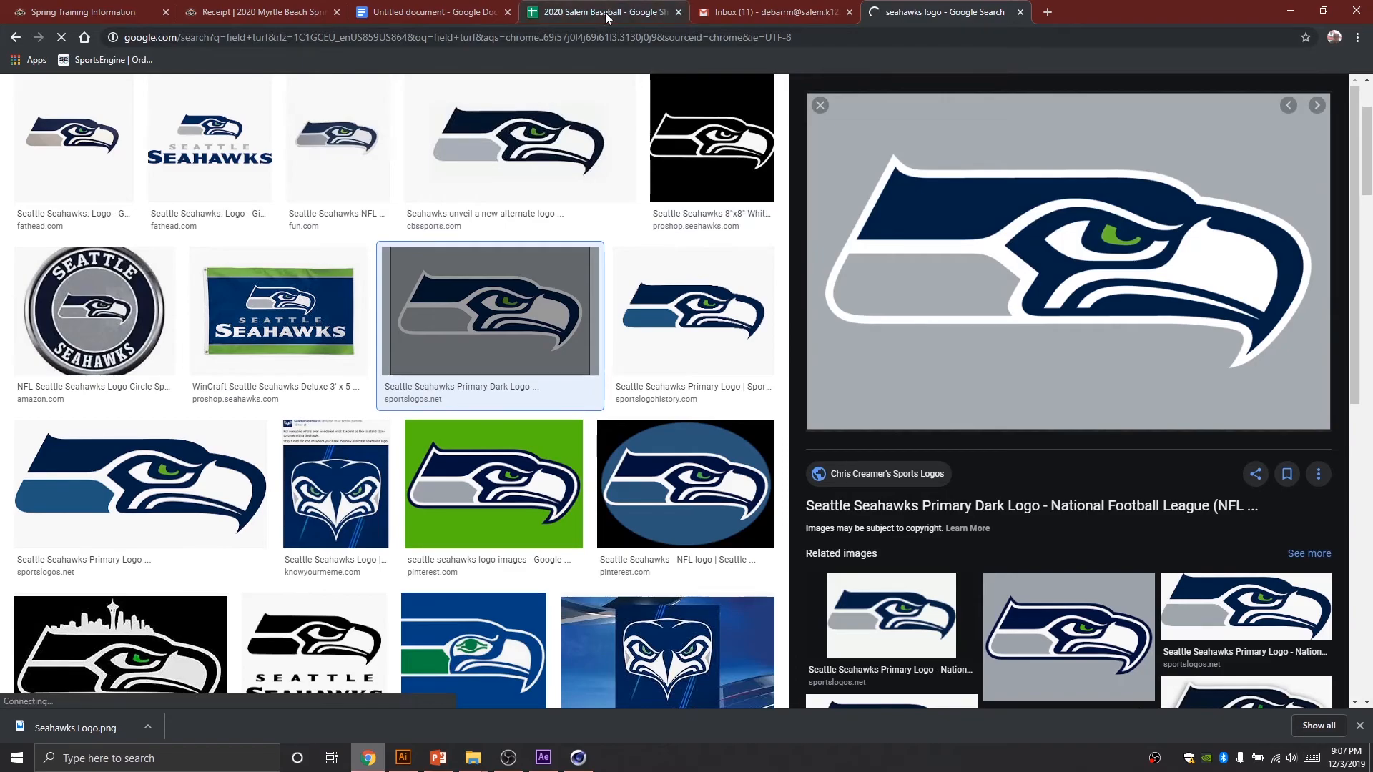
Replace the search with "grass" and show its image results
click(595, 40)
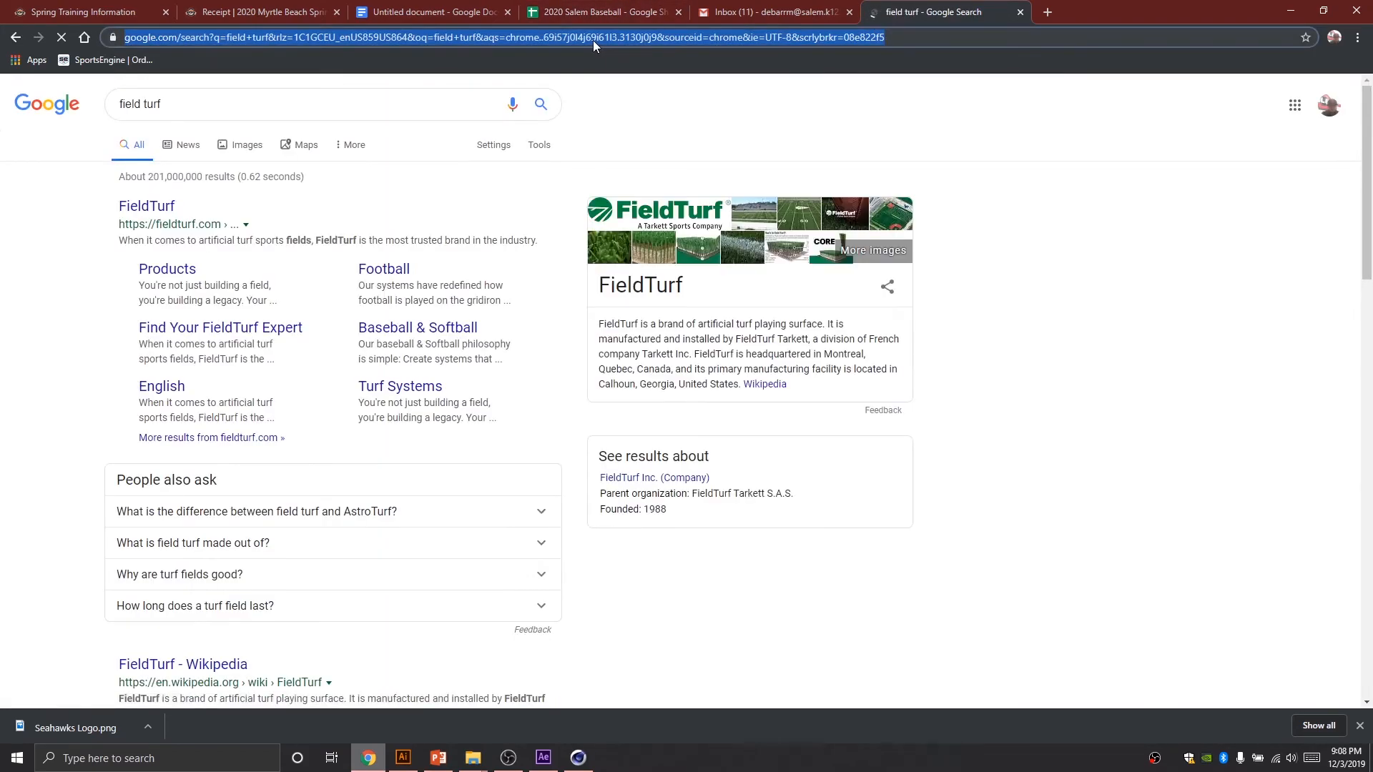
text(grass)
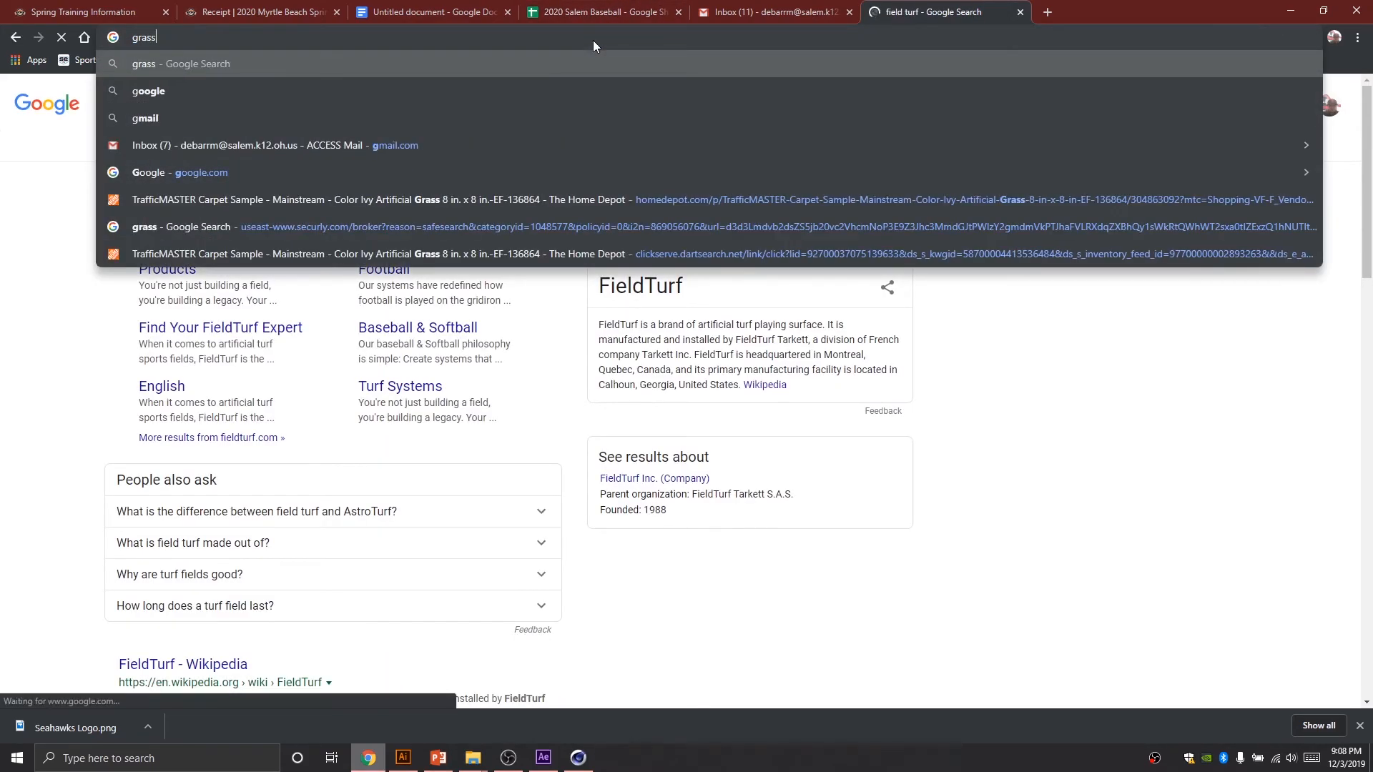
key(Return)
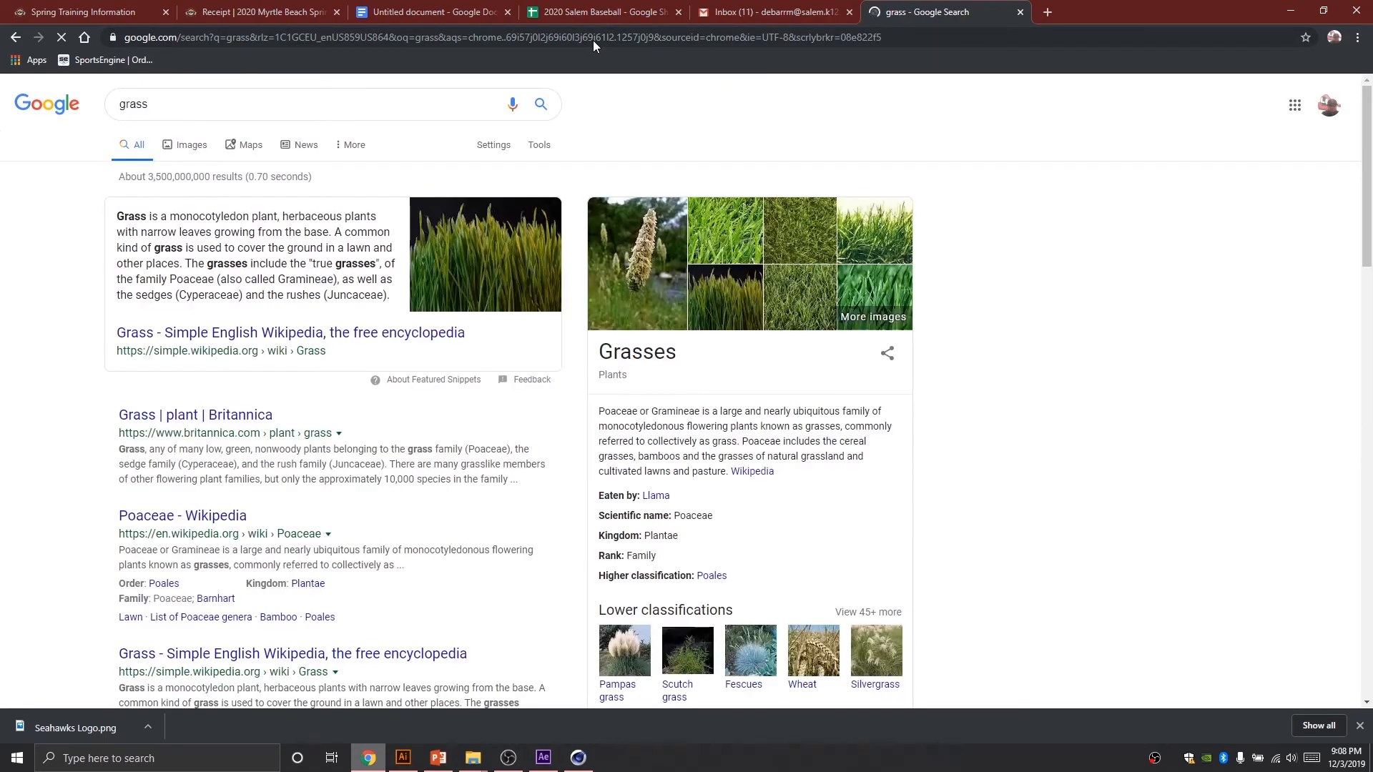
click(189, 147)
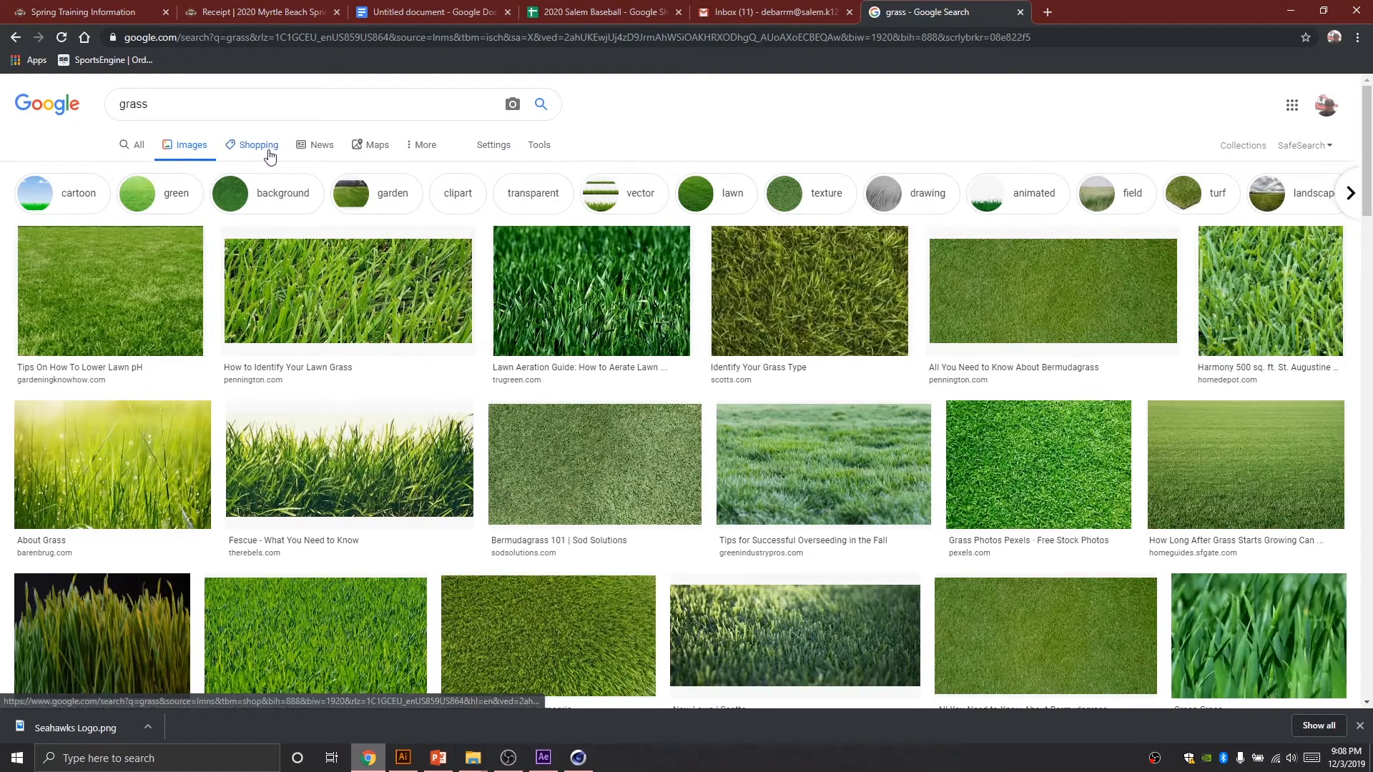
Compare several grass images in the results and preview the Pennington Bermudagrass image
scroll(745, 346, down, 3)
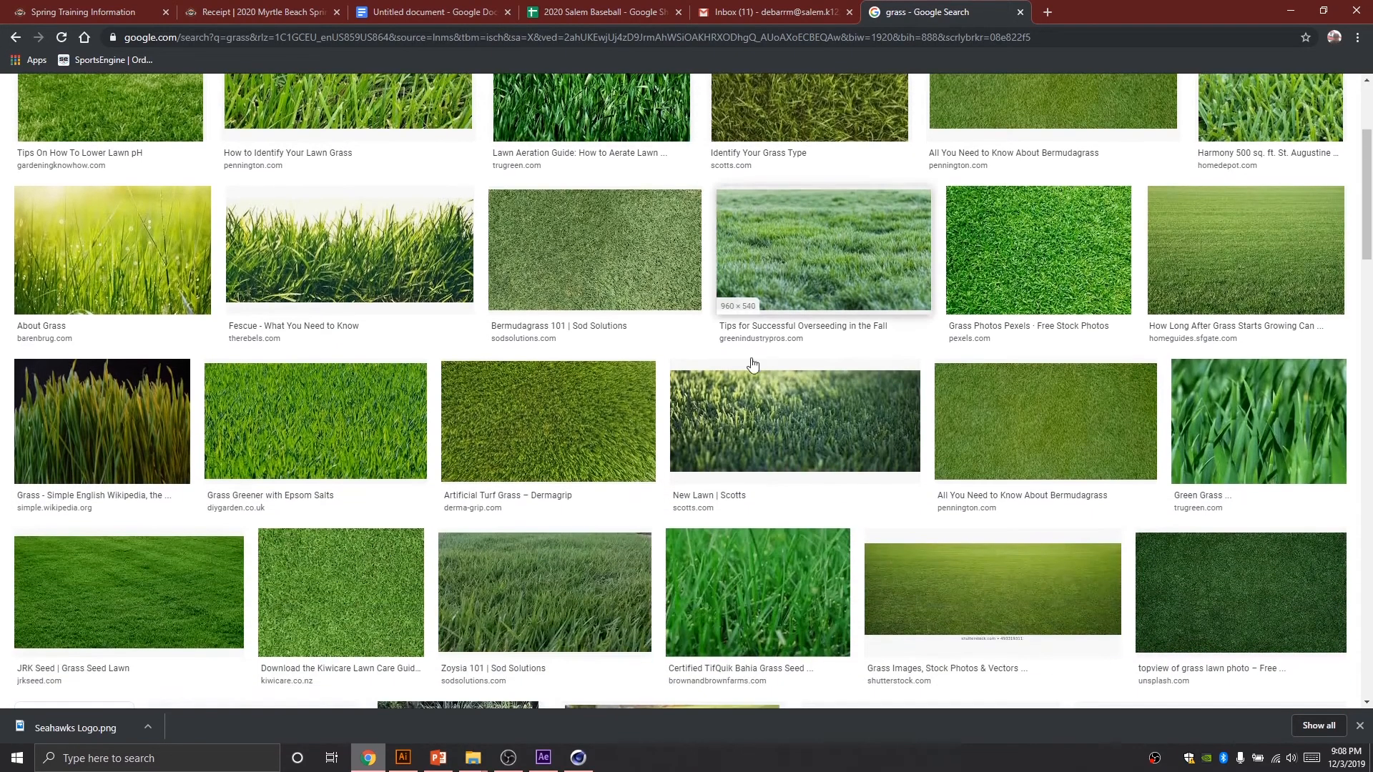
scroll(952, 405, up, 2)
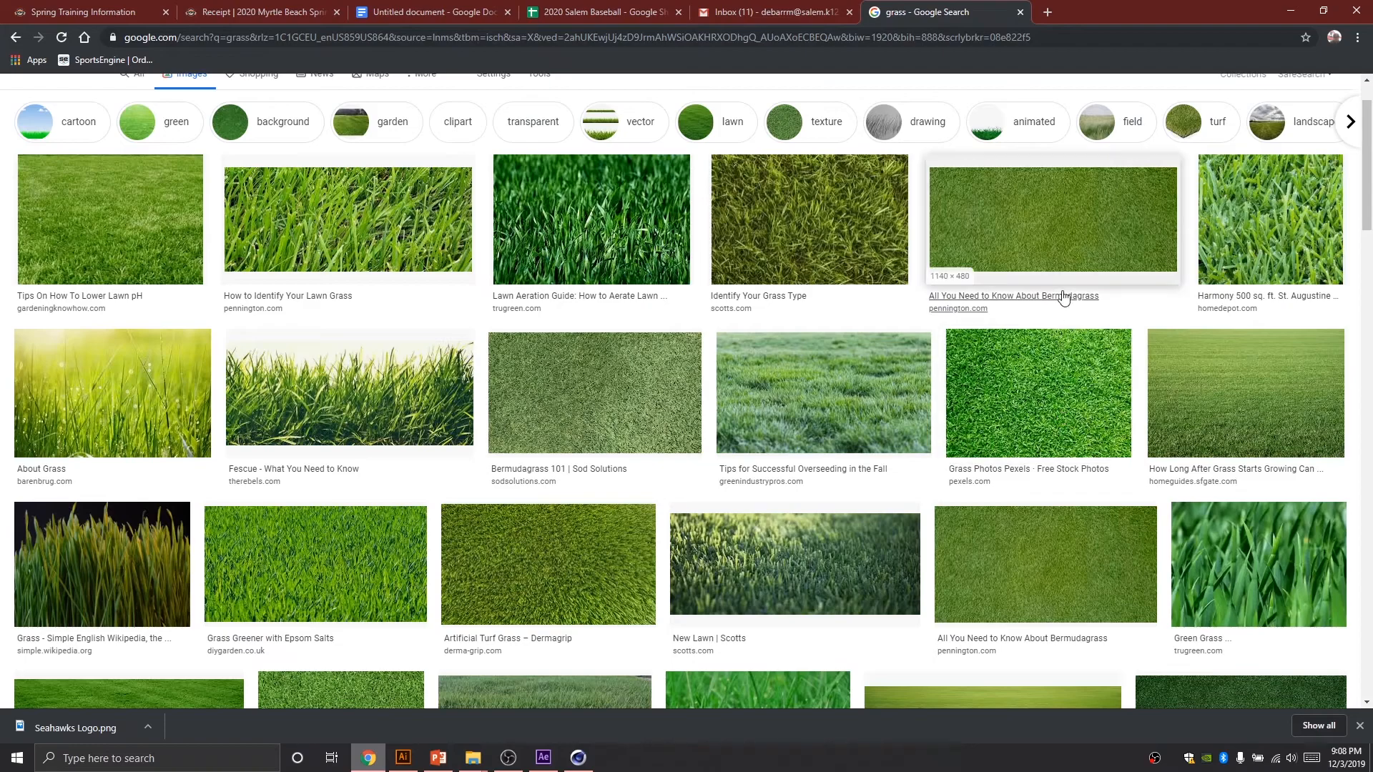
click(1066, 258)
scroll(980, 294, up, 2)
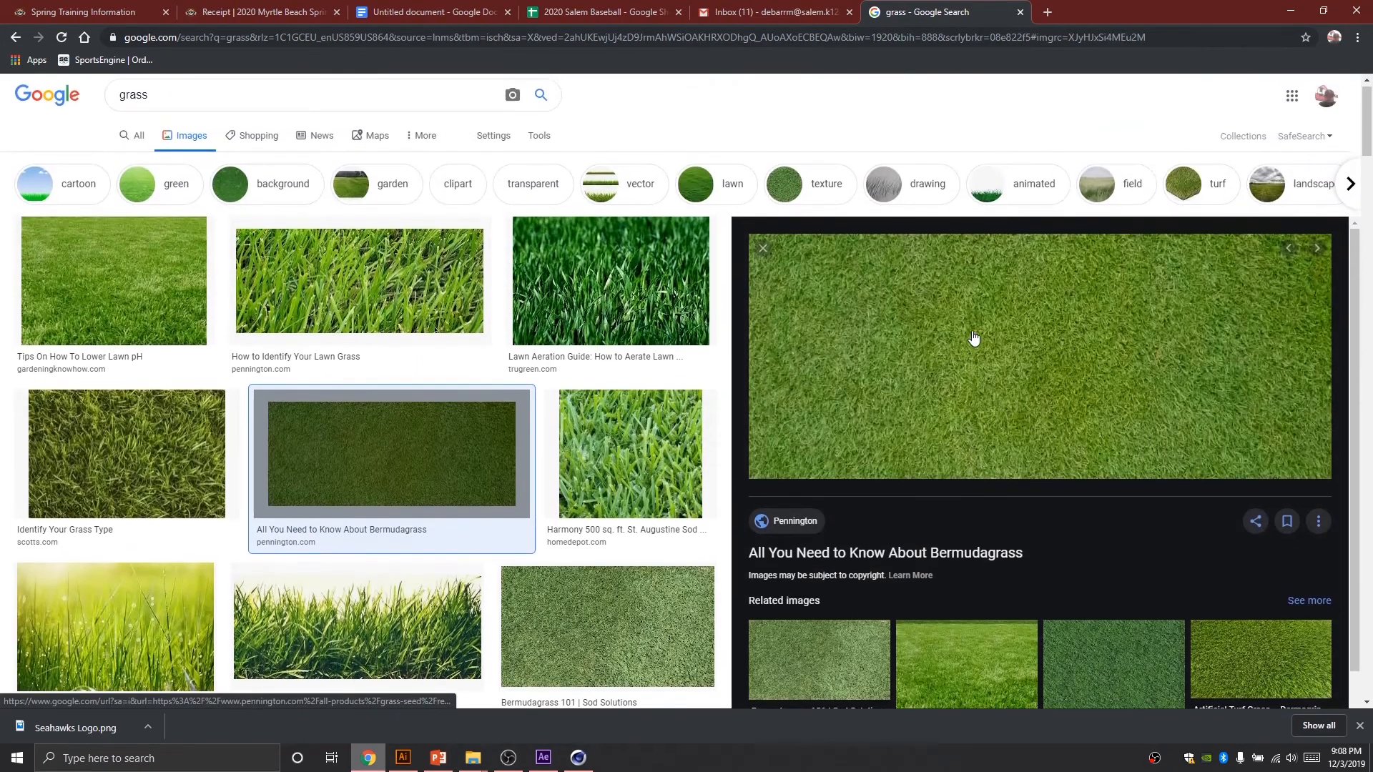
click(658, 620)
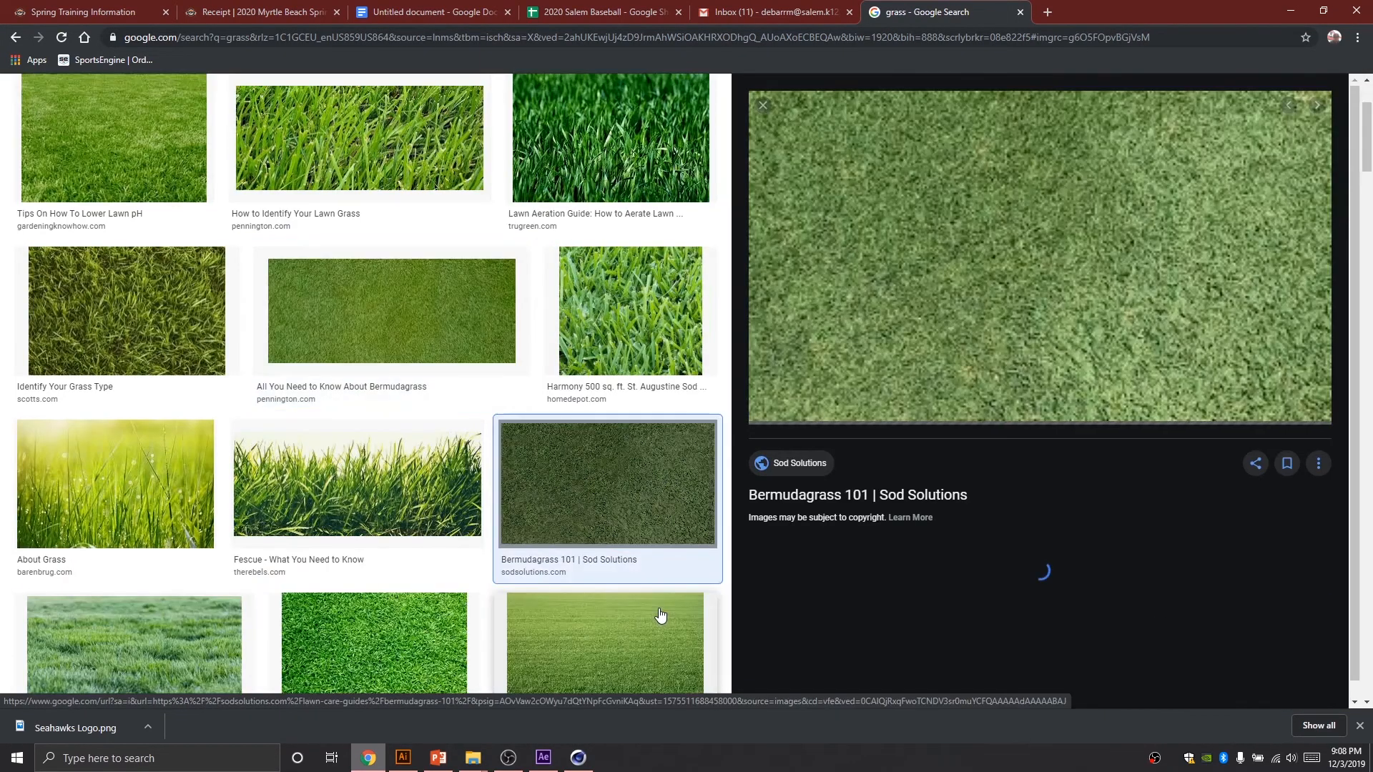
scroll(740, 452, up, 2)
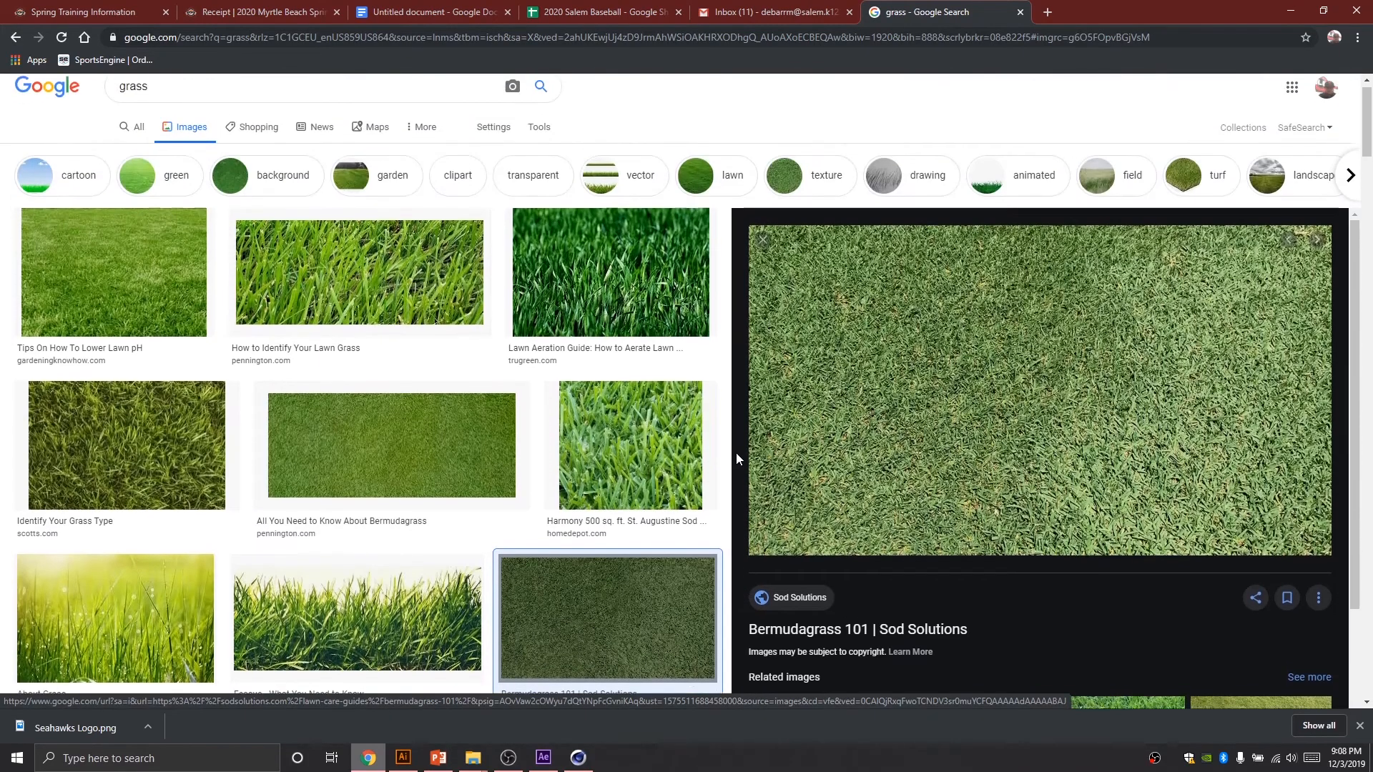
click(420, 439)
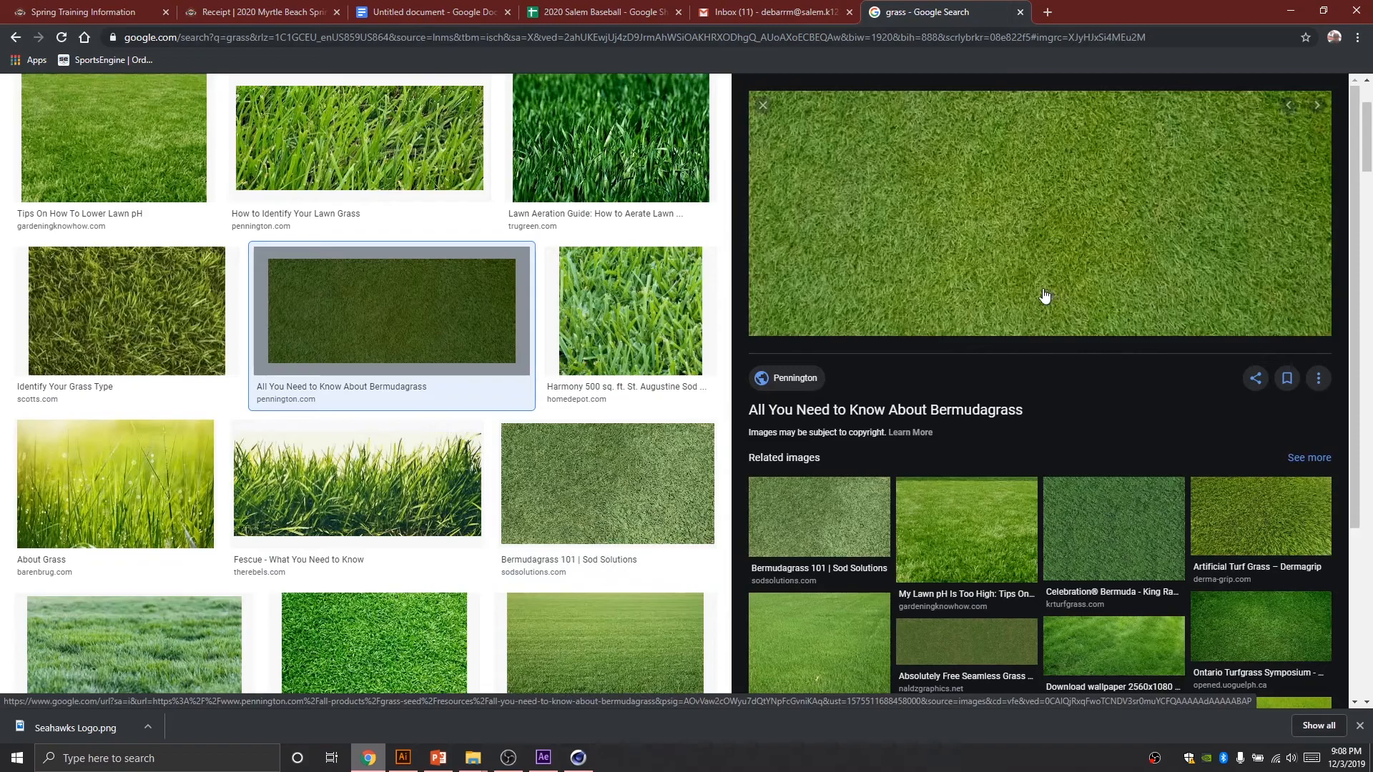
click(996, 534)
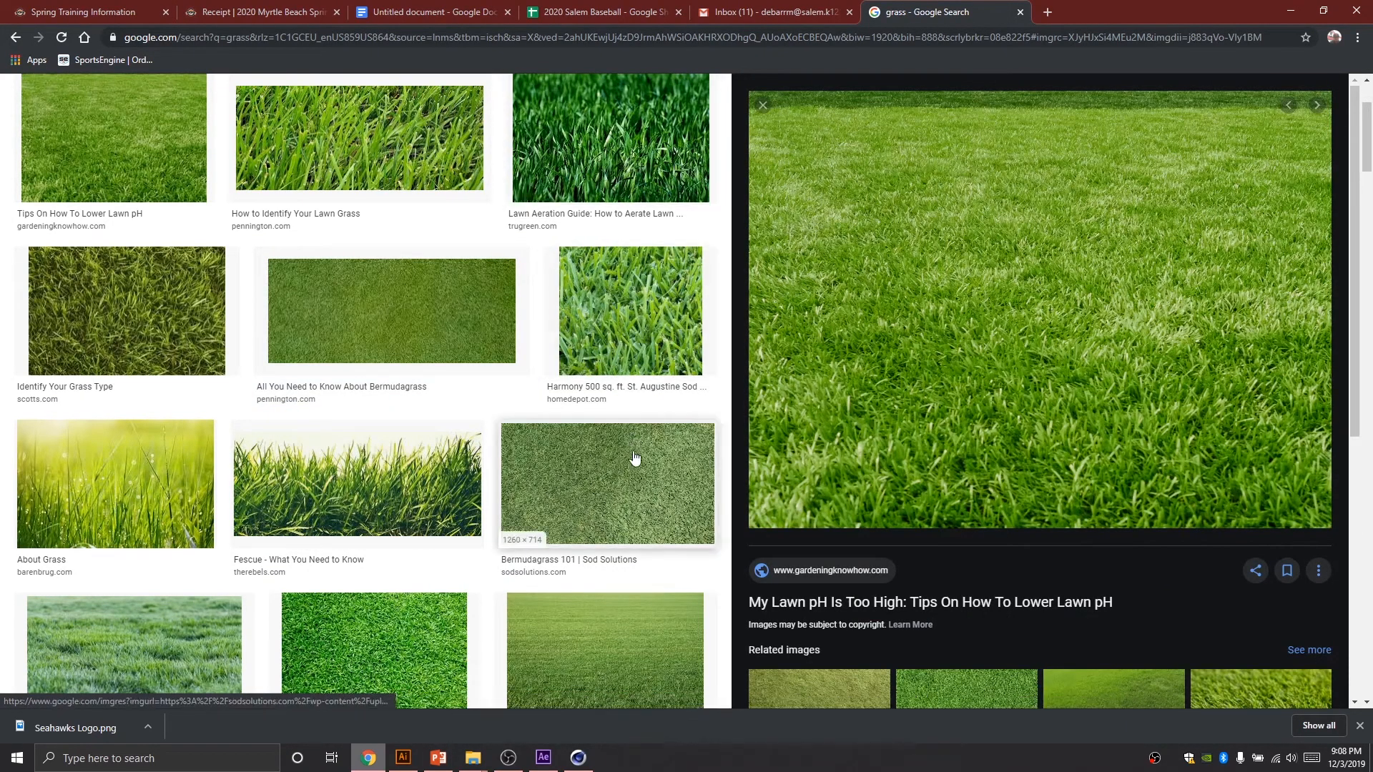
click(631, 481)
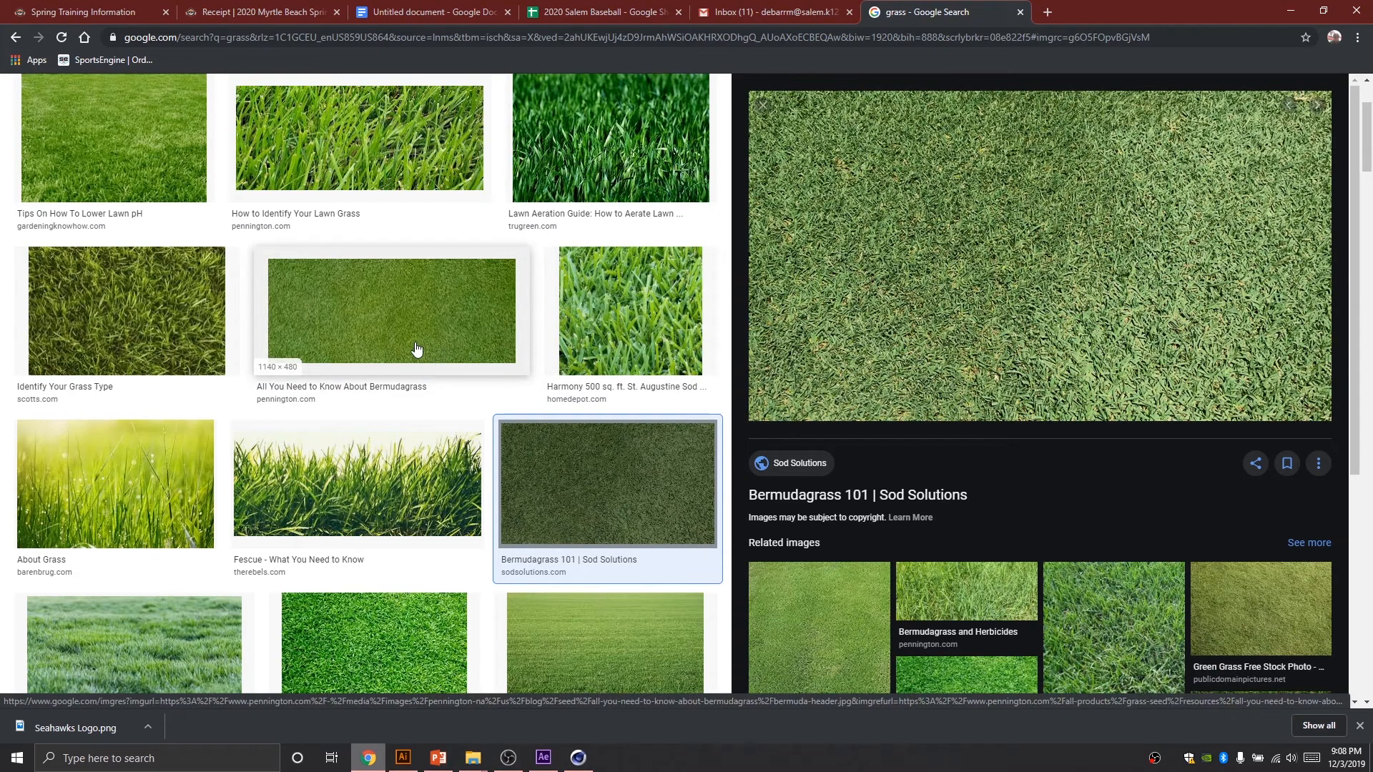
click(416, 348)
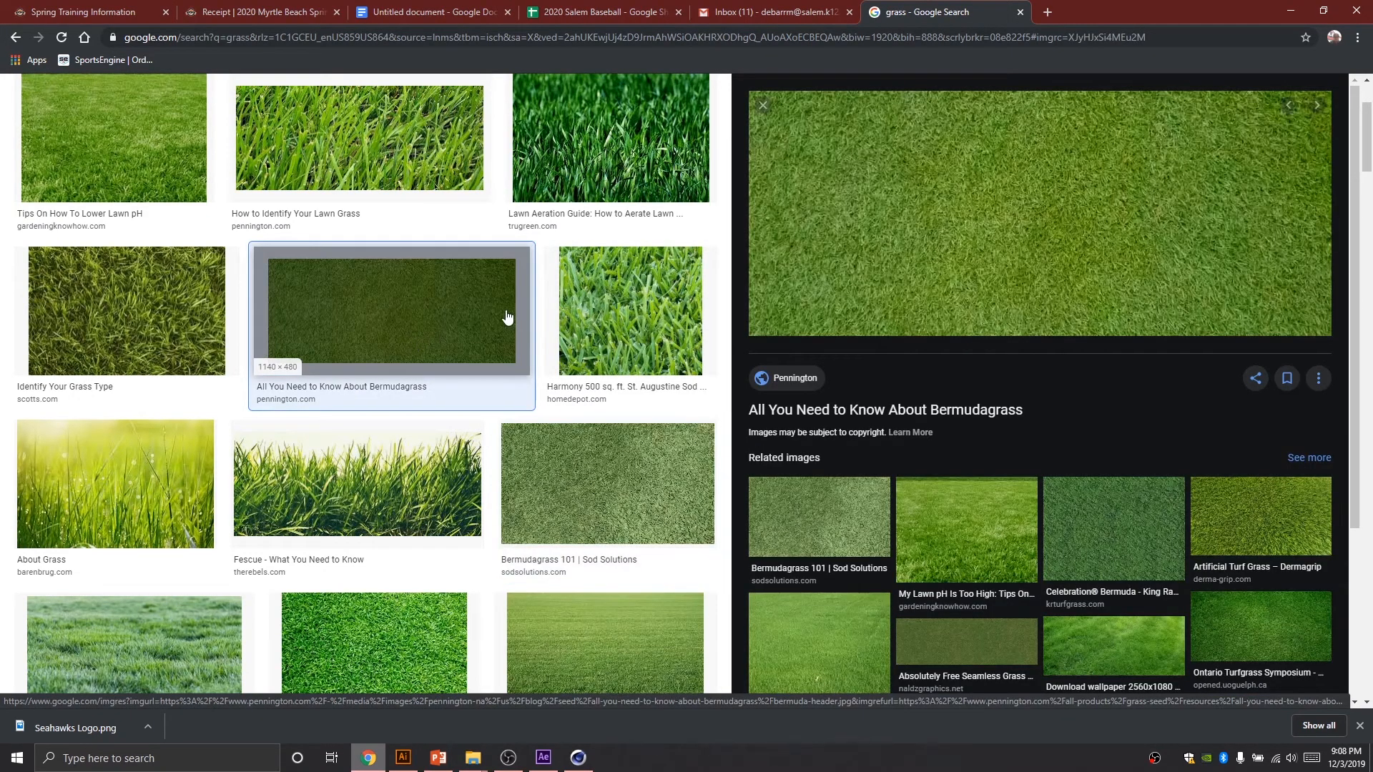
Save the previewed Bermudagrass image as "grass" in the Logo folder on the Desktop
right_click(902, 229)
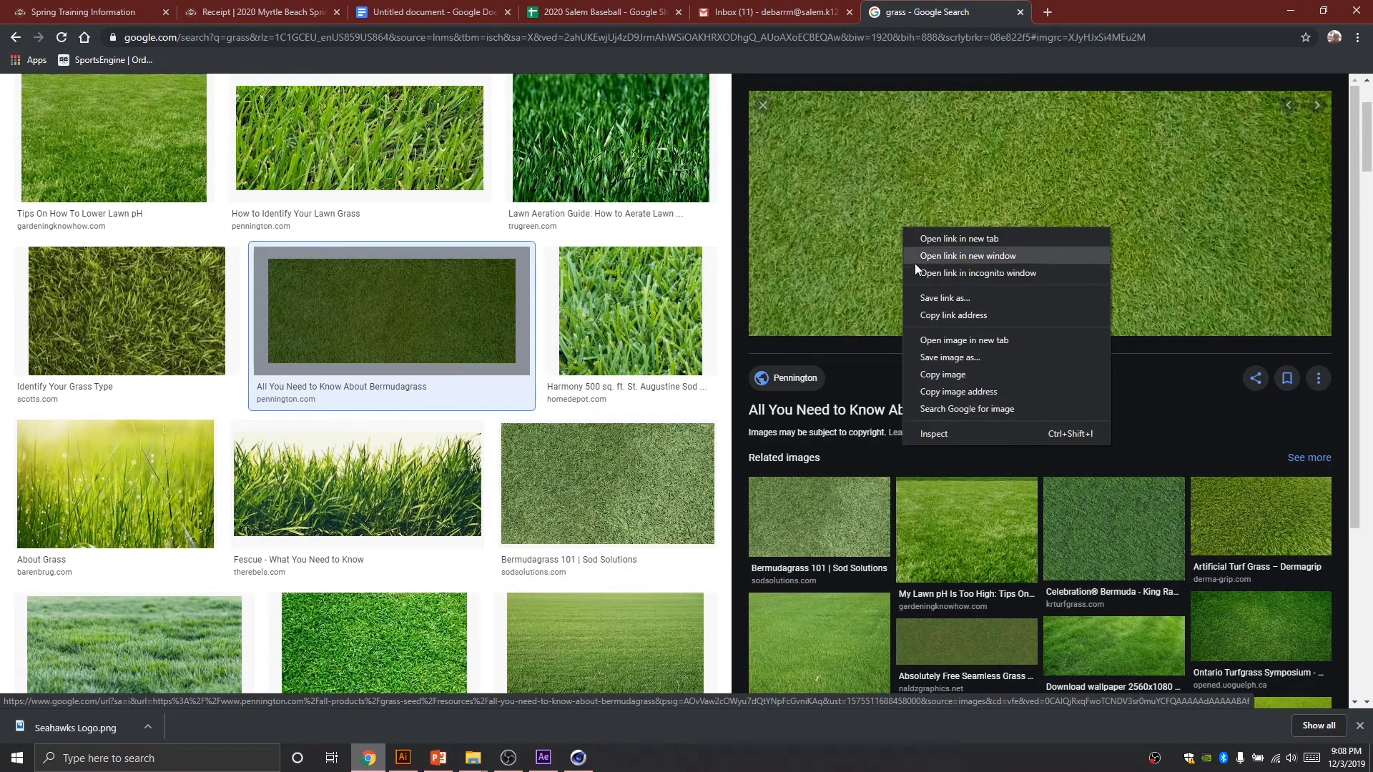
click(943, 359)
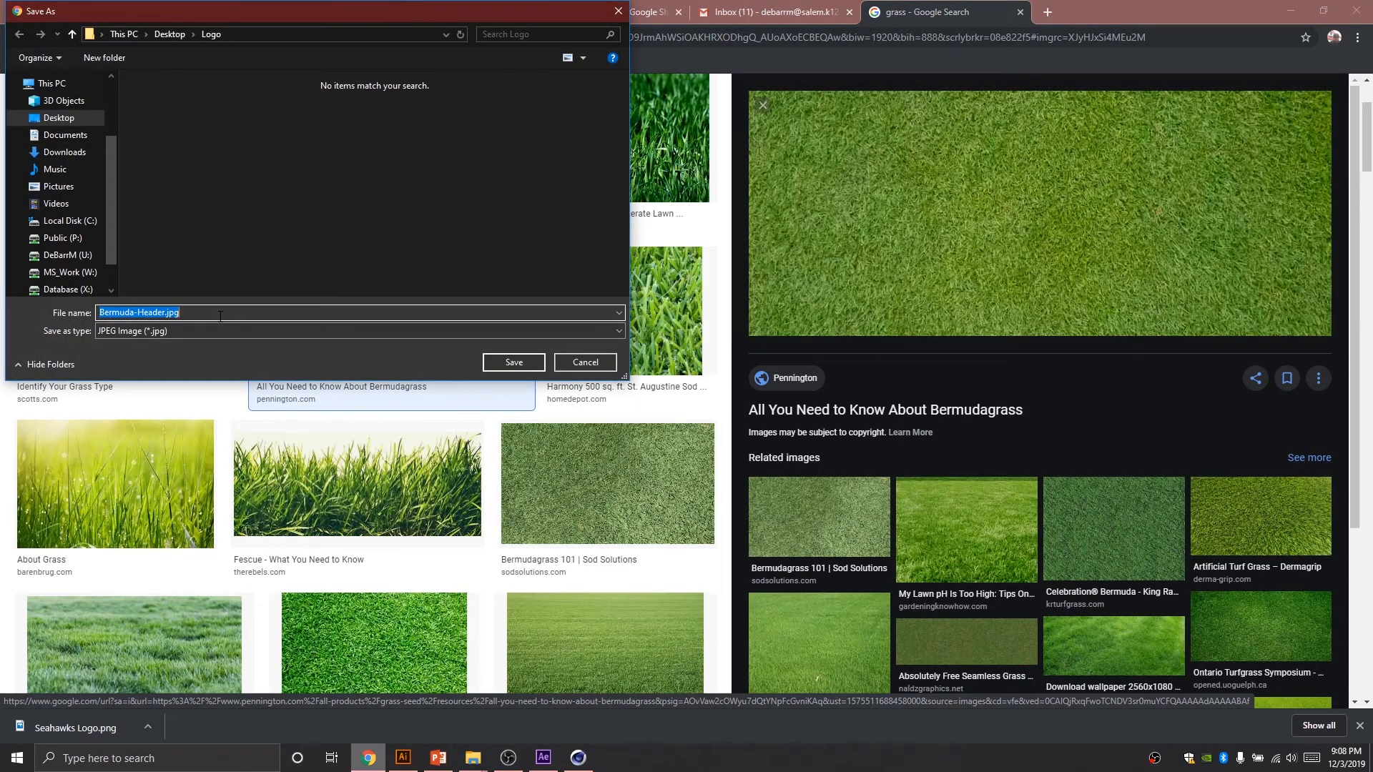
text(grass)
click(502, 363)
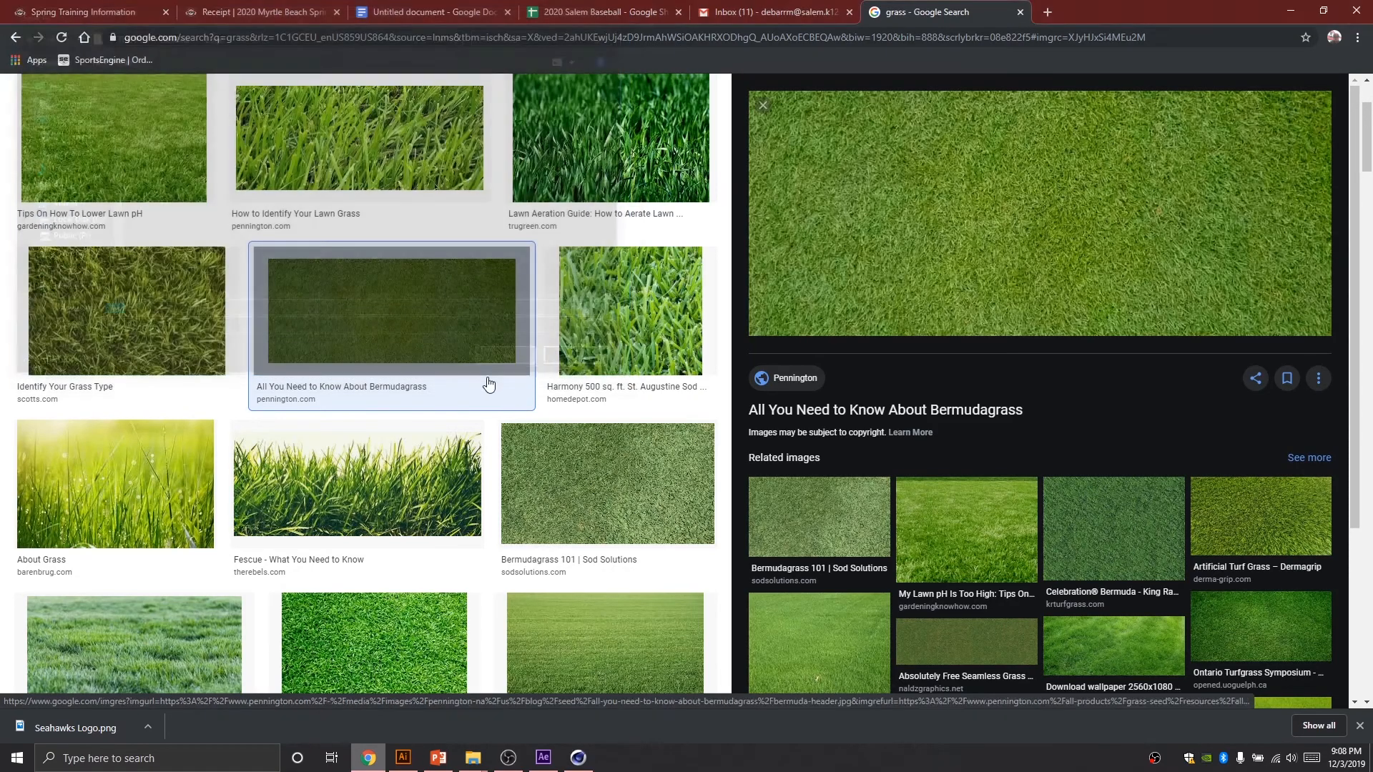
Switch to Cinema 4D, create a new material and load grass.jpg as its color texture
click(577, 758)
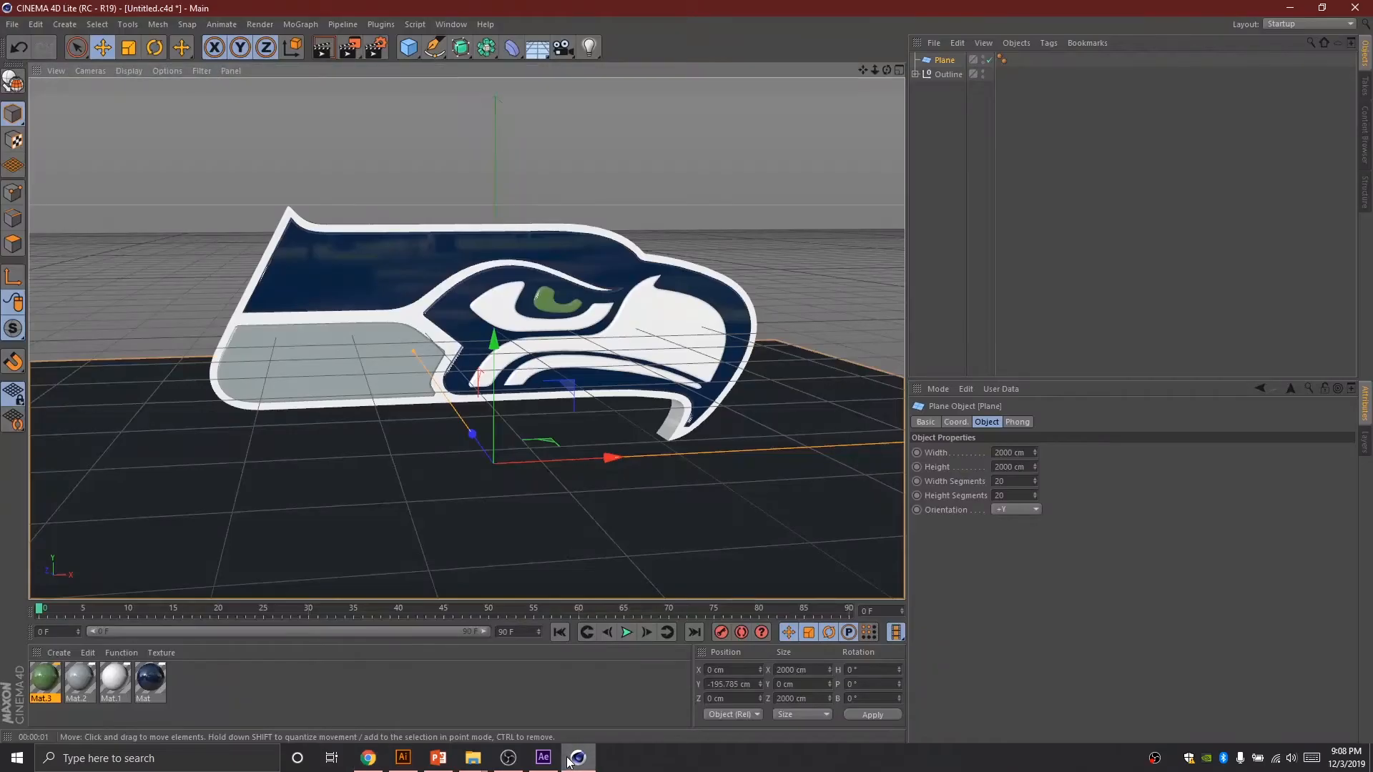
double_click(196, 688)
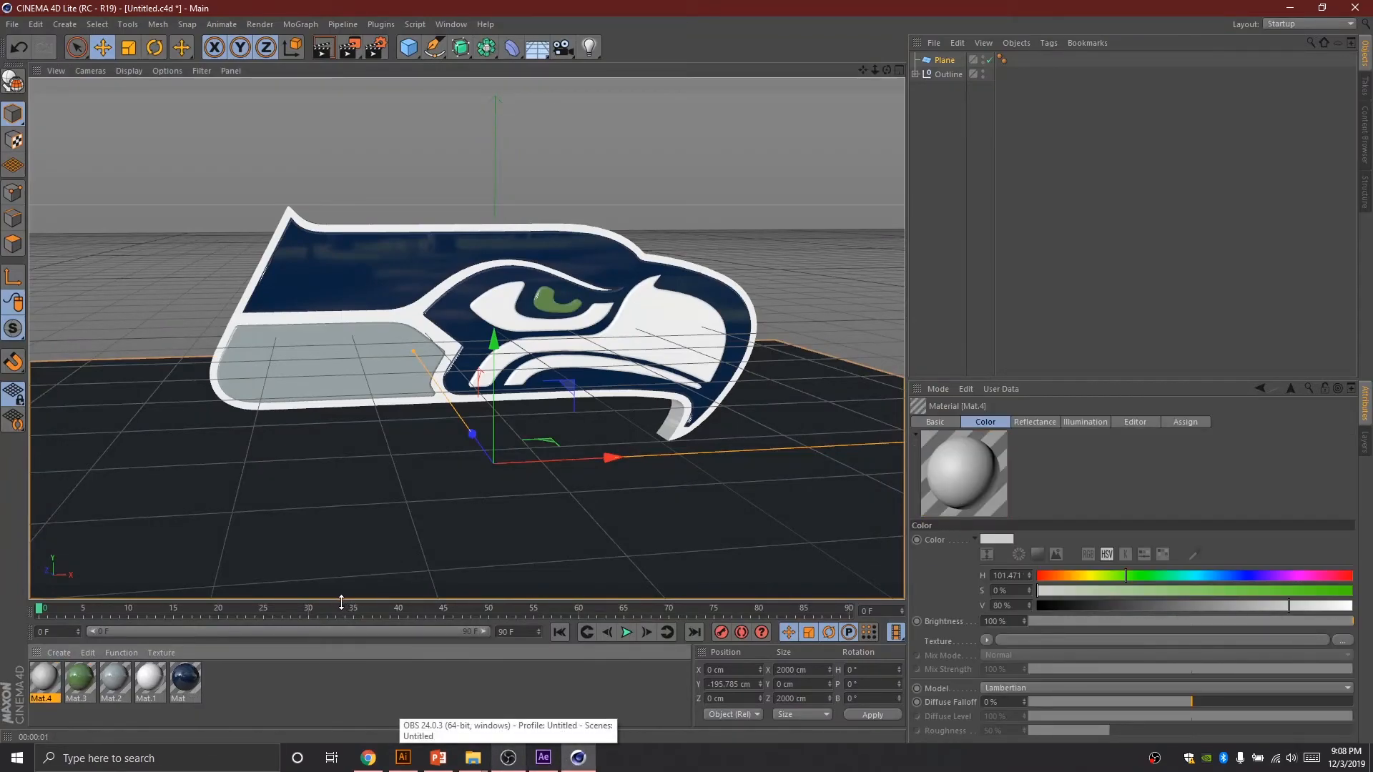
double_click(47, 680)
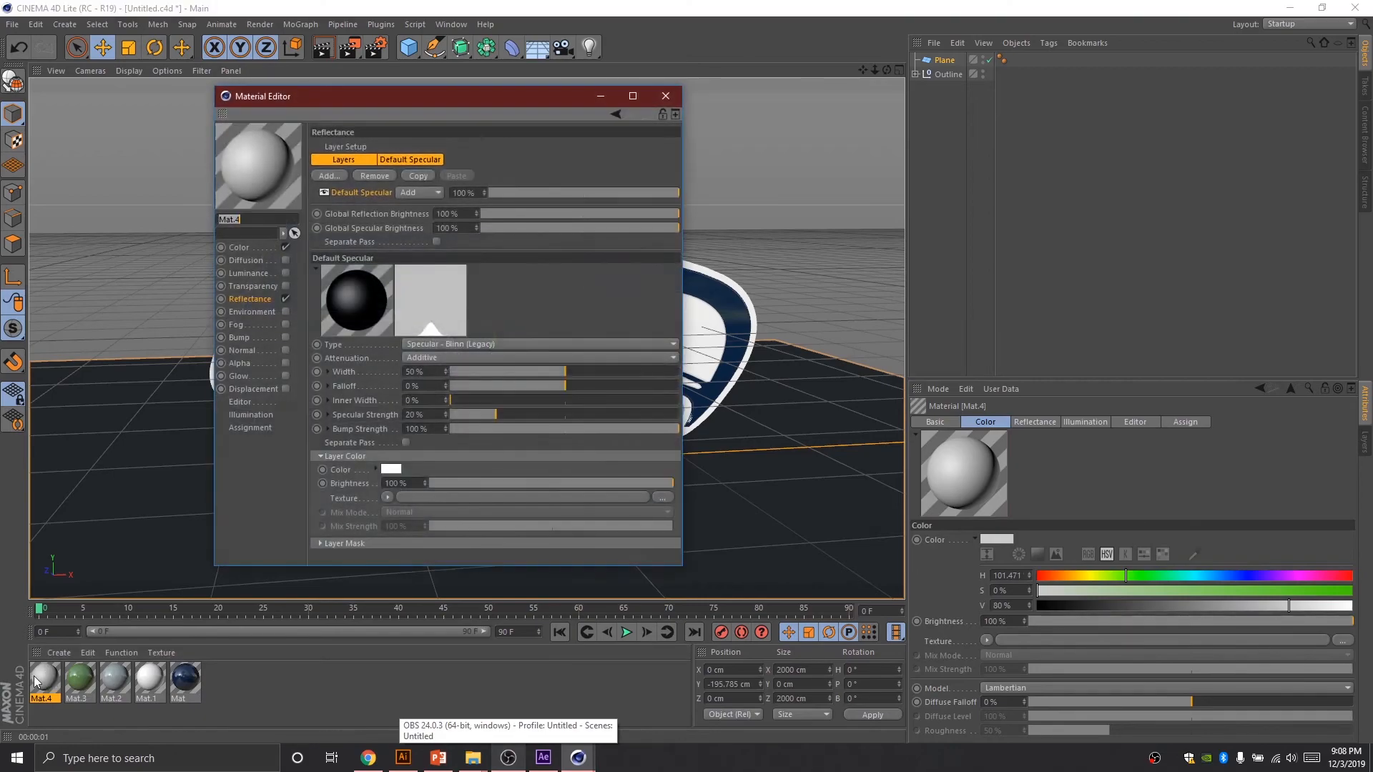
click(242, 246)
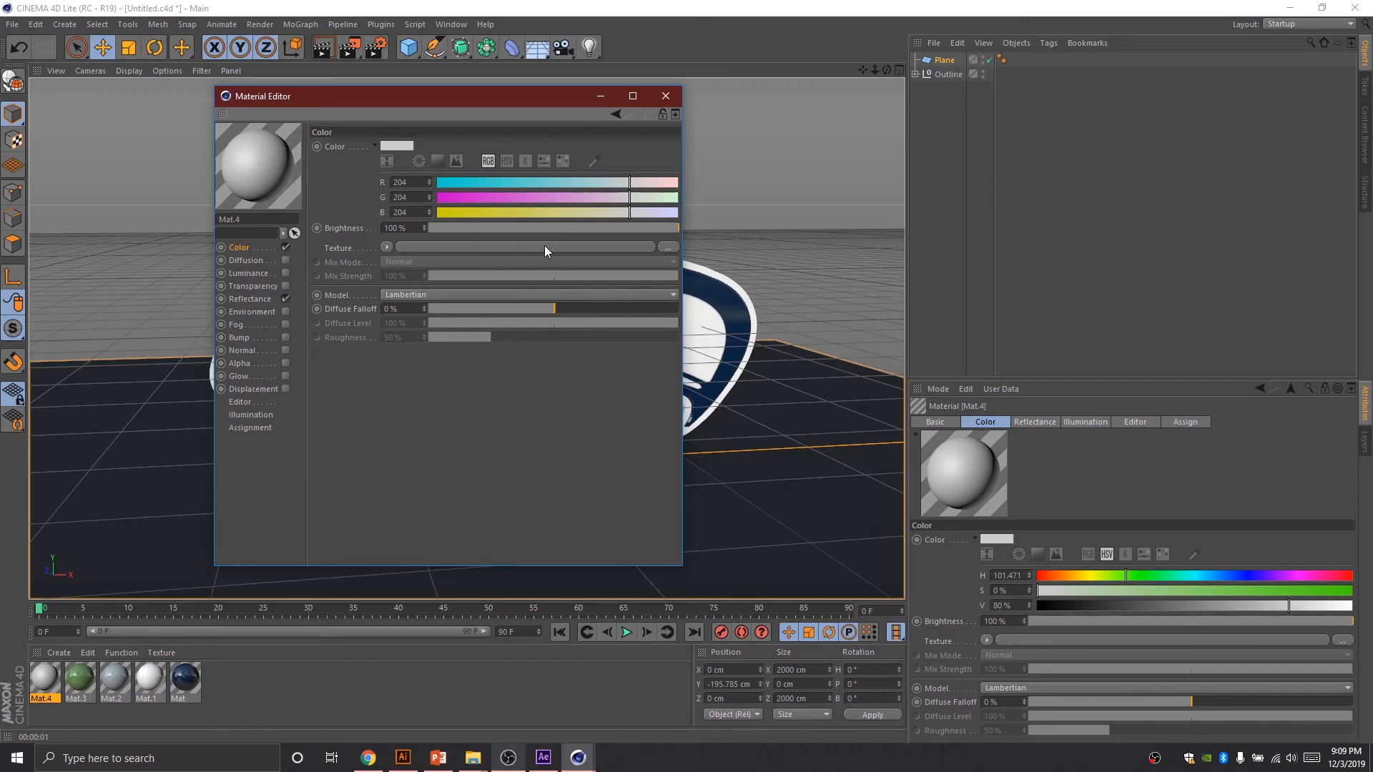
click(472, 246)
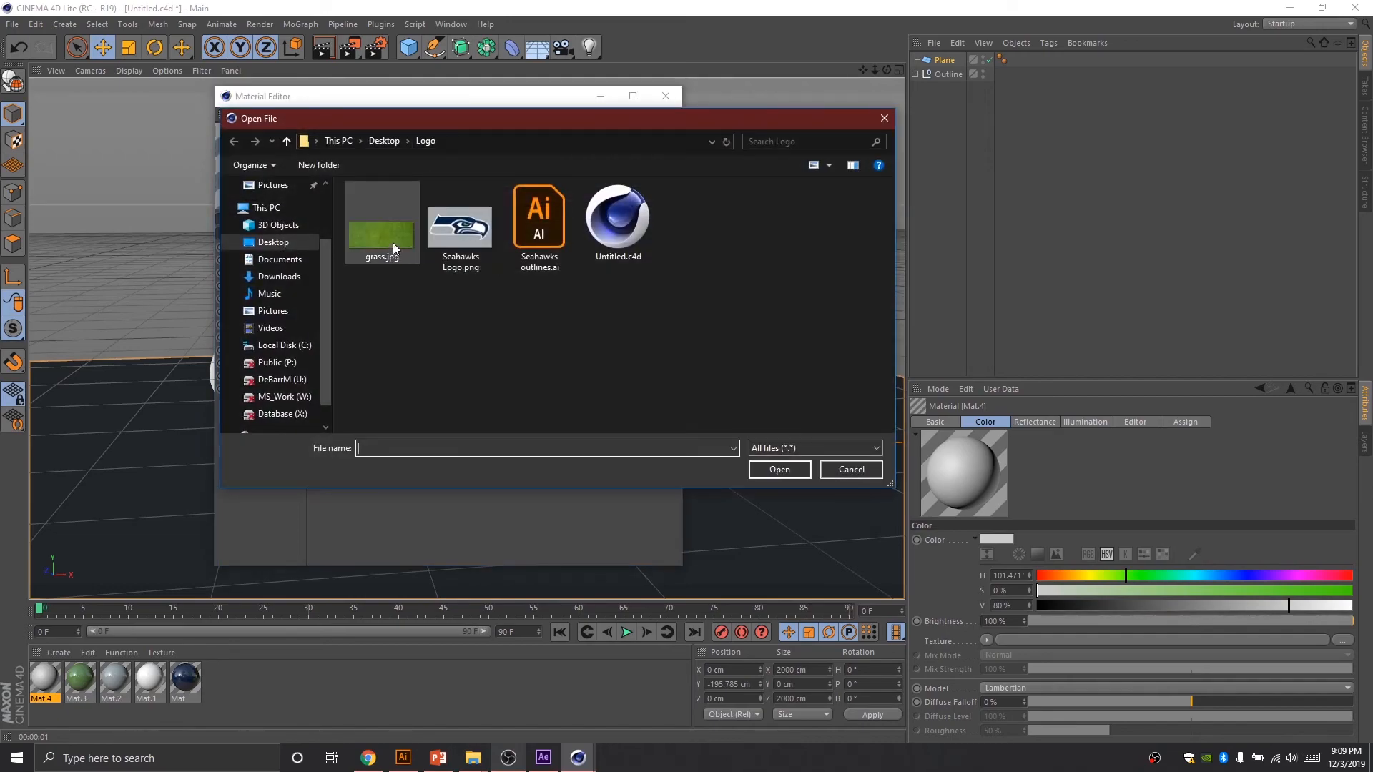
double_click(389, 238)
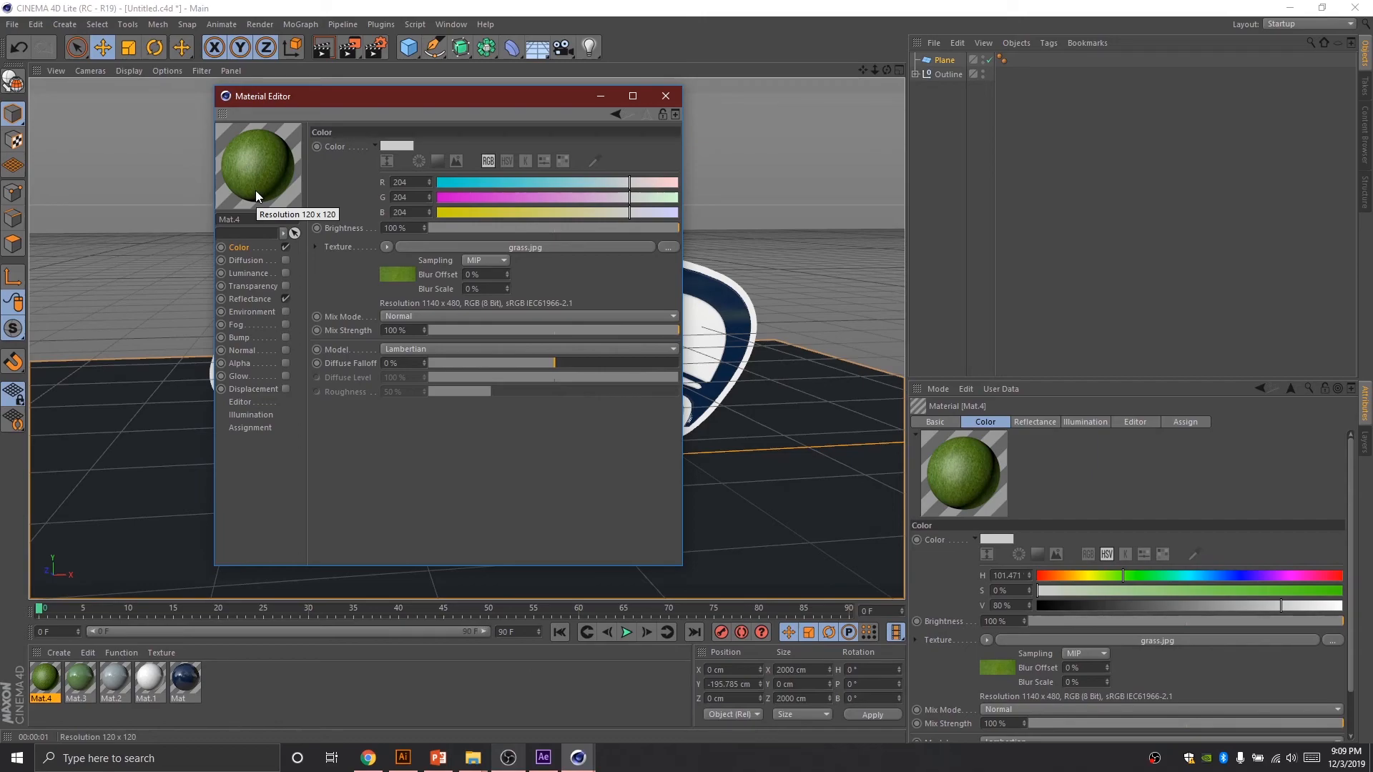
Enable Bump on the grass material with grass.jpg as its texture, and raise the bump strength
click(240, 338)
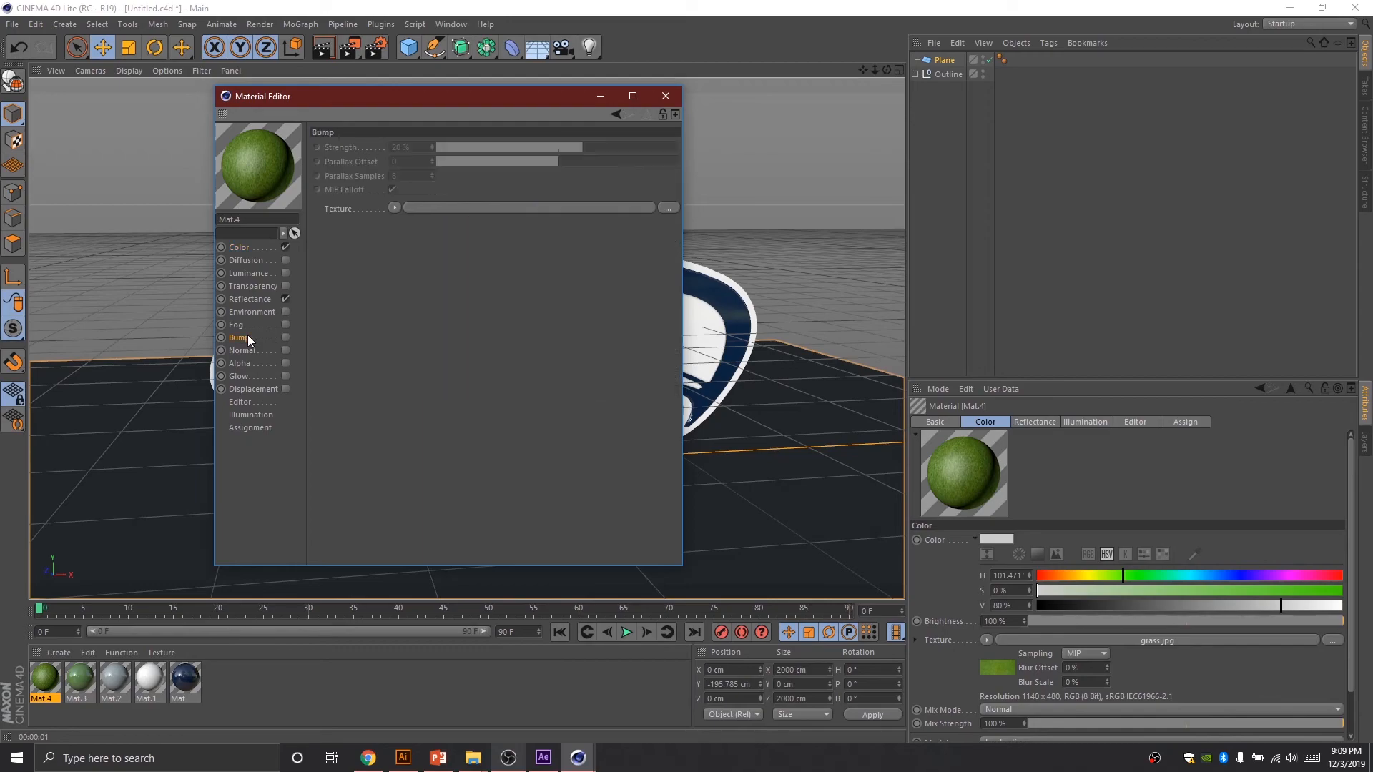
click(285, 337)
click(421, 208)
click(379, 239)
double_click(379, 239)
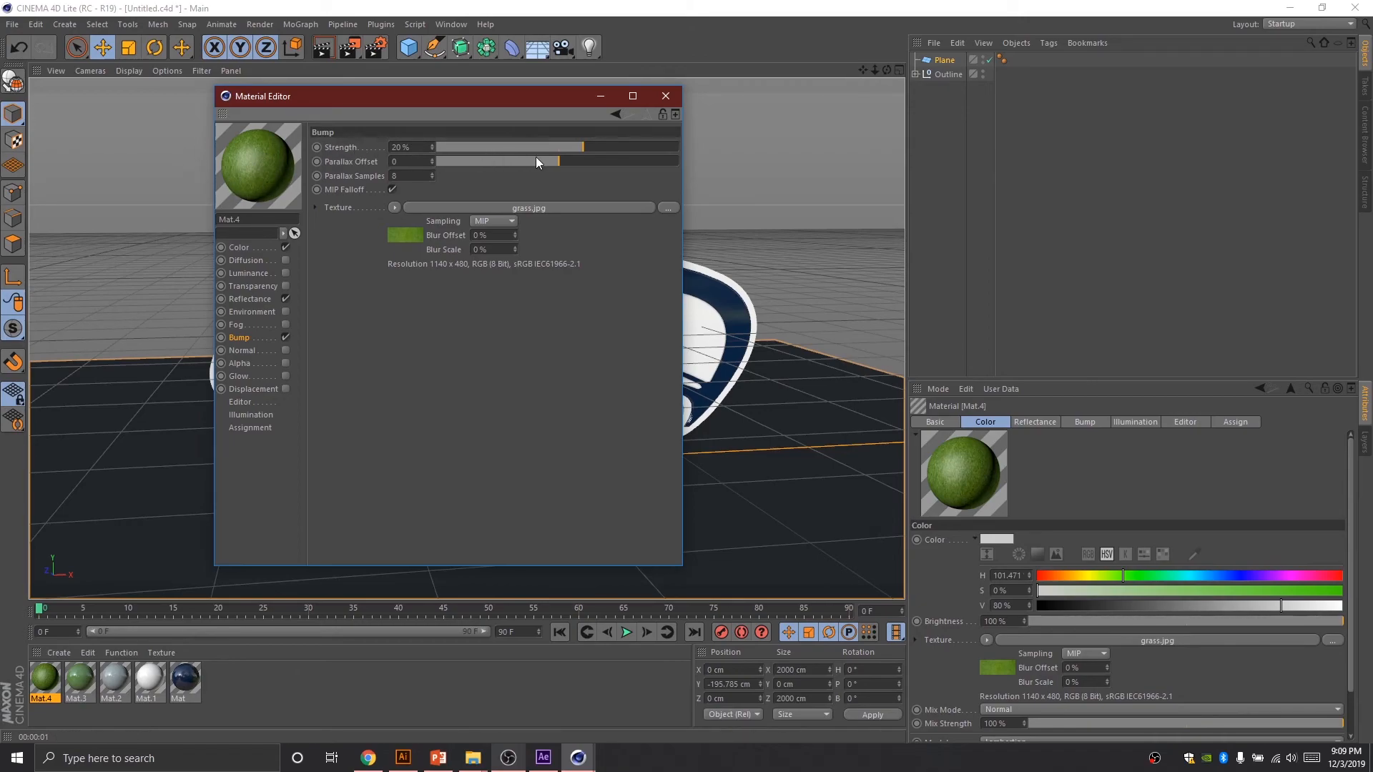
drag(625, 147, 665, 153)
Try removing the Default Specular layer from the grass material's reflectance, and undo the removal
click(248, 299)
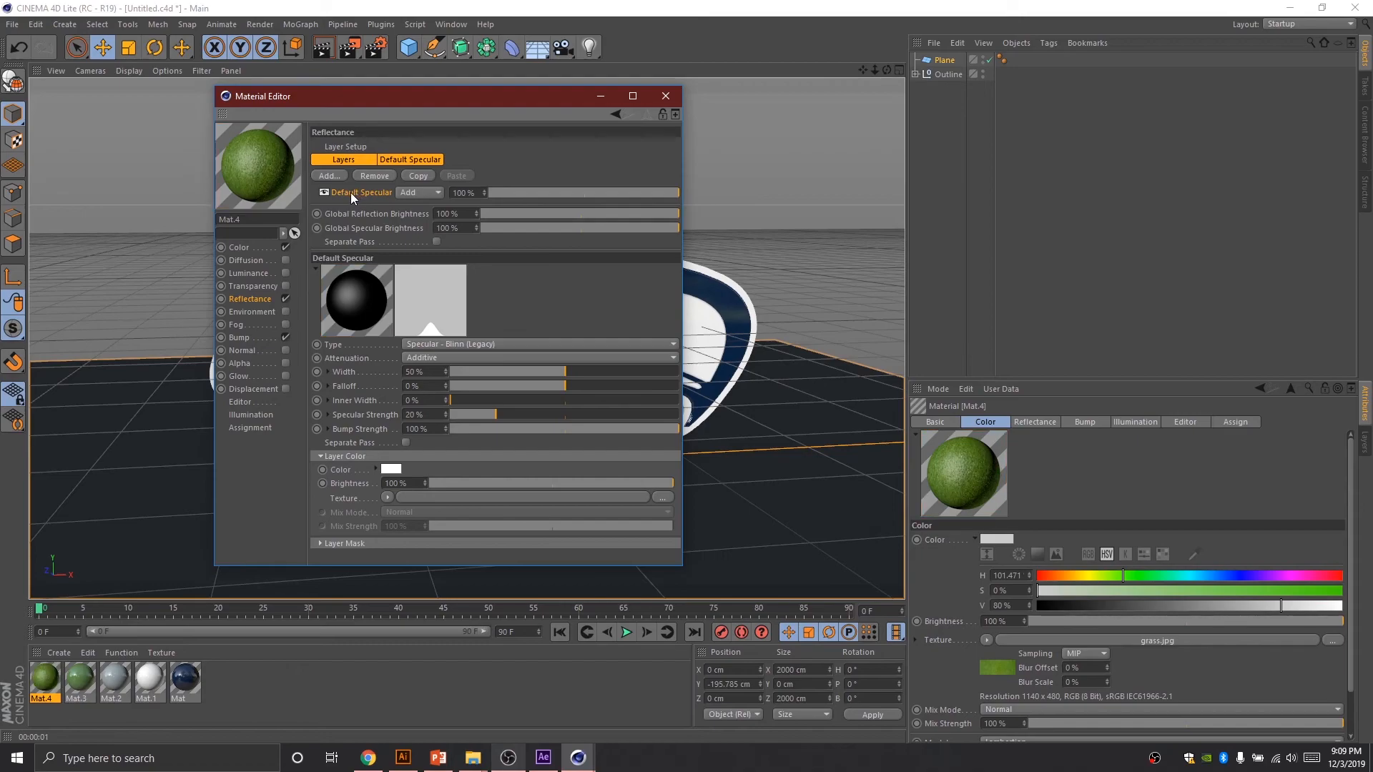
key(Delete)
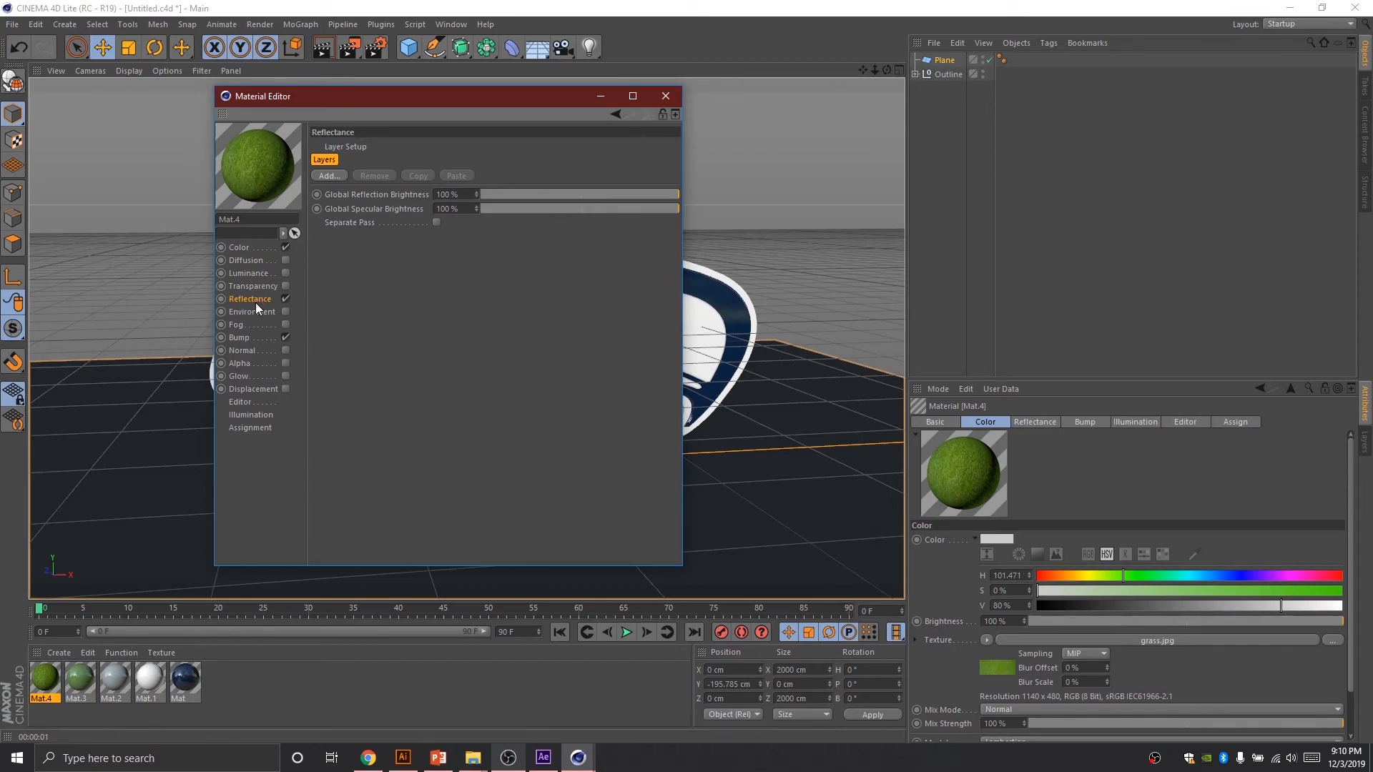
key(ctrl+z)
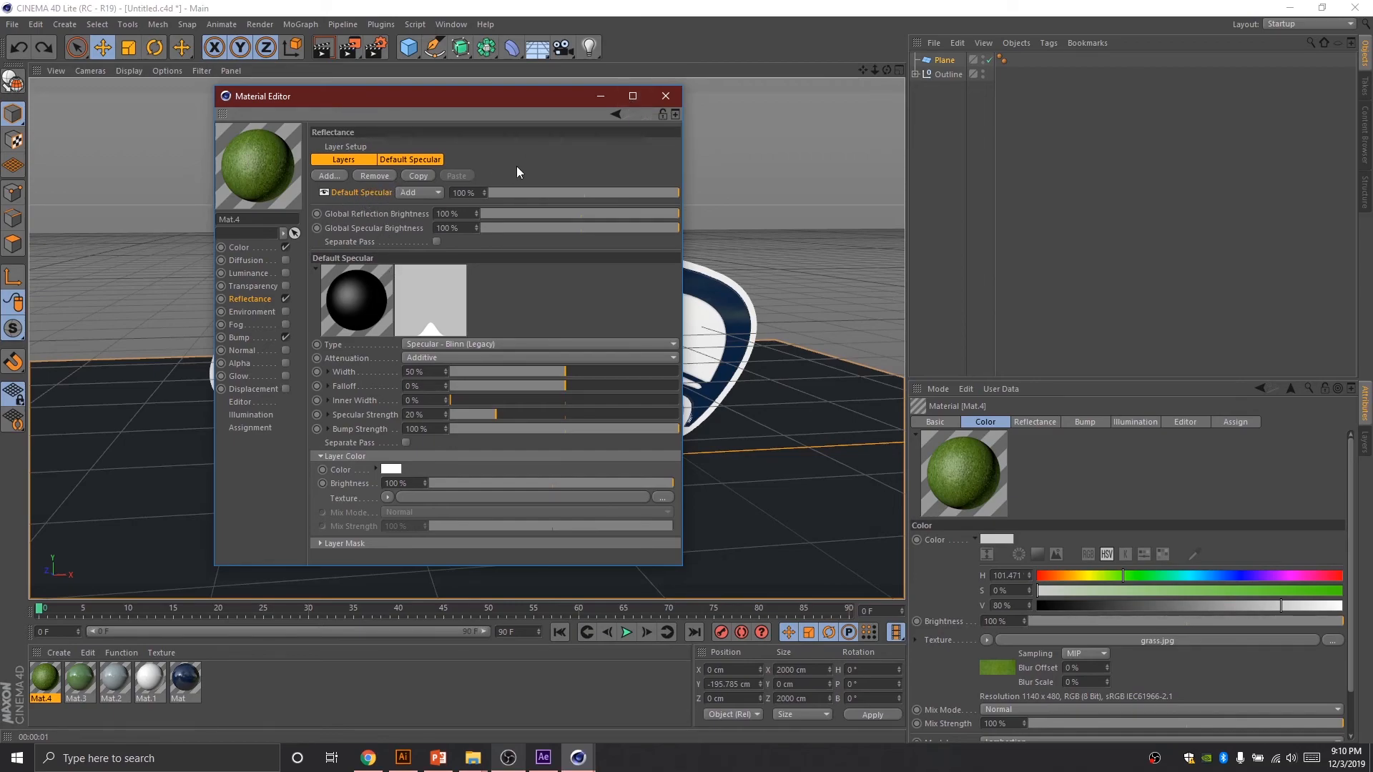
Apply the grass material to the floor plane and render the active view
click(665, 98)
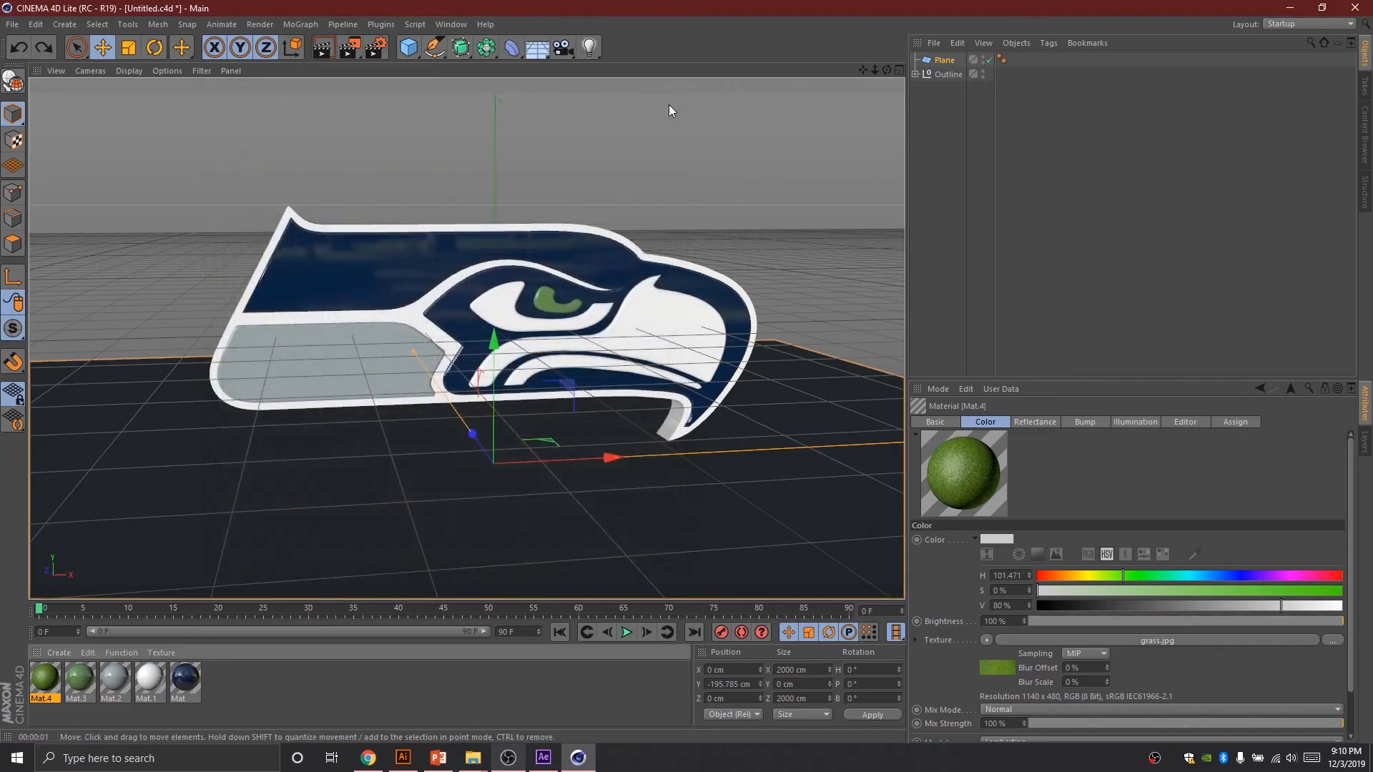
drag(50, 688, 361, 535)
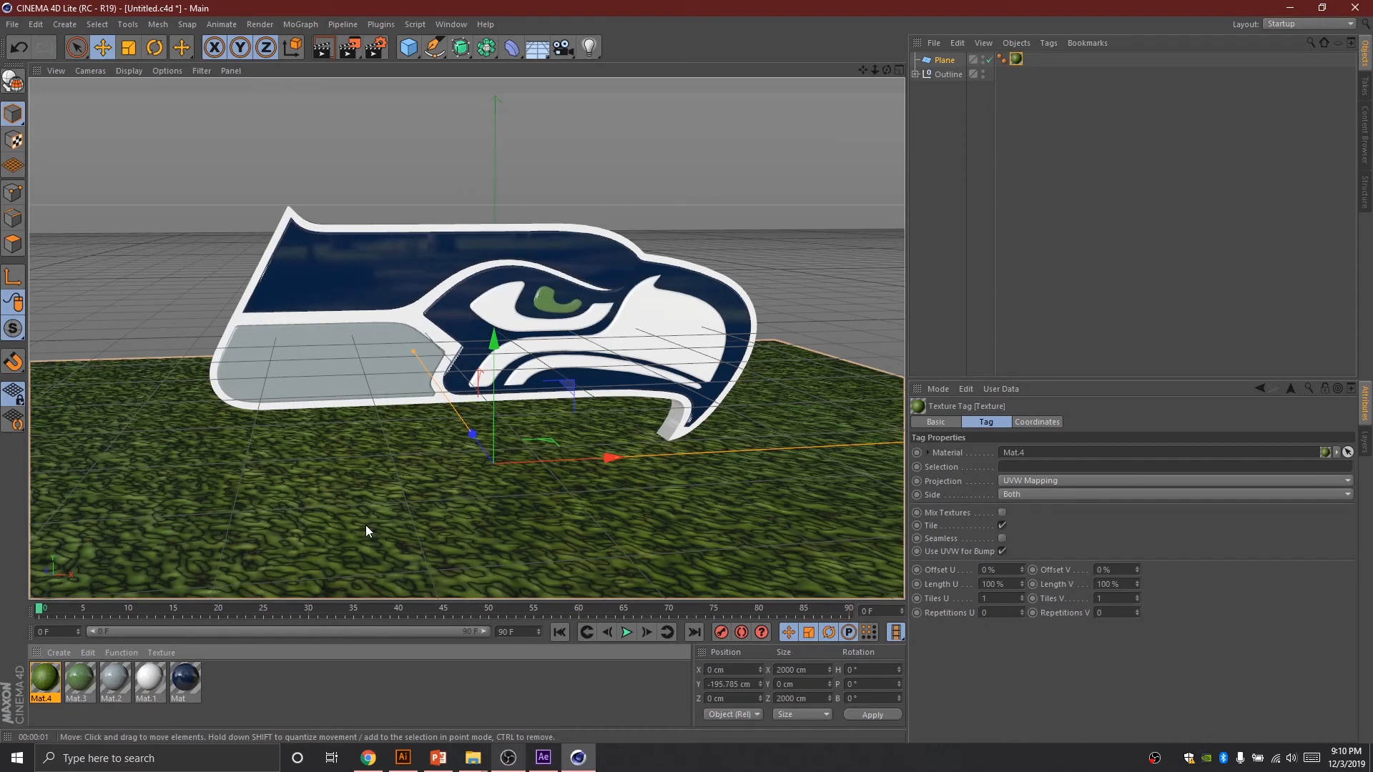
click(324, 54)
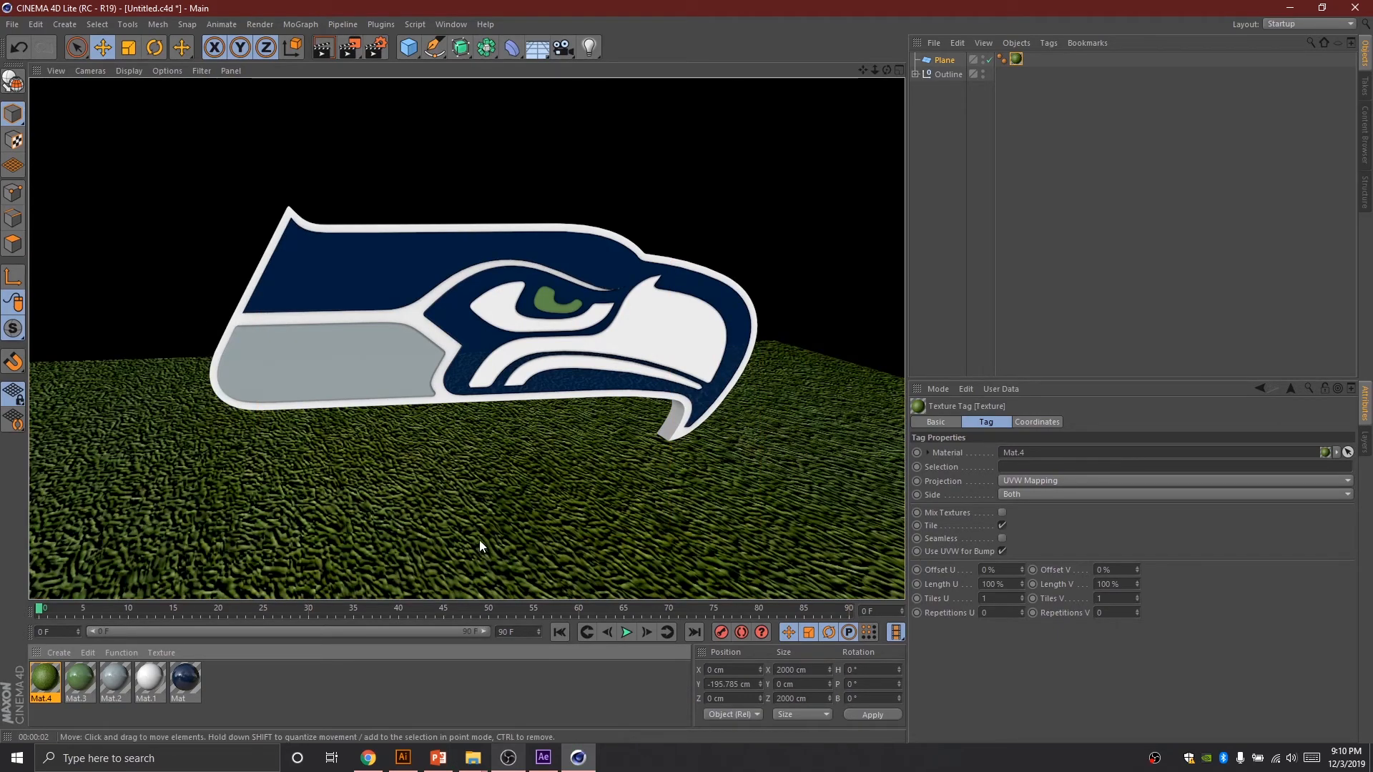
Scale the plane's grass texture to Length U 49 % and Length V 50 % with Seamless enabled, and render the view
click(1017, 60)
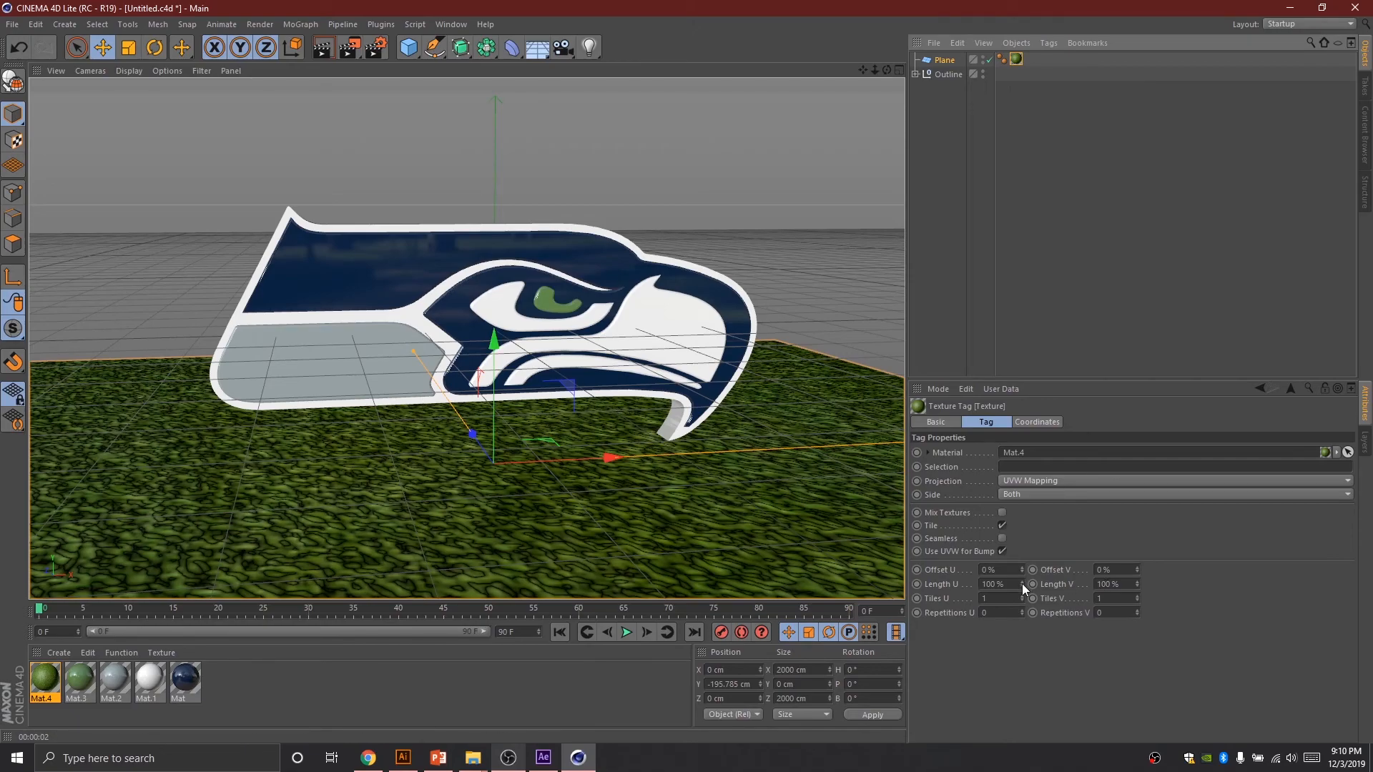
mouse_move(1022, 584)
mouse_down()
mouse_move(981, 587)
mouse_move(1021, 586)
mouse_up()
drag(1137, 585, 1137, 605)
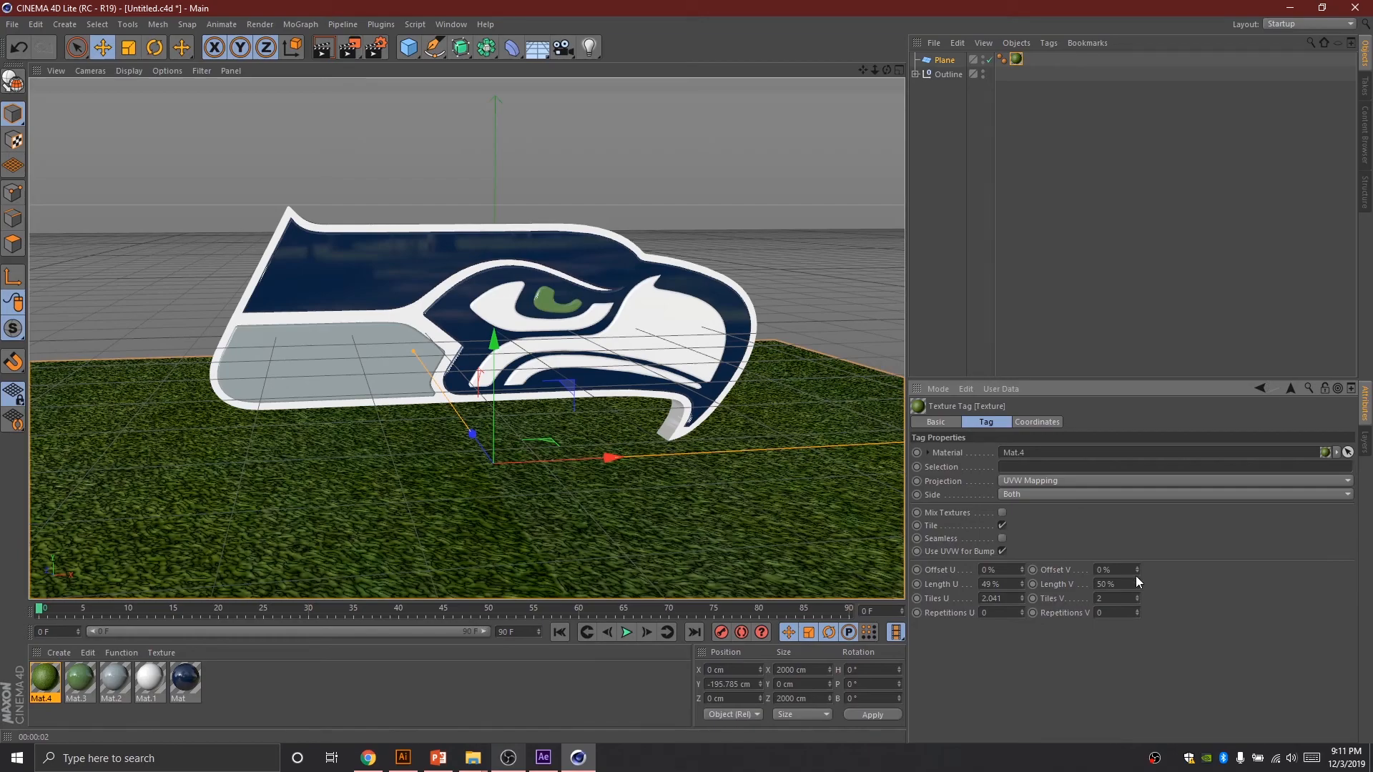
drag(1136, 572, 1136, 576)
click(1003, 538)
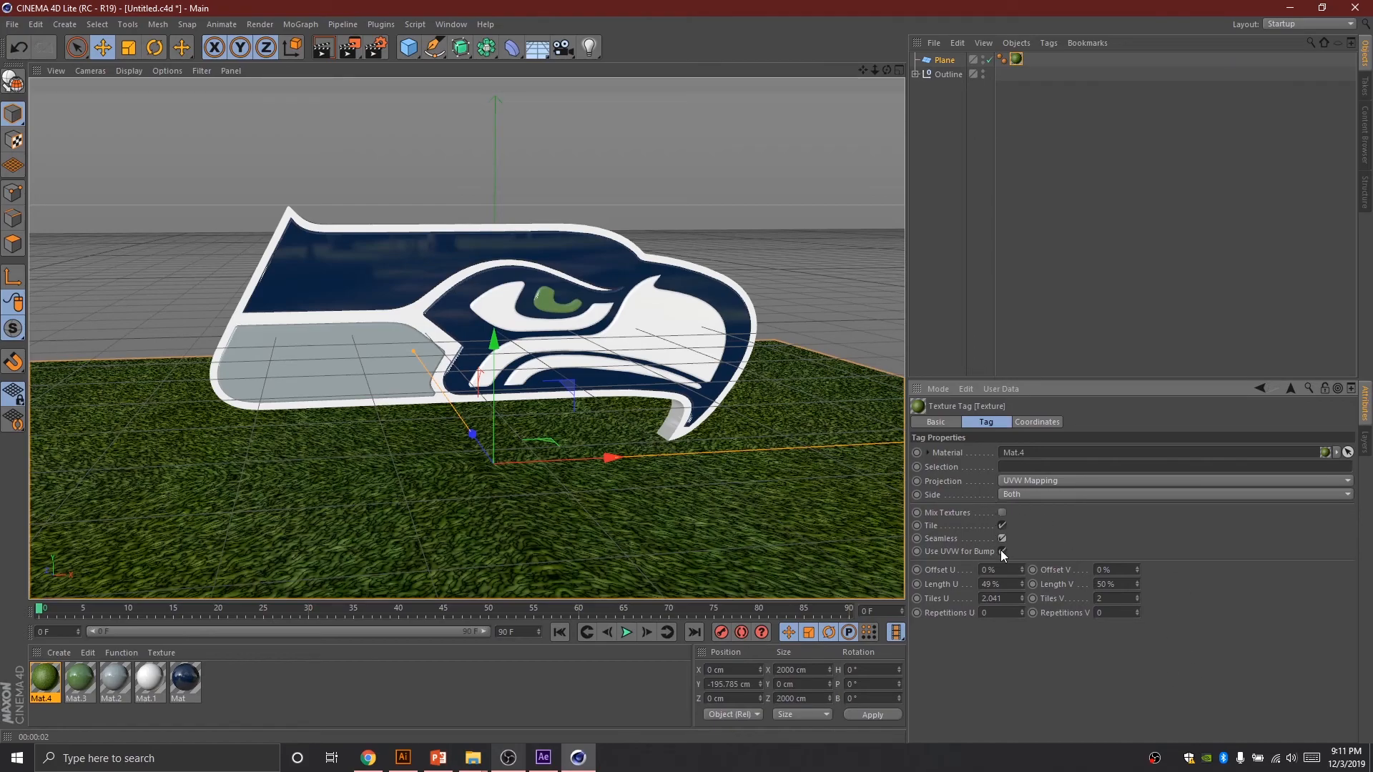
click(315, 53)
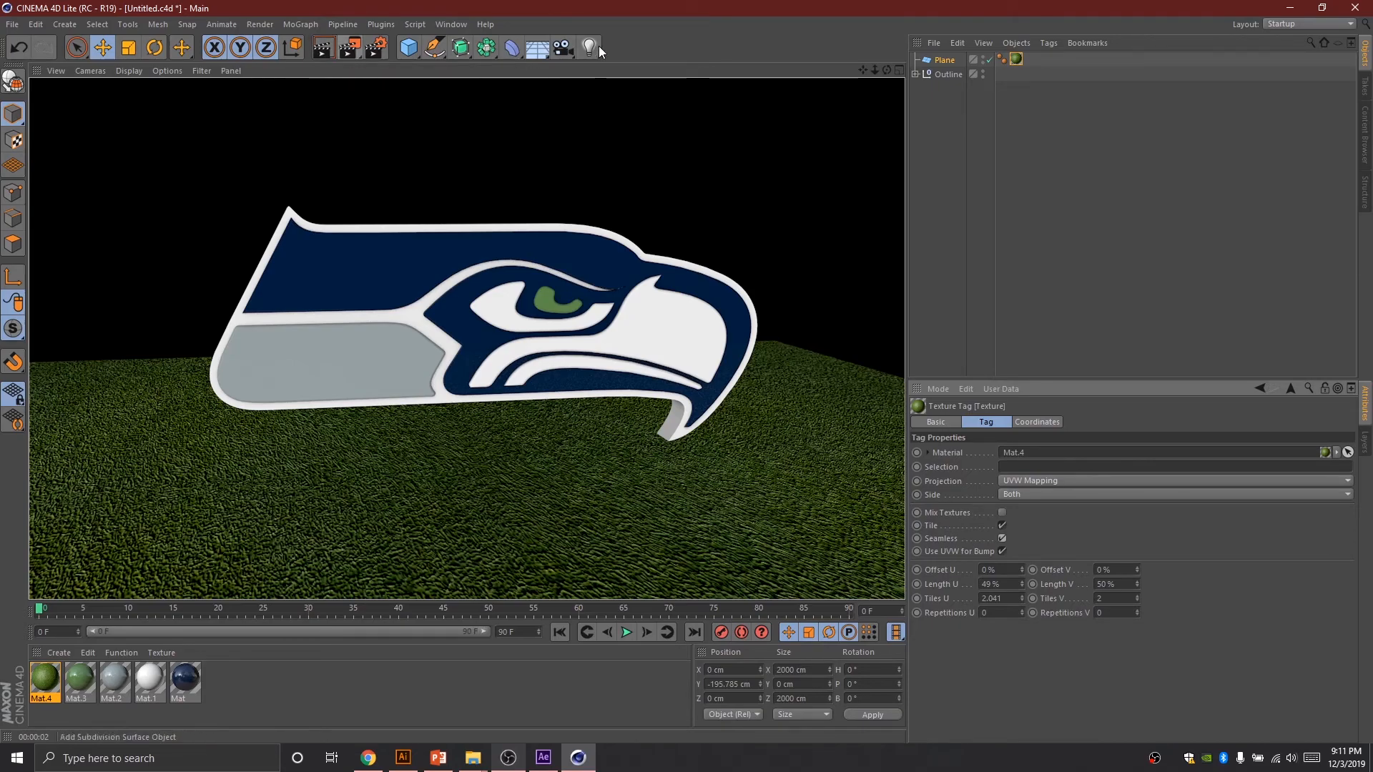
Lower the grass plane beneath the logo to a Y position of about -205 cm, checking it from a lower angle
drag(887, 69, 787, 113)
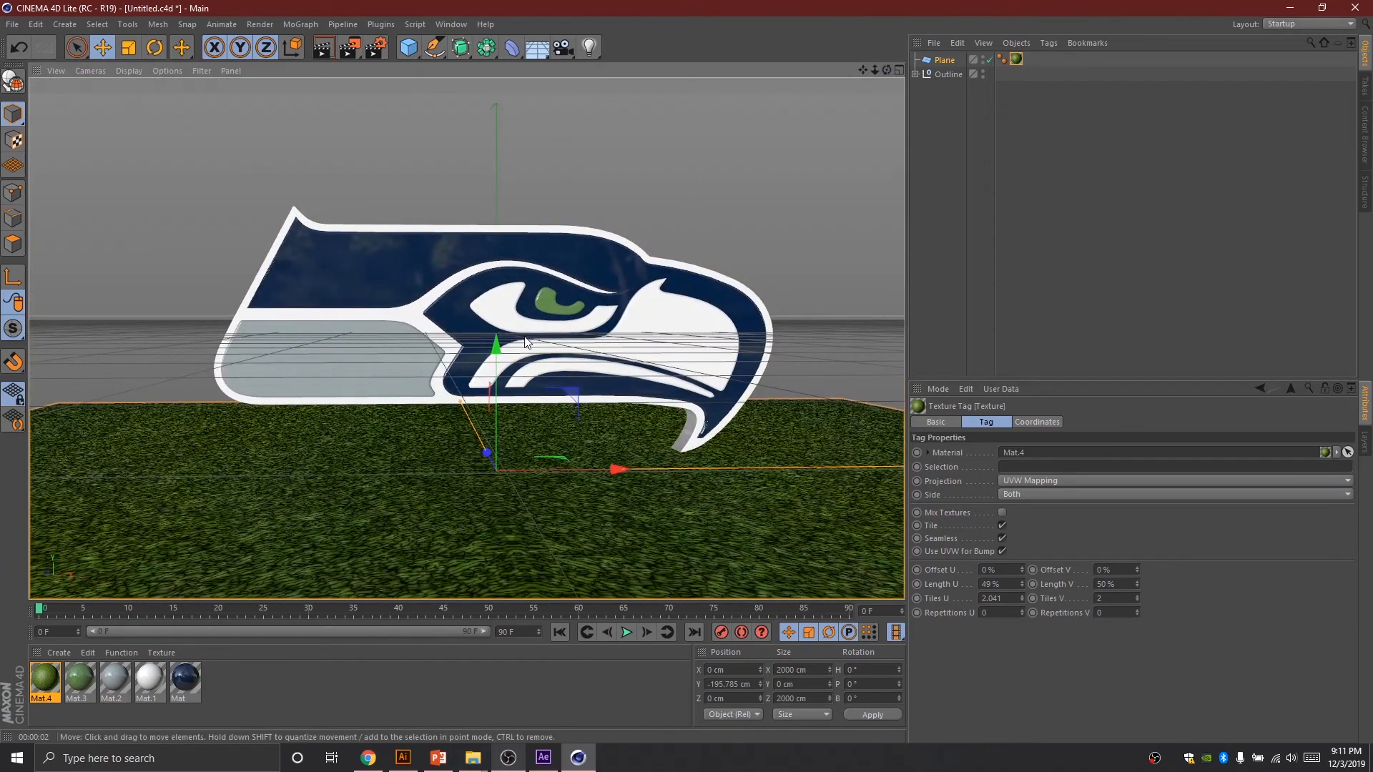
drag(504, 350, 499, 362)
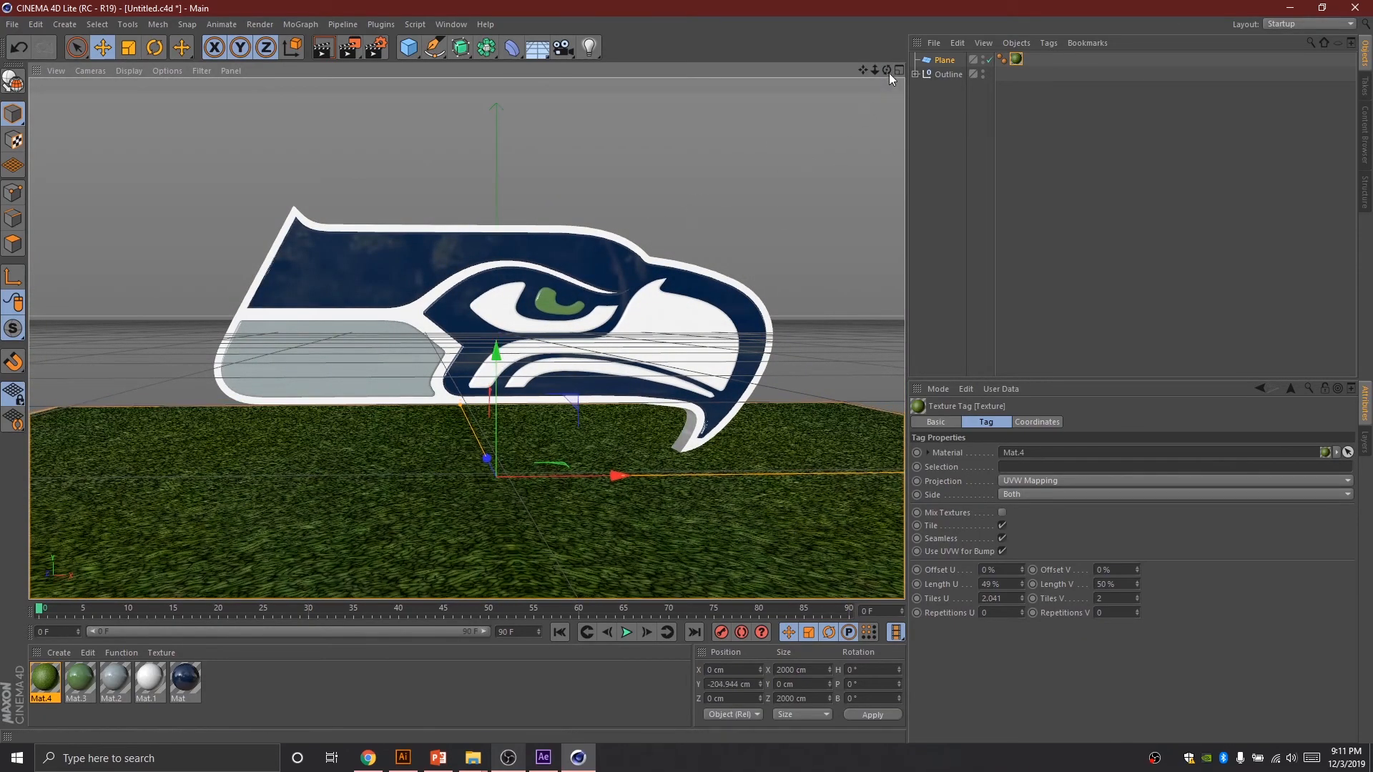
mouse_move(887, 70)
mouse_down()
mouse_move(837, 76)
mouse_move(914, 70)
mouse_up()
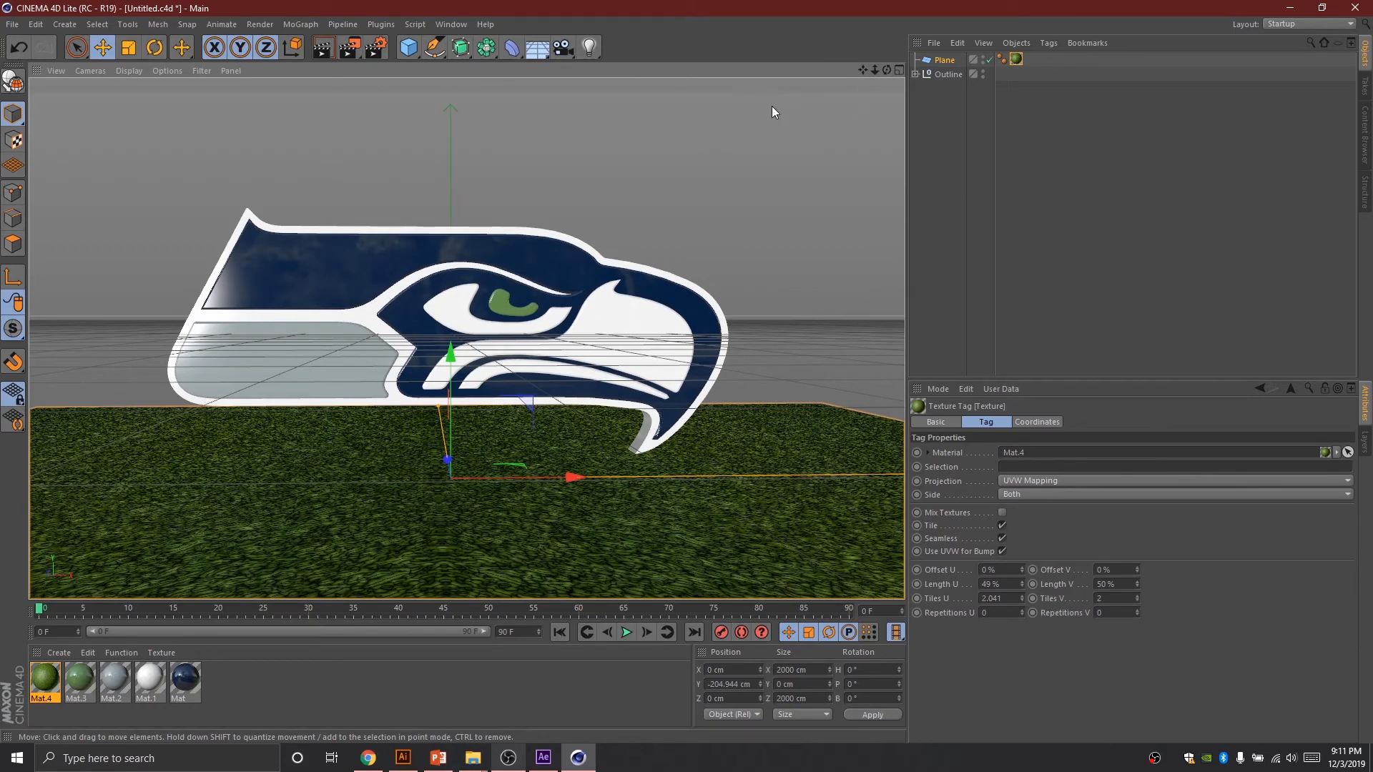
drag(887, 70, 850, 70)
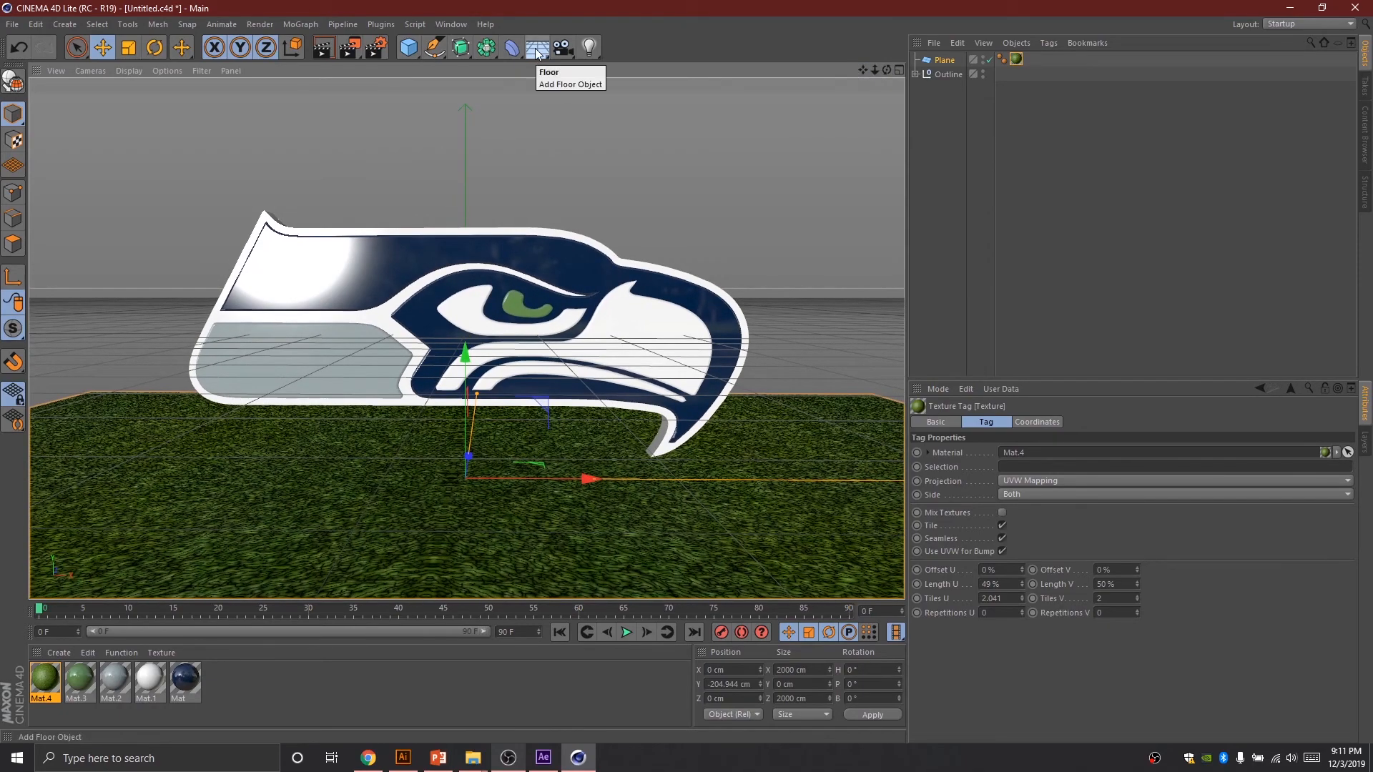
Try adding a spot light, undo it, and render the active view without the light
click(592, 47)
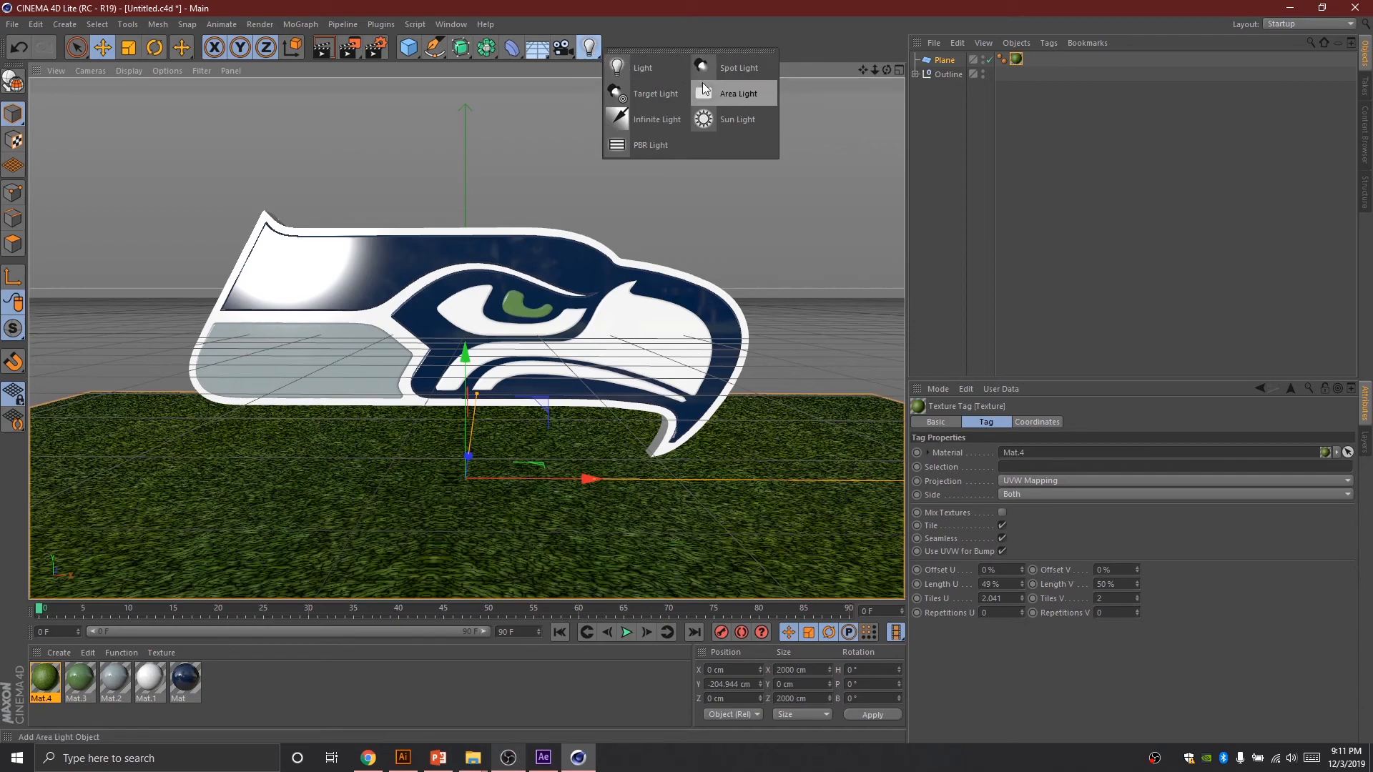
click(760, 67)
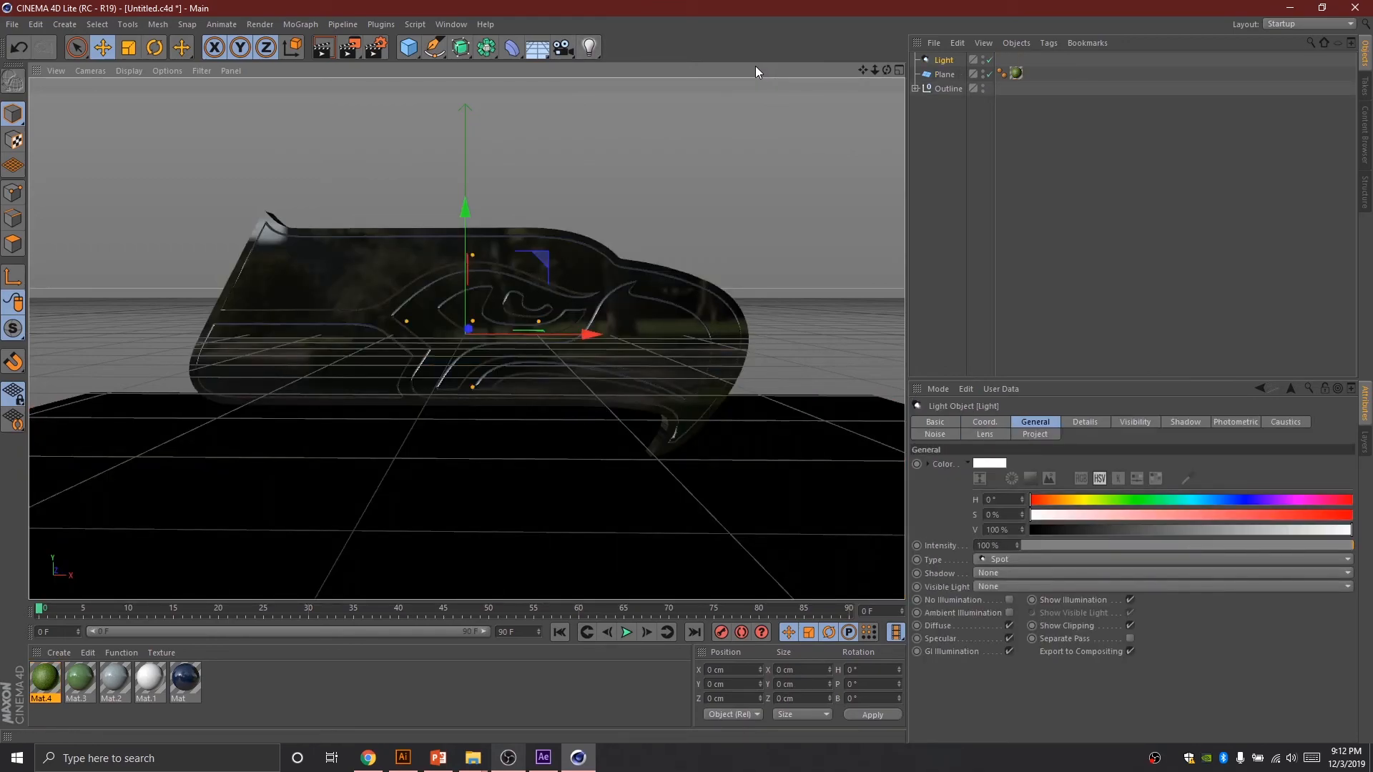
key(ctrl+z)
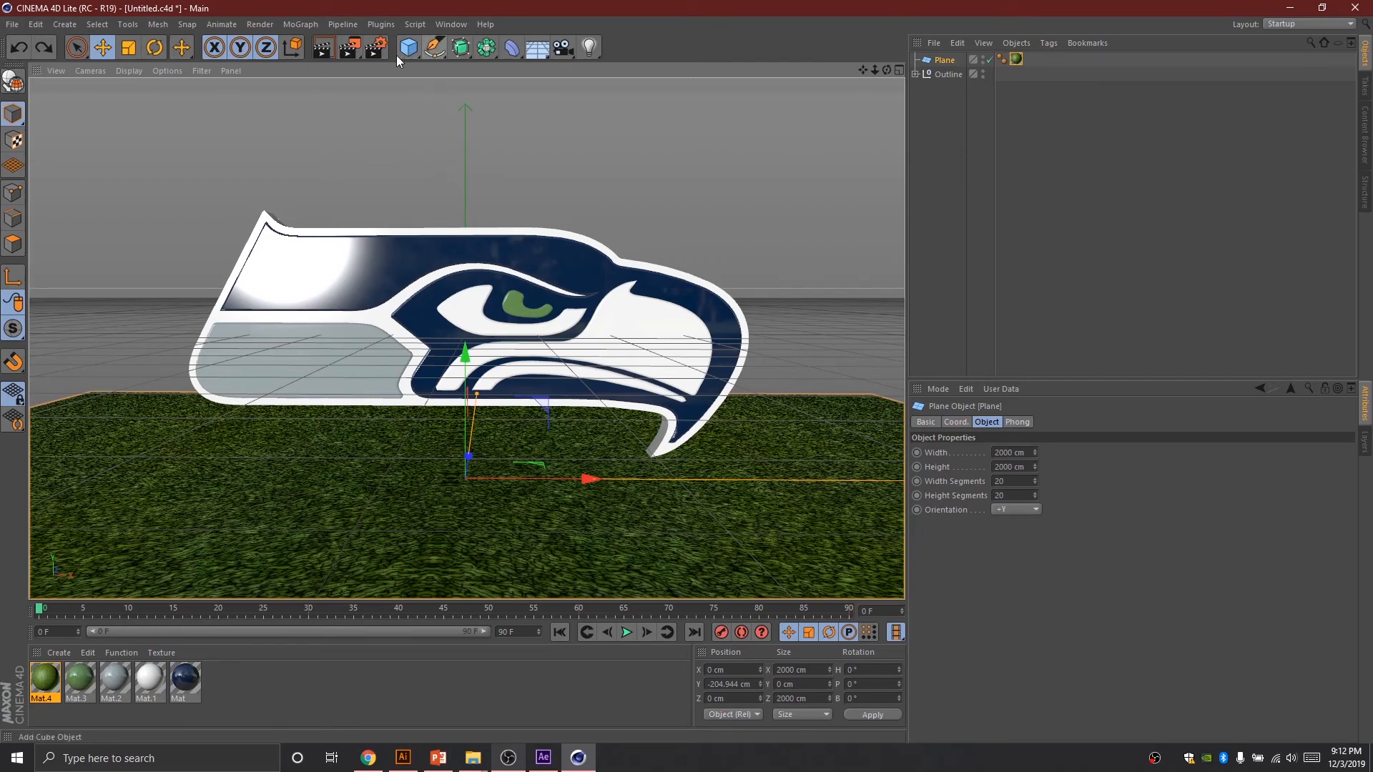
click(322, 48)
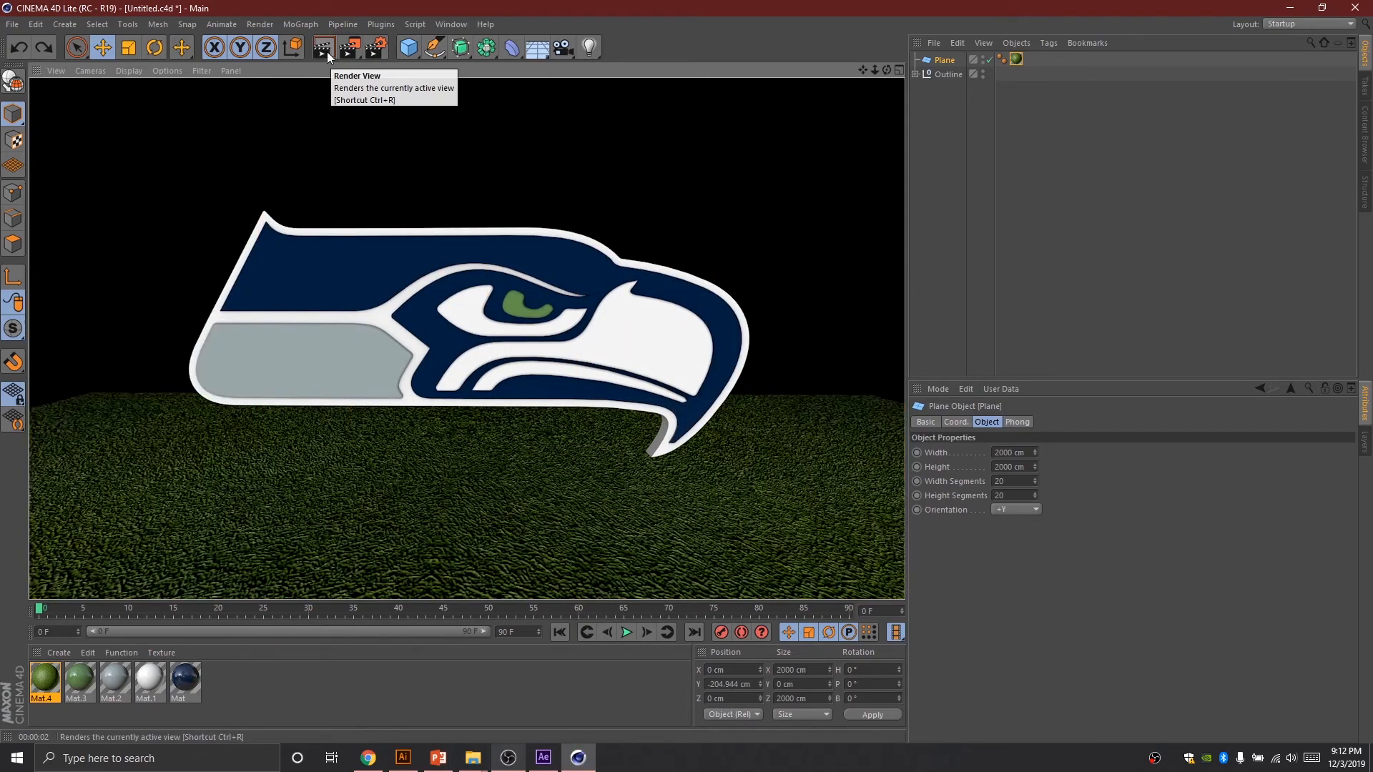
click(398, 203)
Add a spot light to the scene and render the active view
click(594, 49)
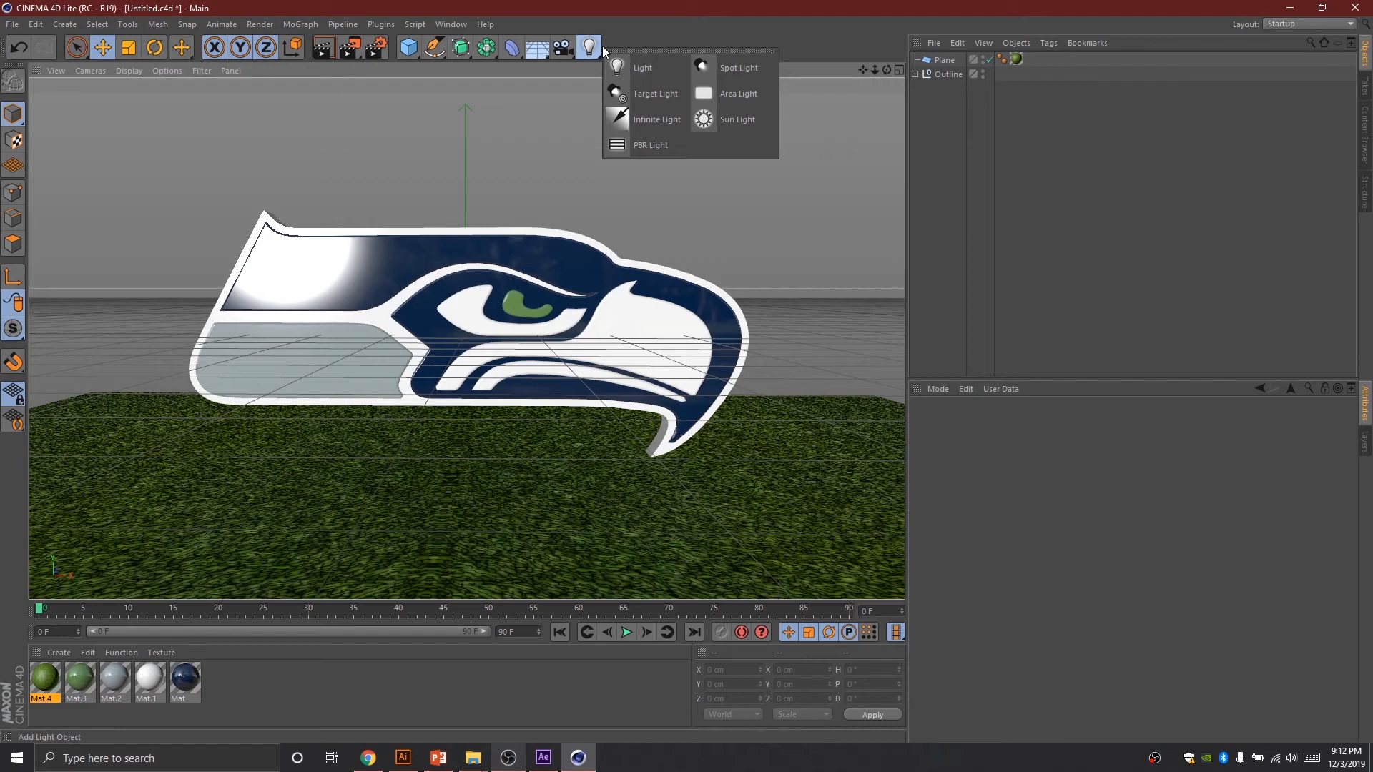
click(730, 66)
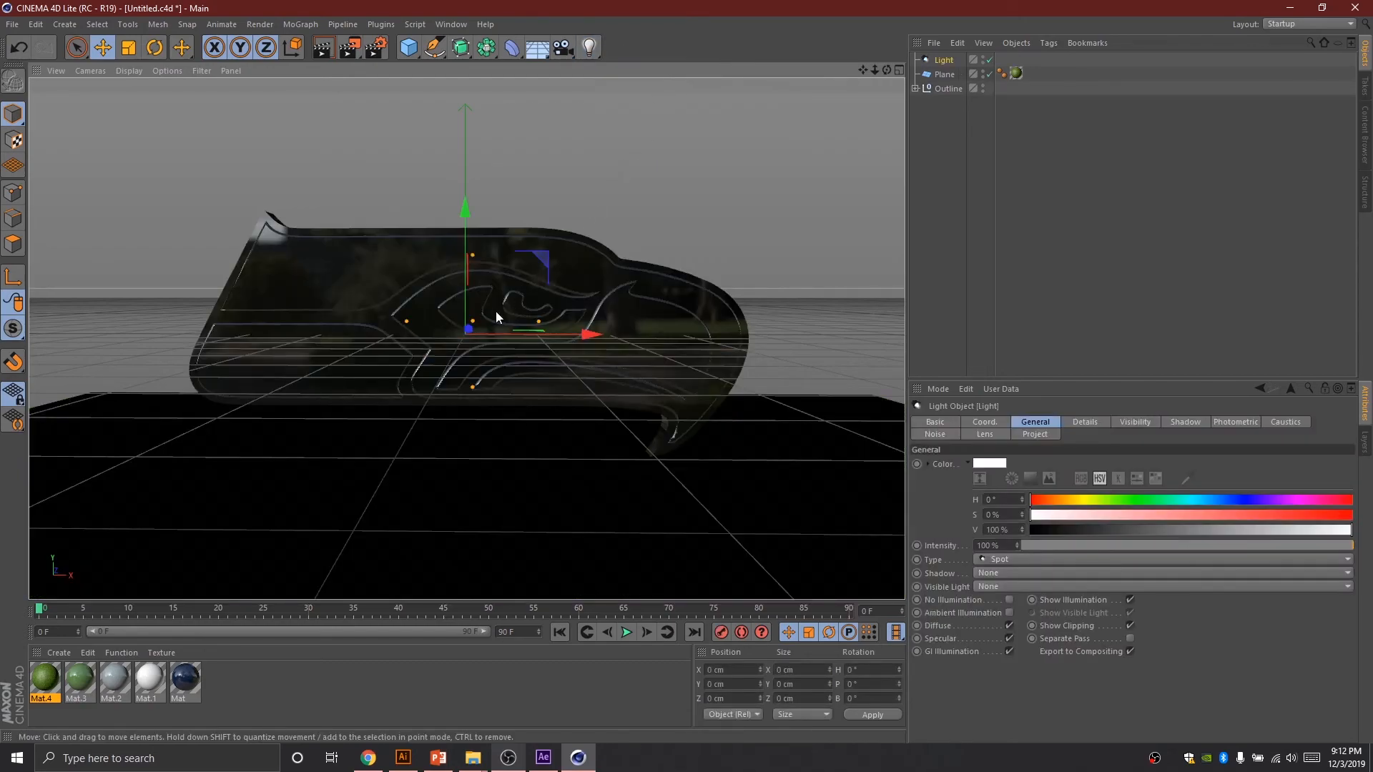
click(332, 48)
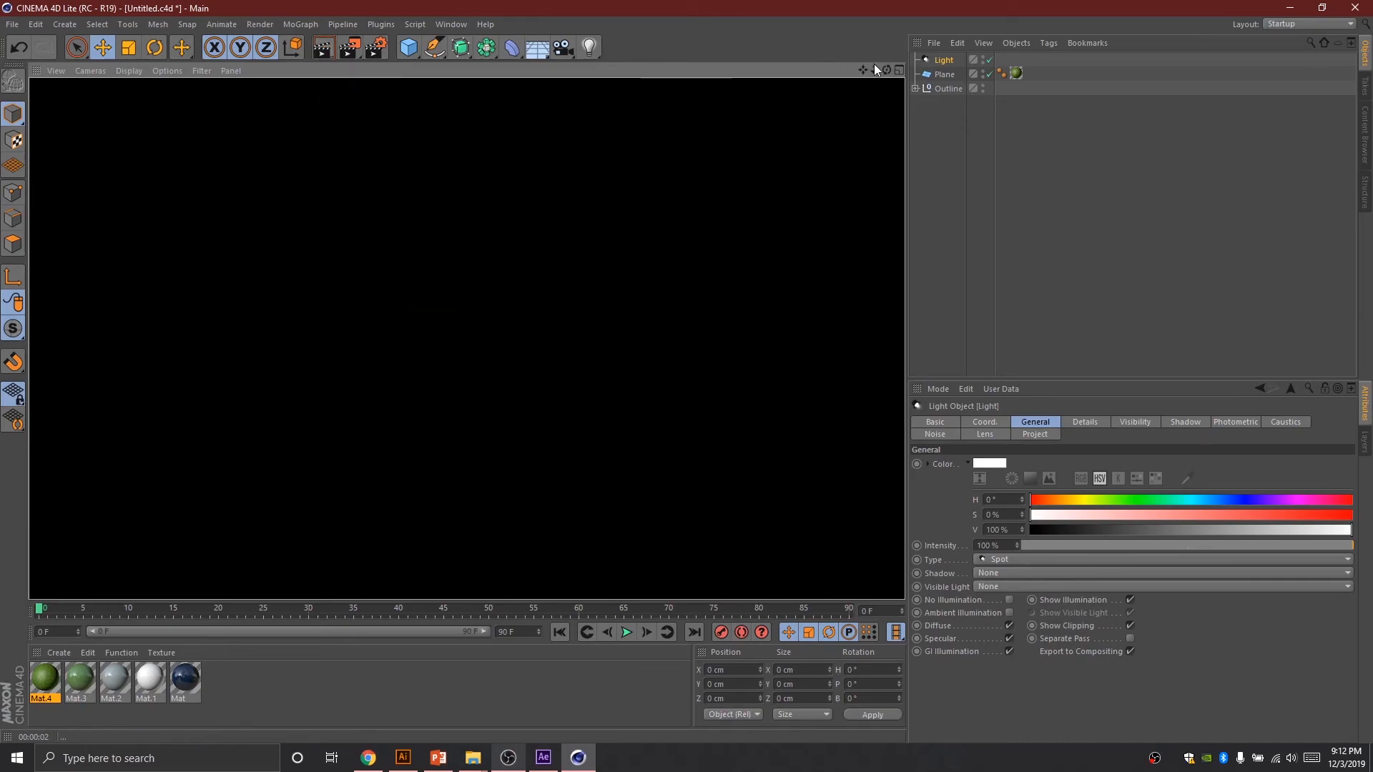
click(830, 124)
Raise the spot light above the logo to a Y position of about 532 cm
drag(887, 70, 1021, 97)
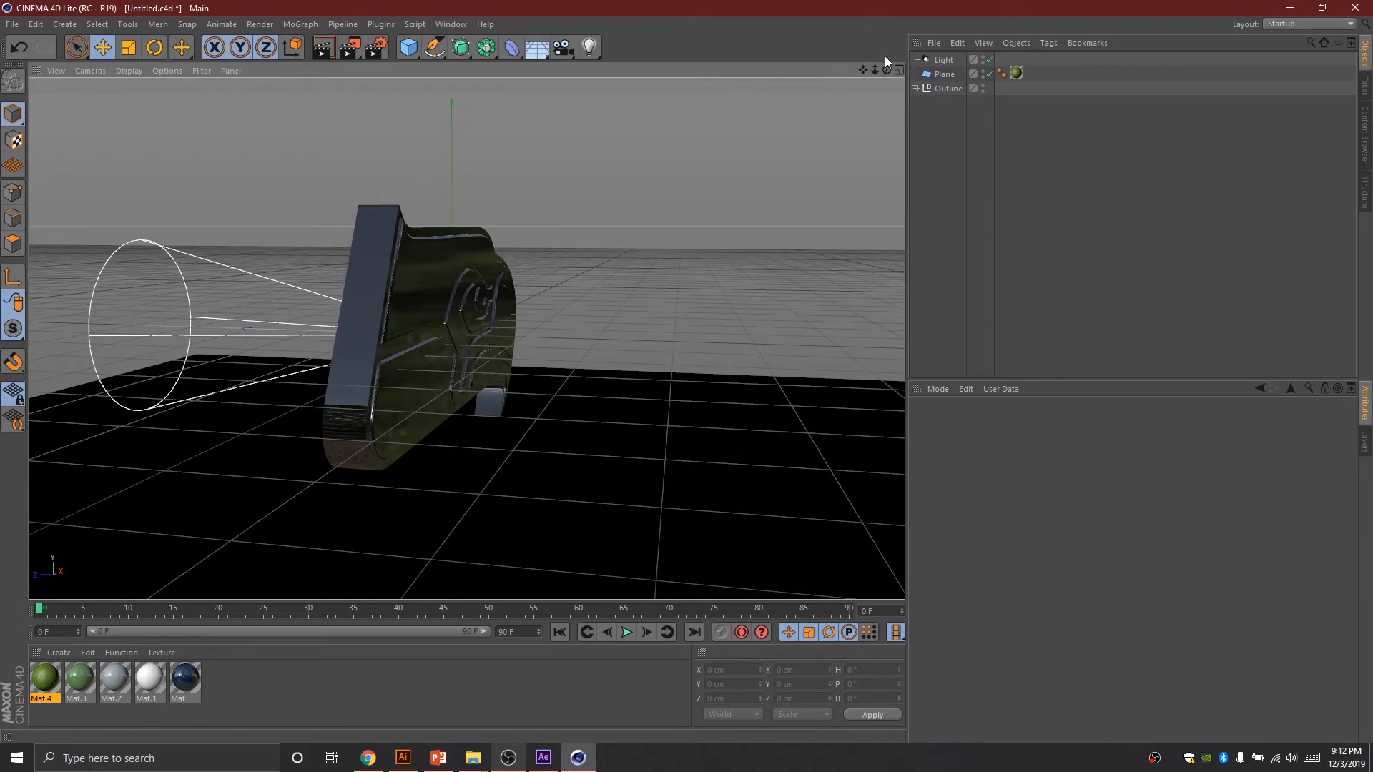
click(944, 60)
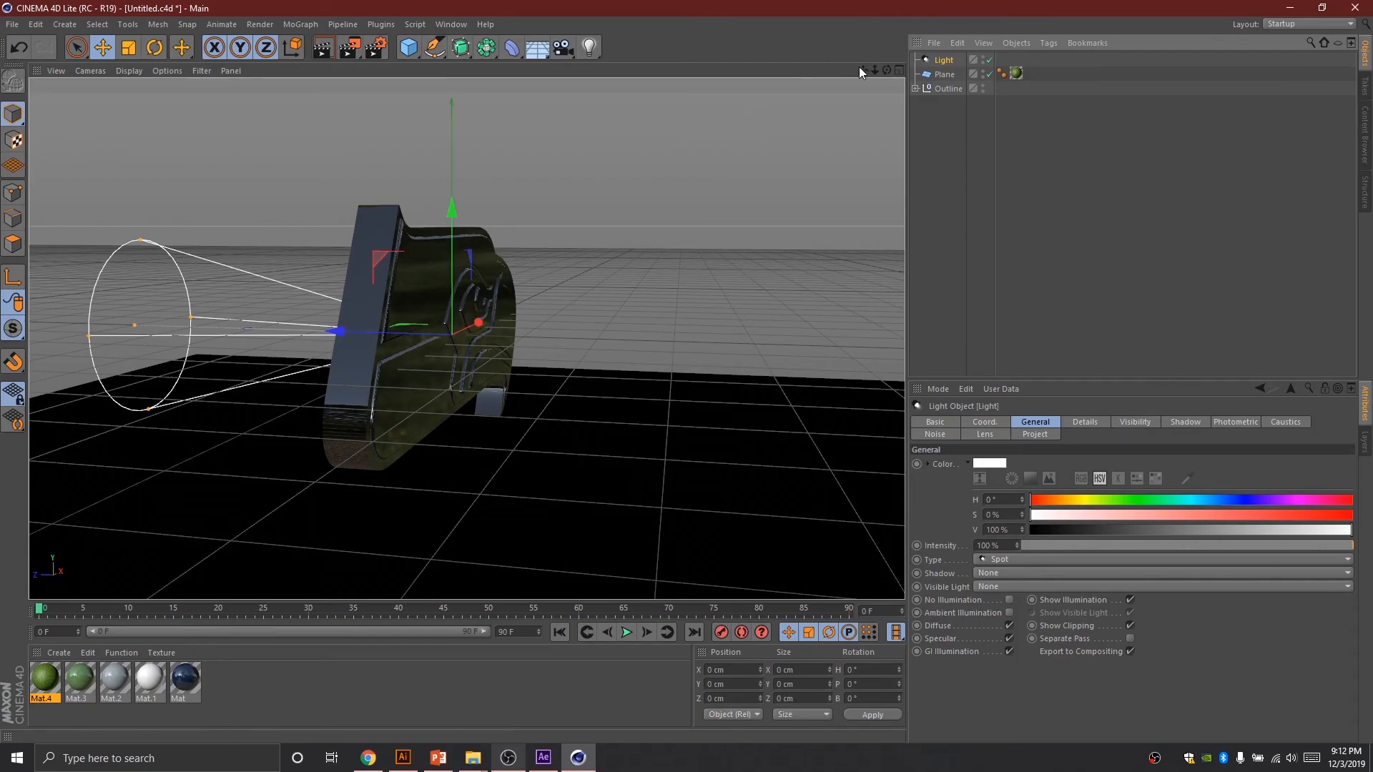
drag(874, 71, 744, 33)
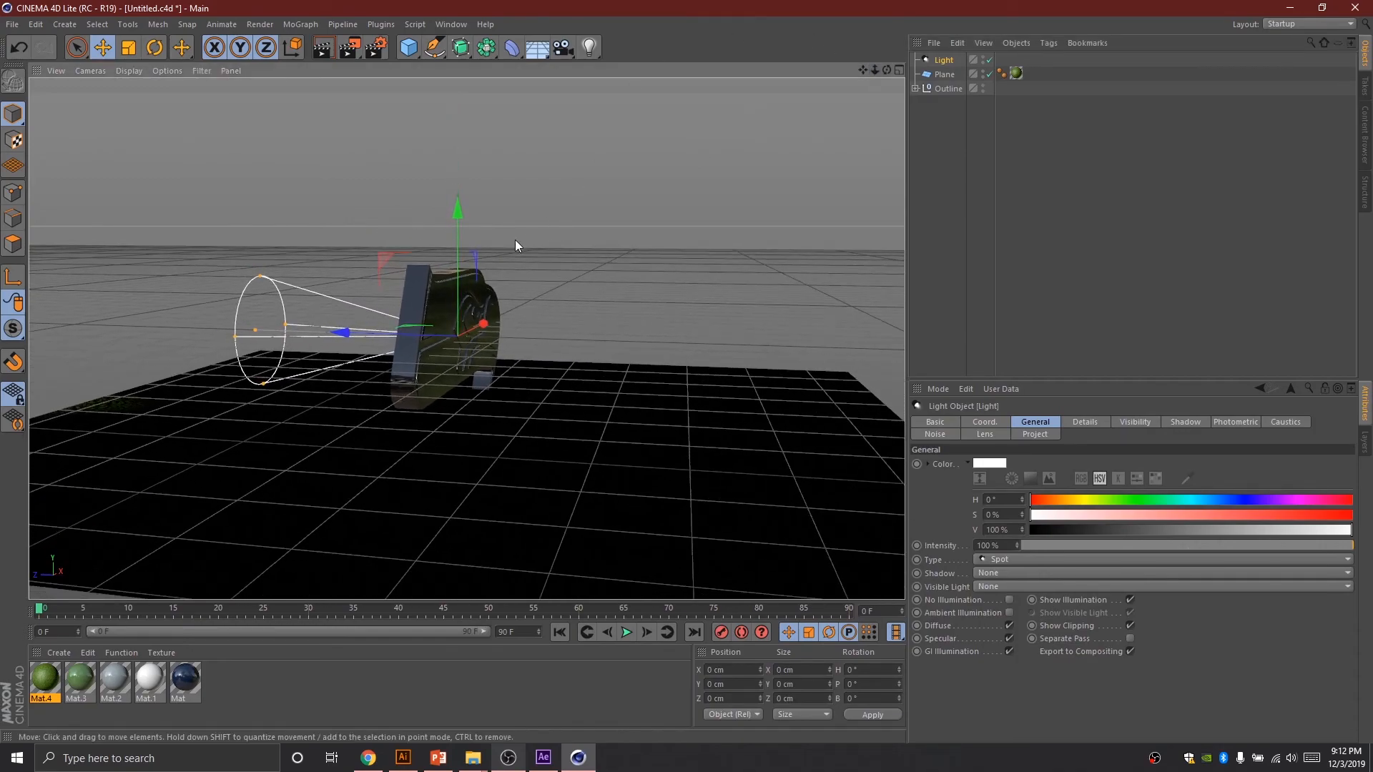
drag(462, 272, 469, 68)
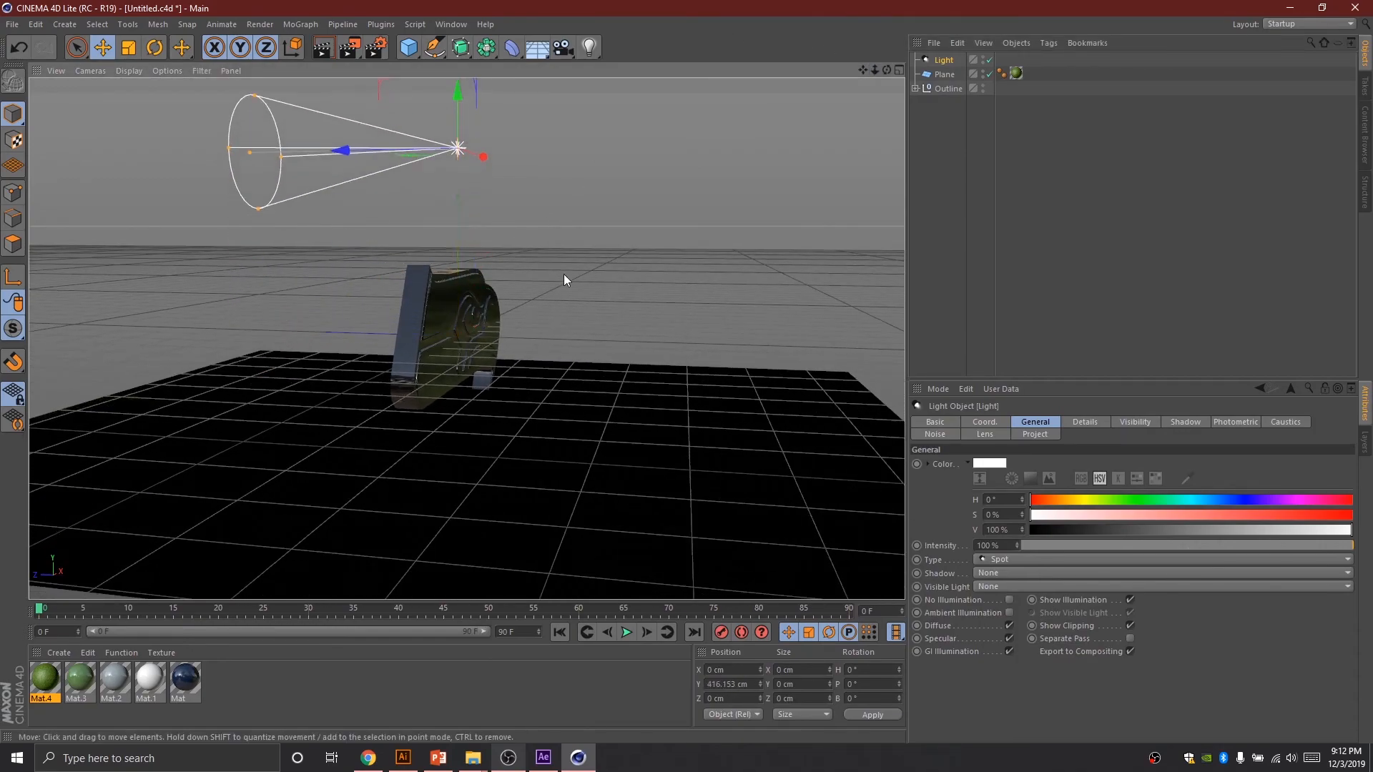
drag(862, 70, 858, 144)
drag(448, 164, 452, 110)
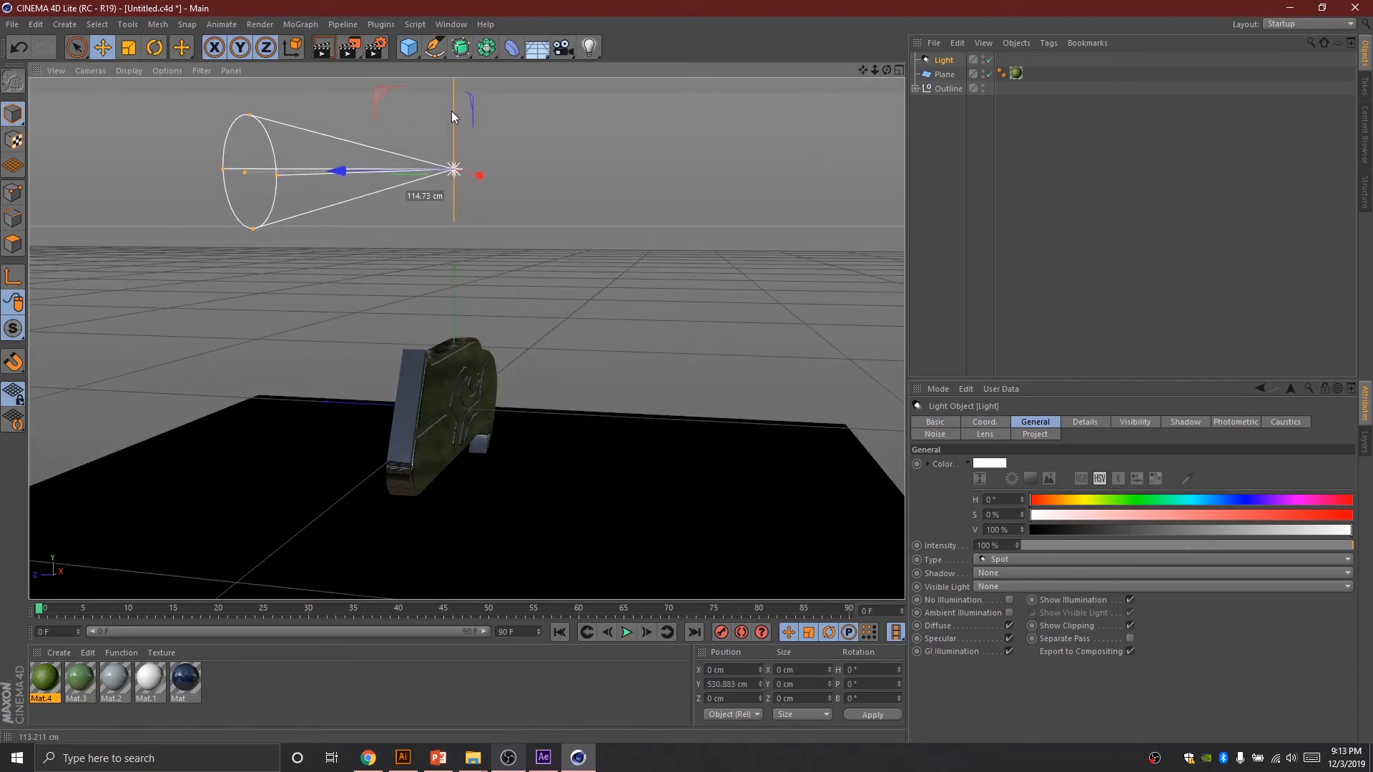
drag(887, 70, 922, 77)
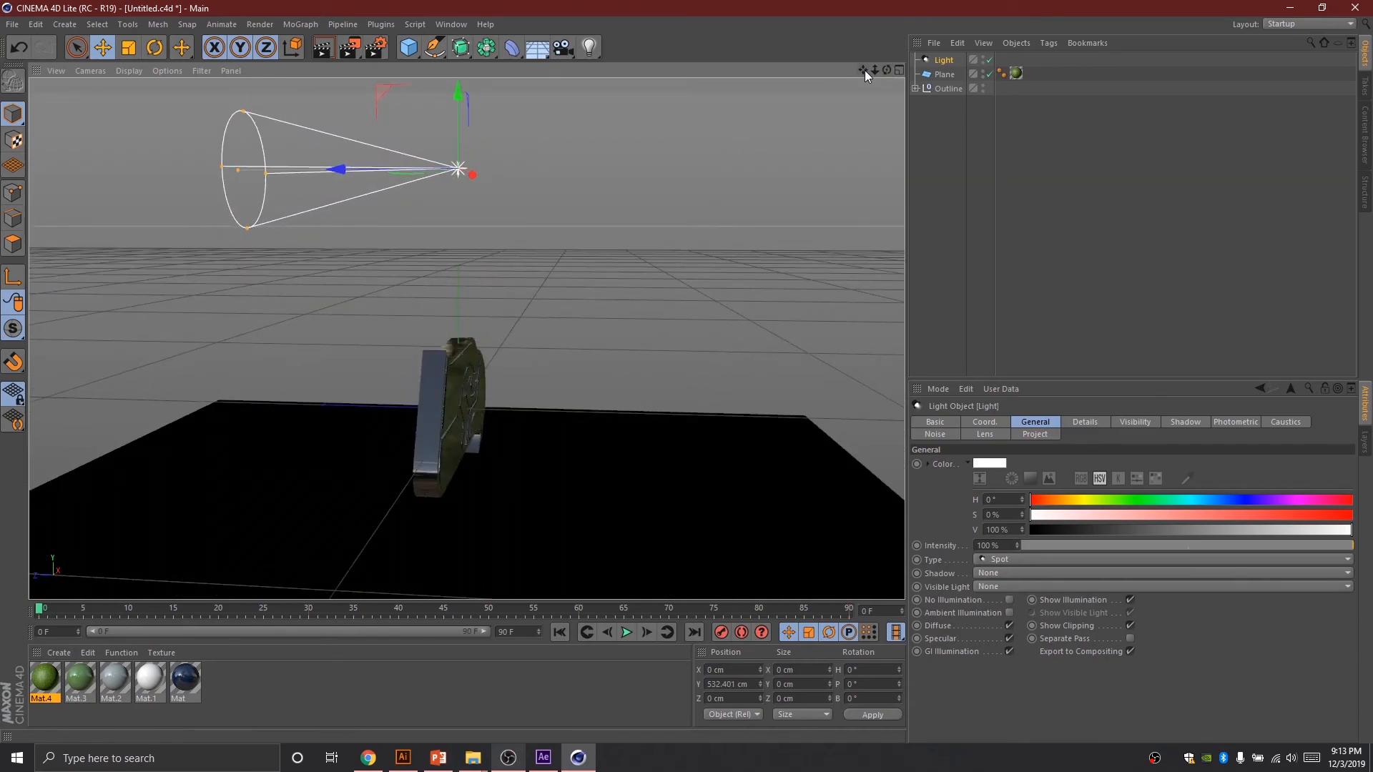
Rotate the spot light to a pitch of -90° so it points straight down at the logo, and render the view
click(163, 51)
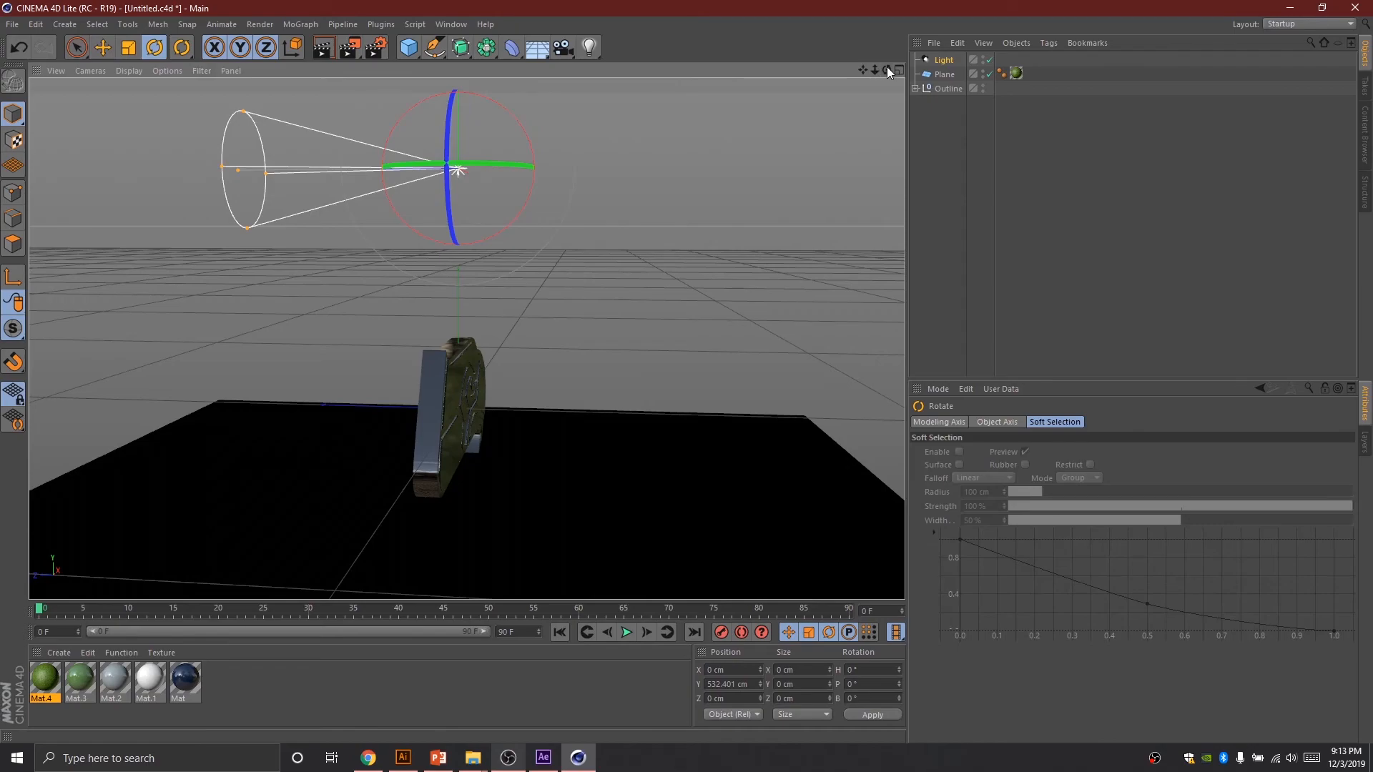
drag(887, 69, 930, 70)
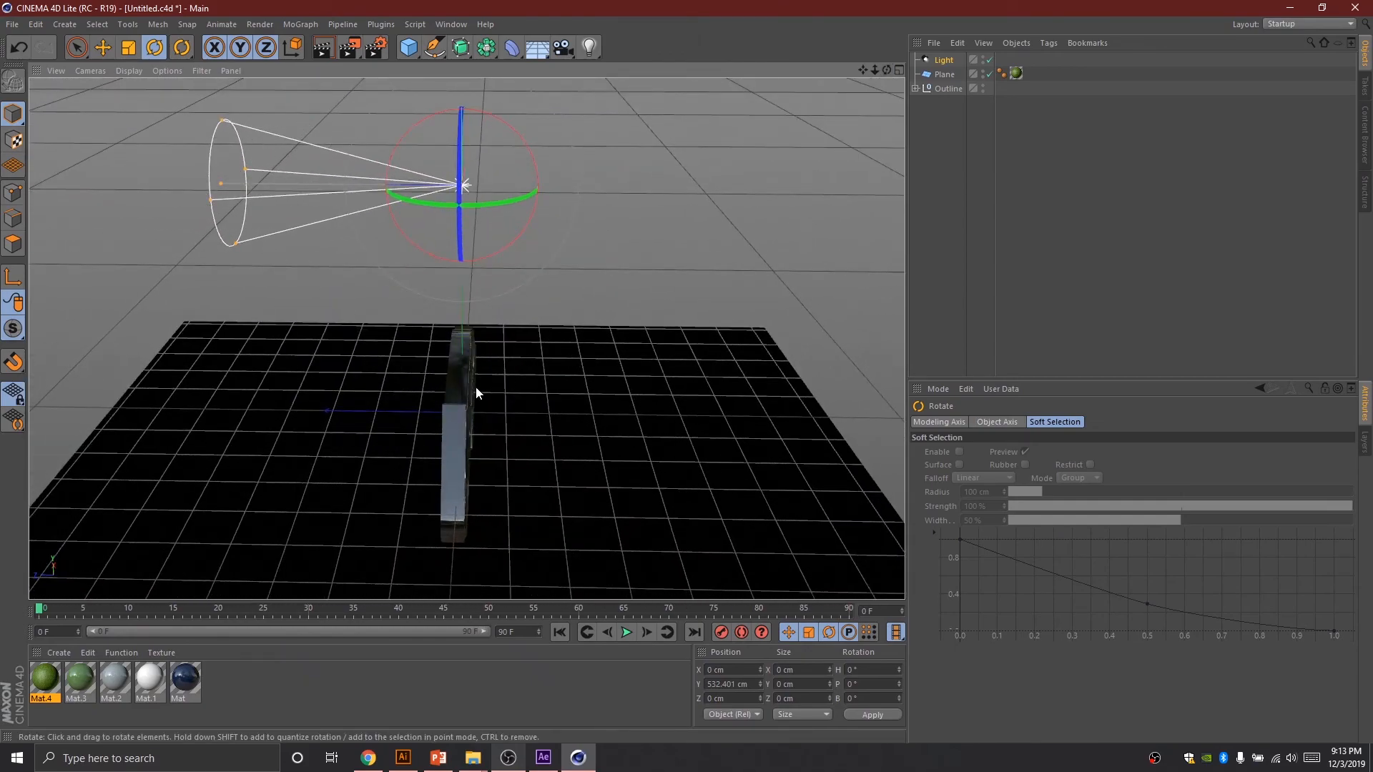
drag(887, 69, 823, 73)
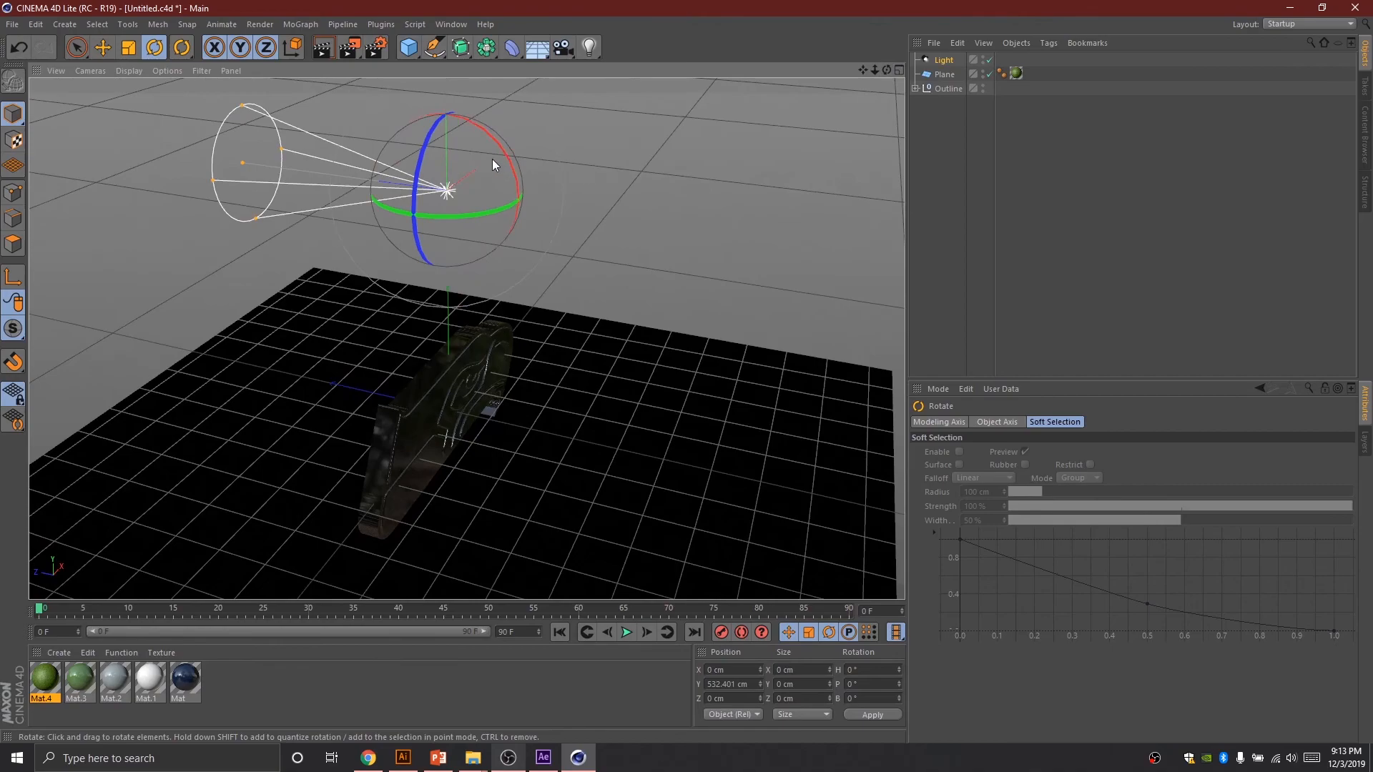
drag(515, 166, 512, 159)
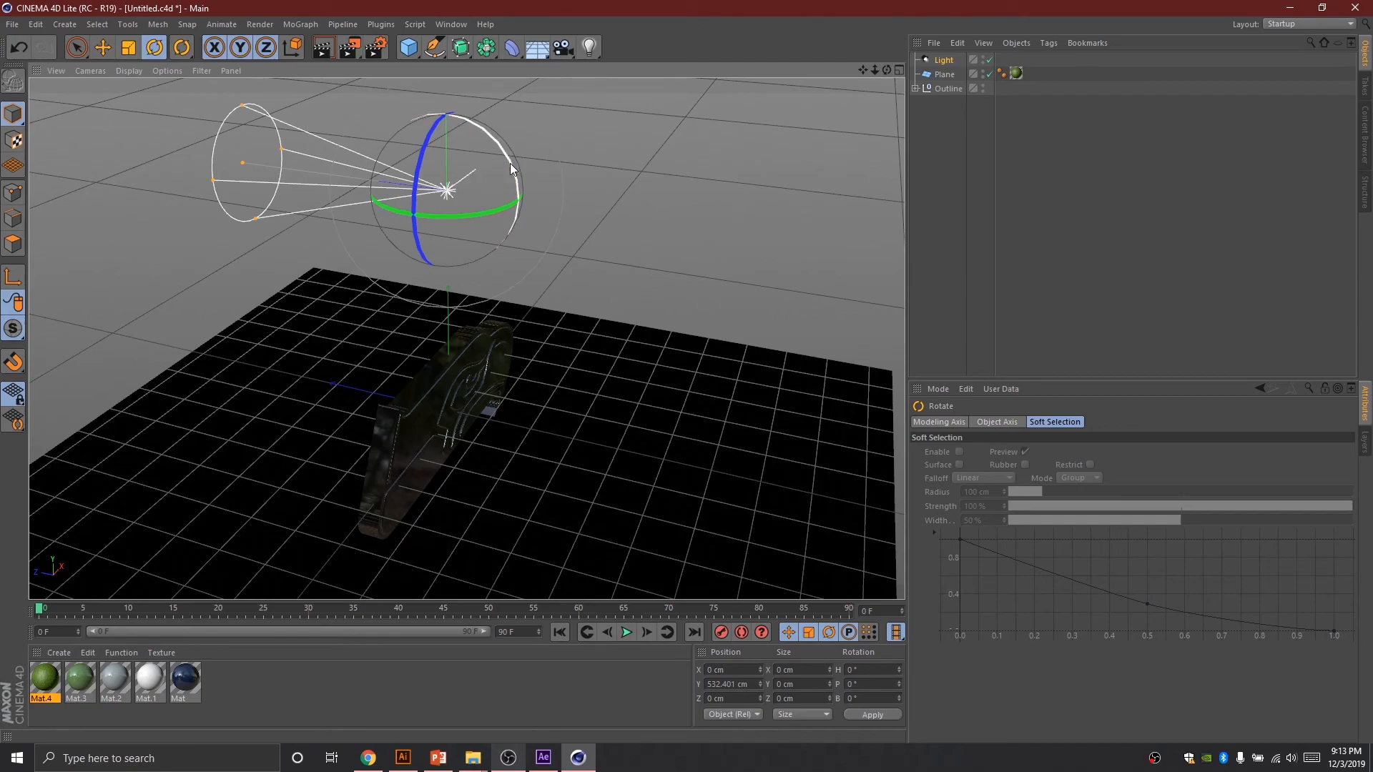
drag(509, 163, 412, 118)
key(ctrl+z)
drag(512, 169, 414, 110)
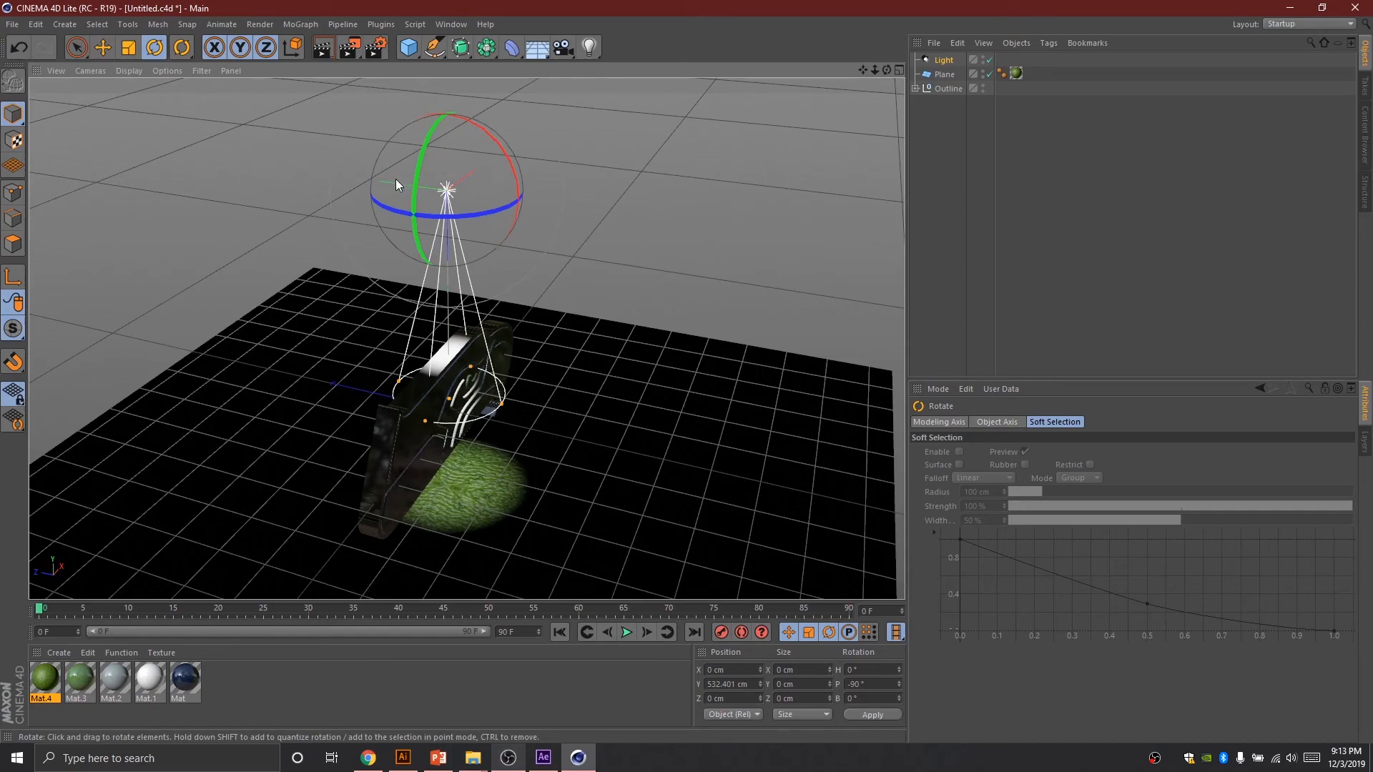
drag(887, 69, 925, 0)
click(334, 46)
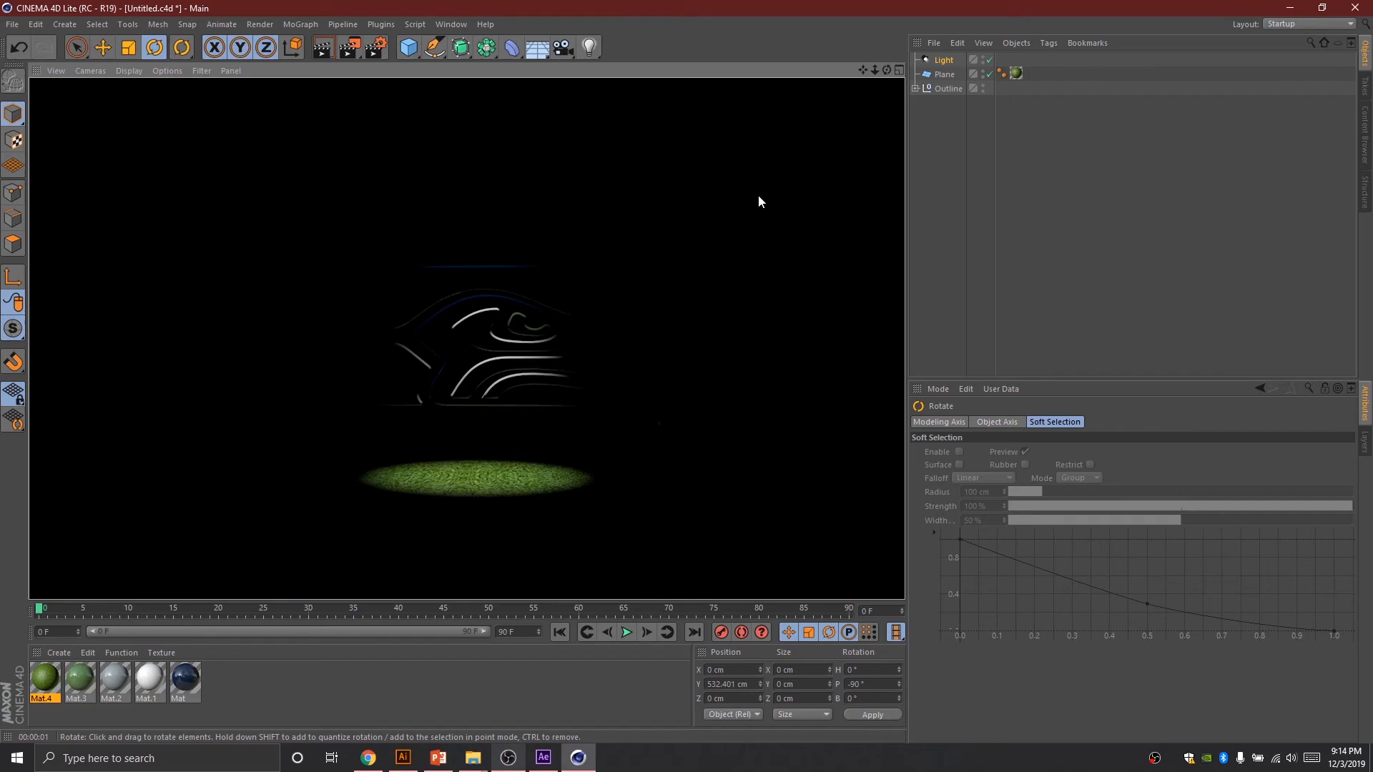
click(868, 127)
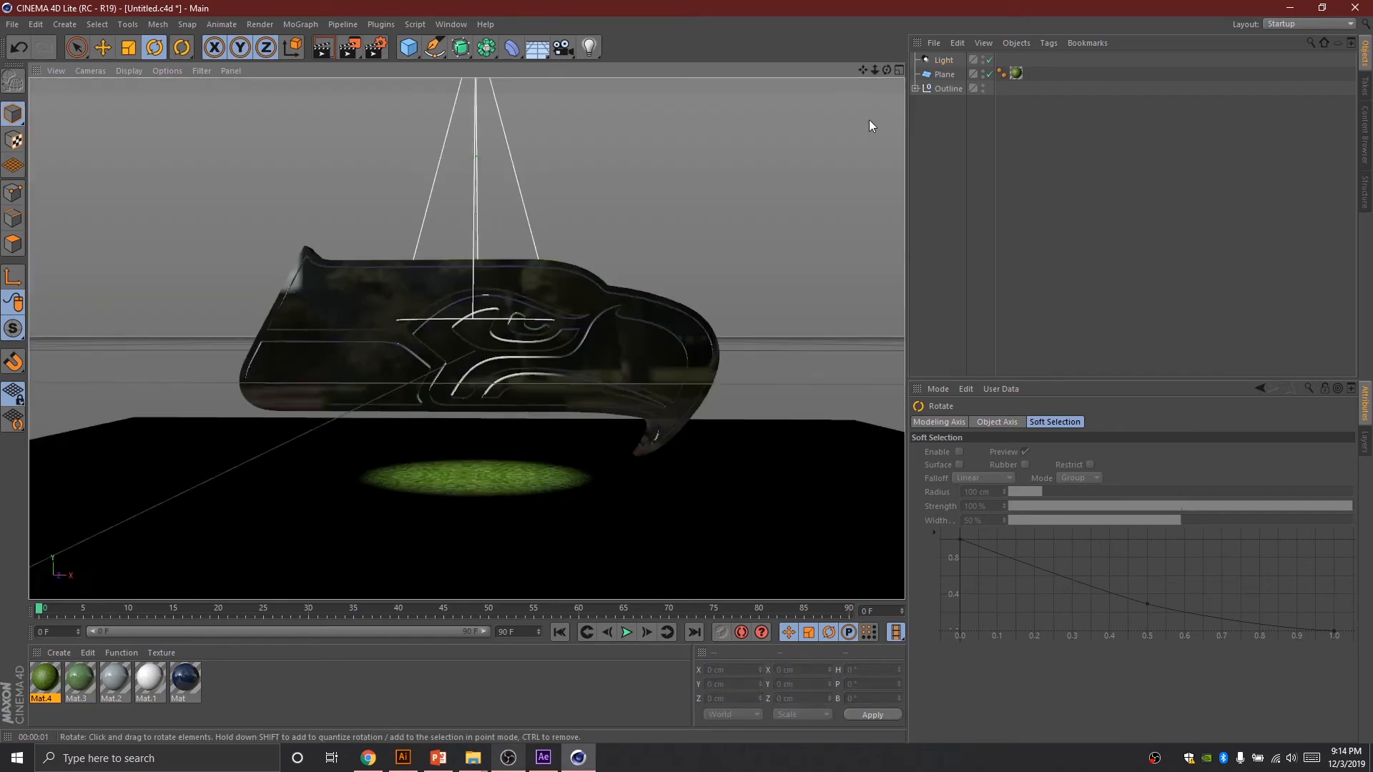
Widen the spot light's cone until its beam spans the whole logo and most of the grass around it
mouse_move(885, 70)
mouse_down()
mouse_move(871, 69)
mouse_move(883, 72)
mouse_up()
click(944, 61)
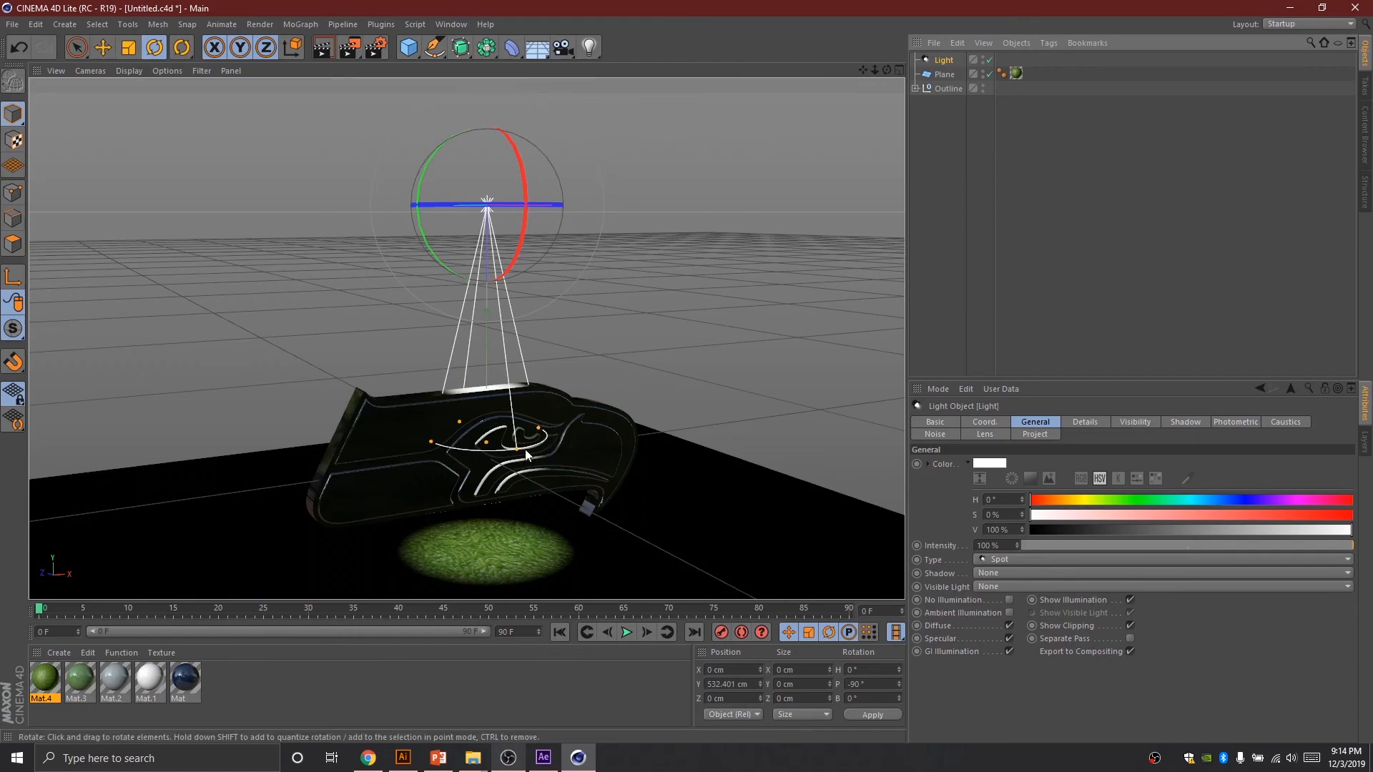
drag(517, 449, 624, 477)
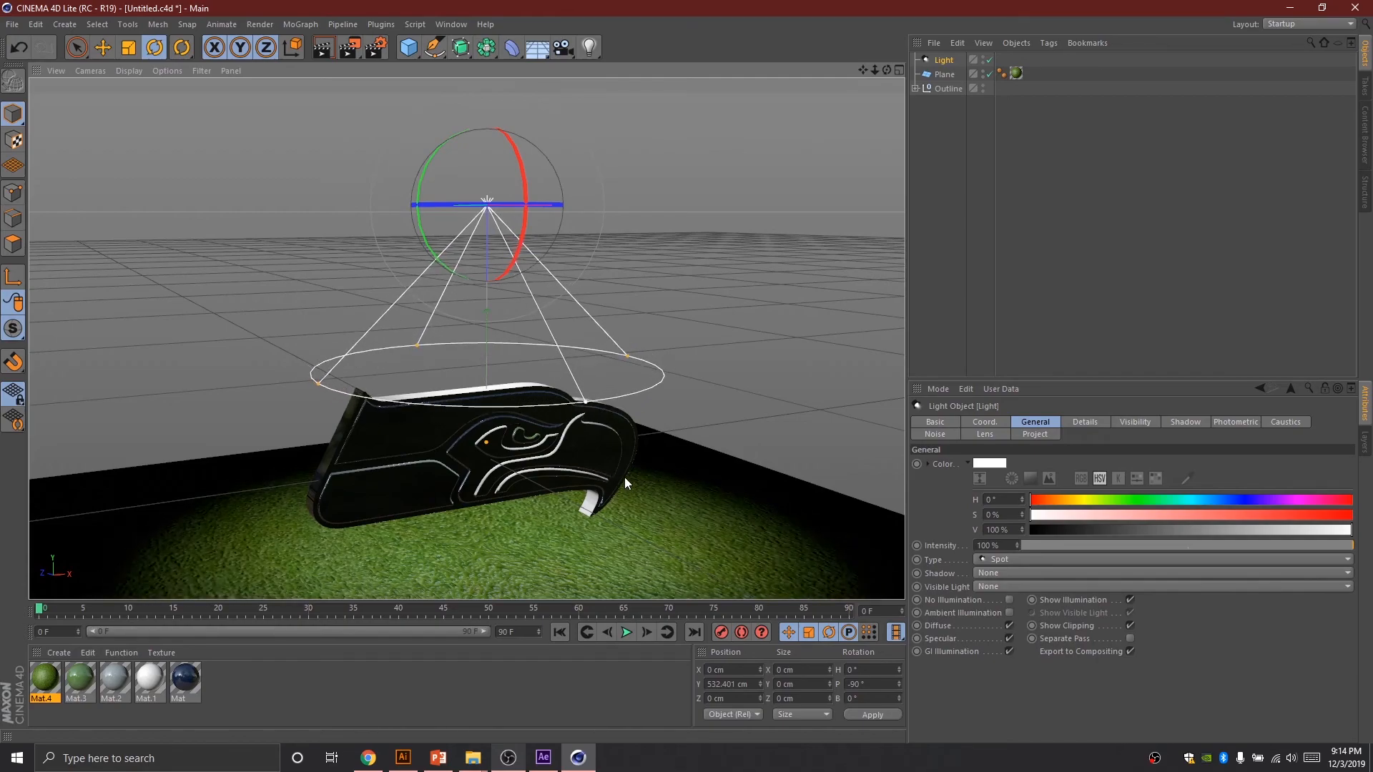
Move the spot light in front of the logo to a Z position of about -79 cm and render the front view
drag(886, 70, 784, 70)
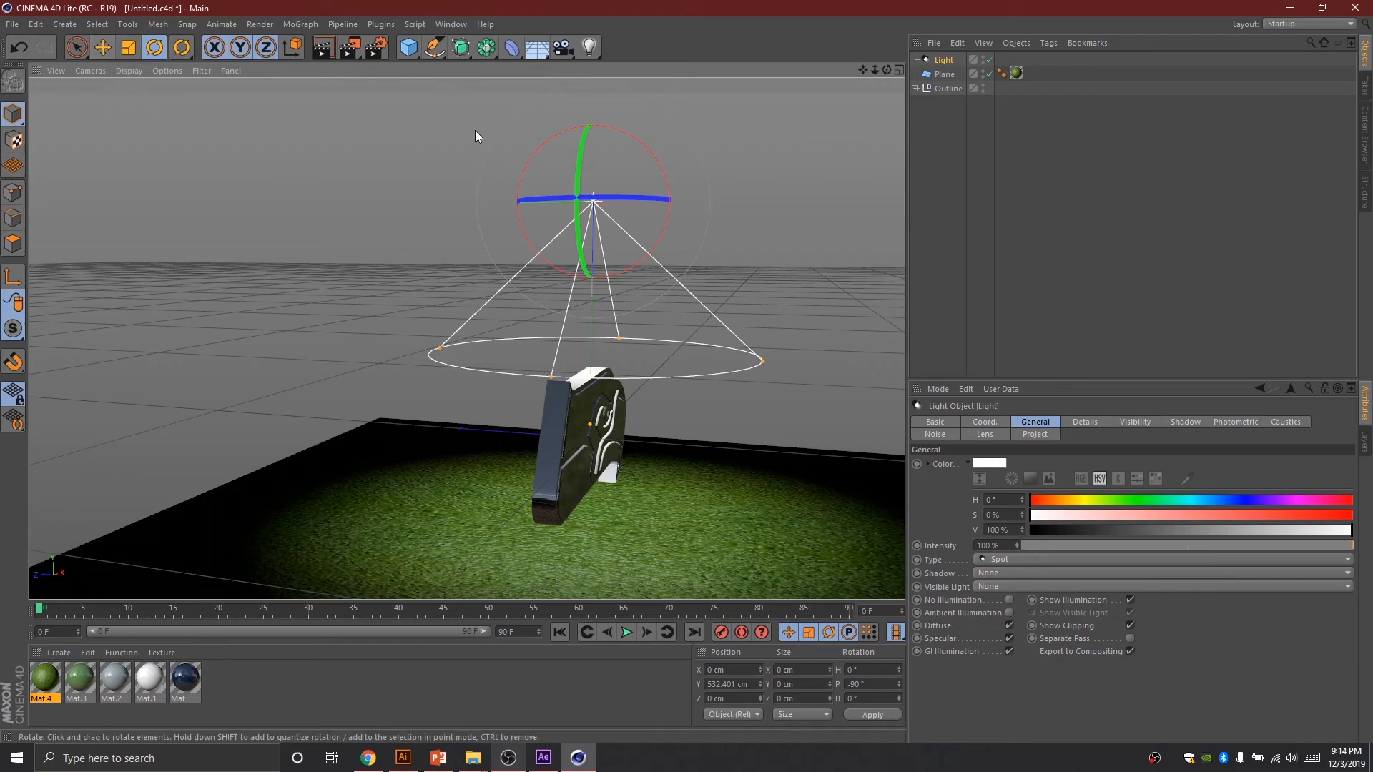
click(101, 49)
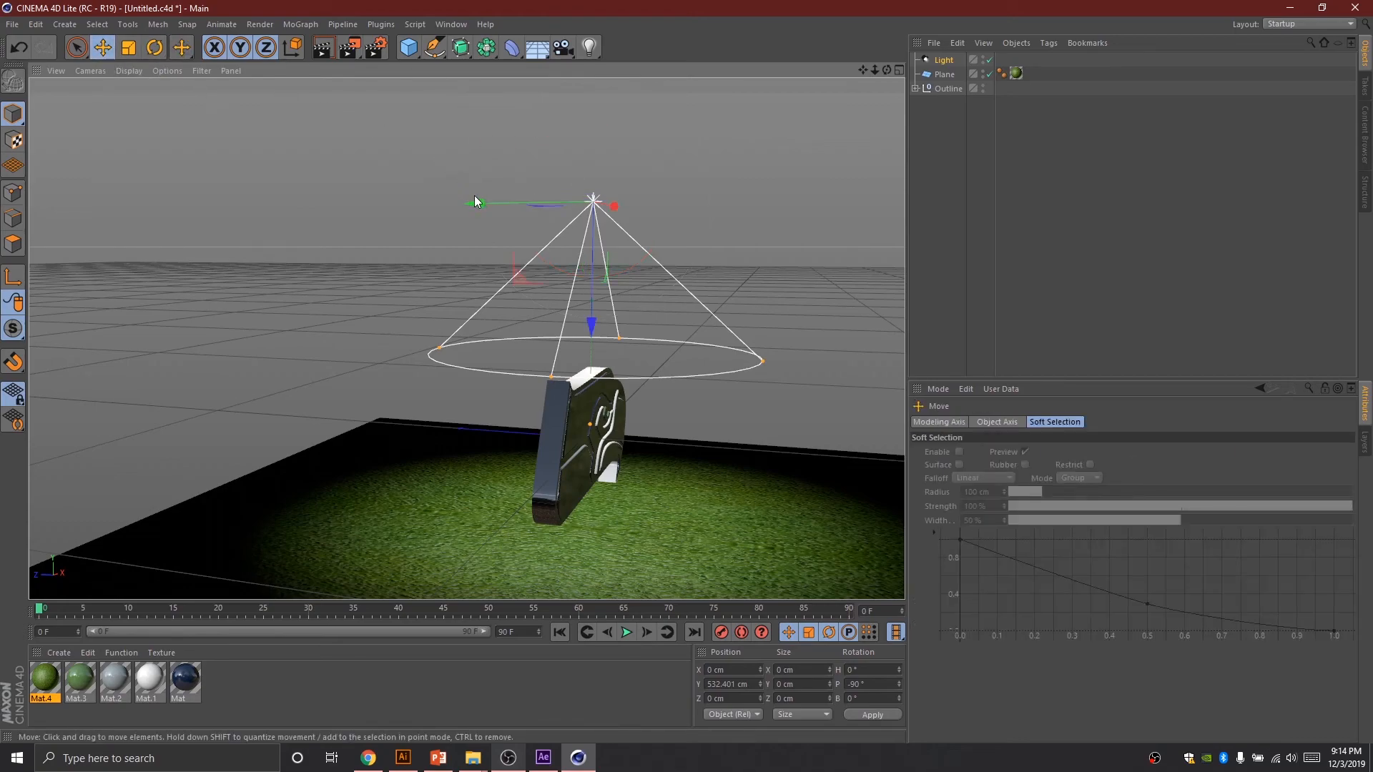
drag(478, 200, 510, 204)
drag(887, 70, 834, 72)
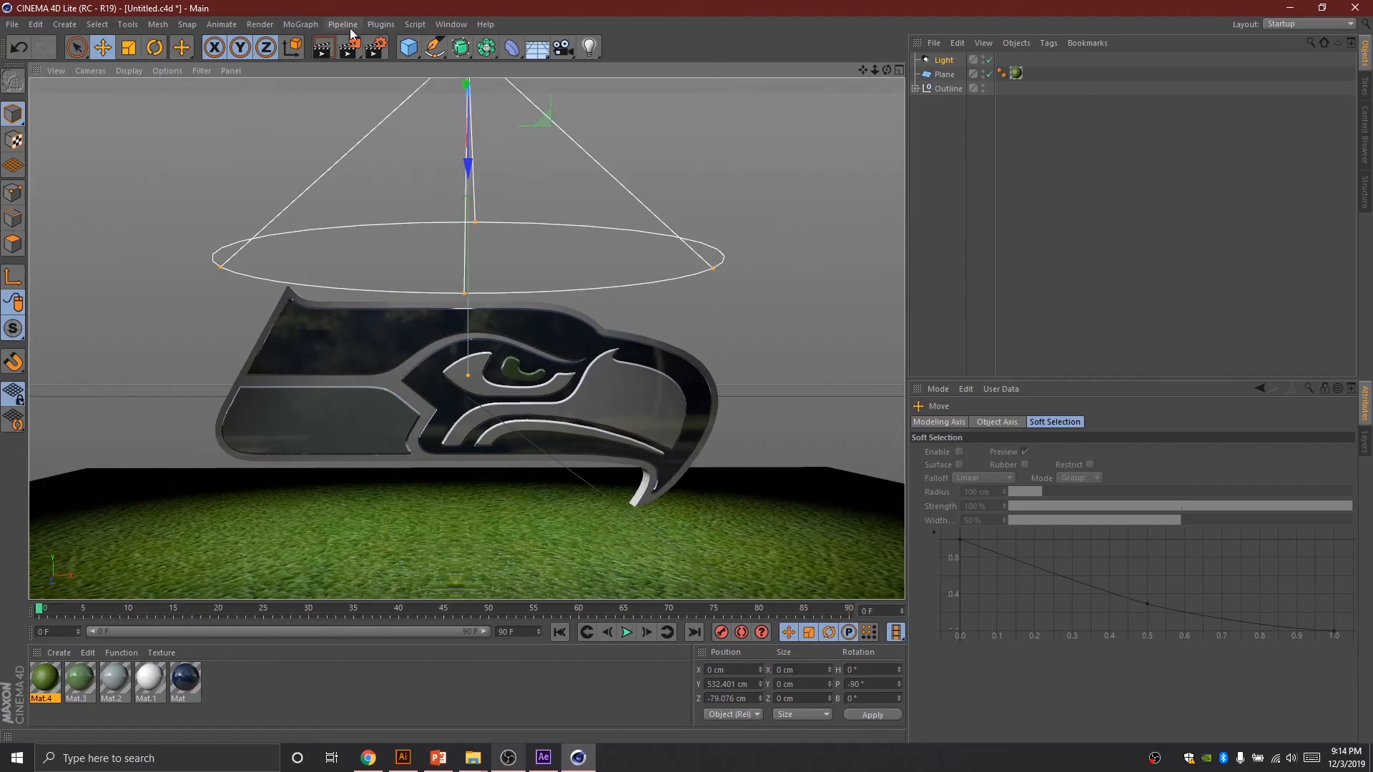
click(326, 48)
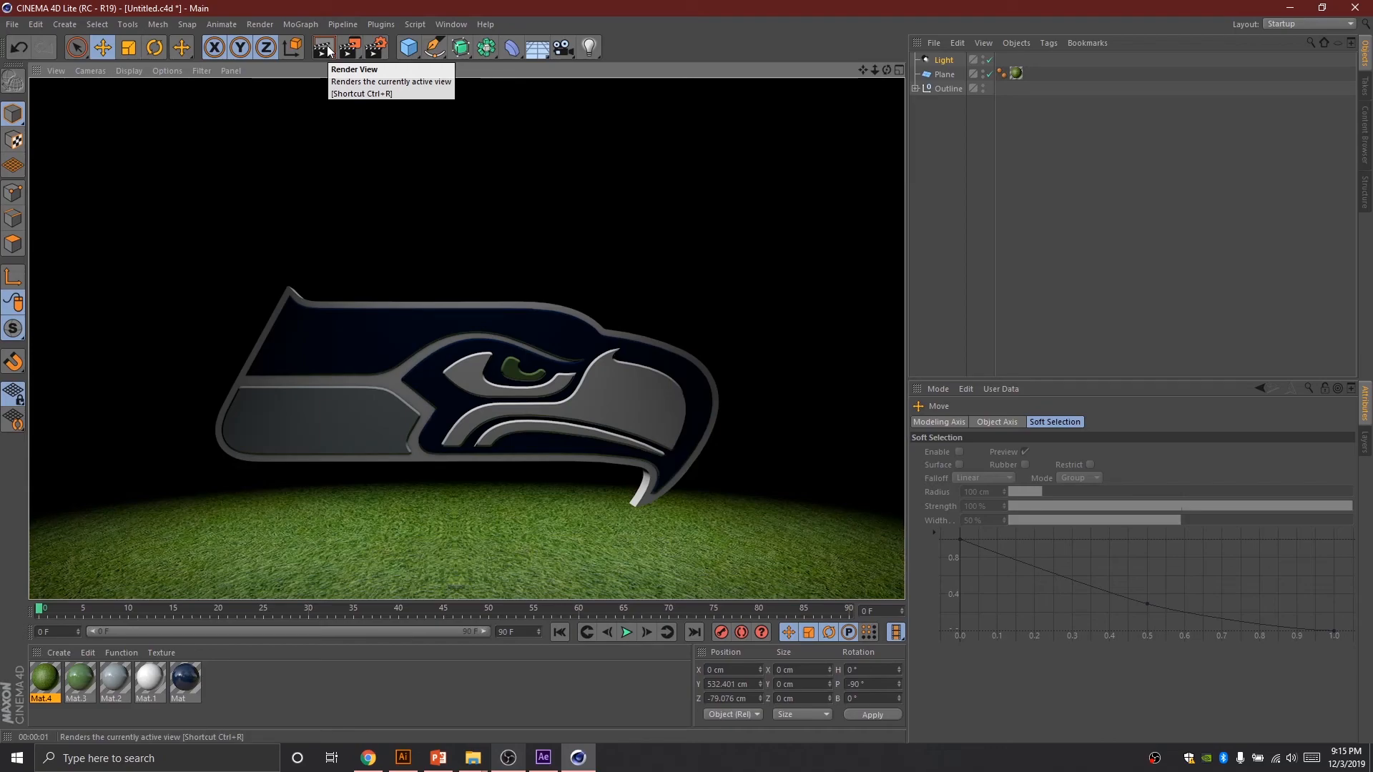
click(827, 174)
Lower the grass plane to a Y position of about -255 cm and render the view
click(944, 74)
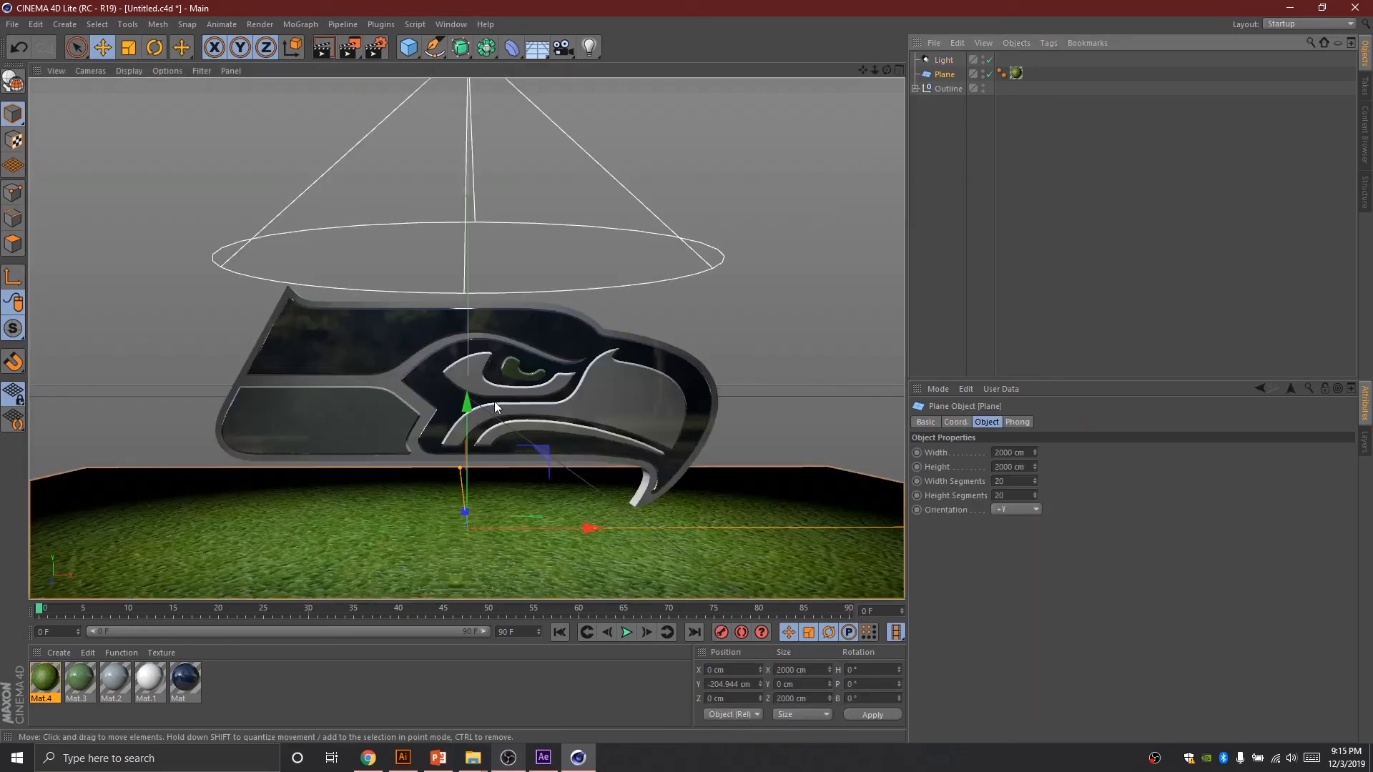
drag(471, 406, 480, 439)
mouse_move(864, 69)
mouse_down()
mouse_move(861, 14)
mouse_move(863, 69)
mouse_move(879, 79)
mouse_up()
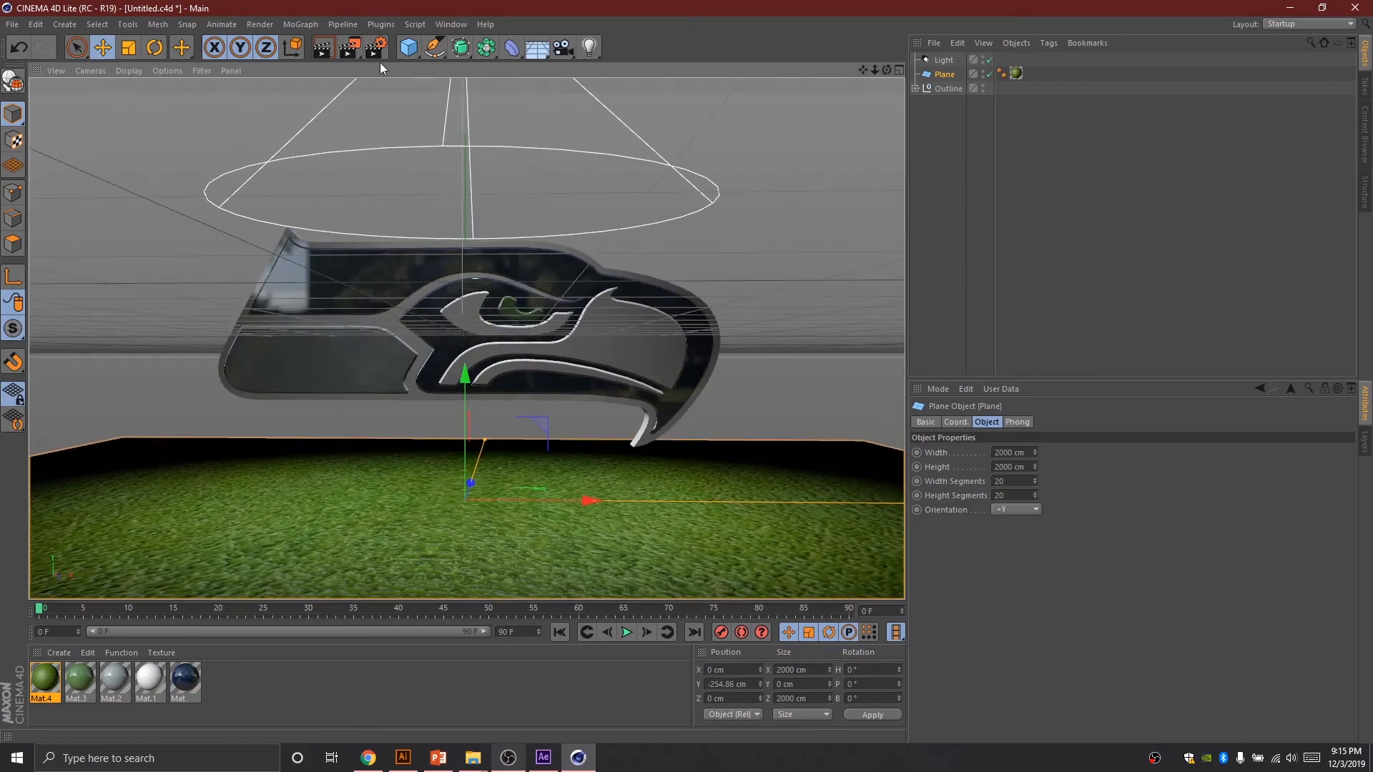
click(326, 50)
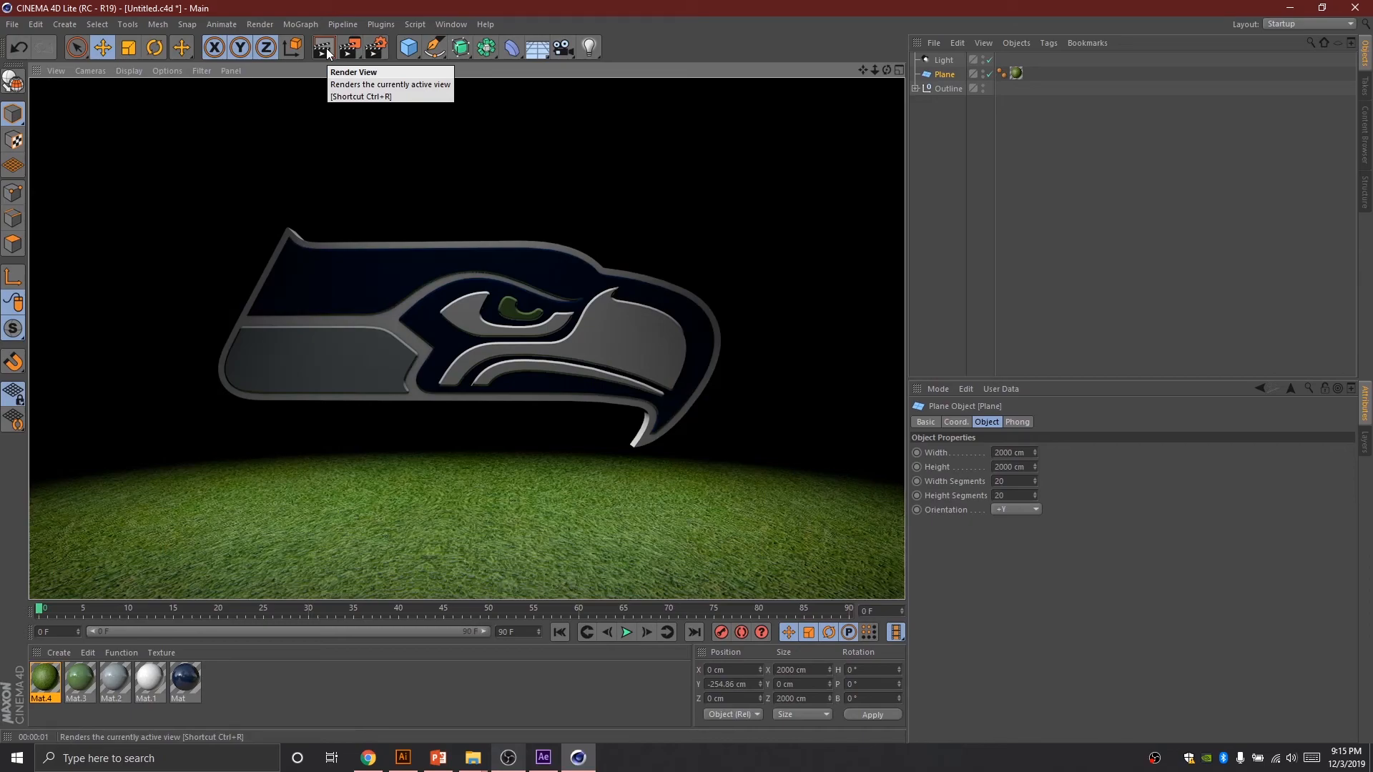
click(868, 89)
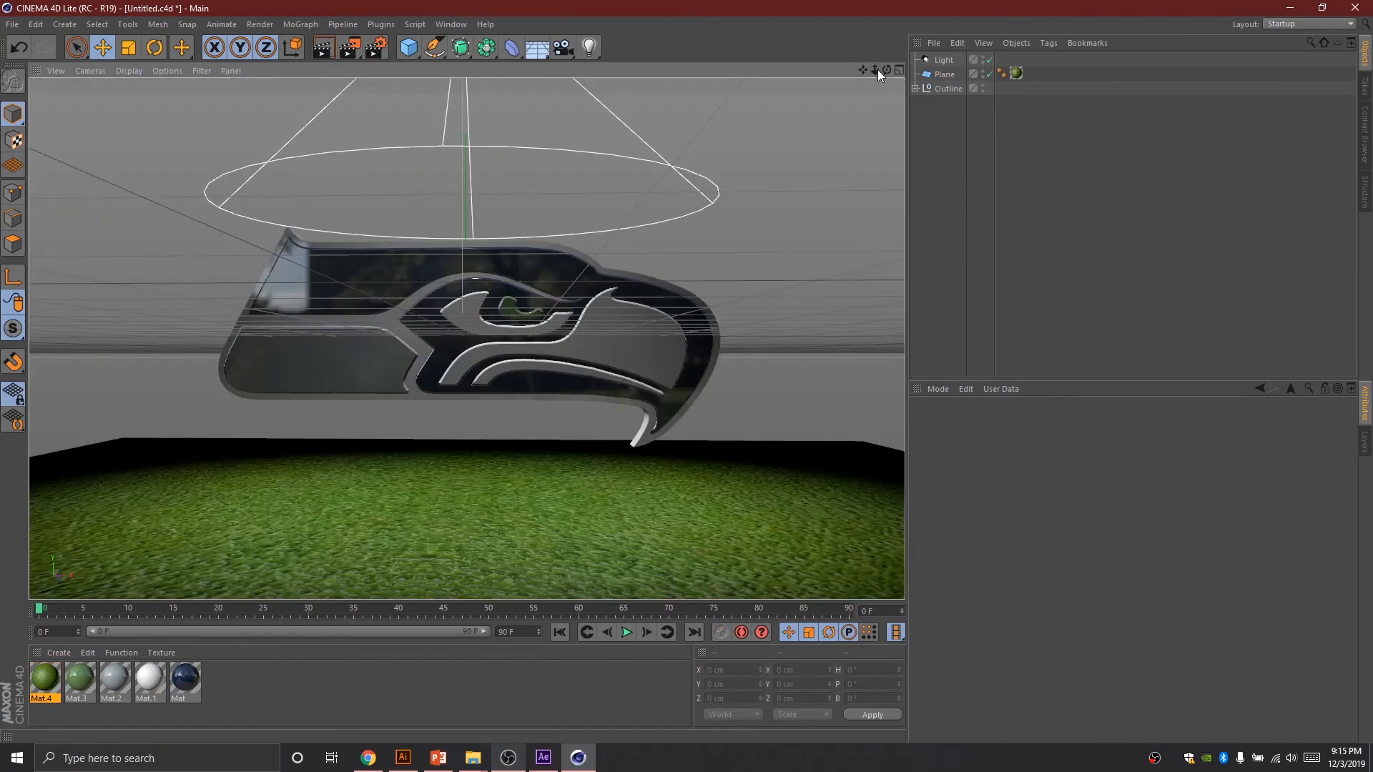
Tilt the spot light to a pitch of about -82.6°, move it forward to a Z position of about -129 cm, and render the front view
drag(887, 70, 844, 40)
click(944, 60)
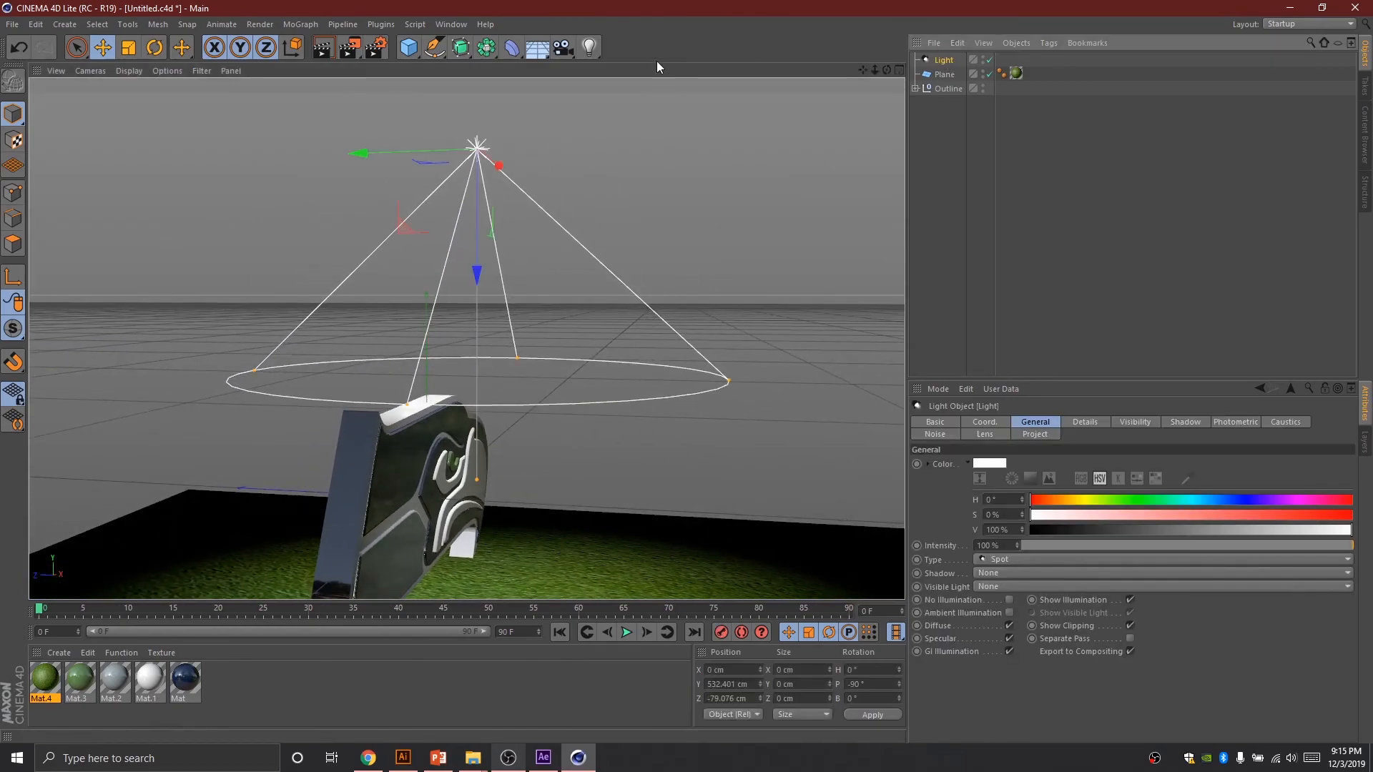
click(156, 48)
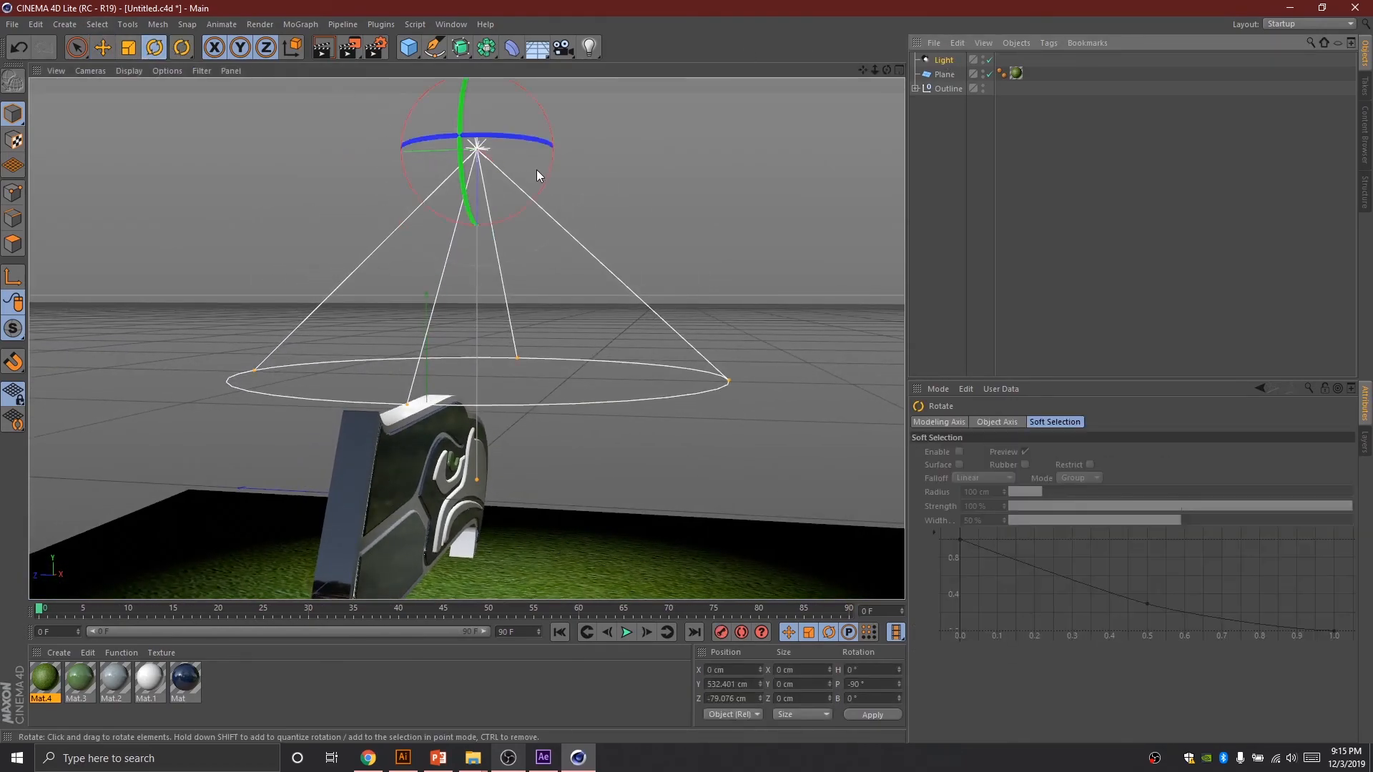
drag(543, 180, 537, 187)
drag(373, 137, 403, 153)
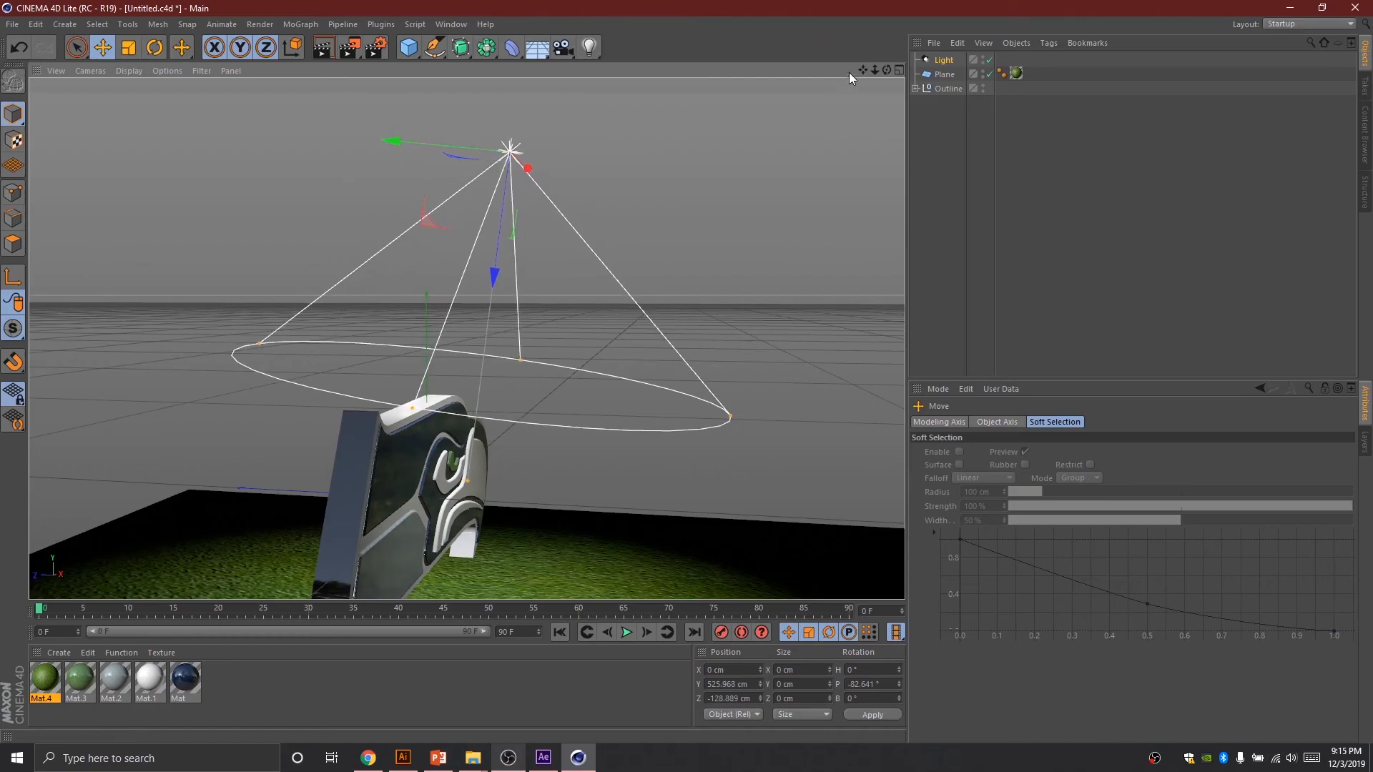
mouse_move(887, 71)
mouse_down()
mouse_move(863, 70)
mouse_move(877, 70)
mouse_up()
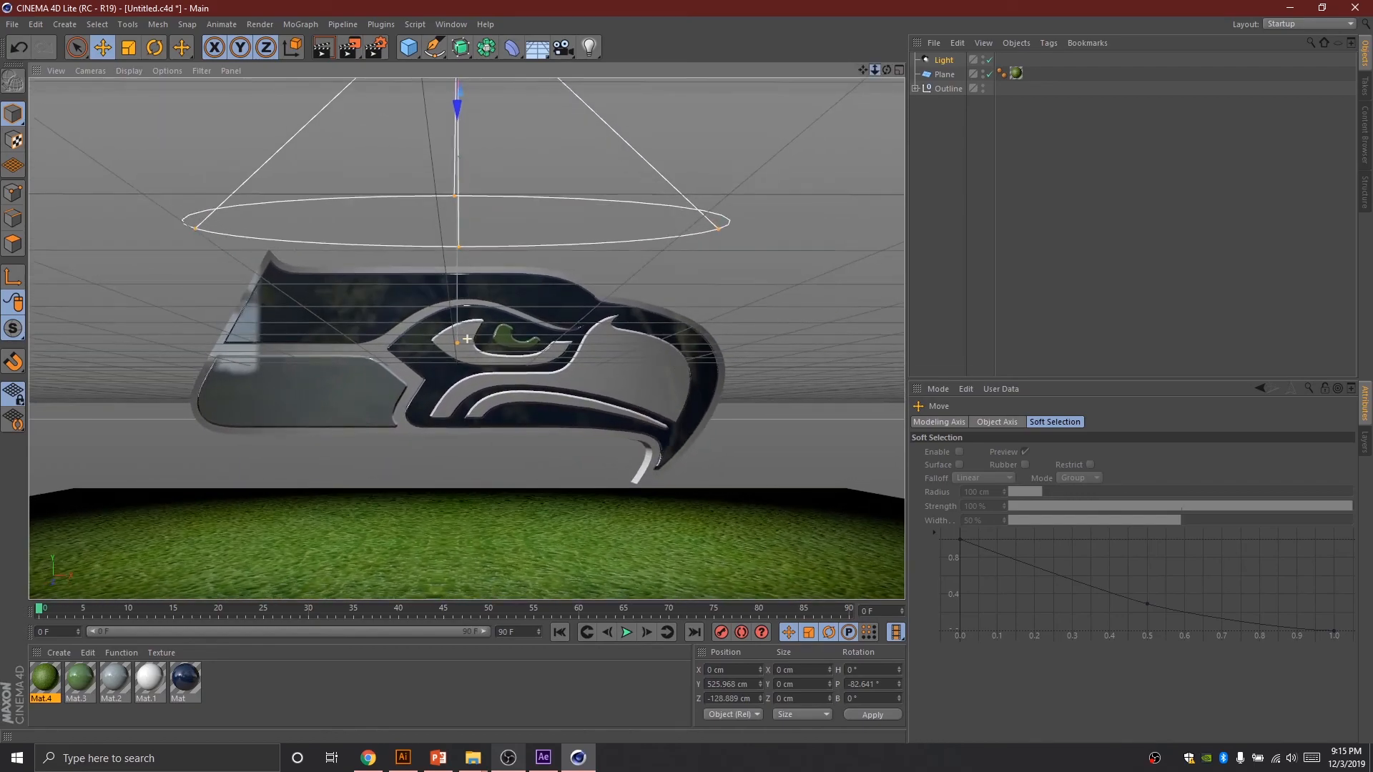
click(323, 48)
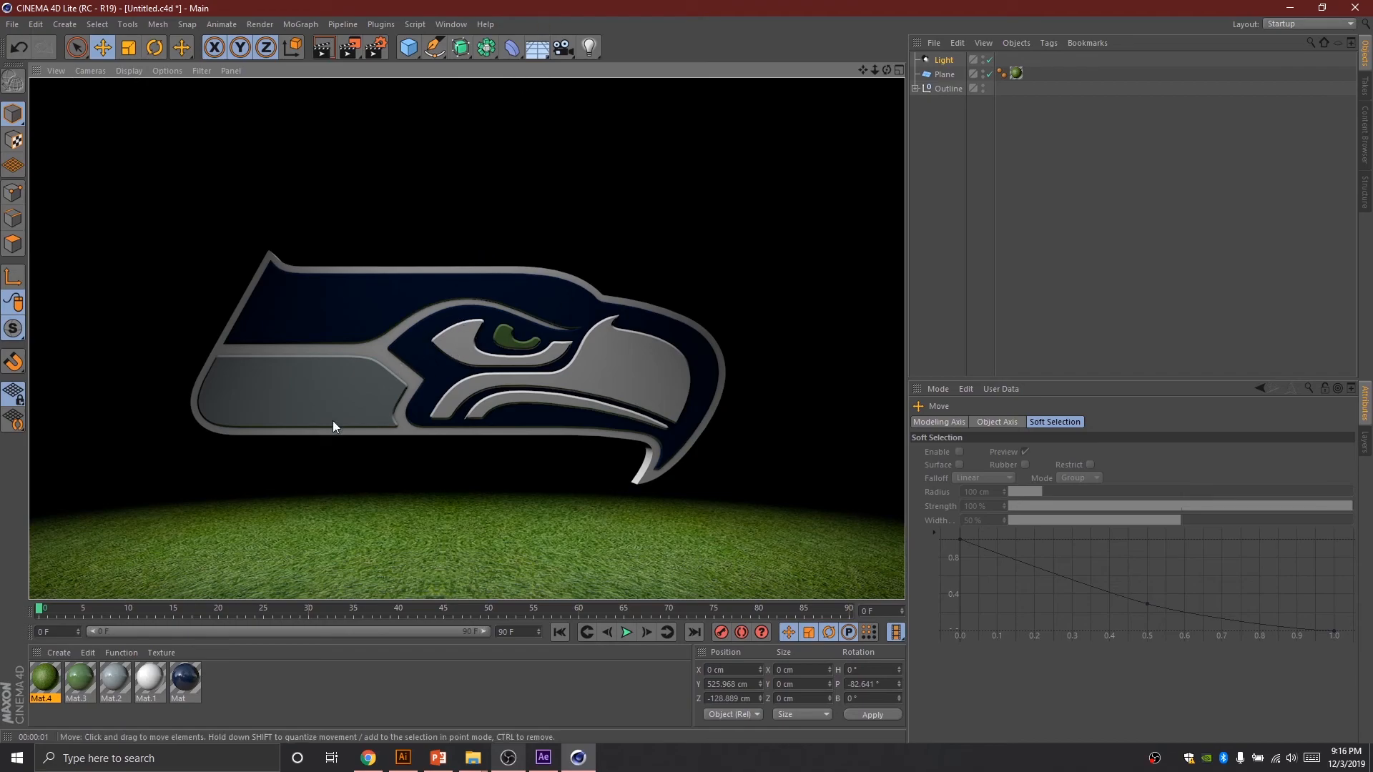
Give the spot light Shadow Maps (Soft) shadows, undo its accidental displacement, and render the view
click(944, 60)
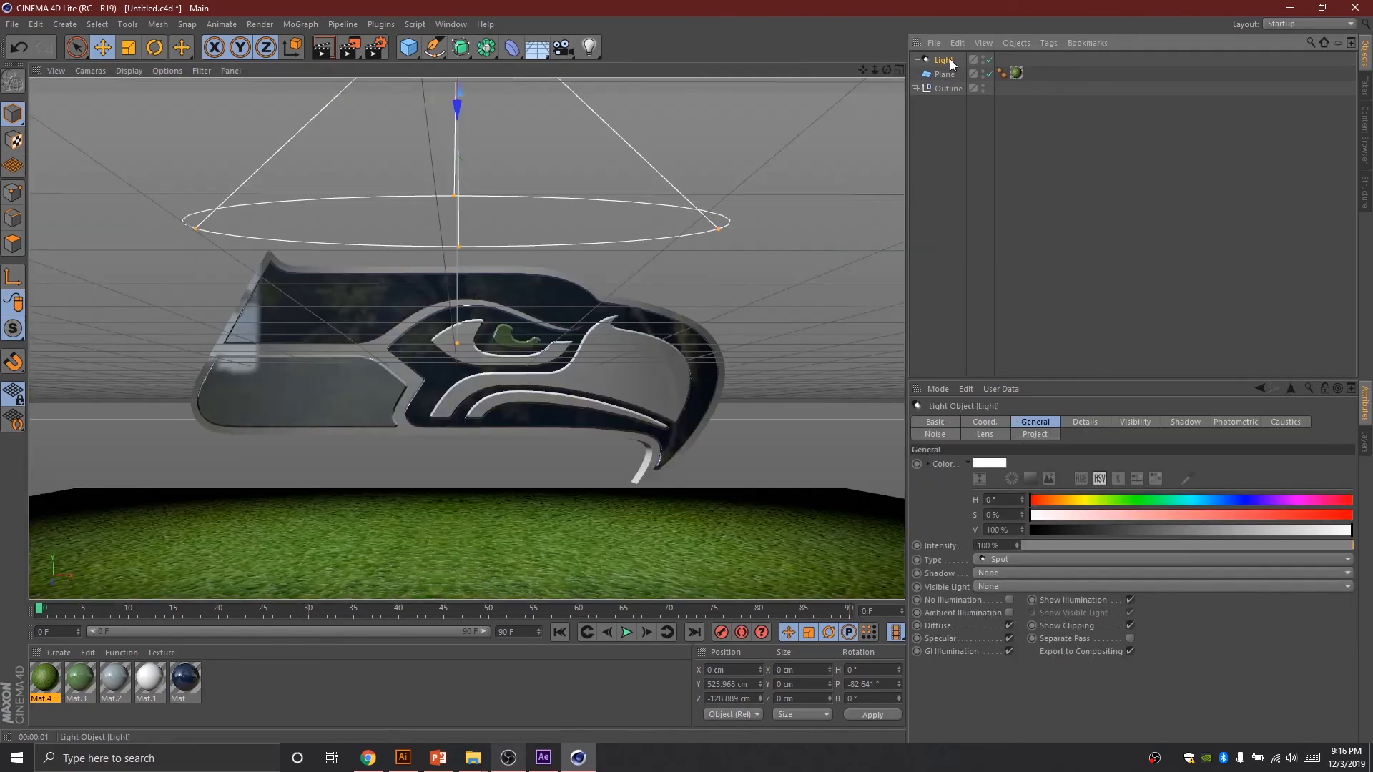
click(996, 574)
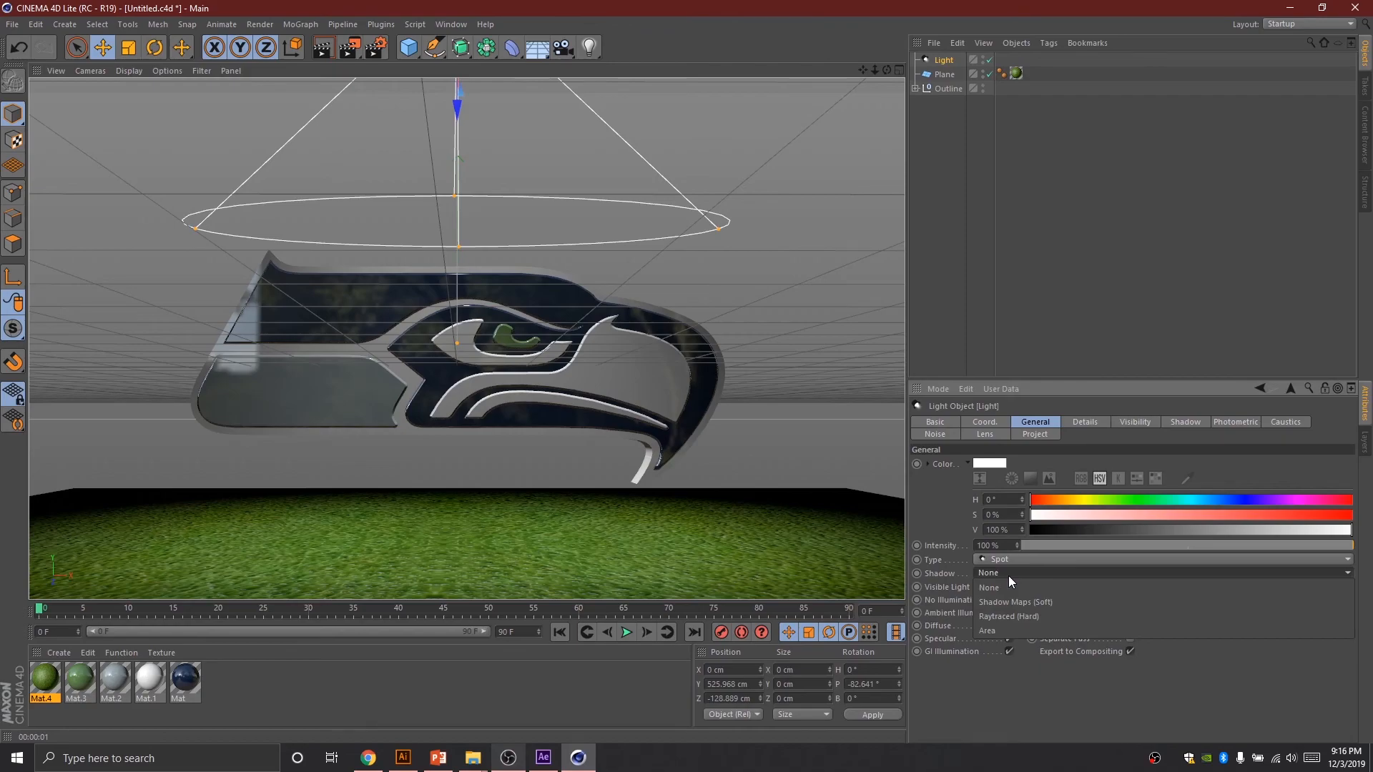
click(1049, 603)
drag(738, 589, 871, 557)
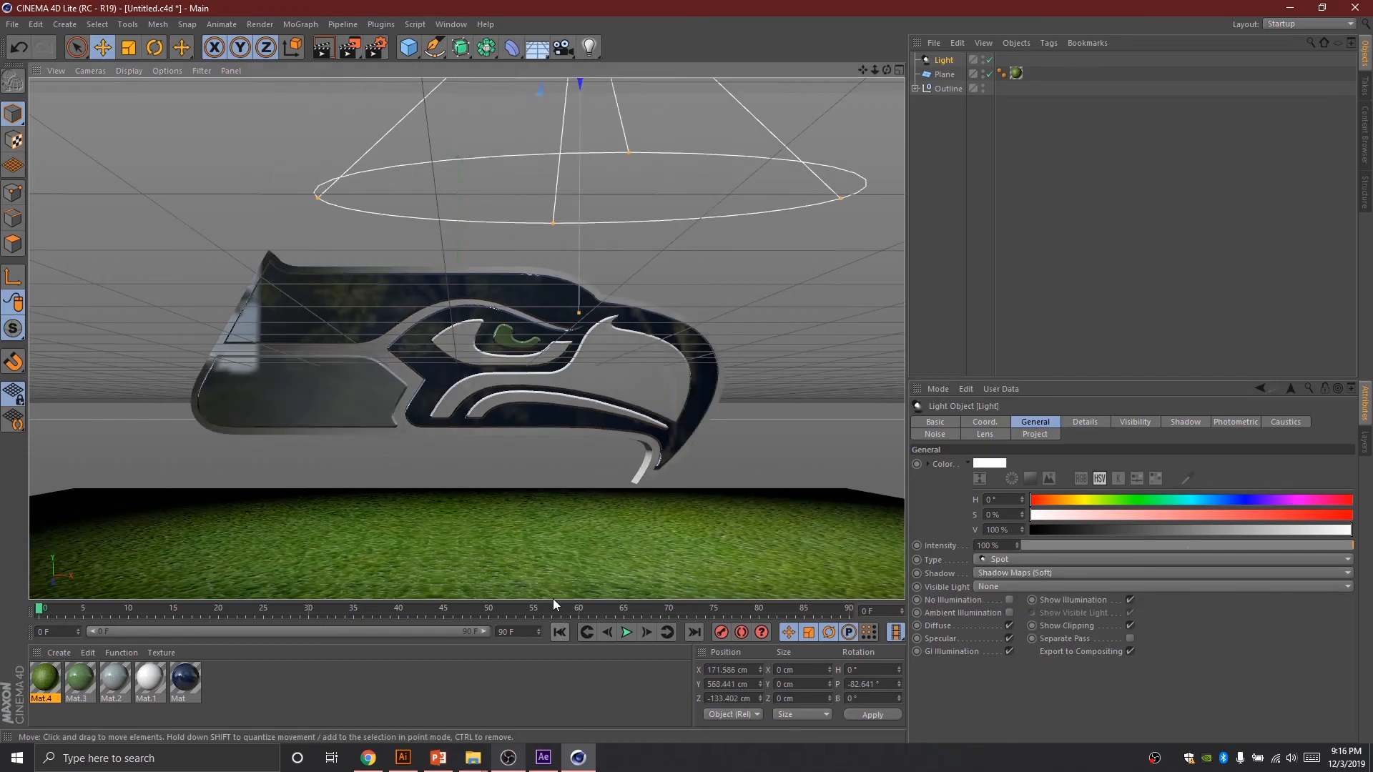
key(ctrl+z)
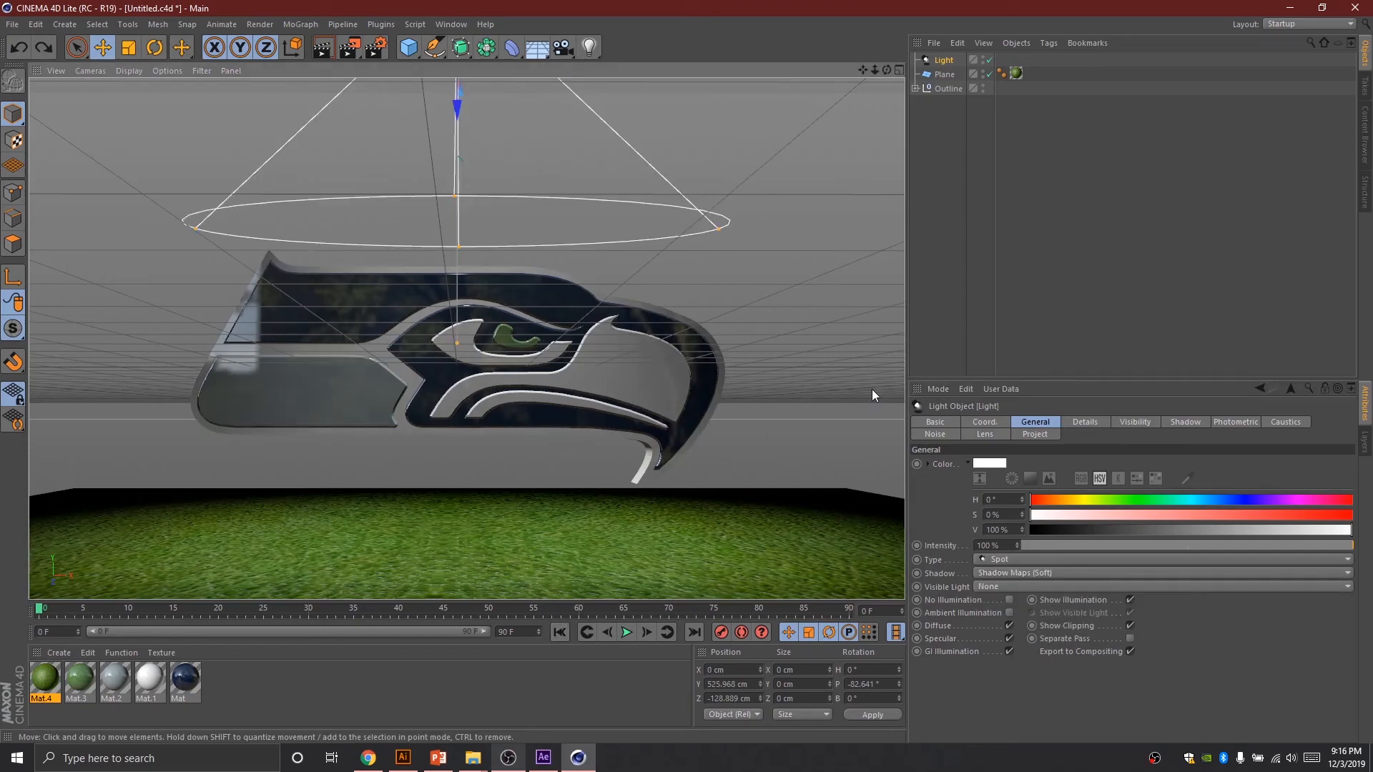
click(323, 50)
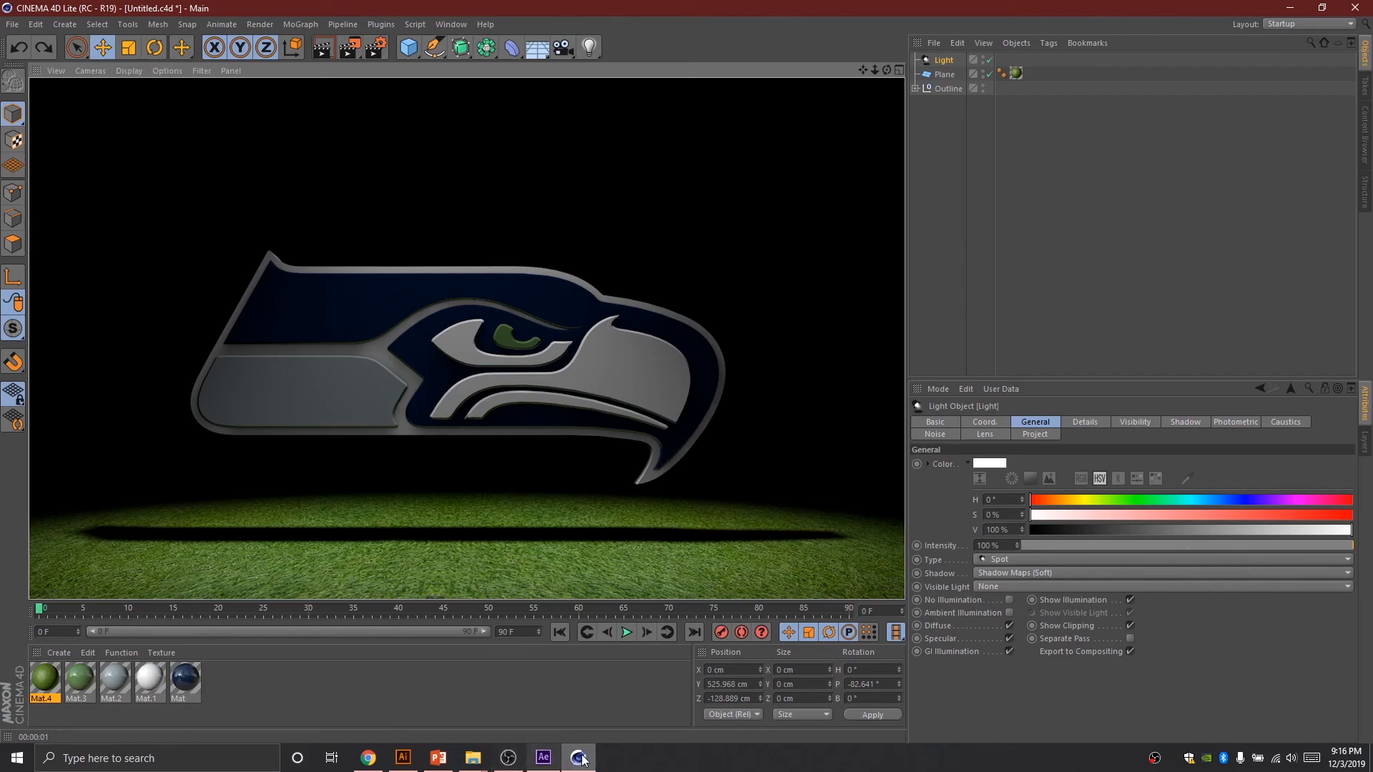
Switch to After Effects, scrub the Hartford Whalers composition to examine its lighting, and return to Cinema 4D
click(557, 761)
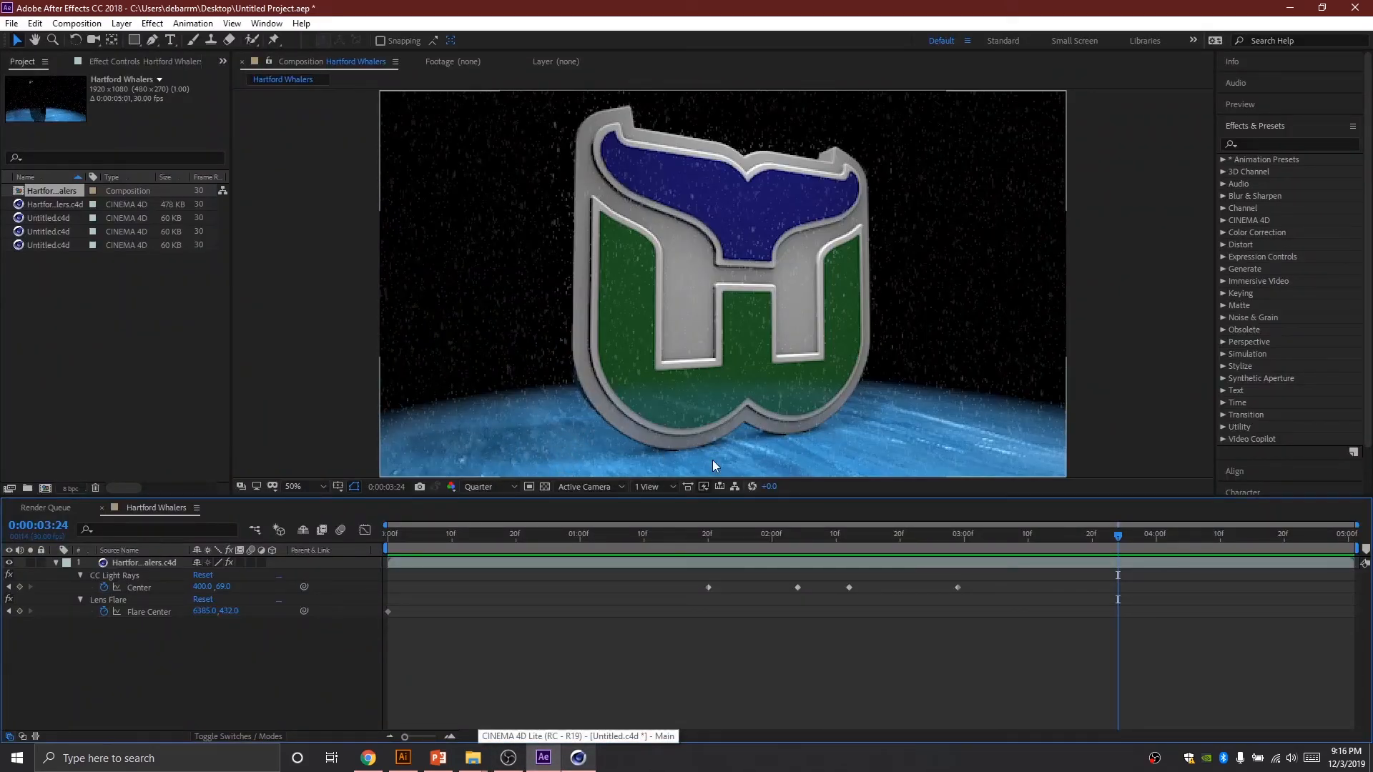
drag(1101, 538, 1137, 550)
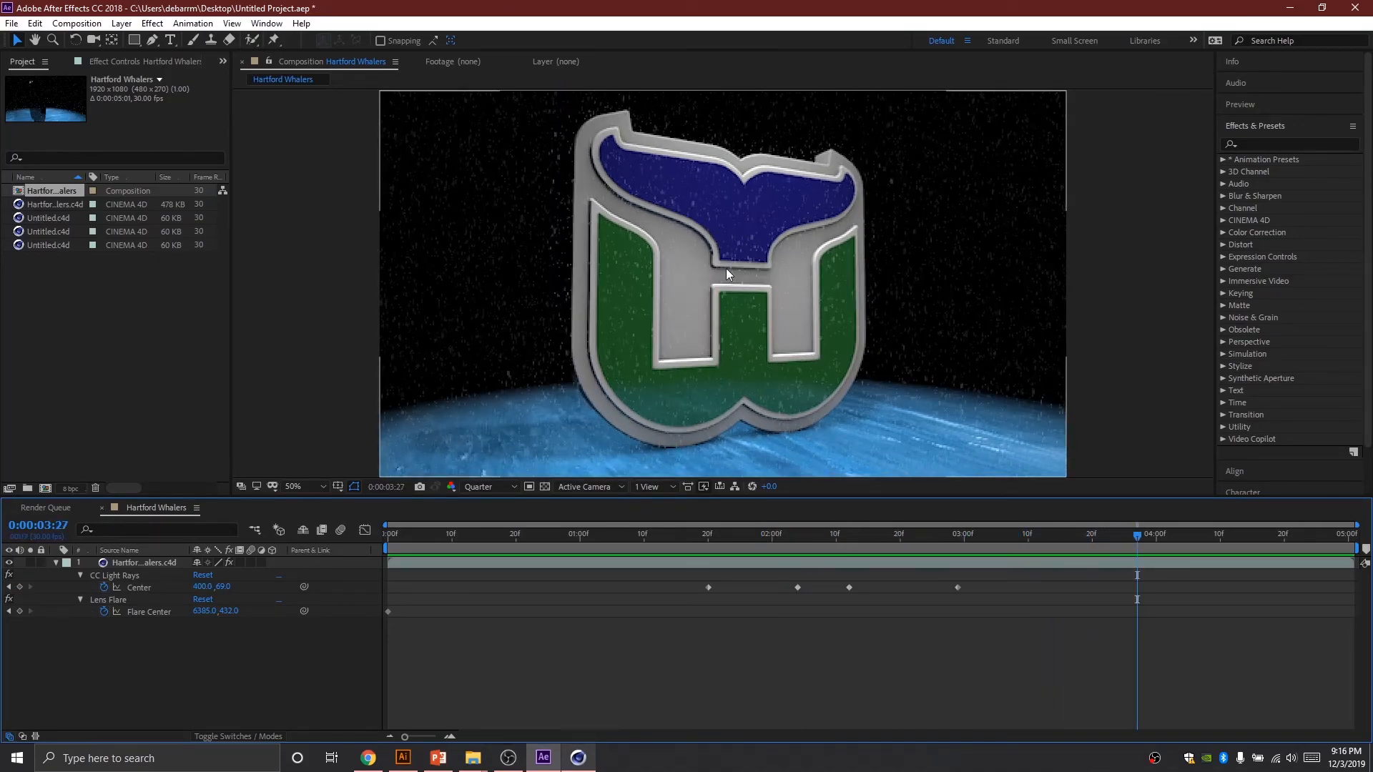
click(580, 760)
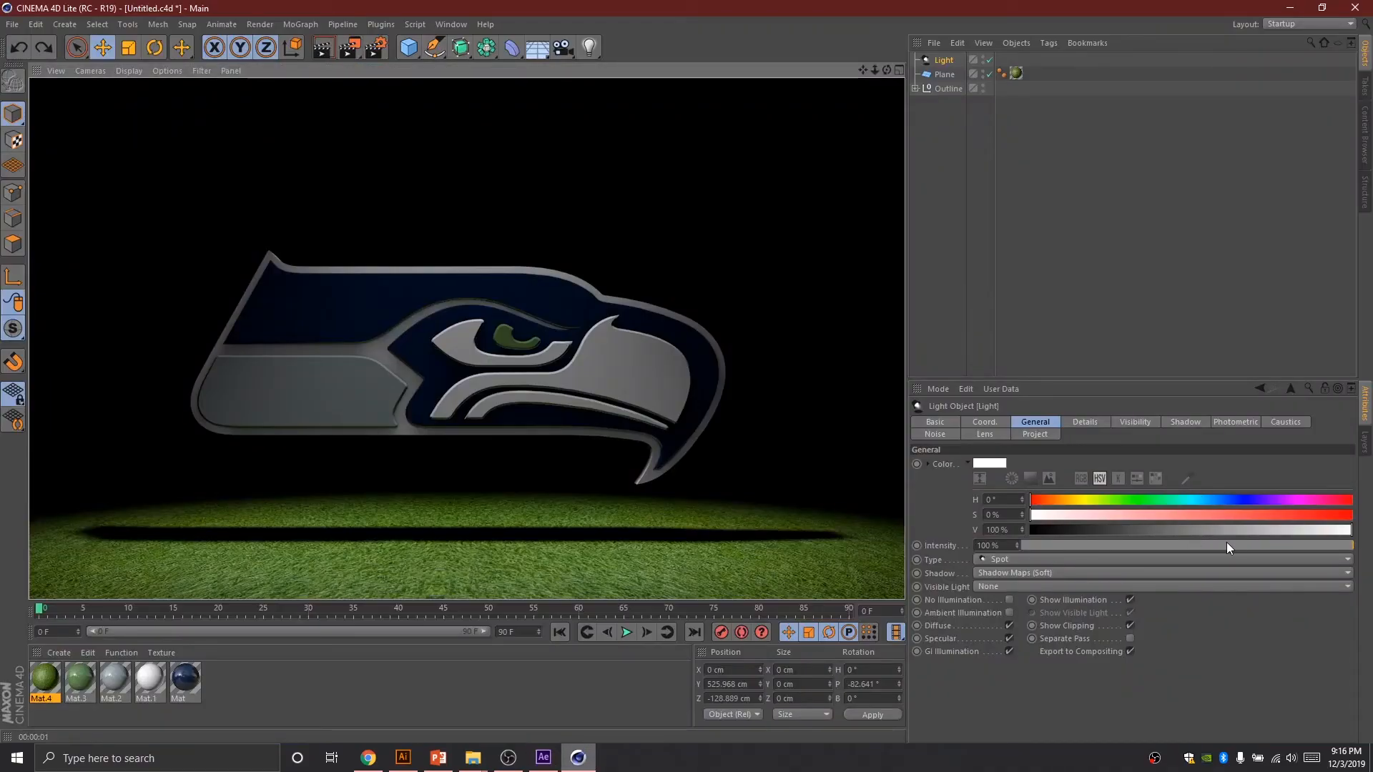
Set the spot light's intensity to 64% and render the view
drag(1223, 547, 1232, 547)
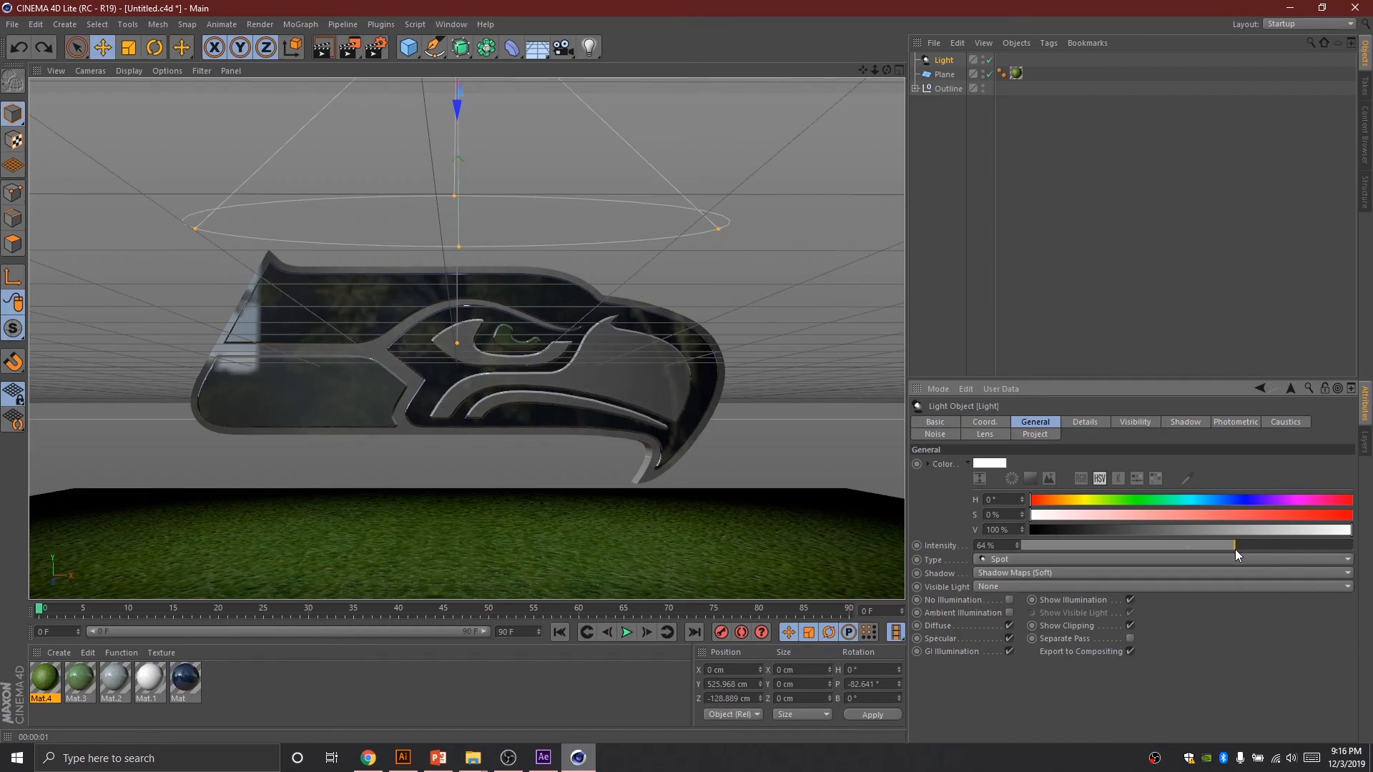
click(323, 51)
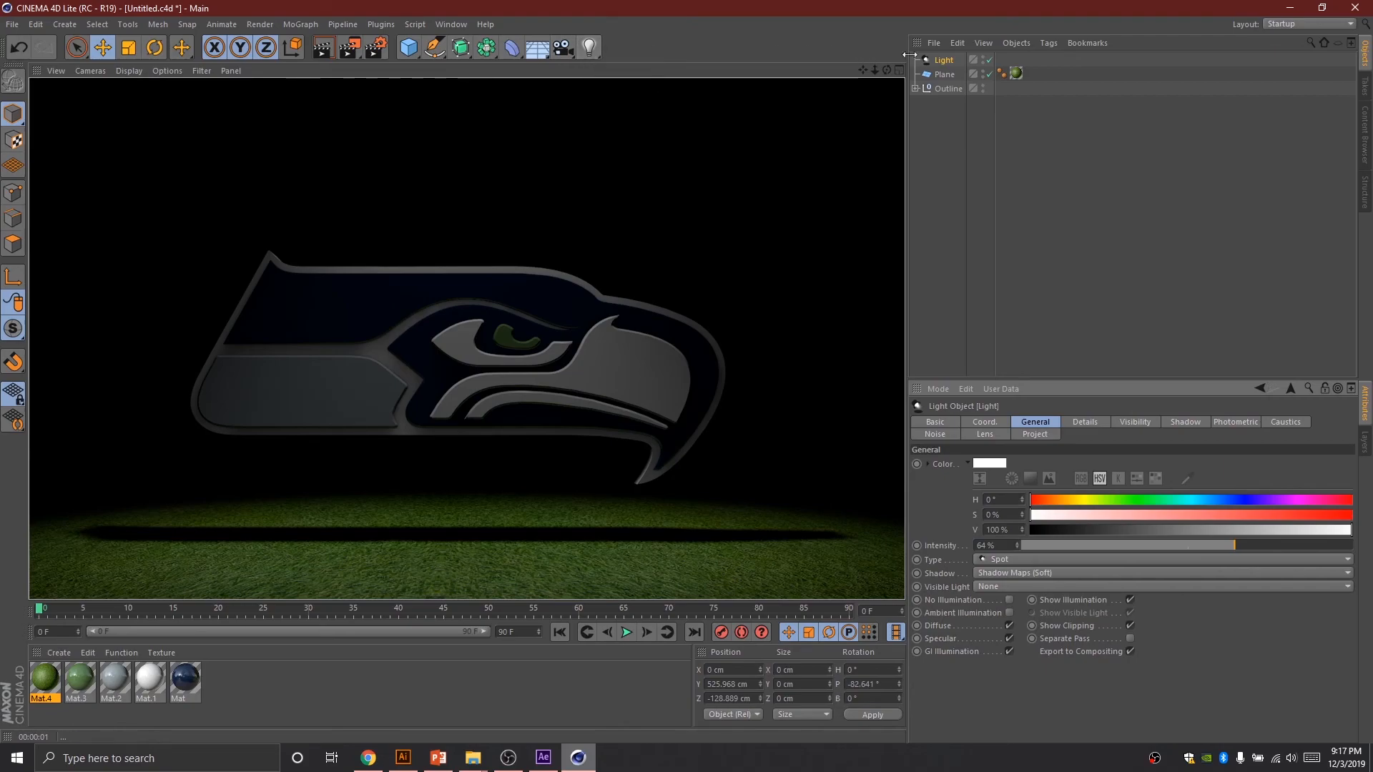
Add an area light and move it in front of the logo to about X 317 cm and Z -646 cm
click(589, 47)
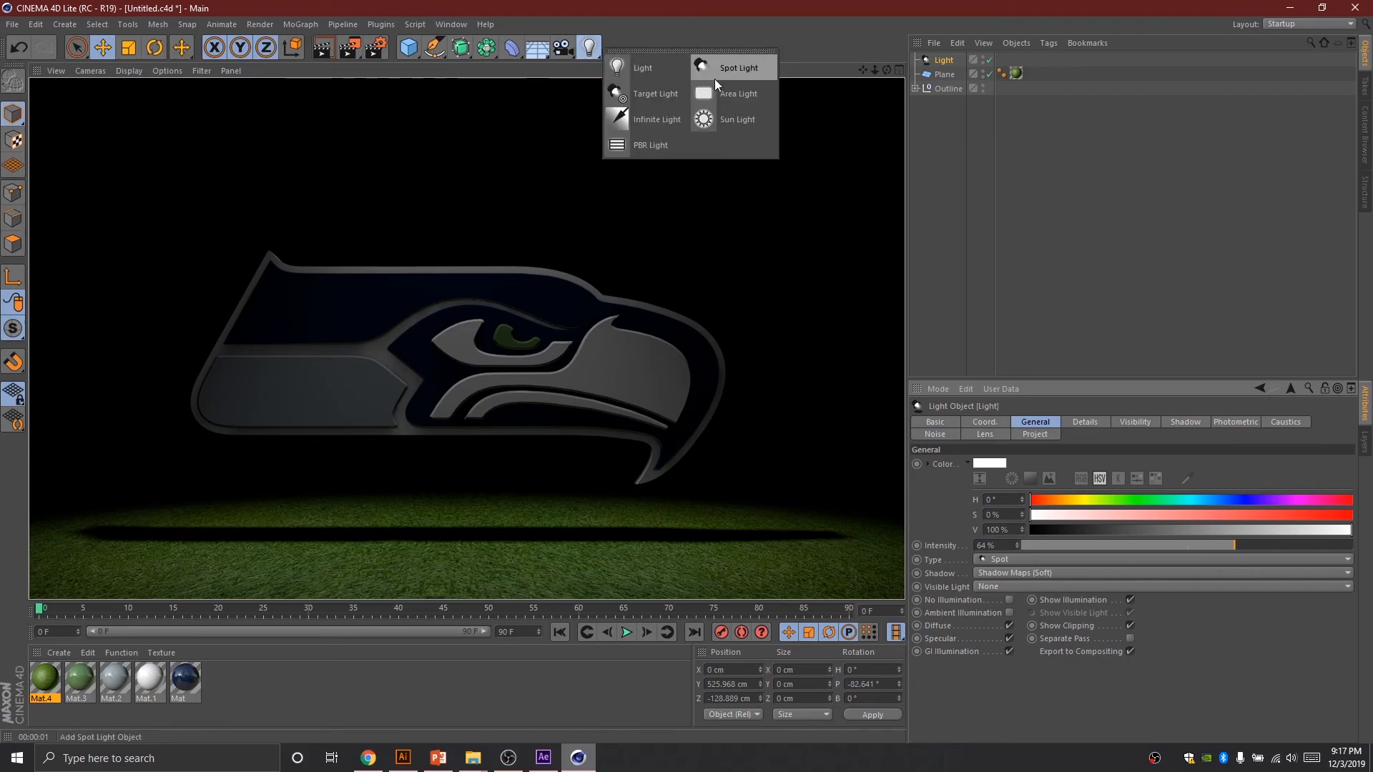
click(722, 97)
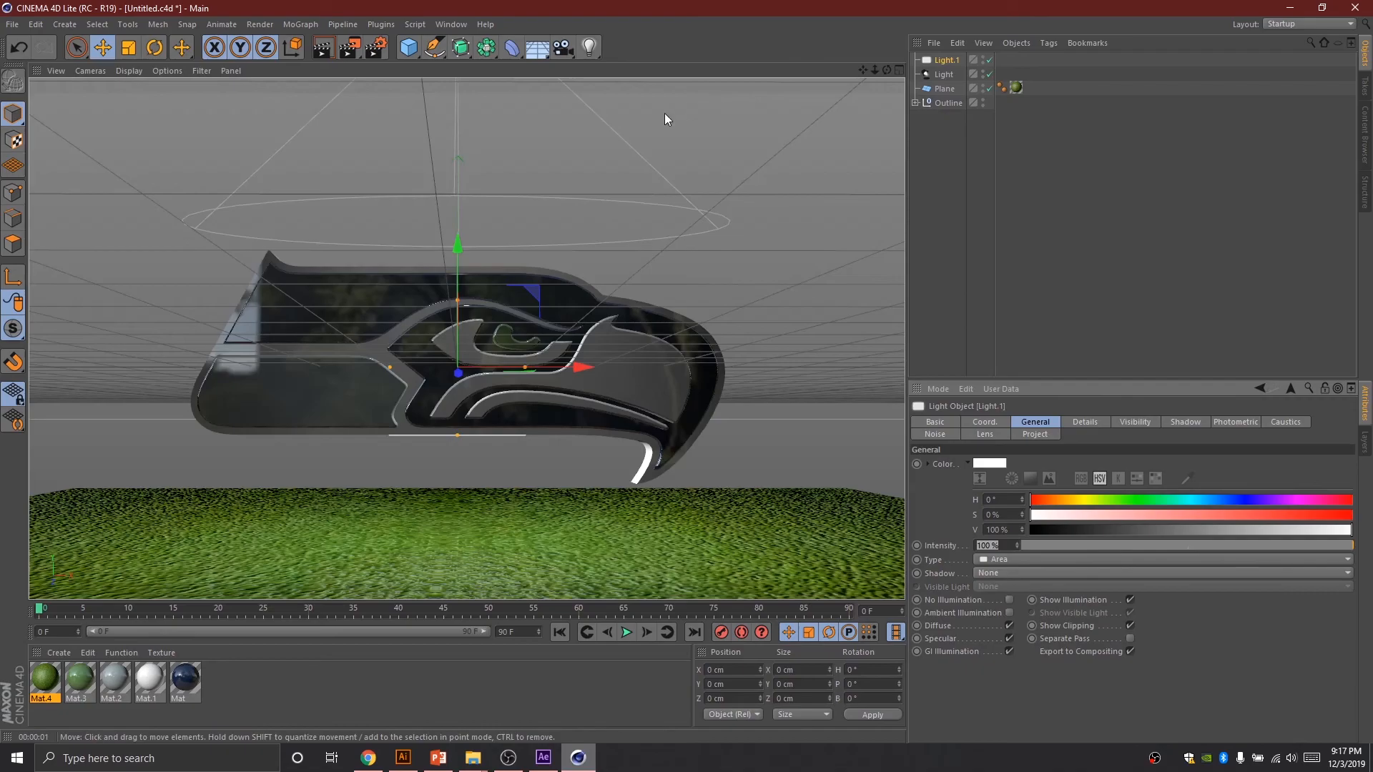
alt+drag(855, 99, 211, 375)
drag(885, 70, 601, 329)
drag(664, 396, 848, 368)
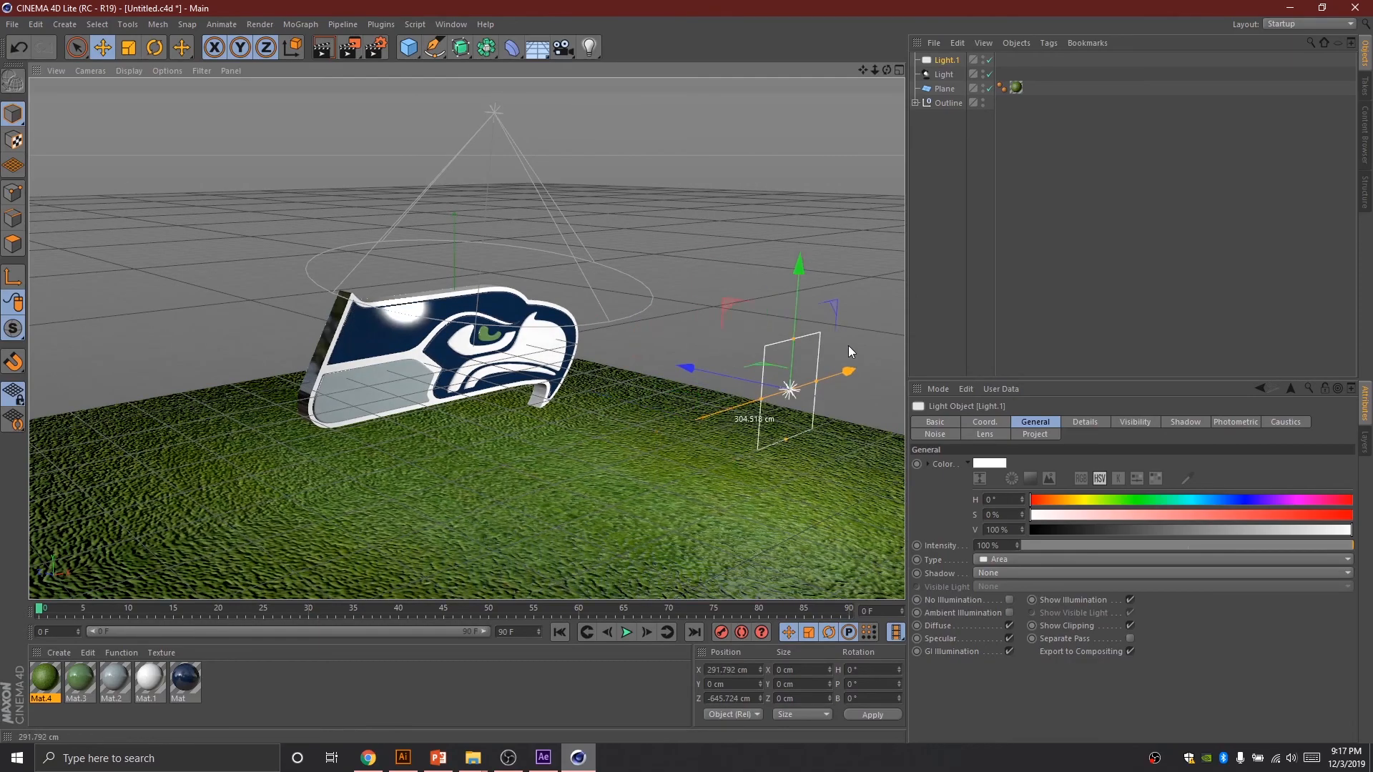
mouse_move(888, 70)
mouse_down()
mouse_move(830, 80)
mouse_move(875, 69)
mouse_up()
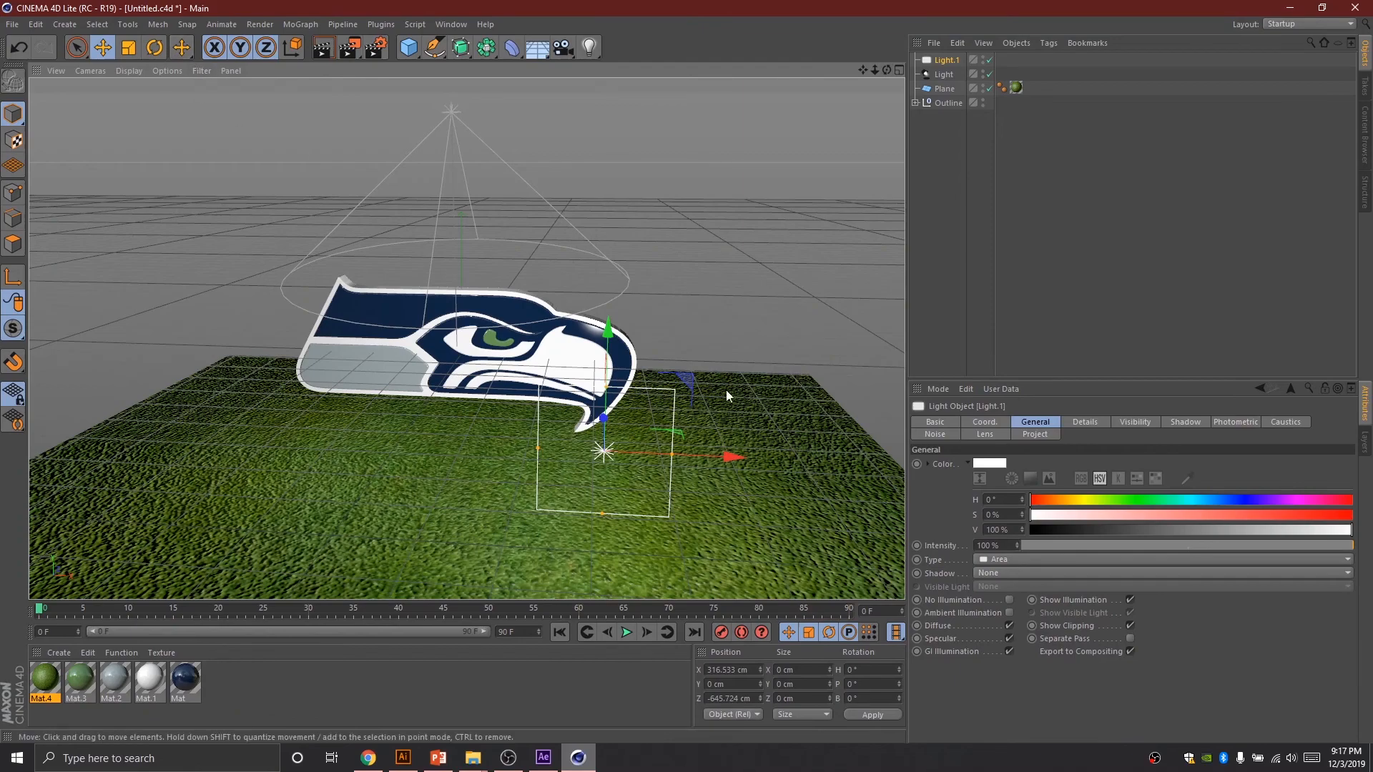
Rotate the area light toward the logo to a heading of about 14° and a pitch of about -4.8°, and enlarge its rectangle
click(898, 70)
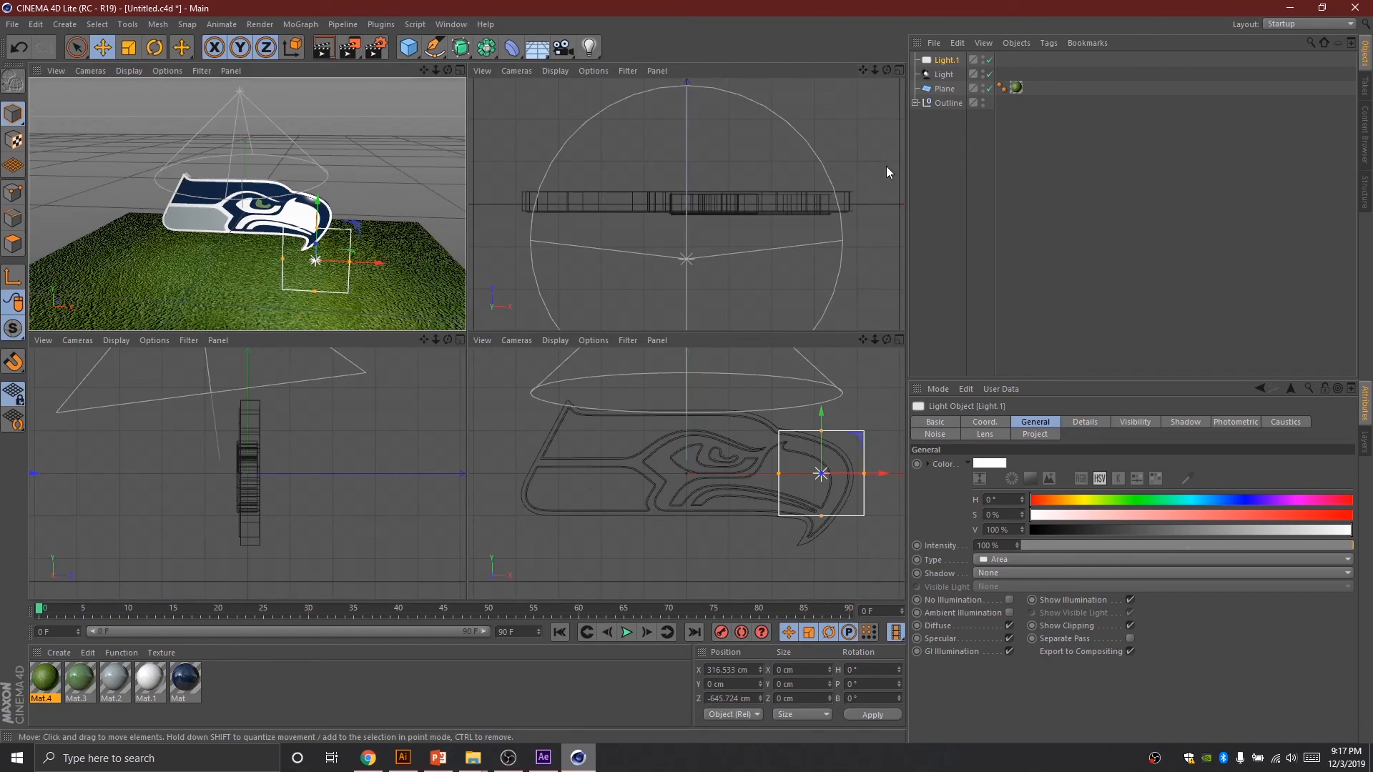
drag(874, 70, 859, 2)
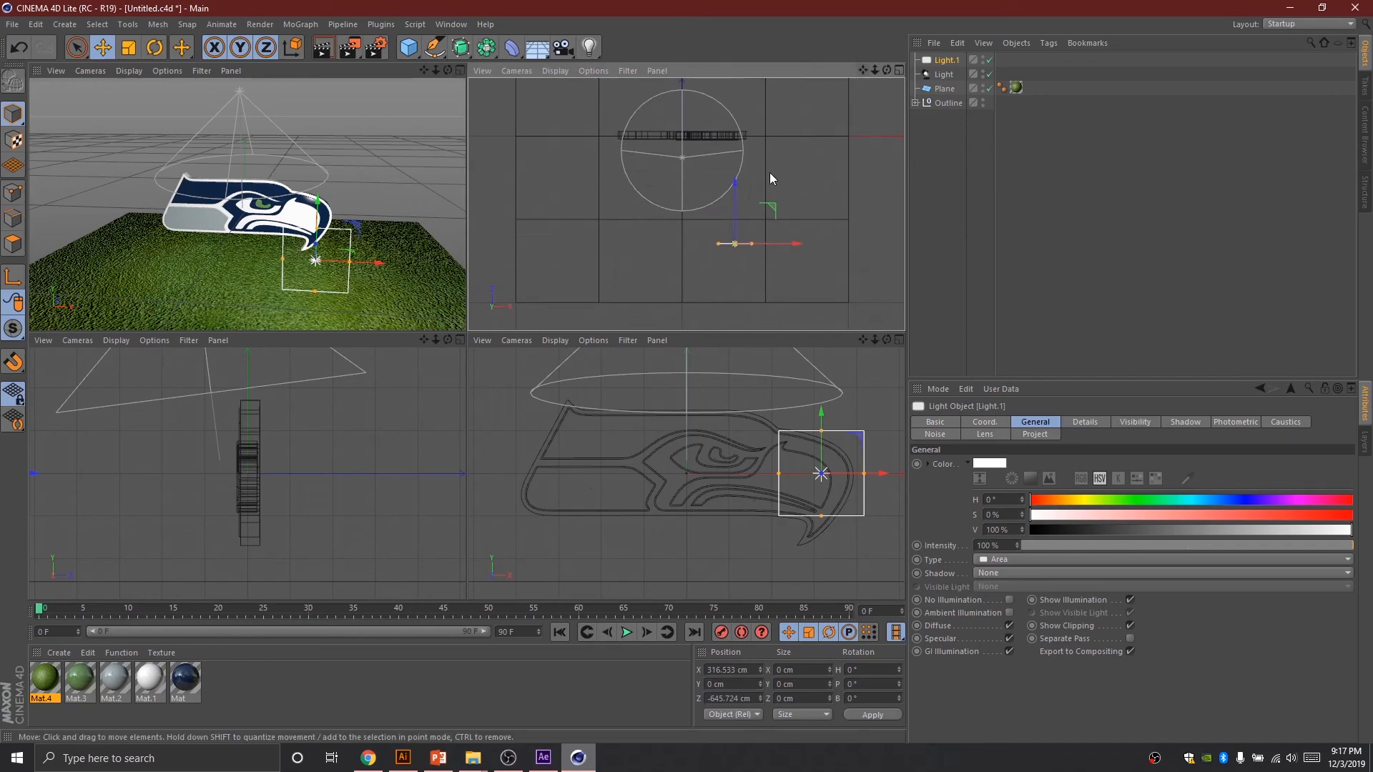
click(153, 49)
drag(766, 226, 765, 216)
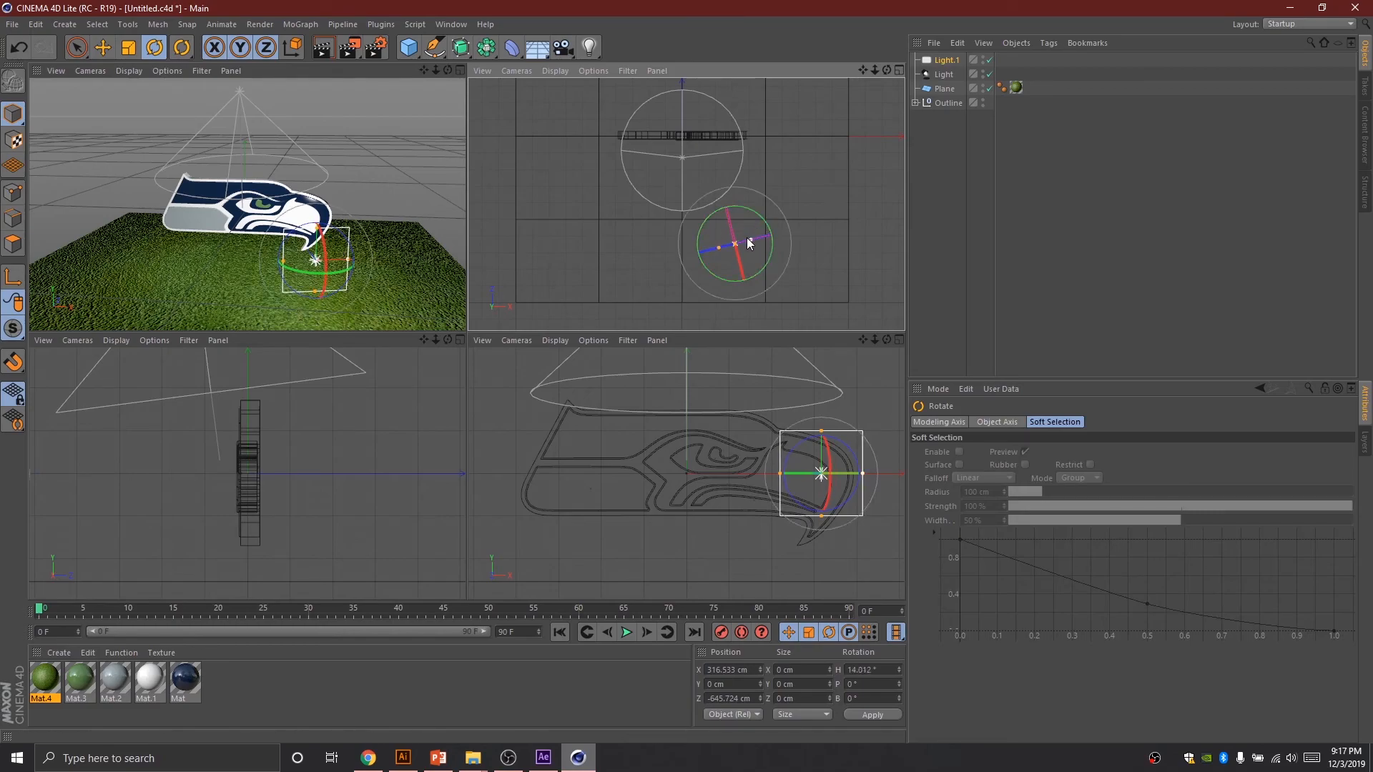
click(459, 70)
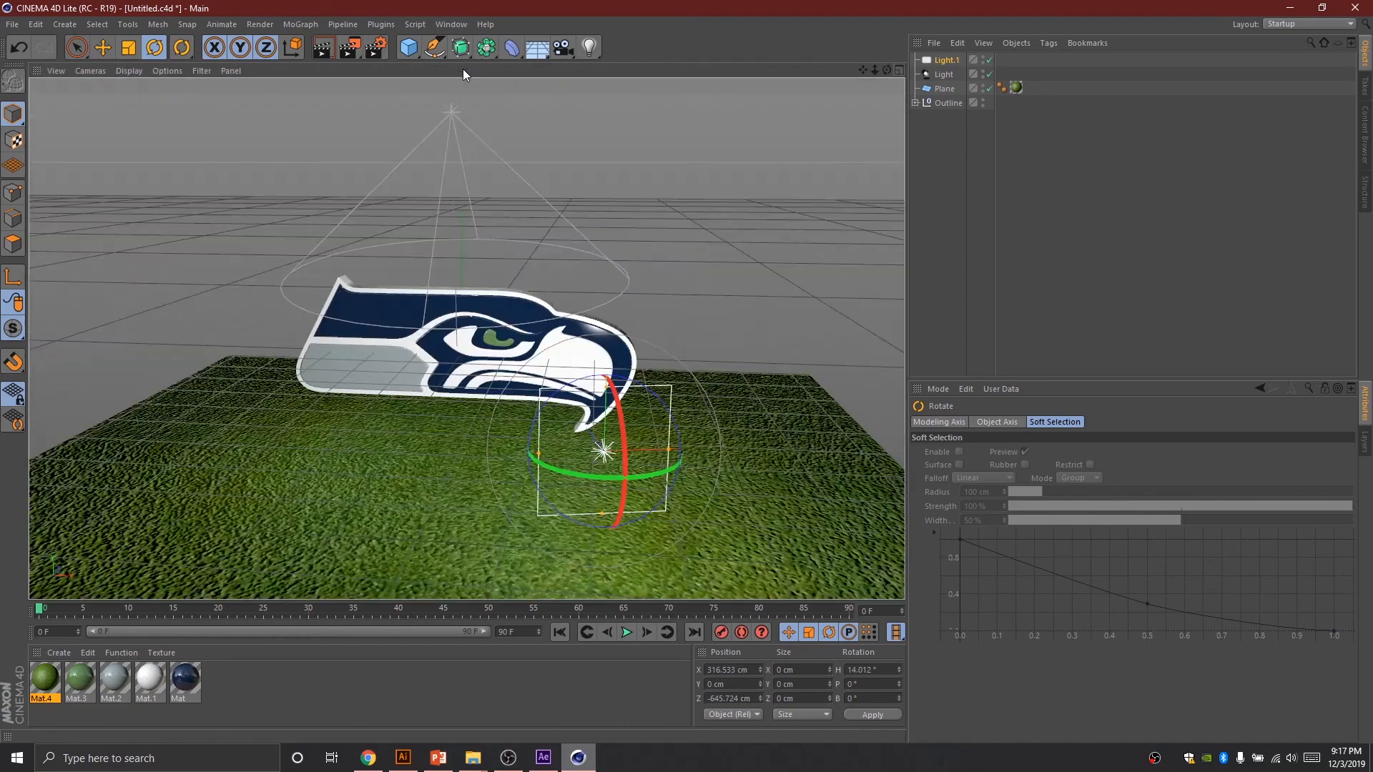
drag(619, 414, 629, 418)
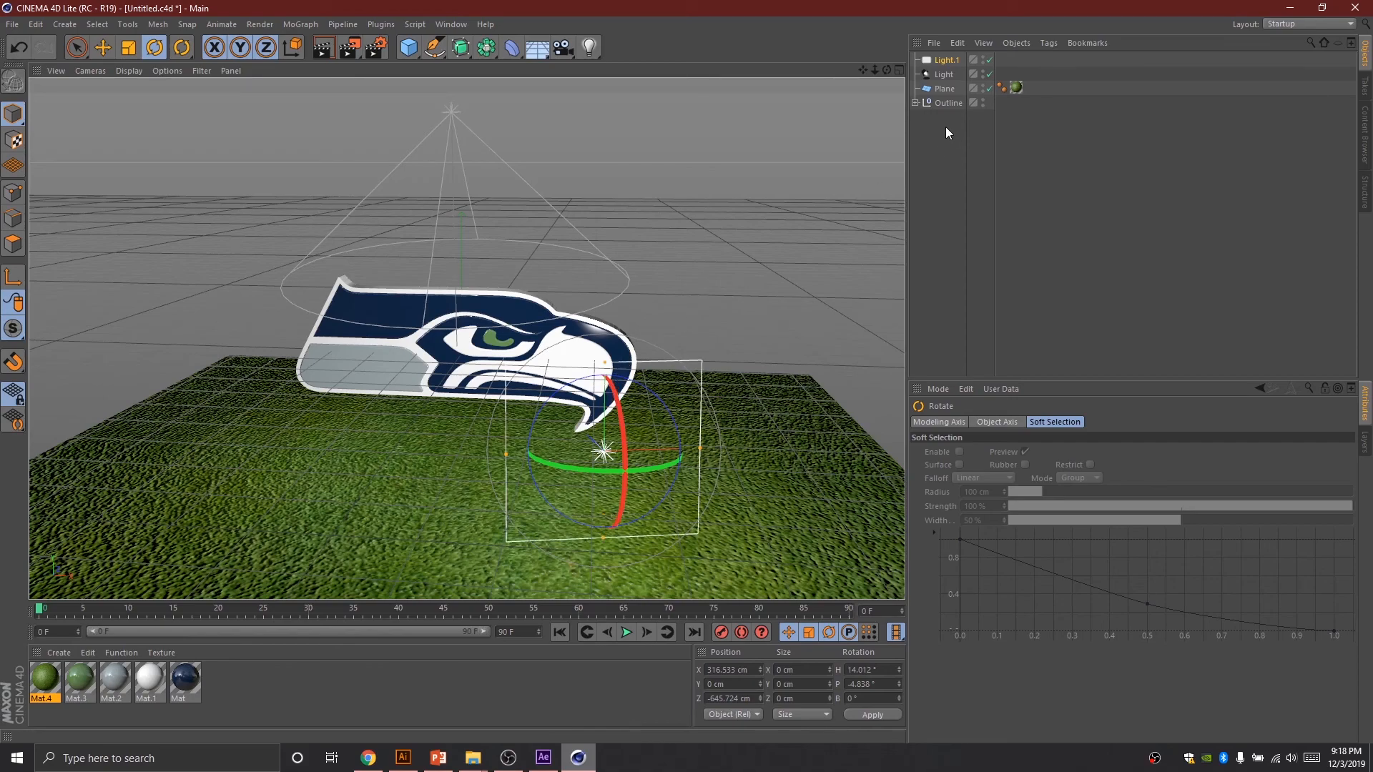
Set the area light's intensity to 65% and render the logo from the front
click(949, 61)
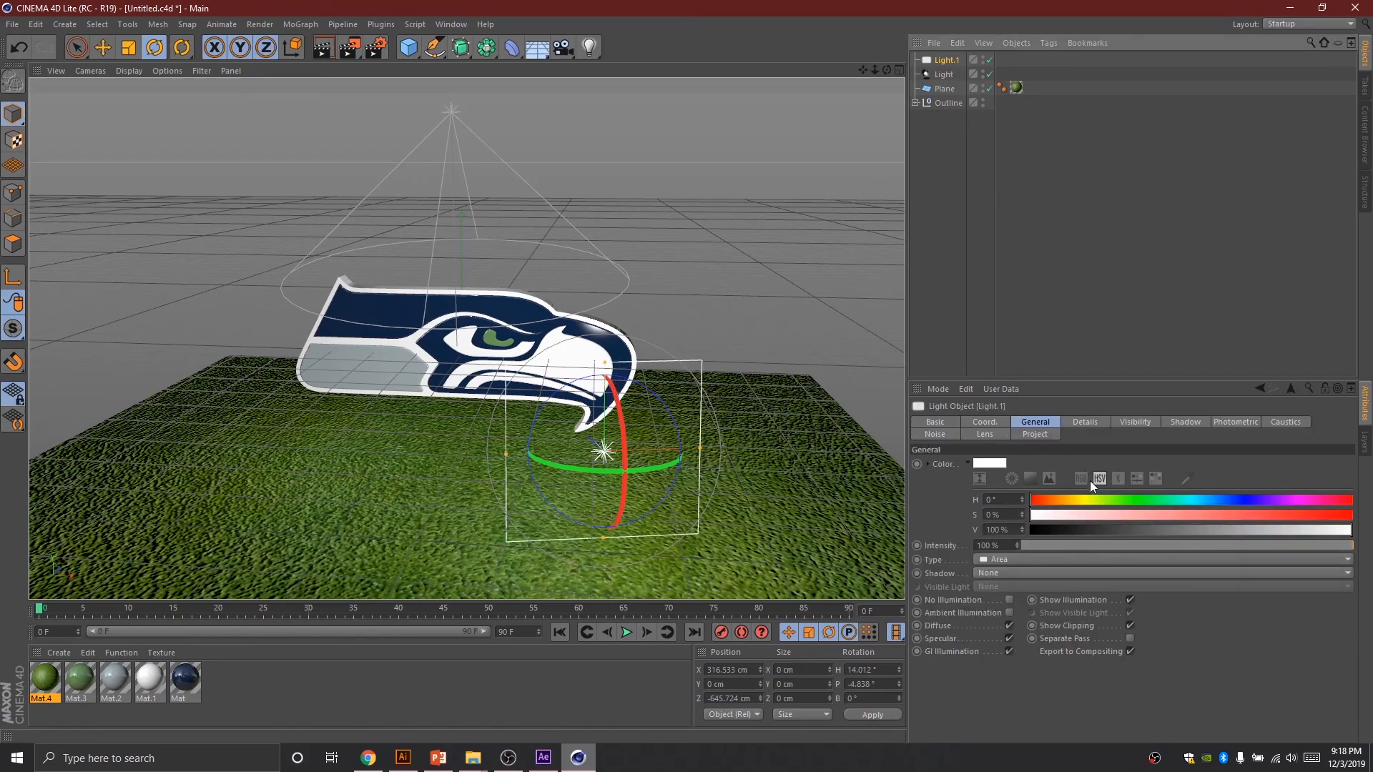
drag(1196, 548, 1239, 543)
mouse_move(886, 69)
mouse_down()
mouse_move(901, 70)
mouse_move(864, 60)
mouse_up()
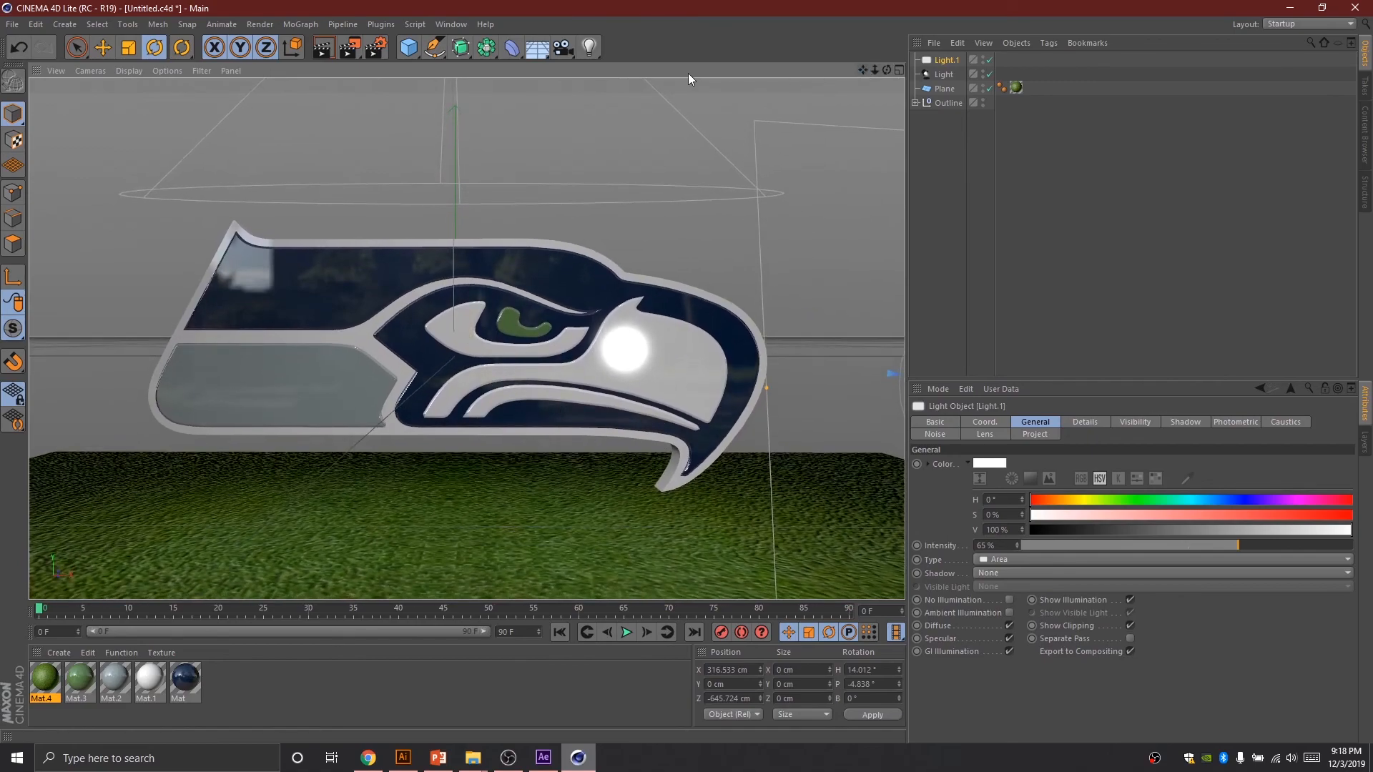
click(325, 49)
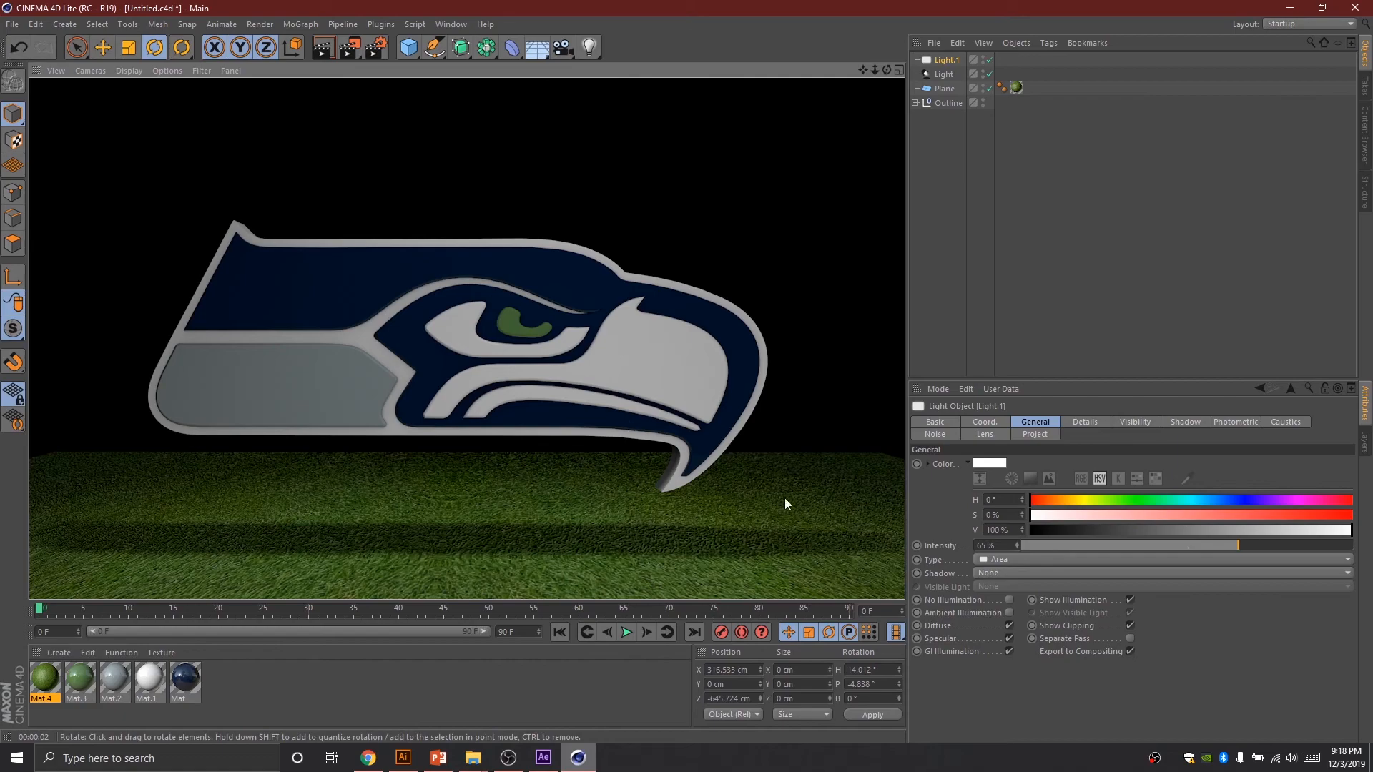
Try the area light at 30% intensity in a render and raise it again to 69%
click(1039, 186)
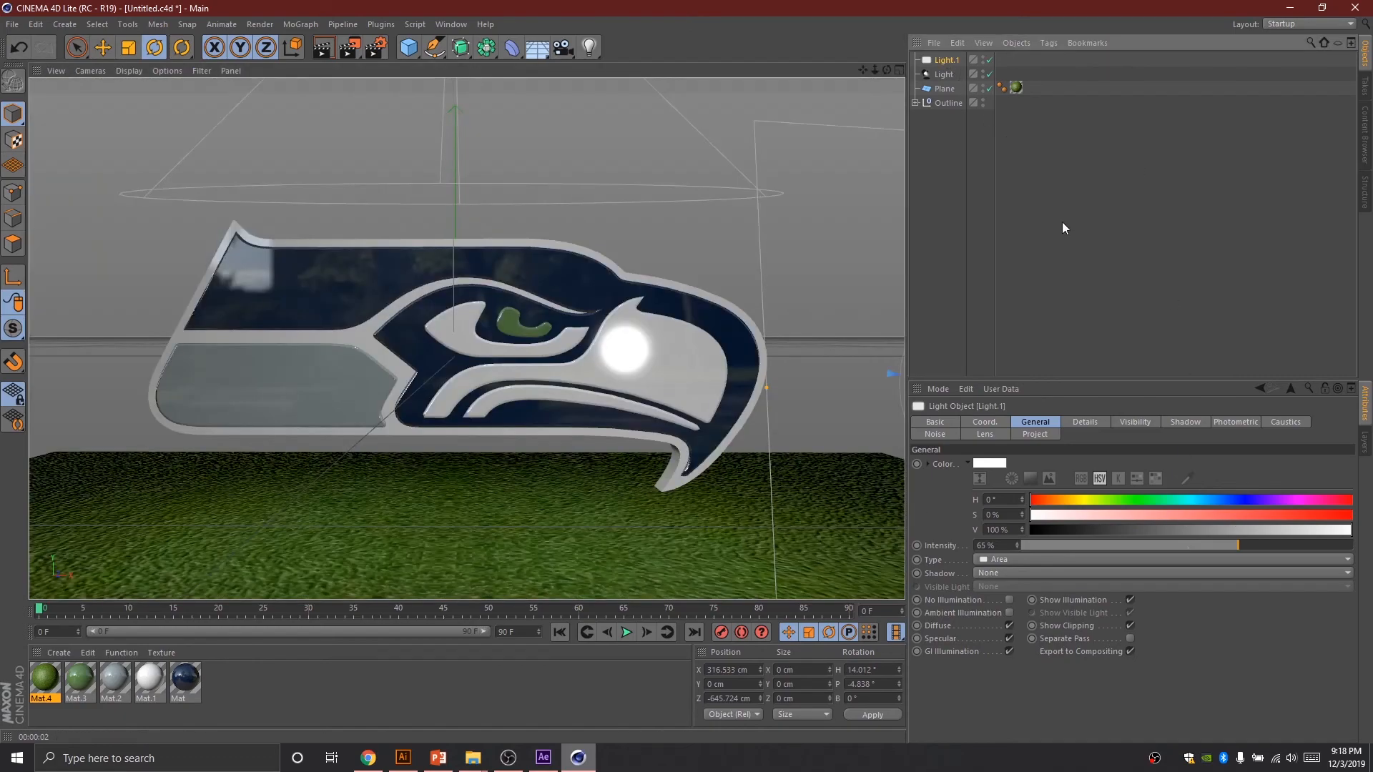
click(1122, 545)
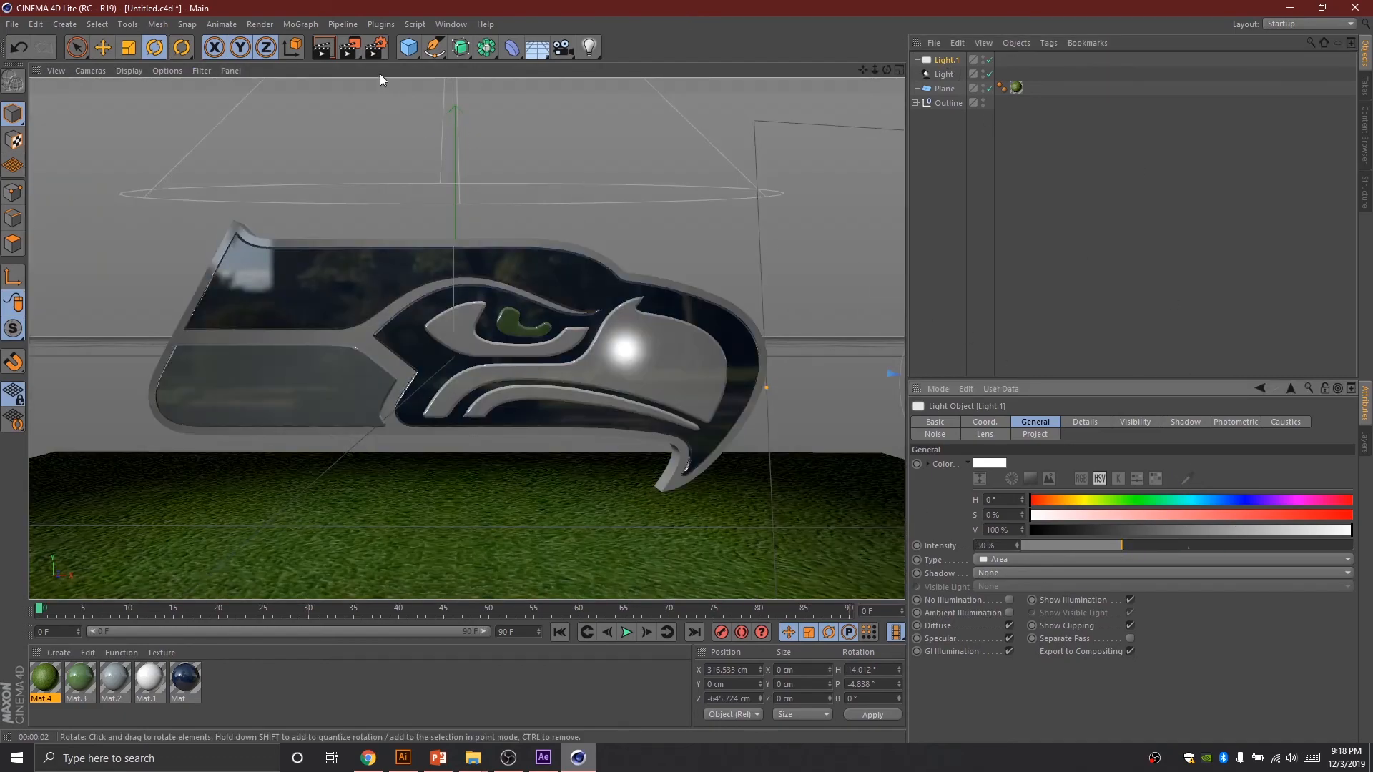
click(323, 50)
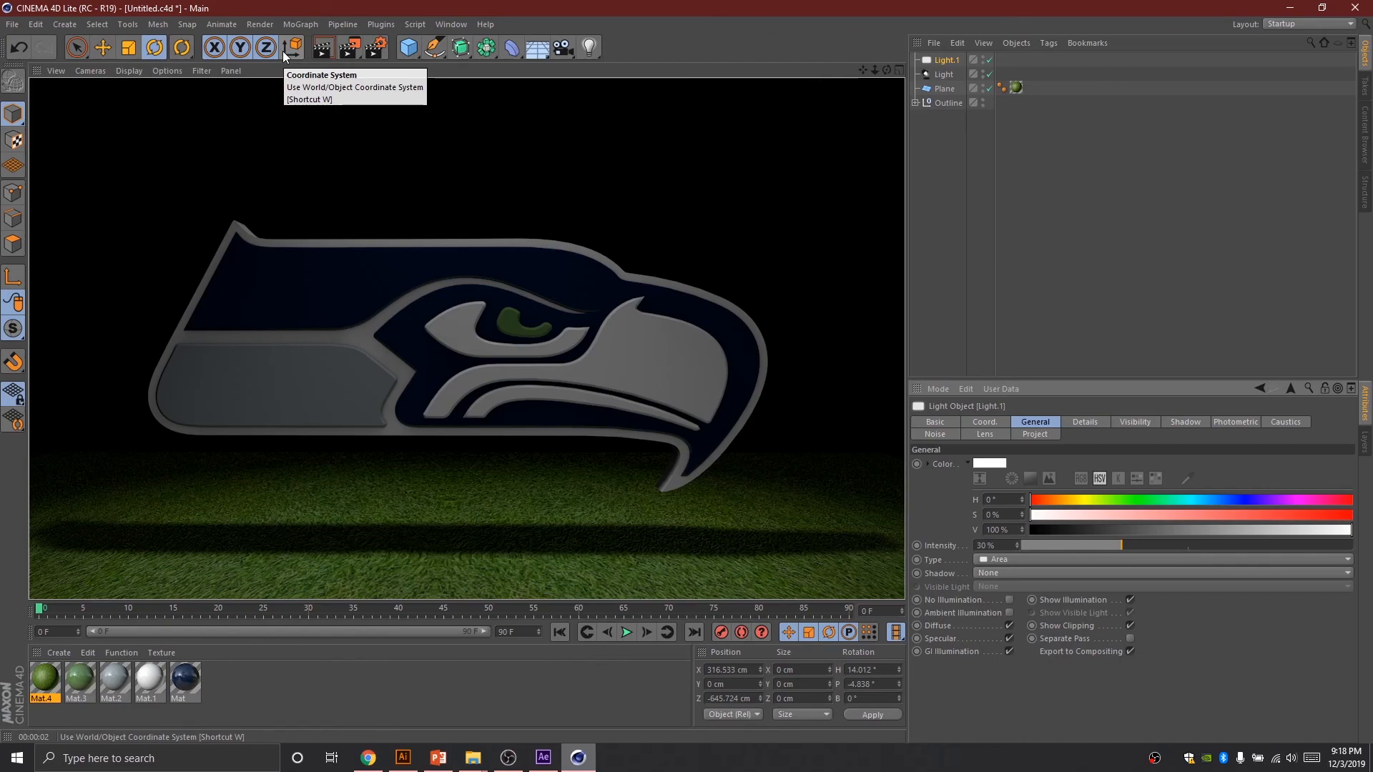
drag(1212, 545, 1237, 546)
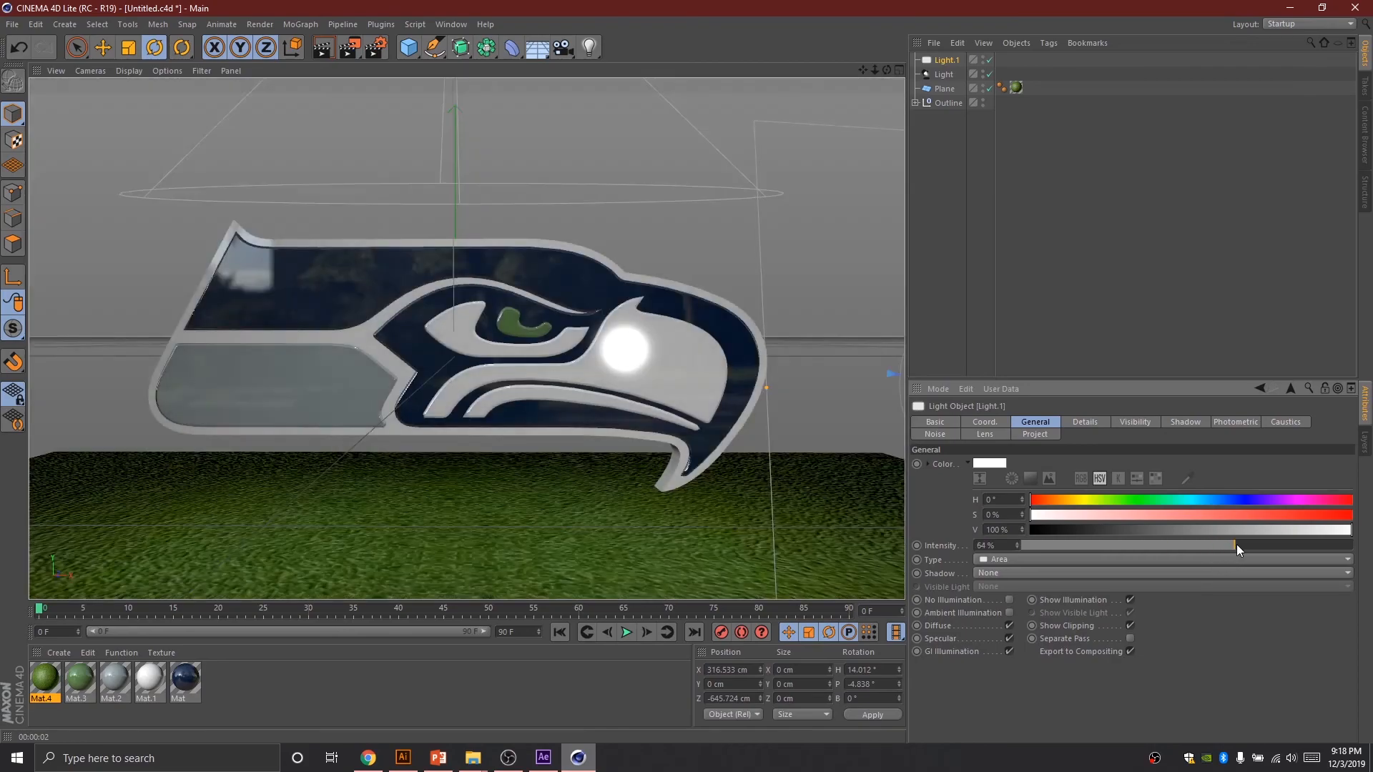
Enlarge the grass plane to a width and height of 5000 cm
click(944, 88)
double_click(1022, 452)
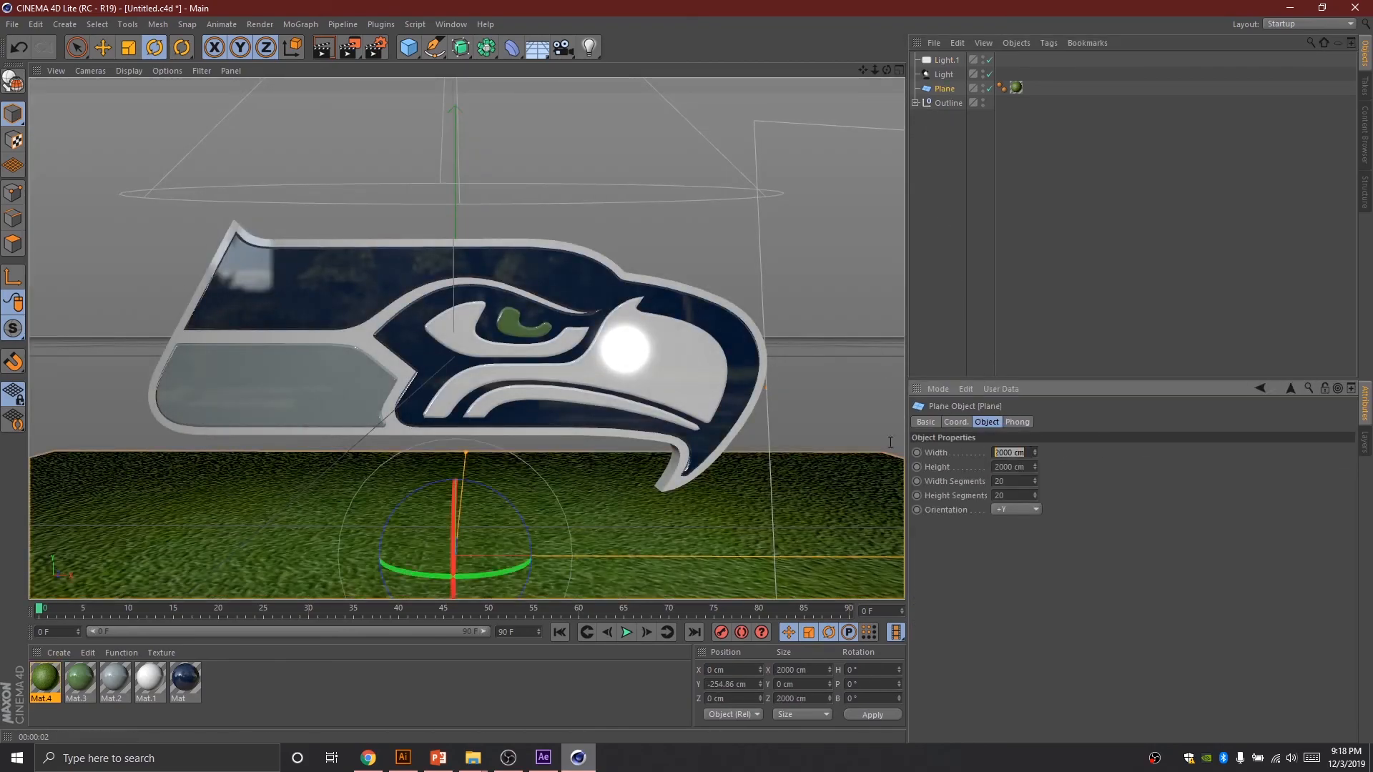
text(5000)
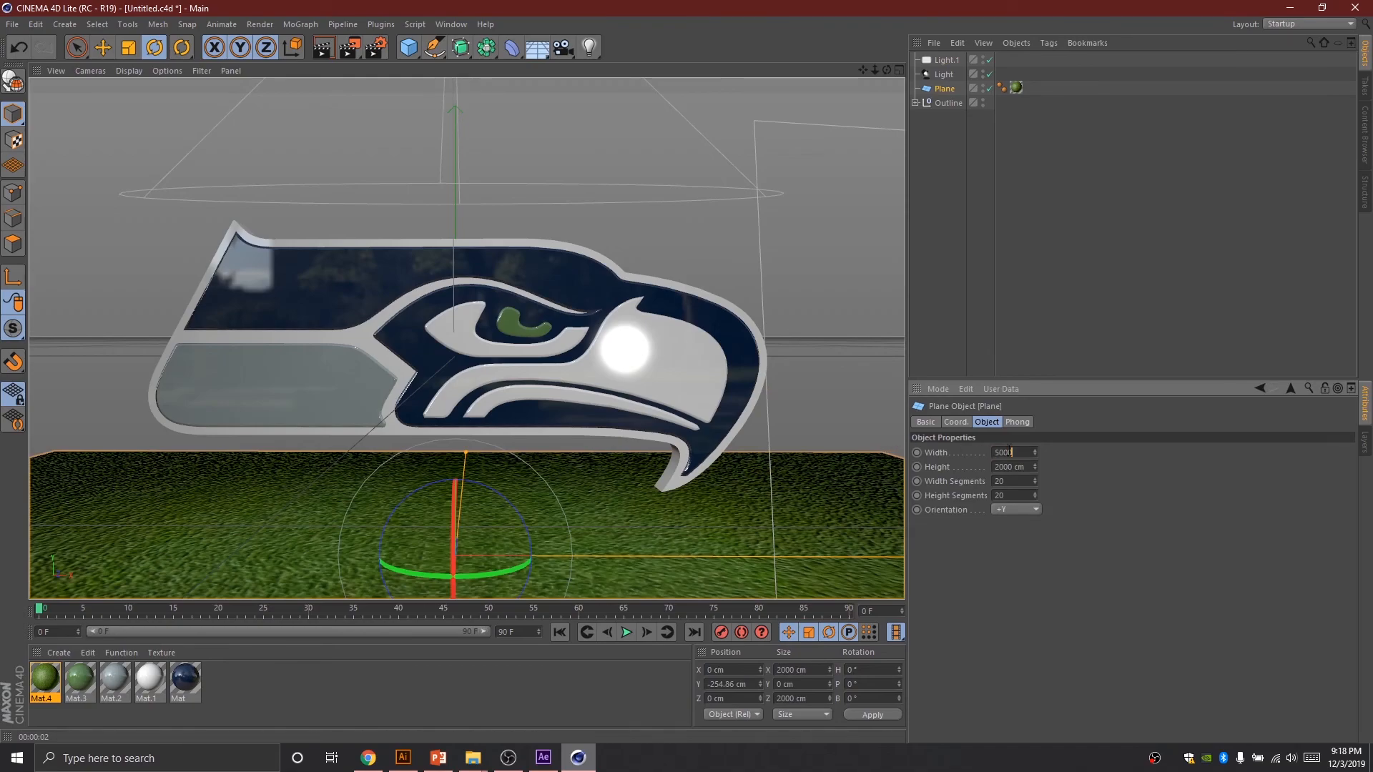
key(Tab)
key(BackSpace)
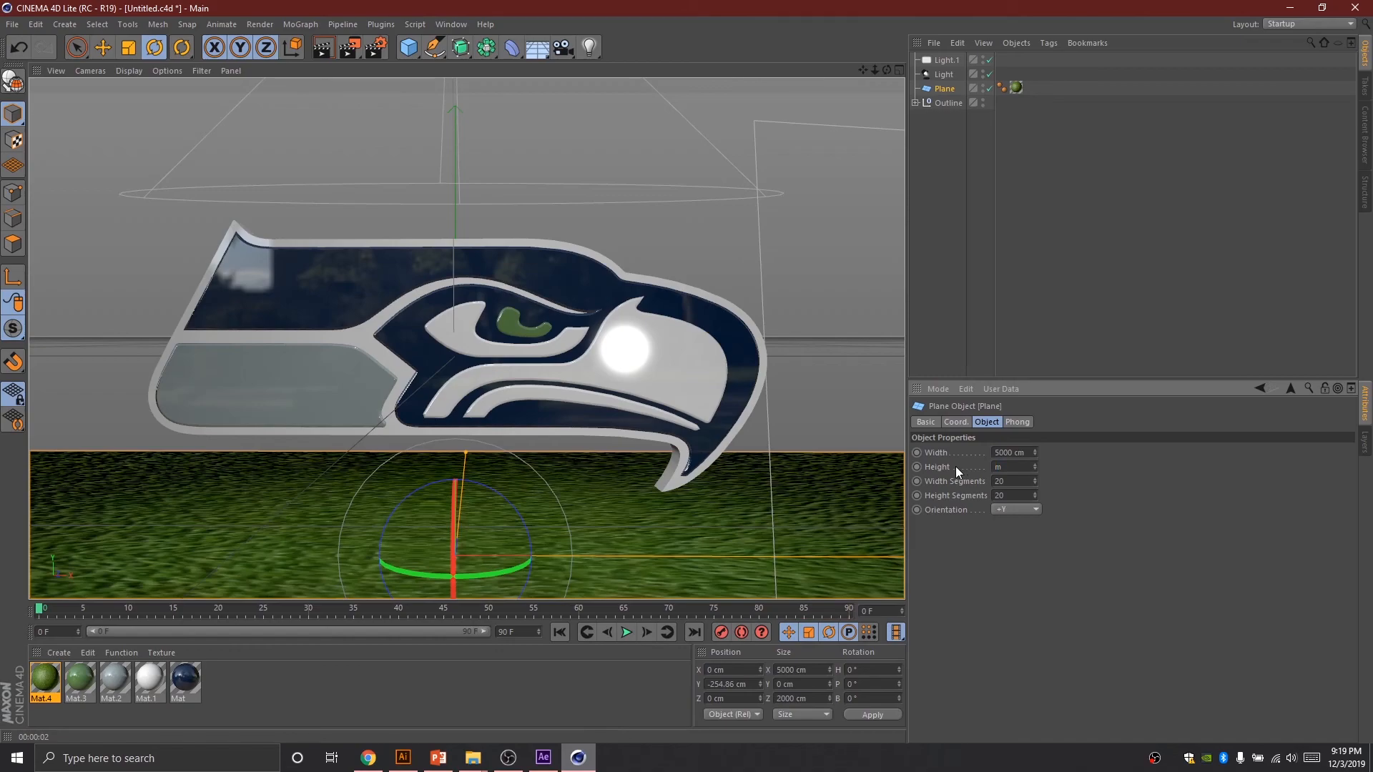
text(5000)
key(Return)
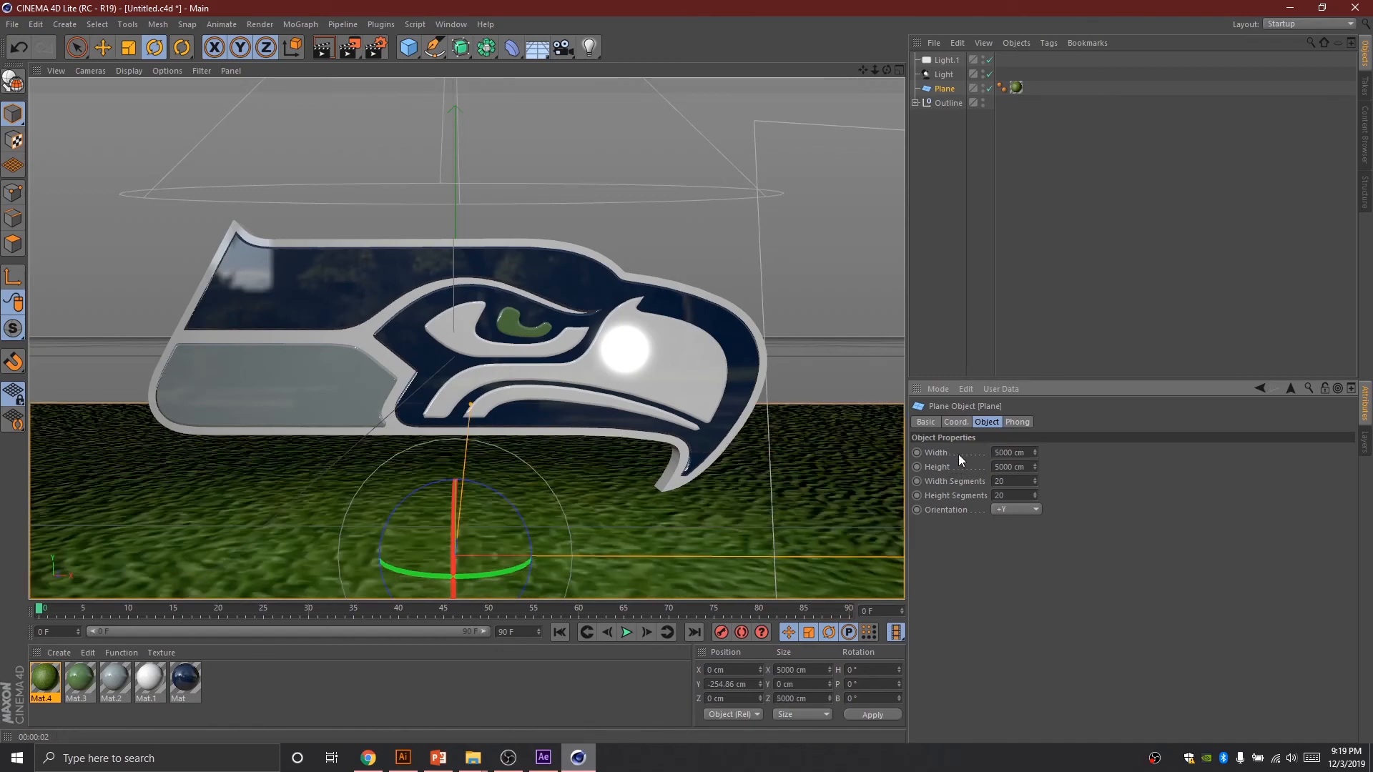
Set the grass texture's Length U to 19% and Length V to 20%, and render the view
click(1016, 87)
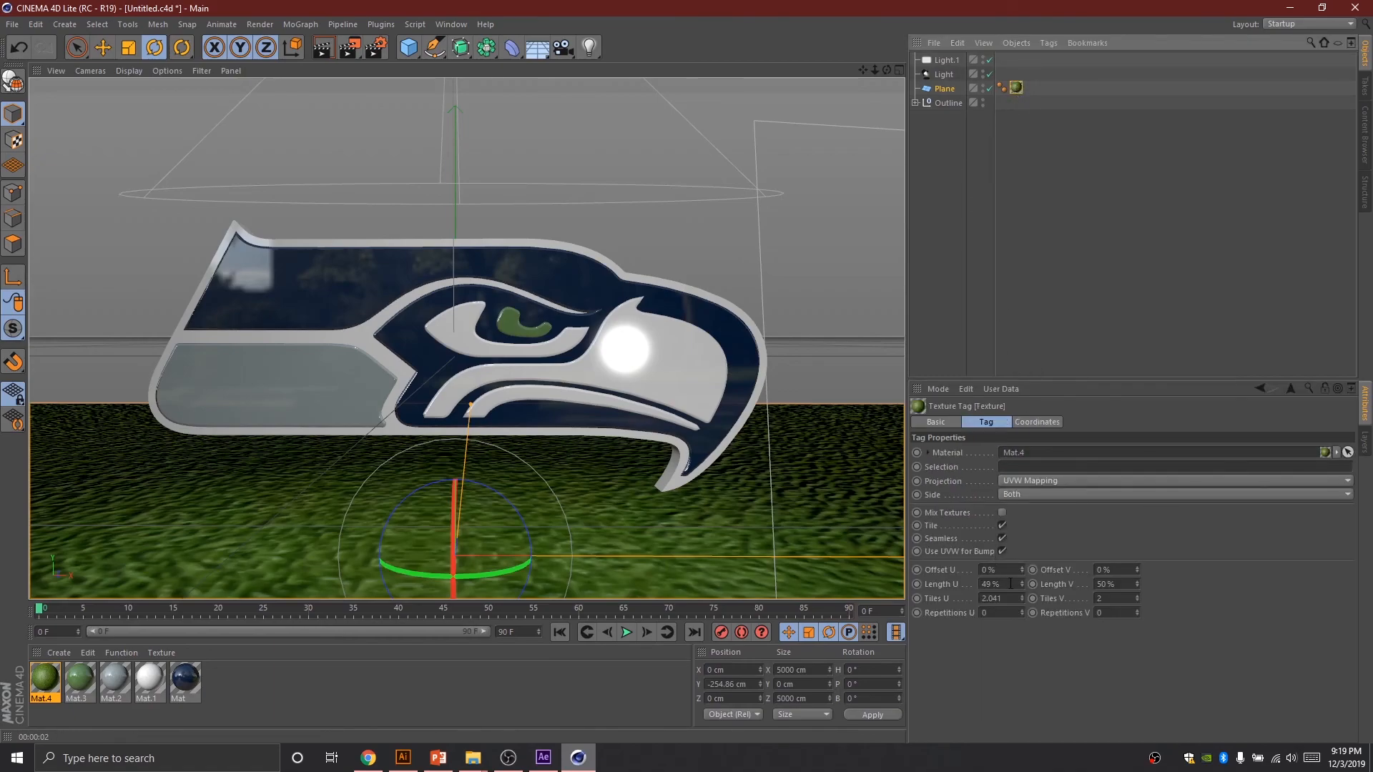
drag(1022, 585, 1022, 608)
drag(1137, 585, 1137, 604)
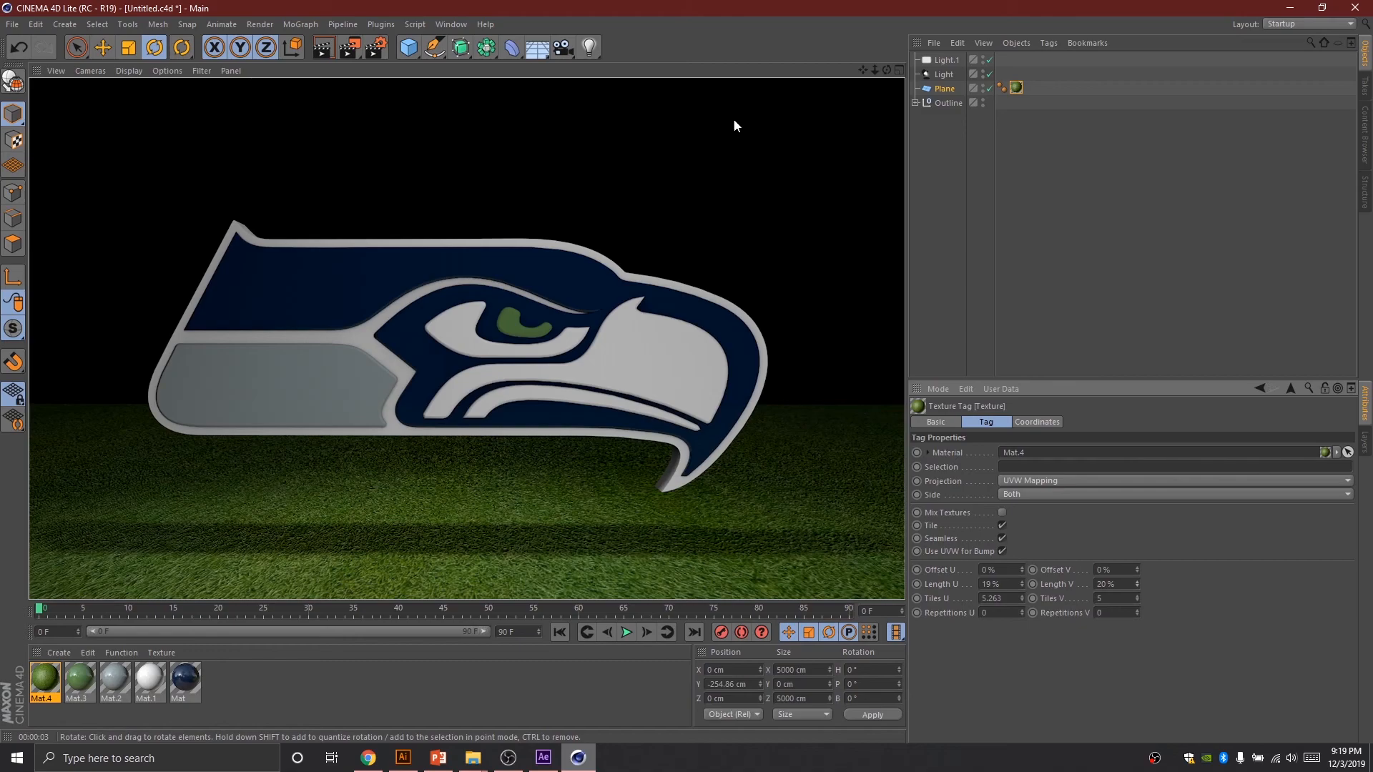
Reduce the area light's intensity to 60% and render the view
click(946, 60)
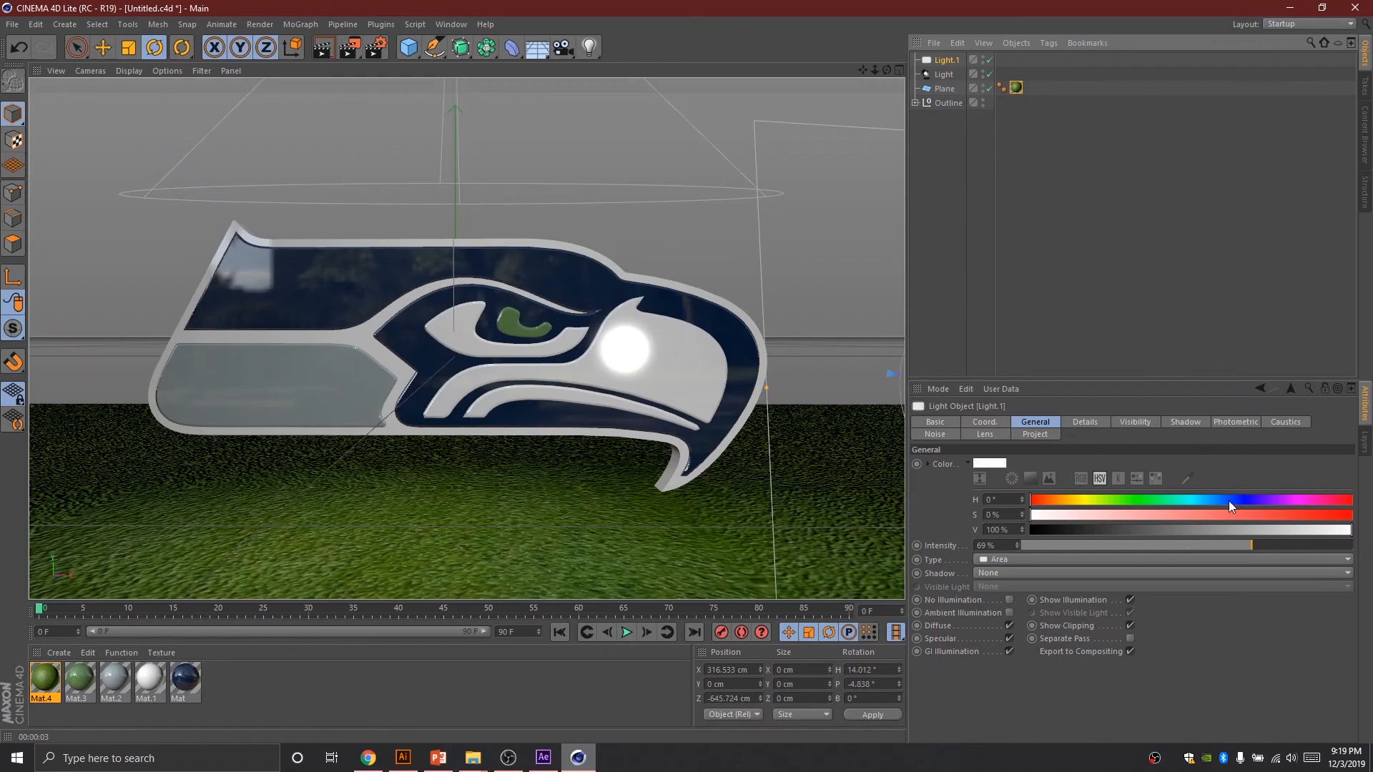
click(1236, 547)
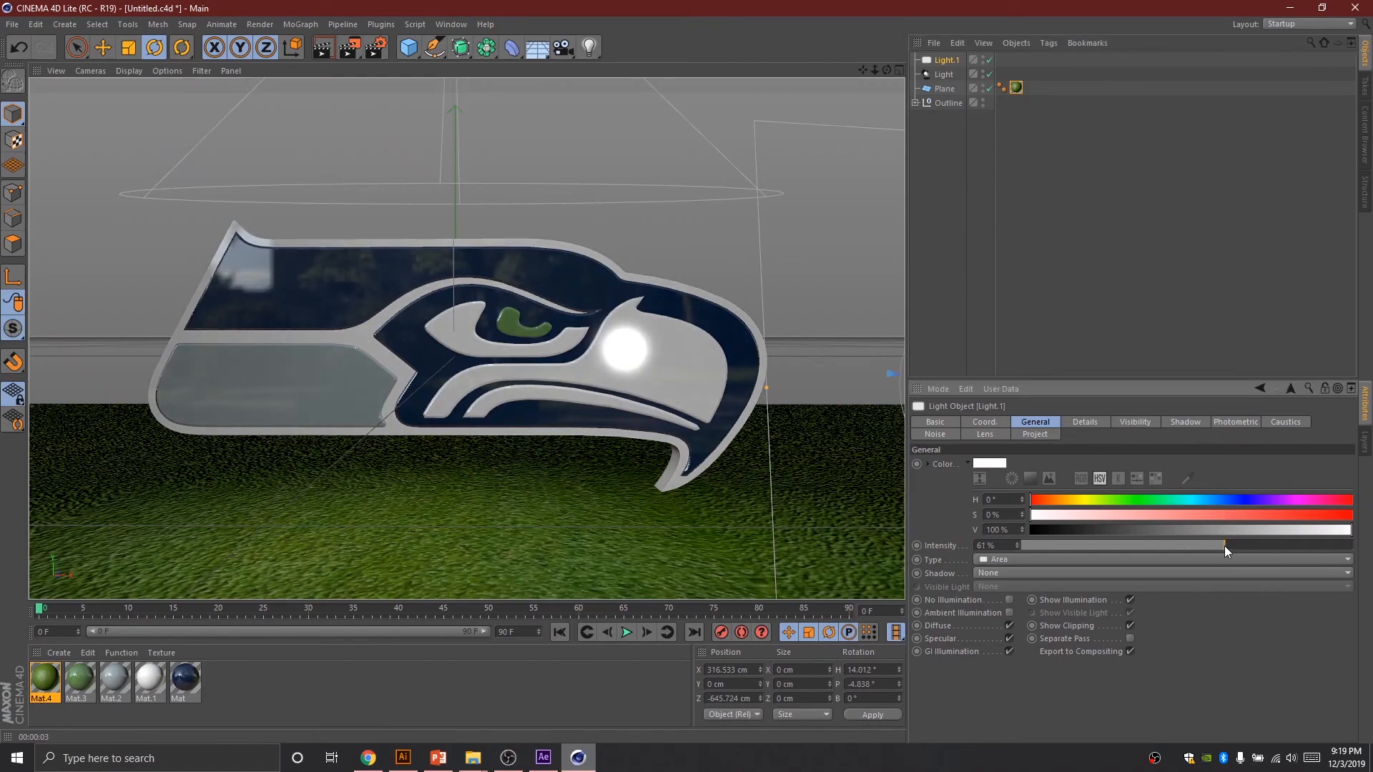
click(323, 48)
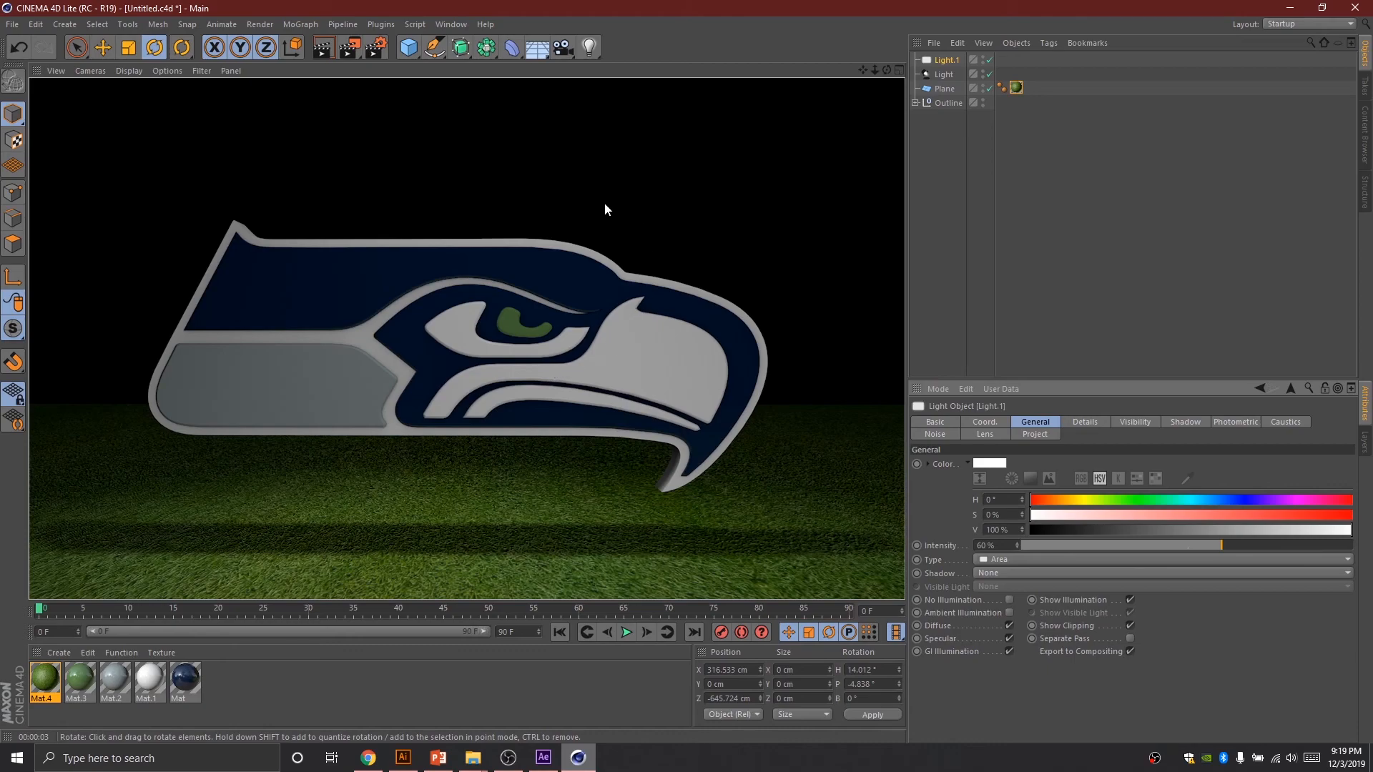
Add a standard camera to the scene and review its focal length presets, keeping Classic (36 mm)
click(564, 47)
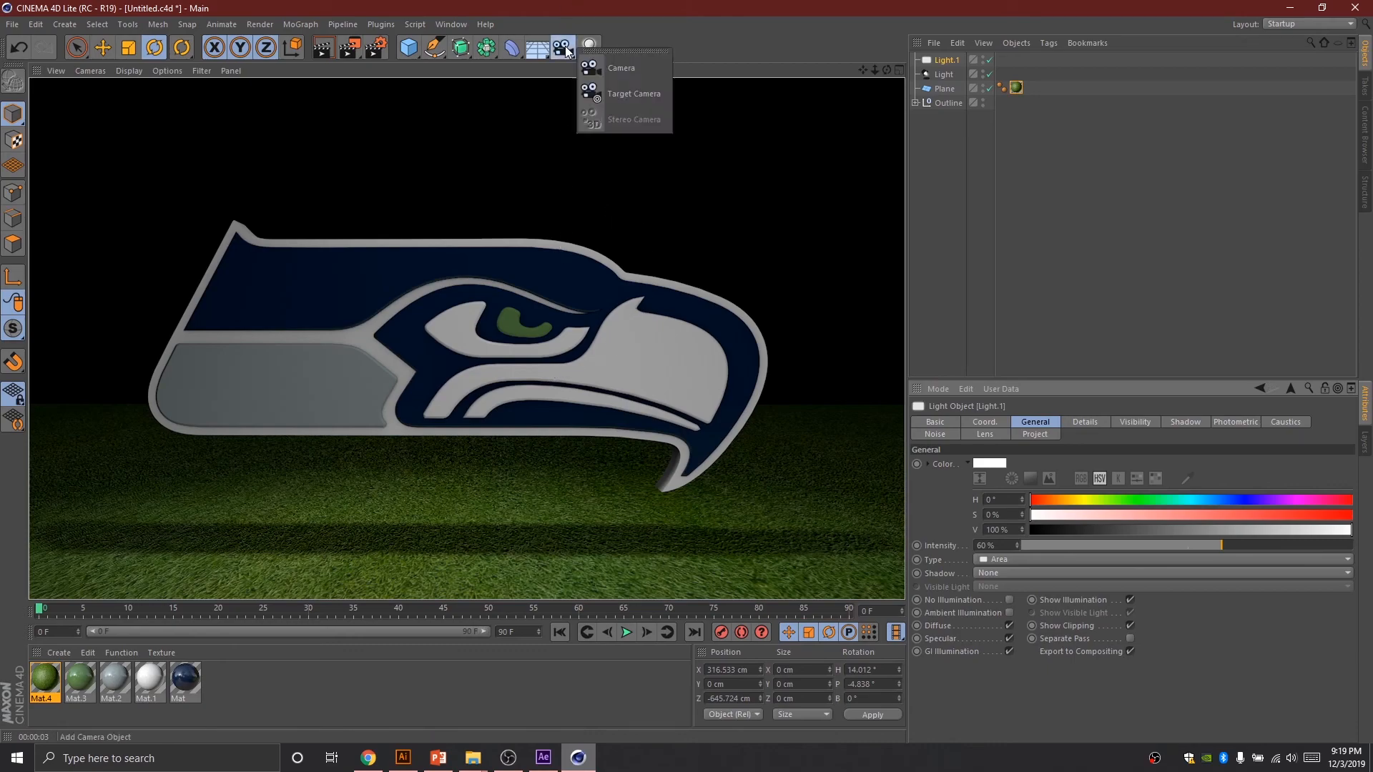
click(620, 68)
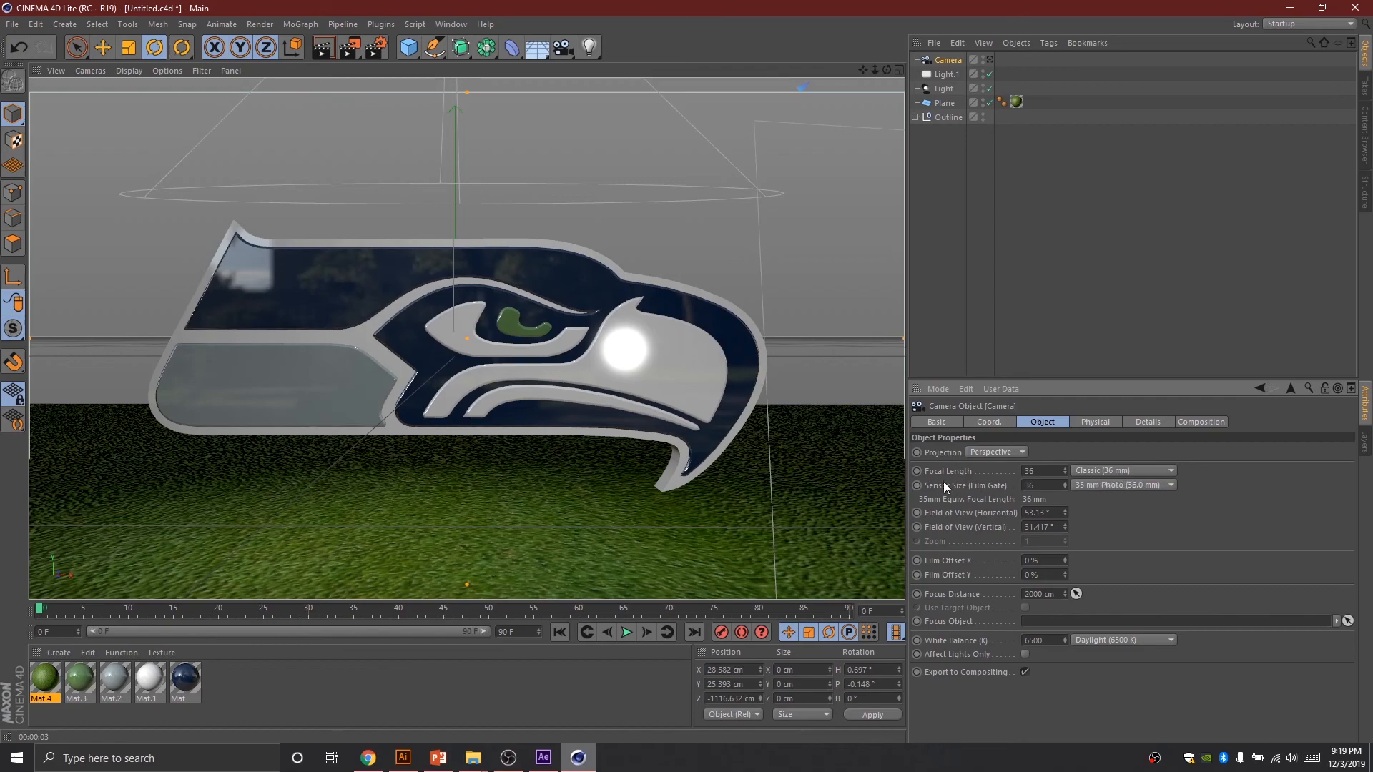
click(1134, 471)
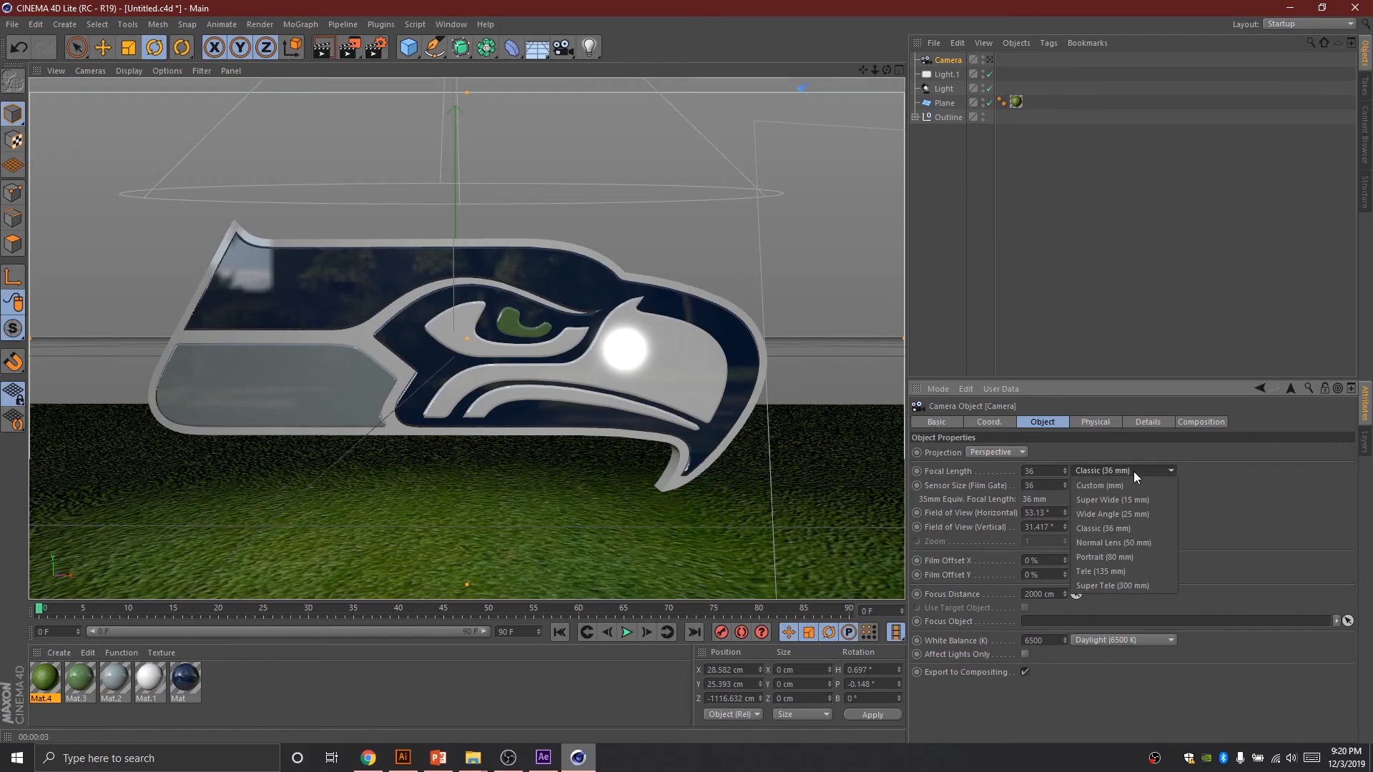
click(1238, 467)
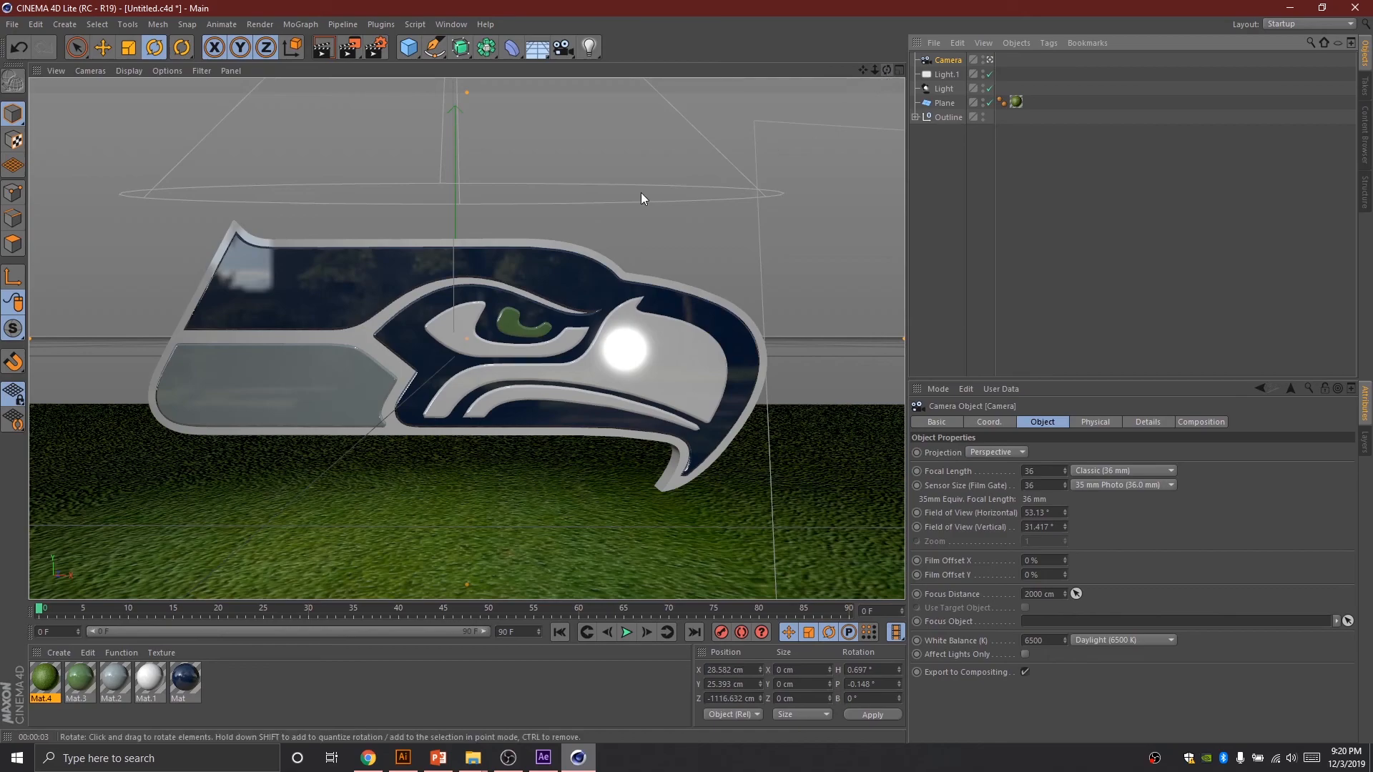
Compare the free viewport with the camera view by orbiting around the logo outside the camera, and return to looking through the camera
click(992, 60)
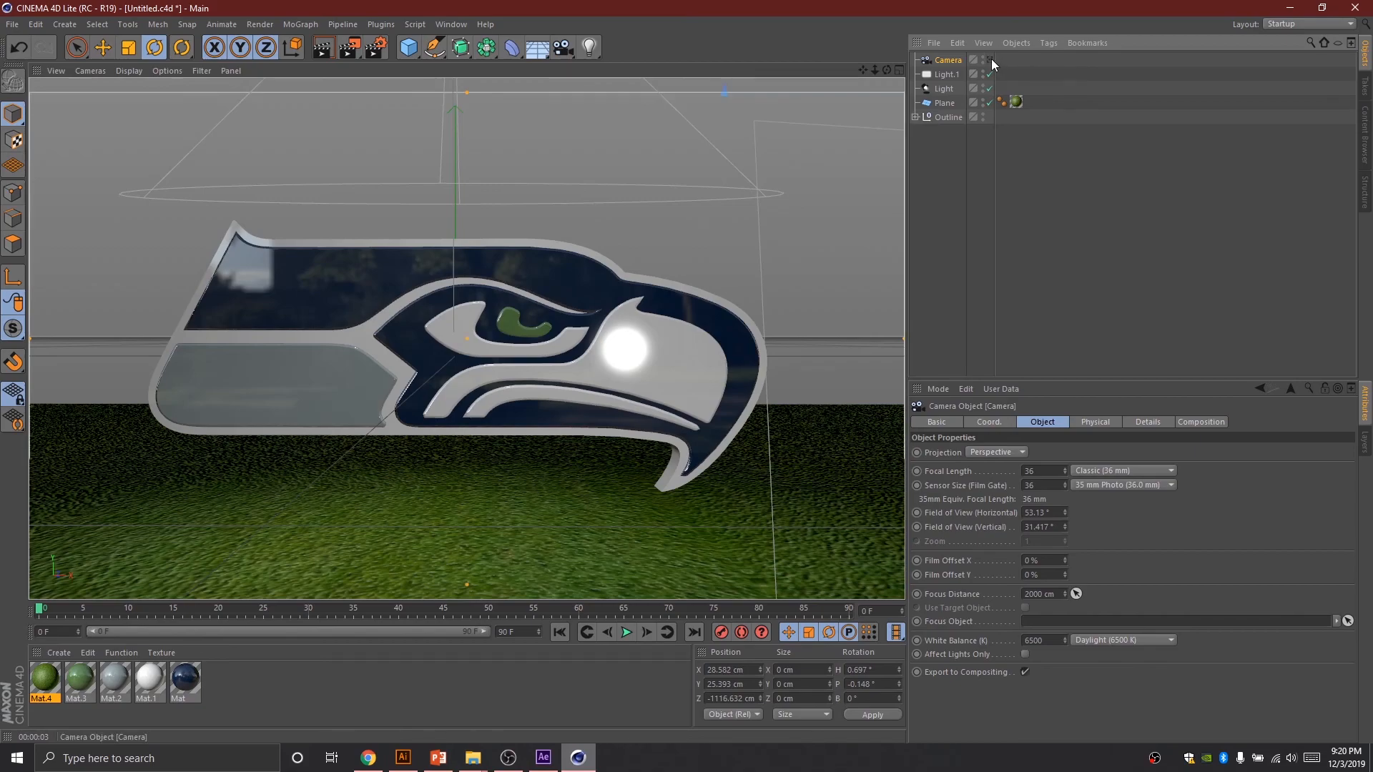
drag(888, 69, 715, 129)
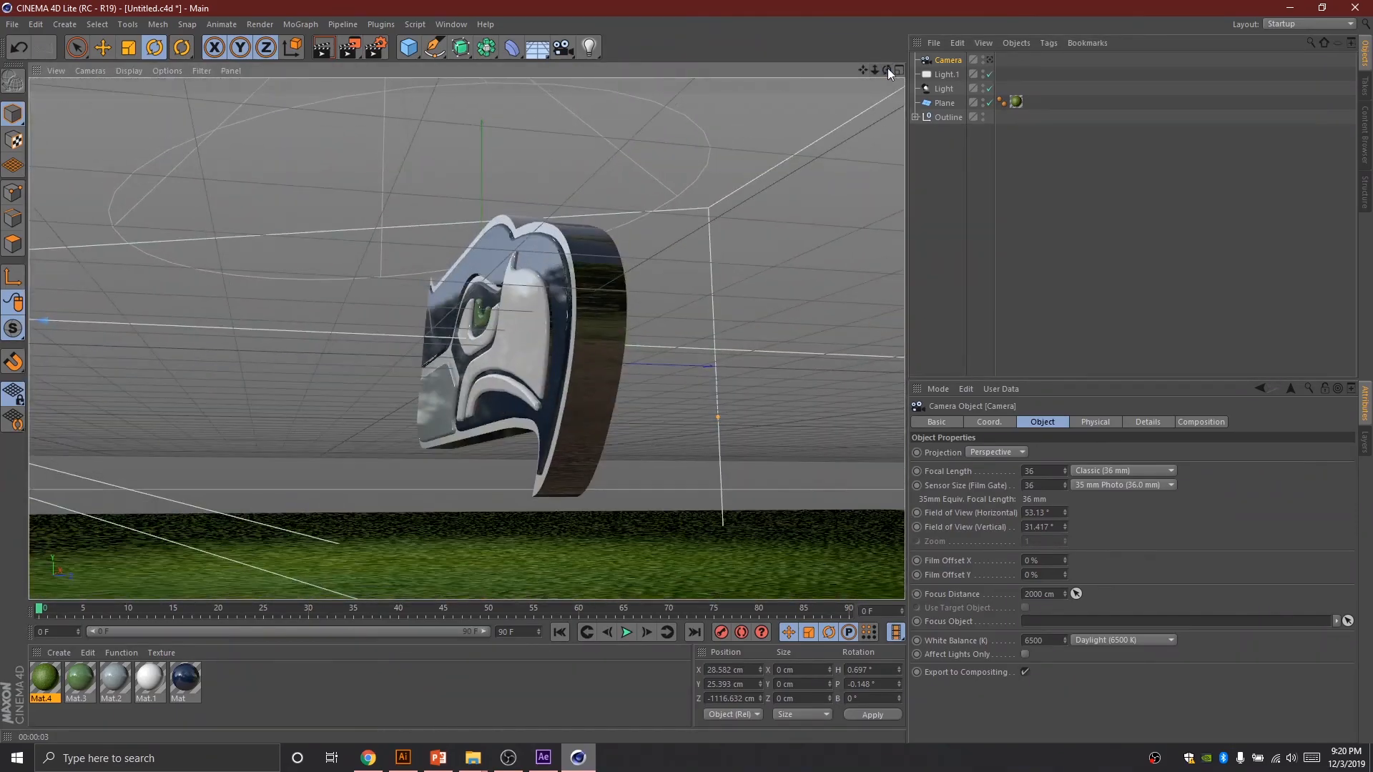
mouse_move(876, 70)
mouse_down()
mouse_move(930, 70)
mouse_move(881, 73)
mouse_up()
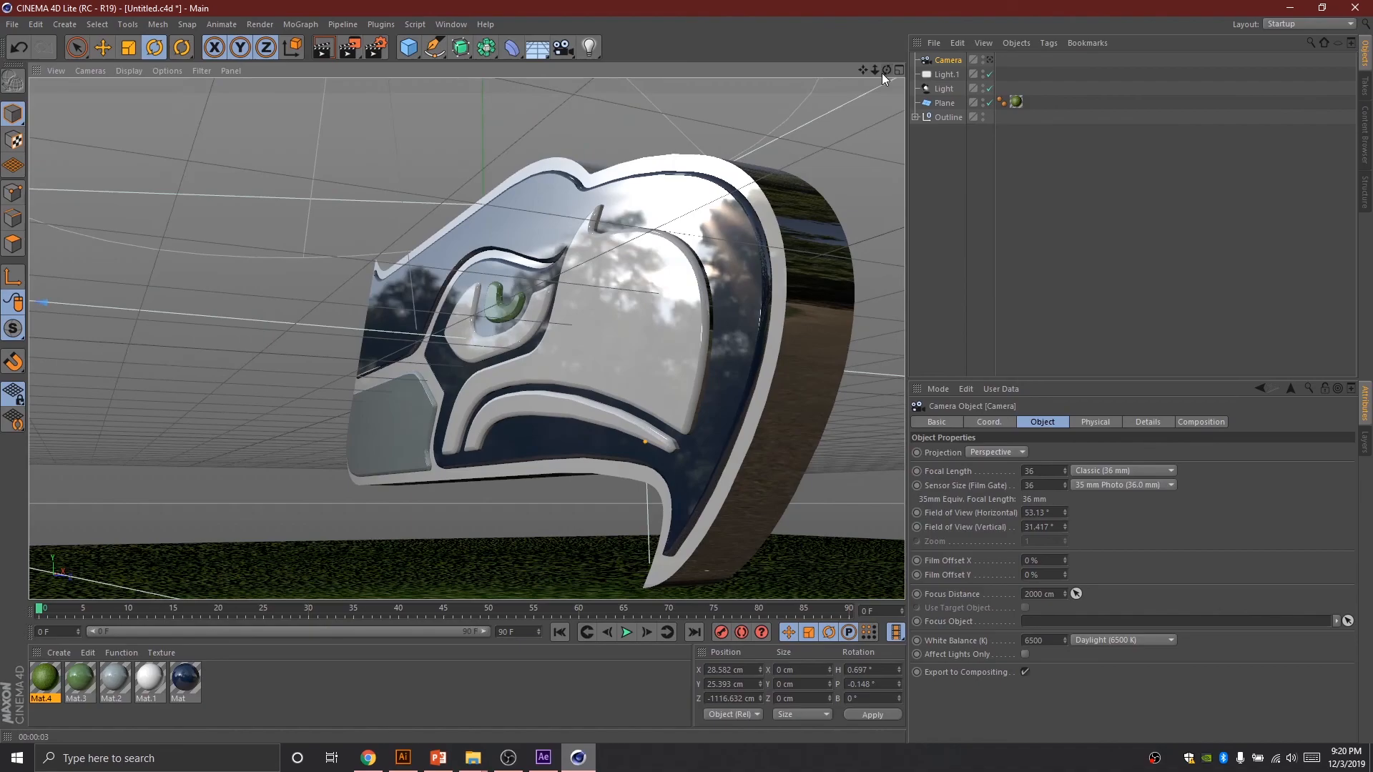
click(991, 64)
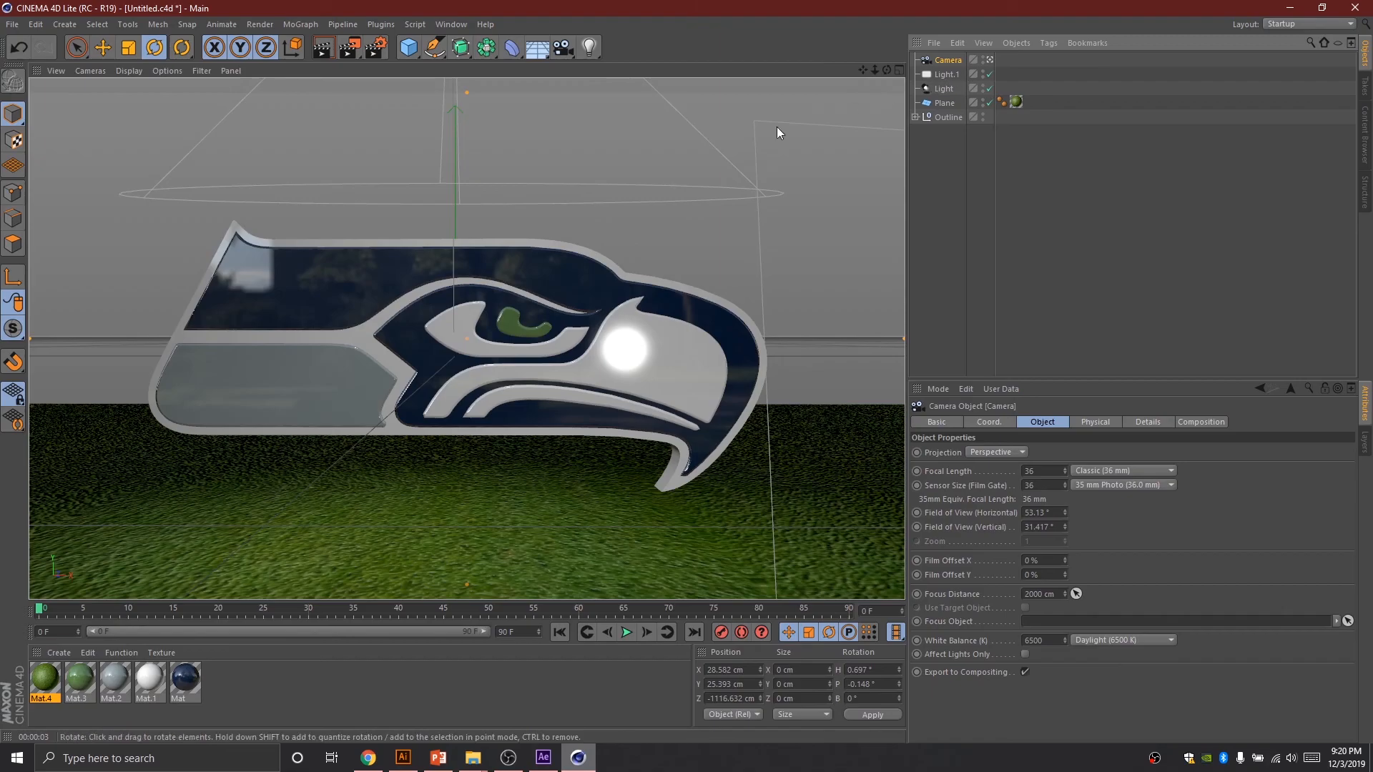
click(991, 60)
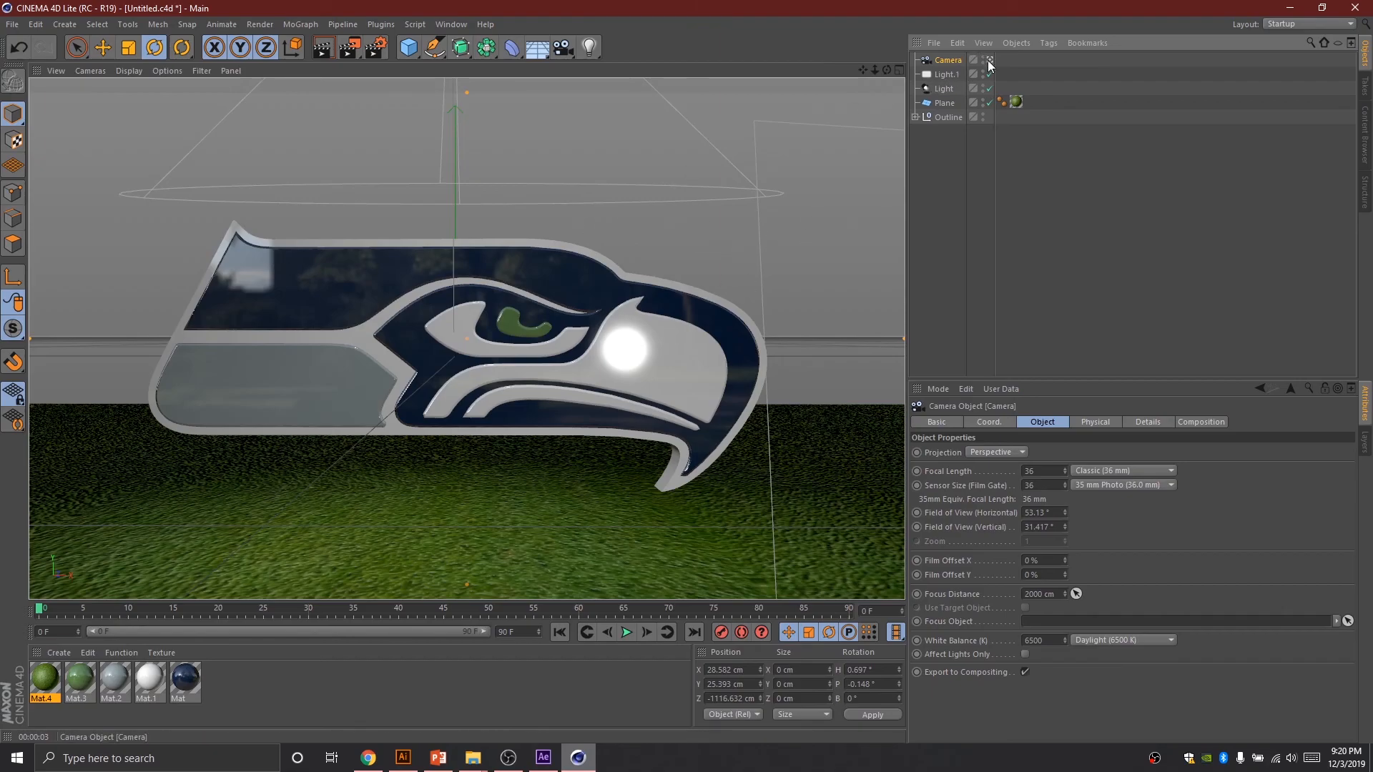
drag(887, 70, 911, 121)
alt+drag(642, 324, 713, 286)
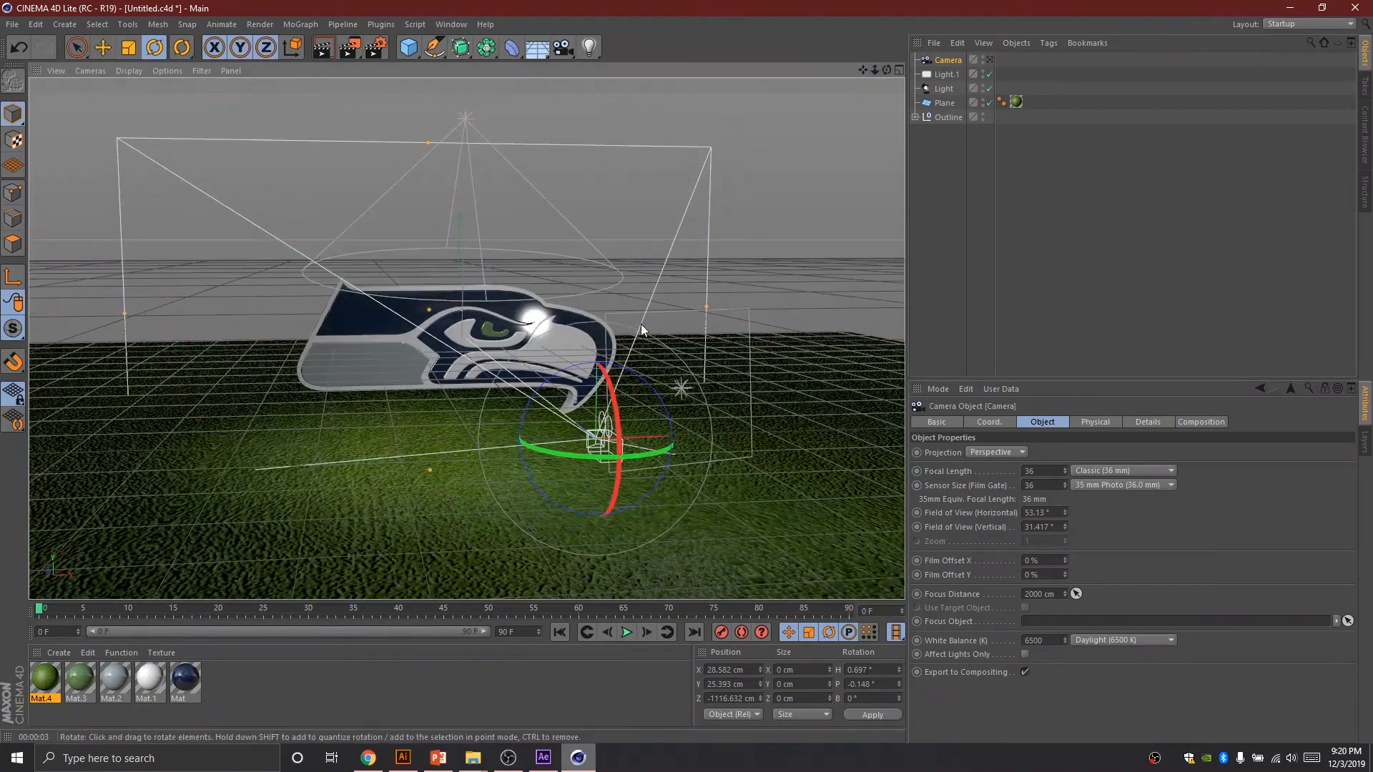
click(990, 61)
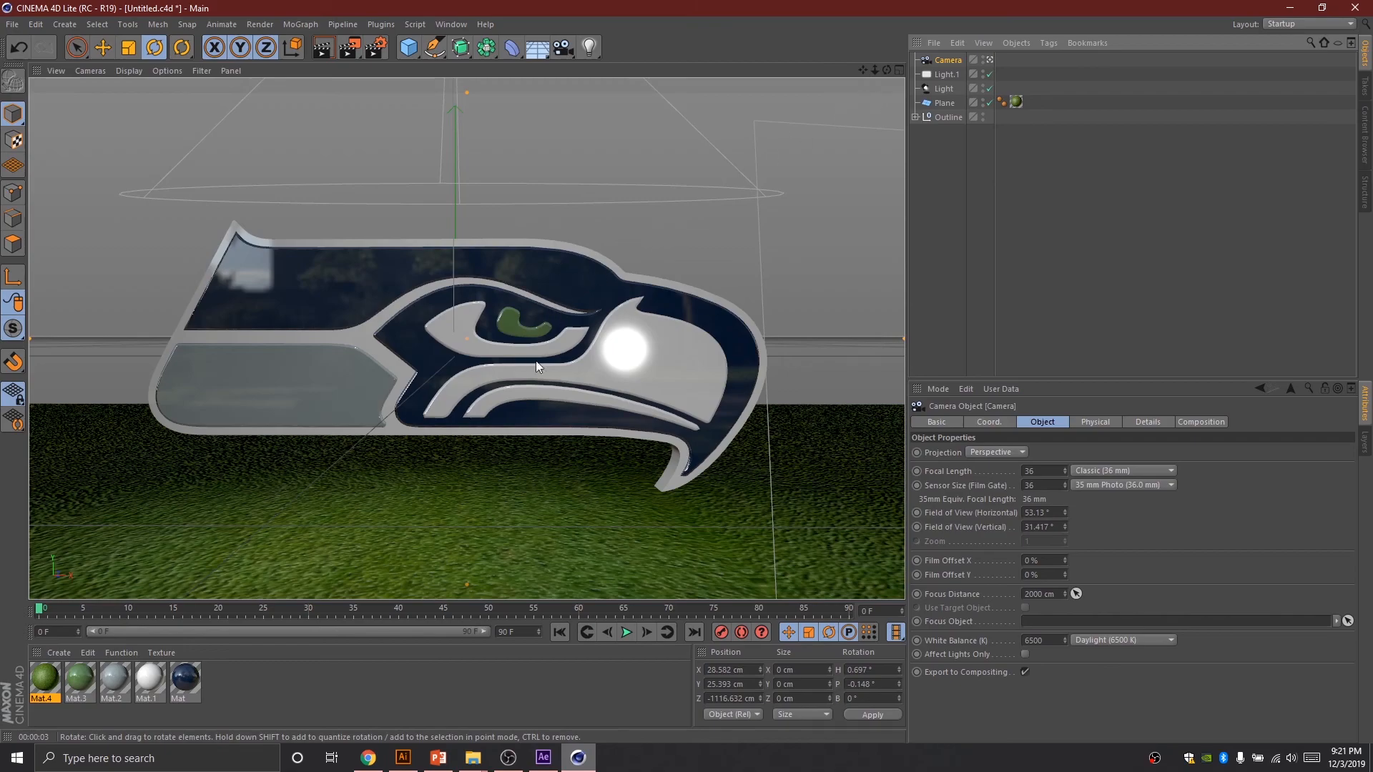
Switch to After Effects, scrub the Hartford Whalers composition back to 0:00:00:12, and return to Cinema 4D
click(543, 758)
drag(782, 552, 464, 553)
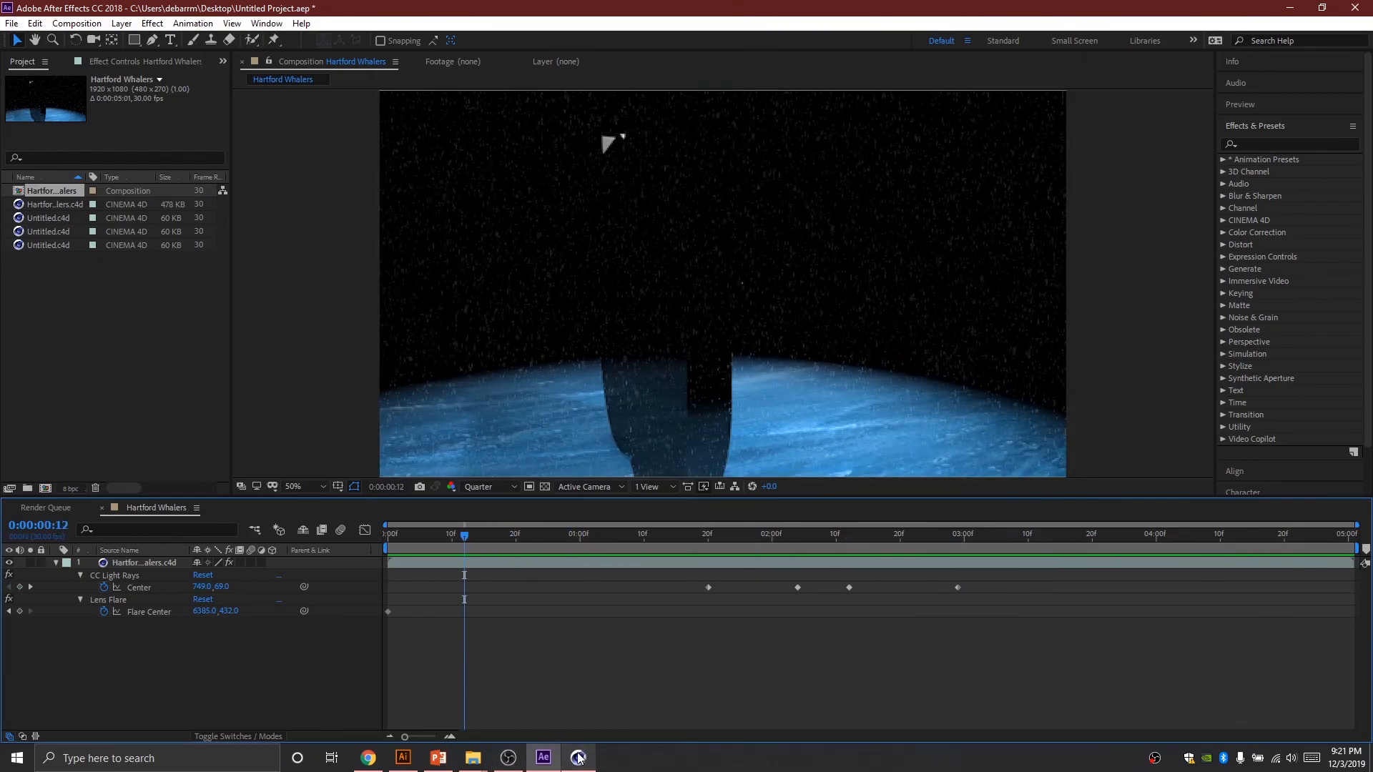
click(578, 757)
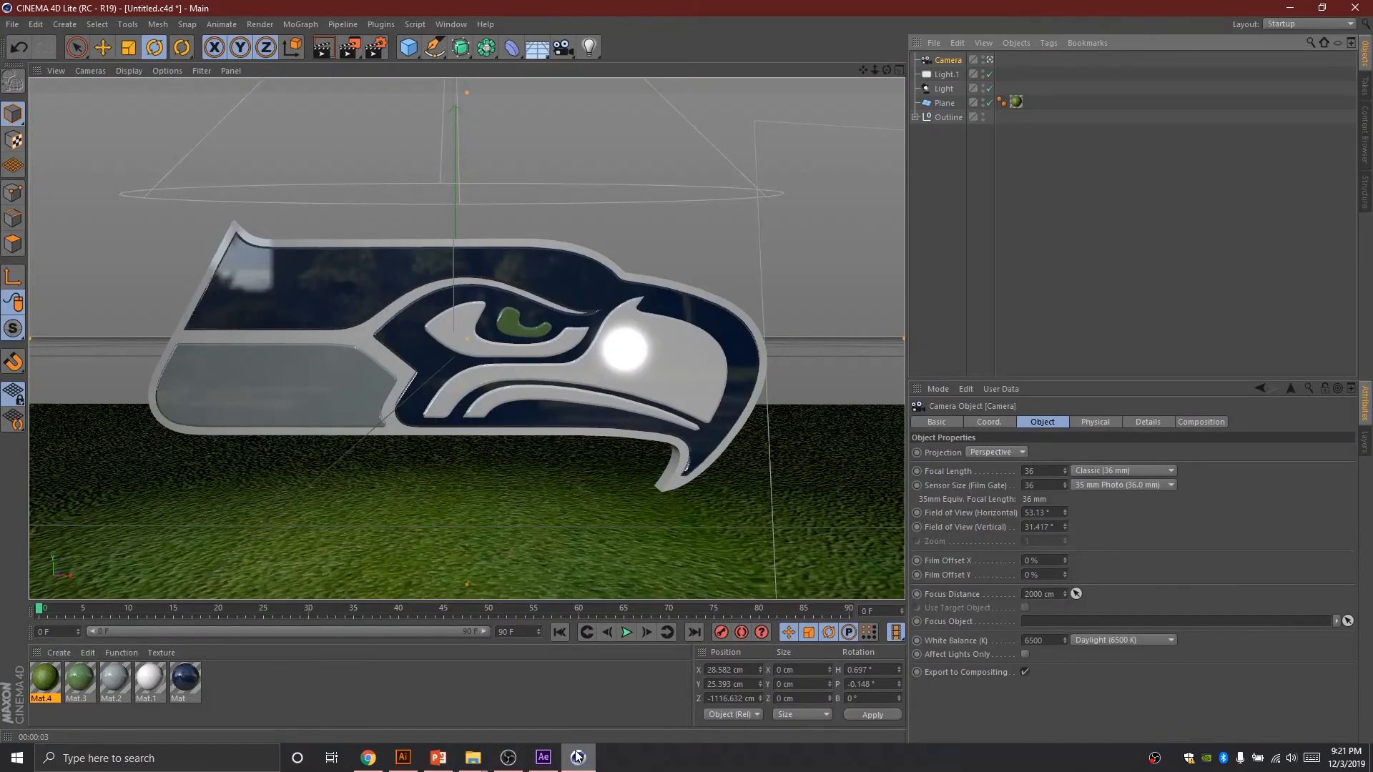
Render the camera view and enable the Glow channel on the eye's green material, Mat.3
click(325, 49)
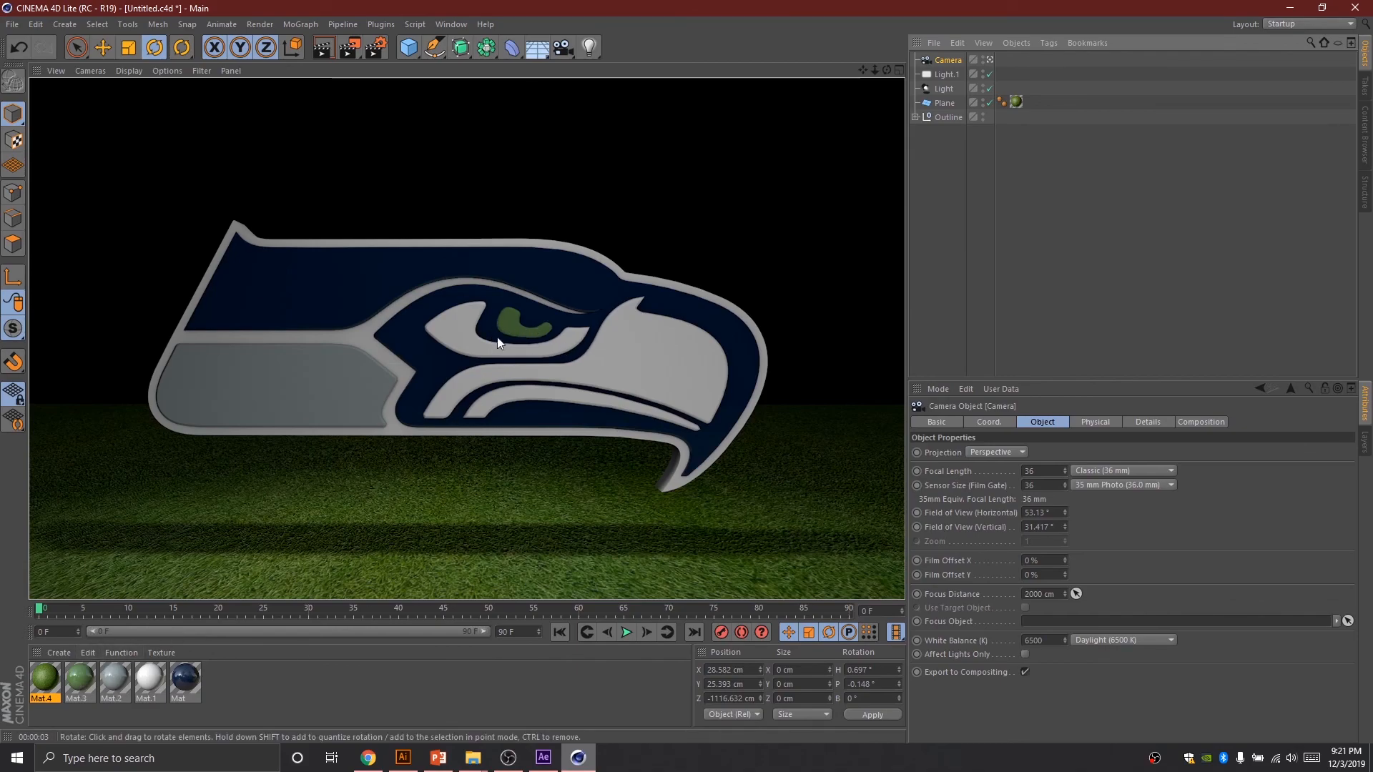
double_click(78, 679)
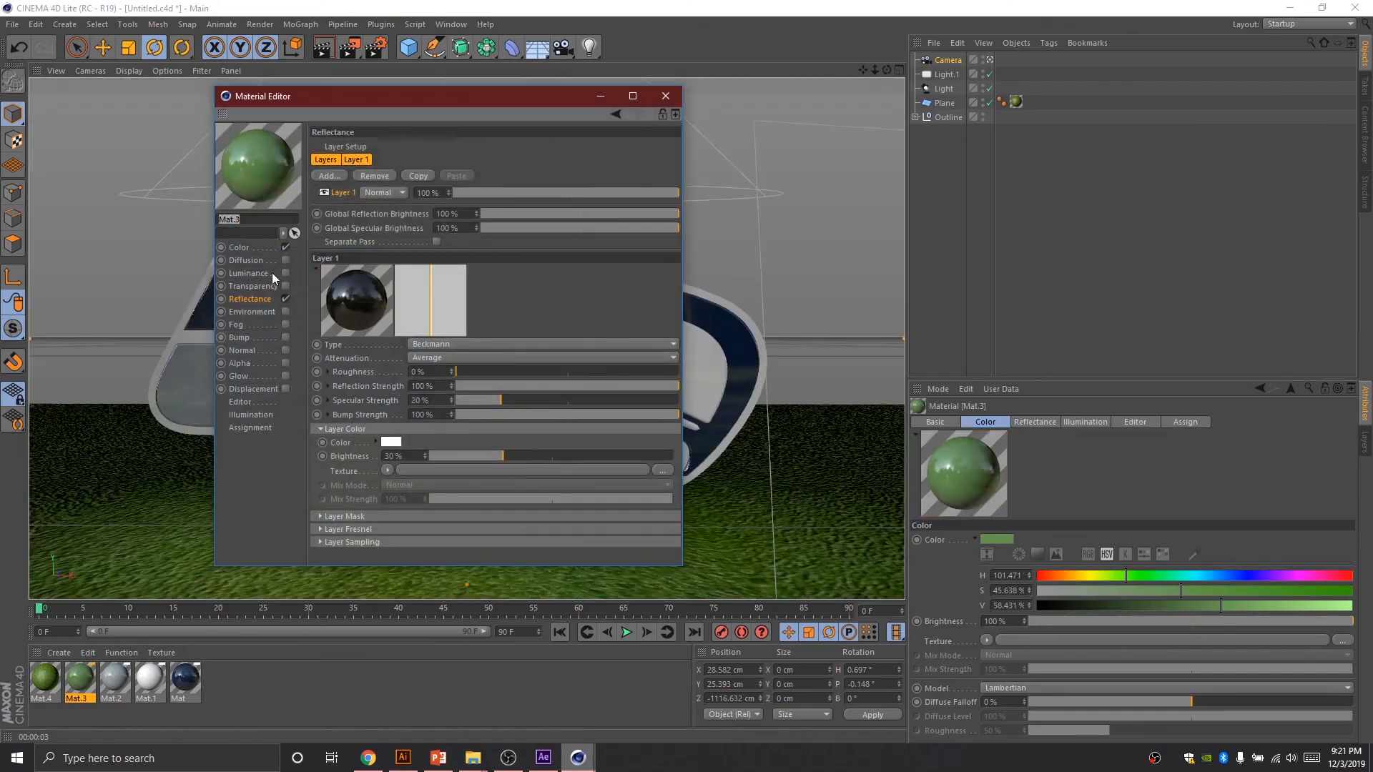
click(239, 376)
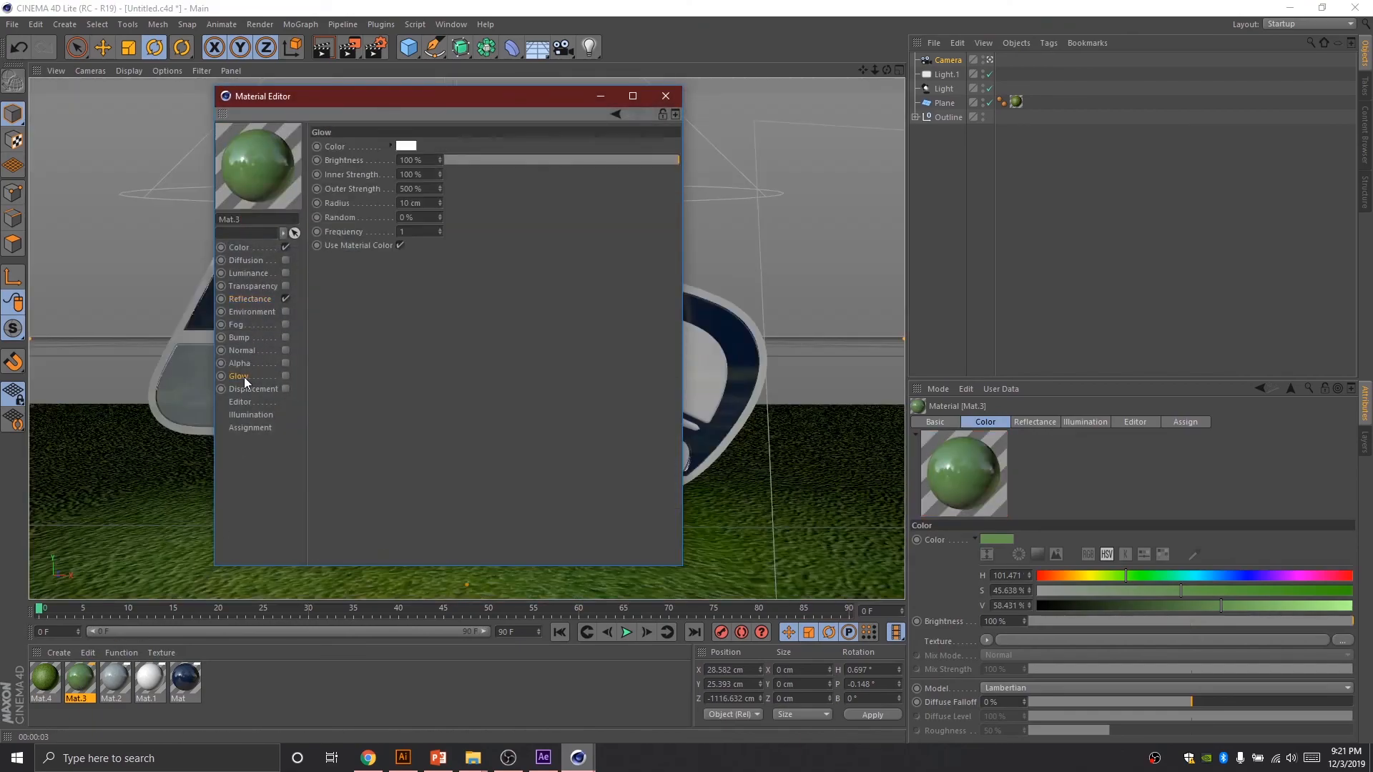
click(286, 376)
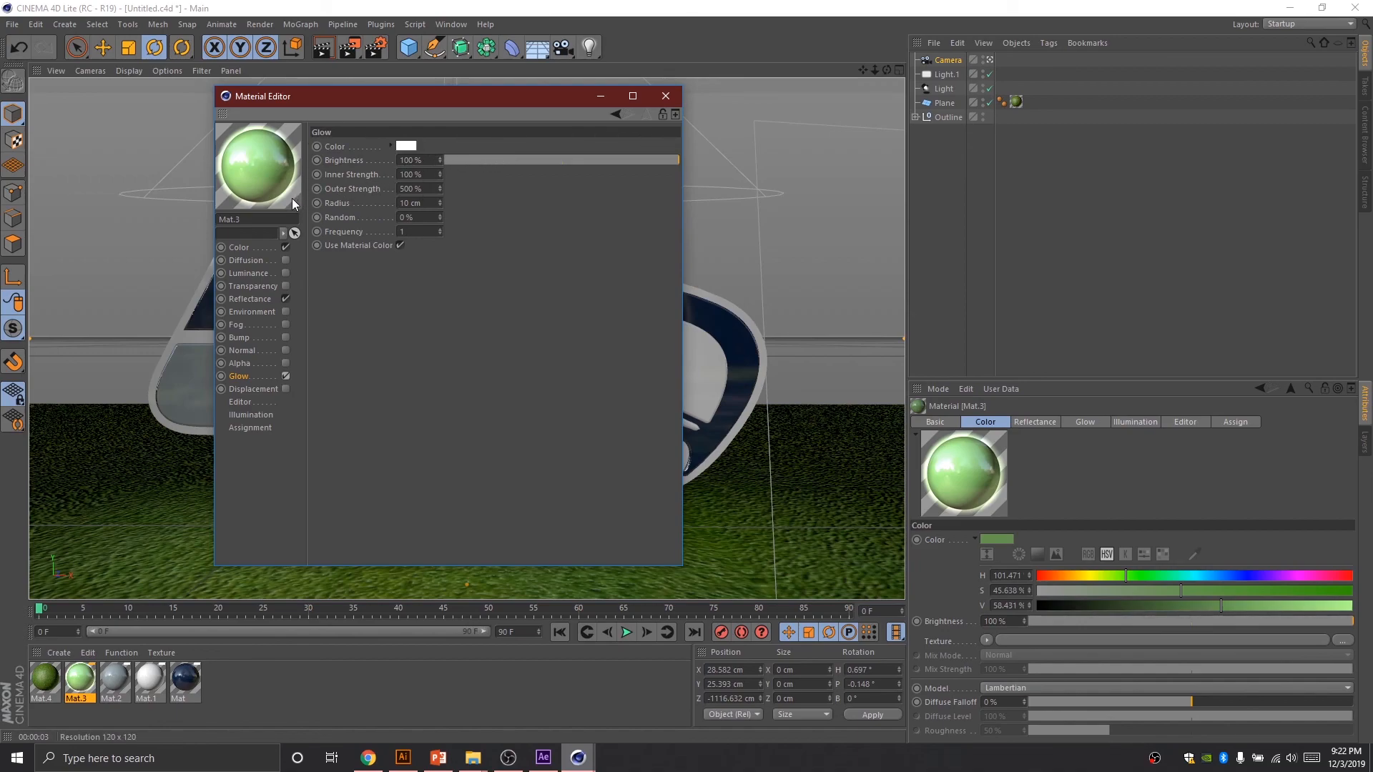
Open the glow colour in RGB mode and look up the logo green's RGB values in Illustrator
click(404, 147)
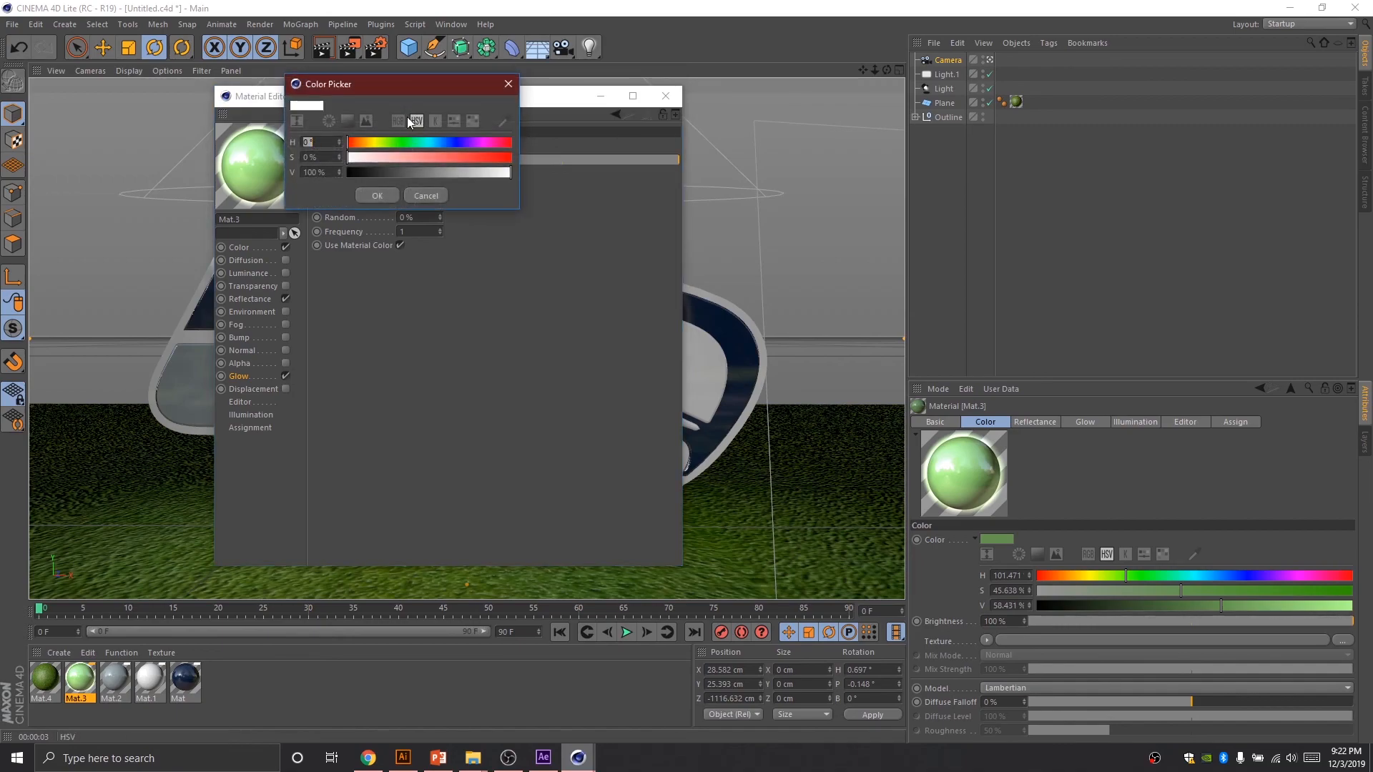
click(398, 121)
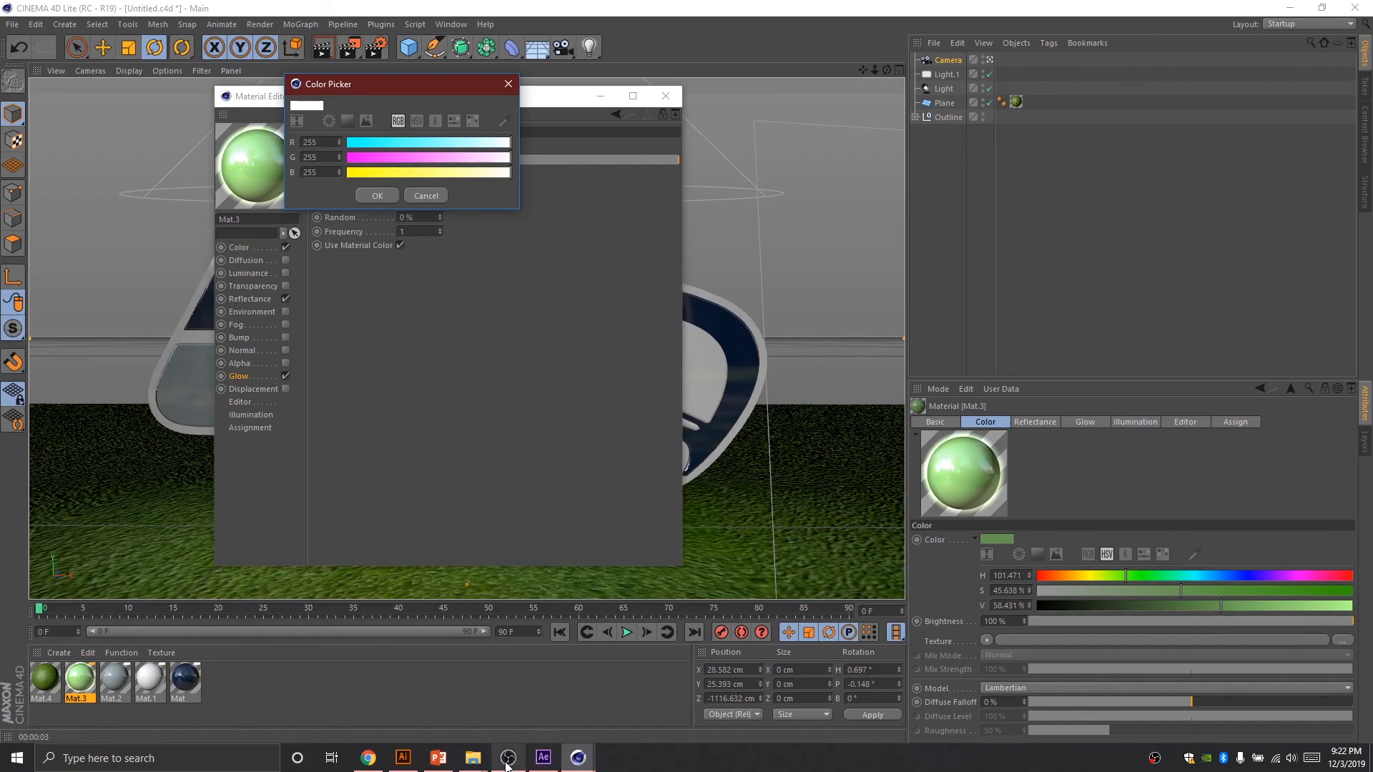
click(402, 760)
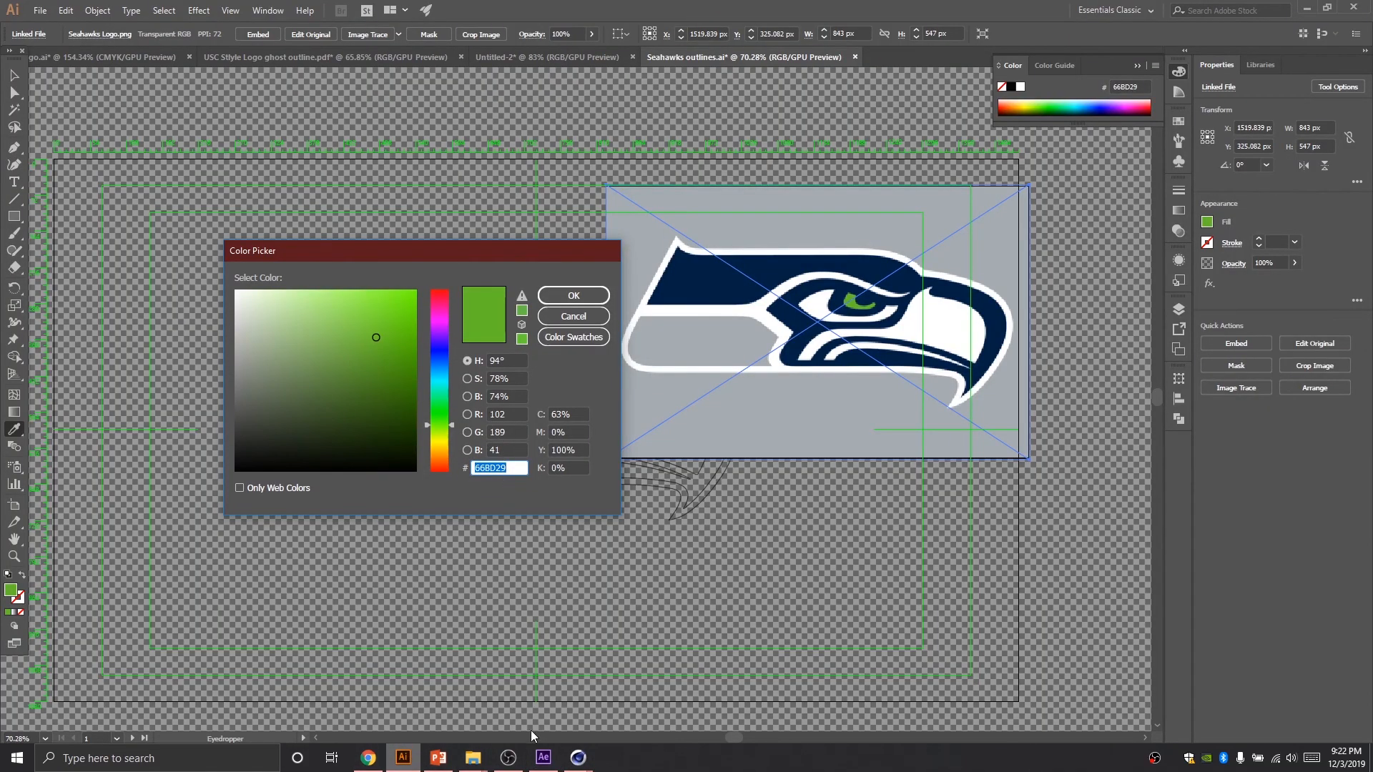
click(578, 758)
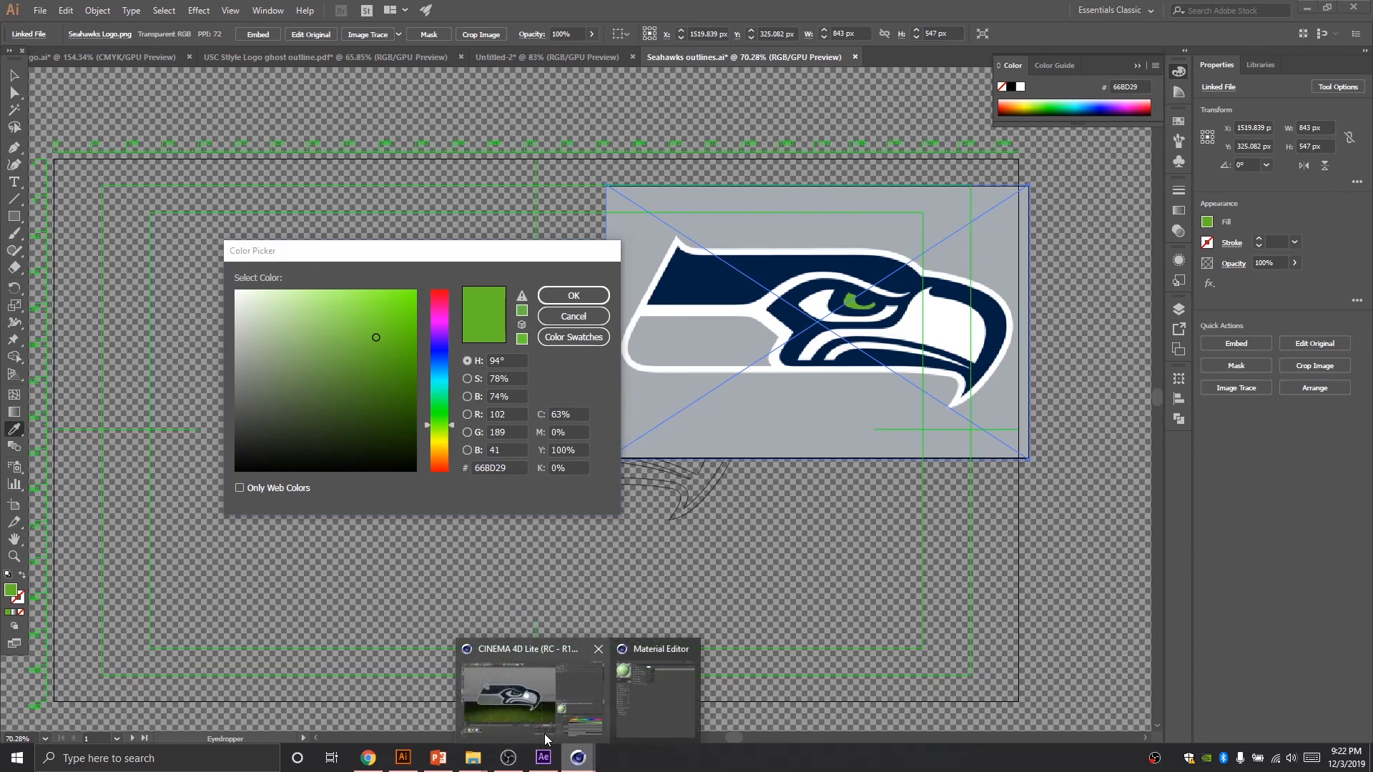
click(619, 690)
Set the glow colour's RGB values to 102, 89 and 41
drag(323, 143, 278, 136)
text(102)
key(Tab)
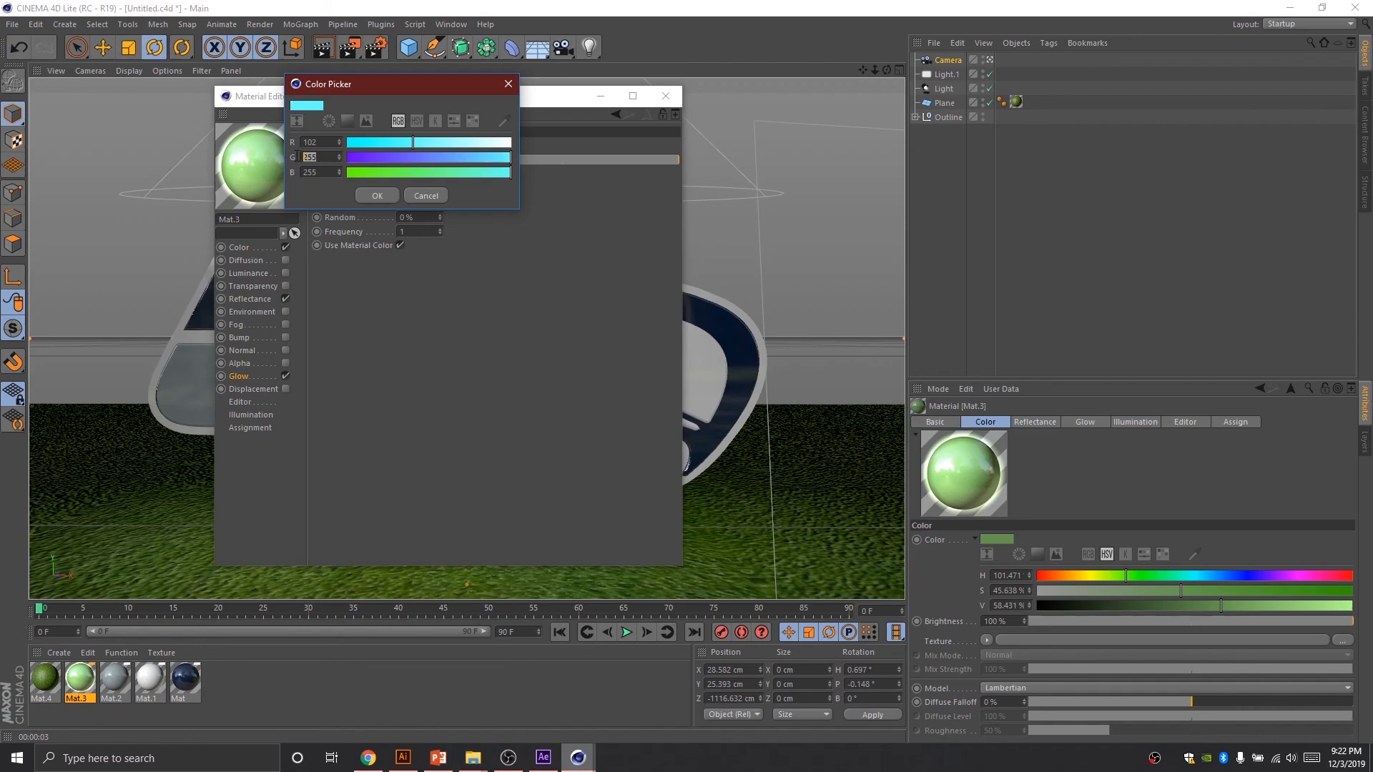
text(89)
key(Tab)
text(41)
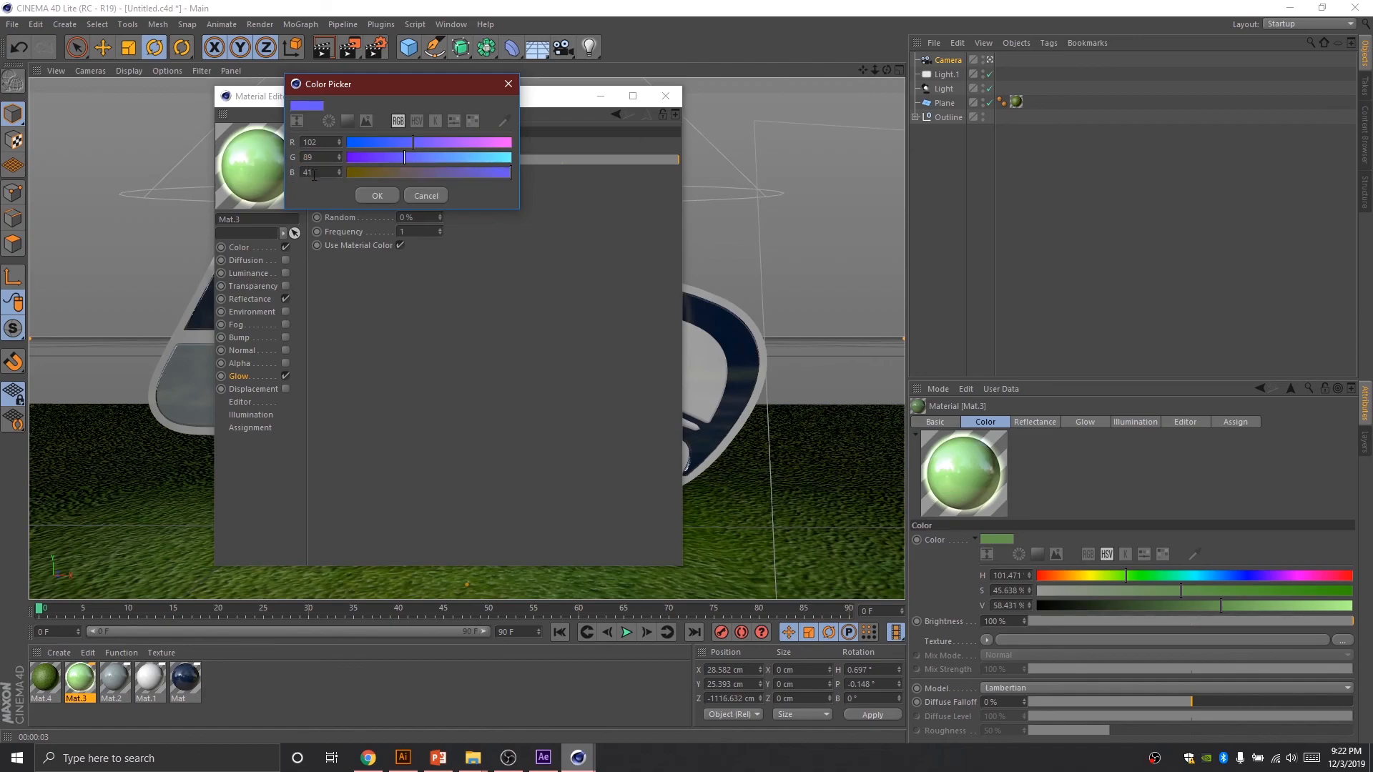
key(Tab)
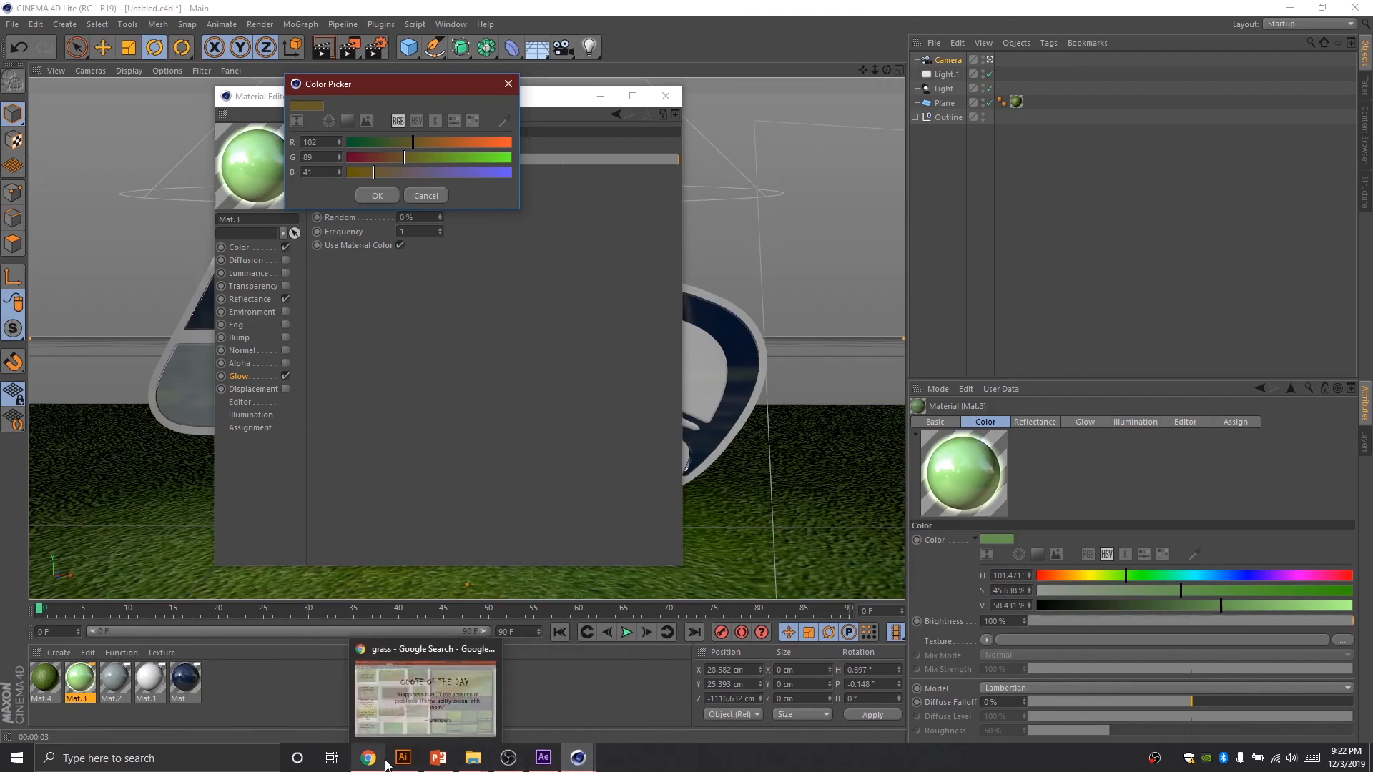
Recheck the logo green in Illustrator, correct the glow colour's G value to 189, and render the view
click(401, 760)
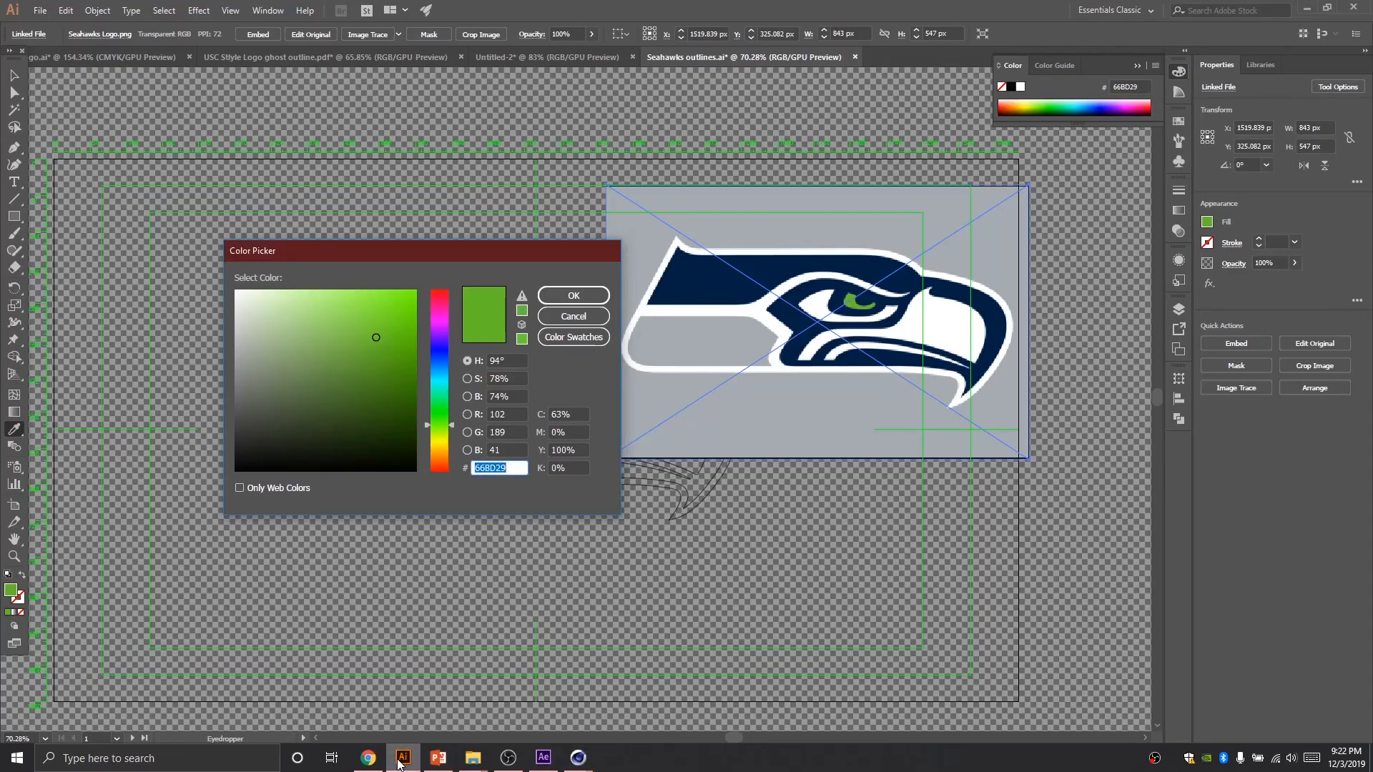
click(400, 766)
mouse_move(579, 764)
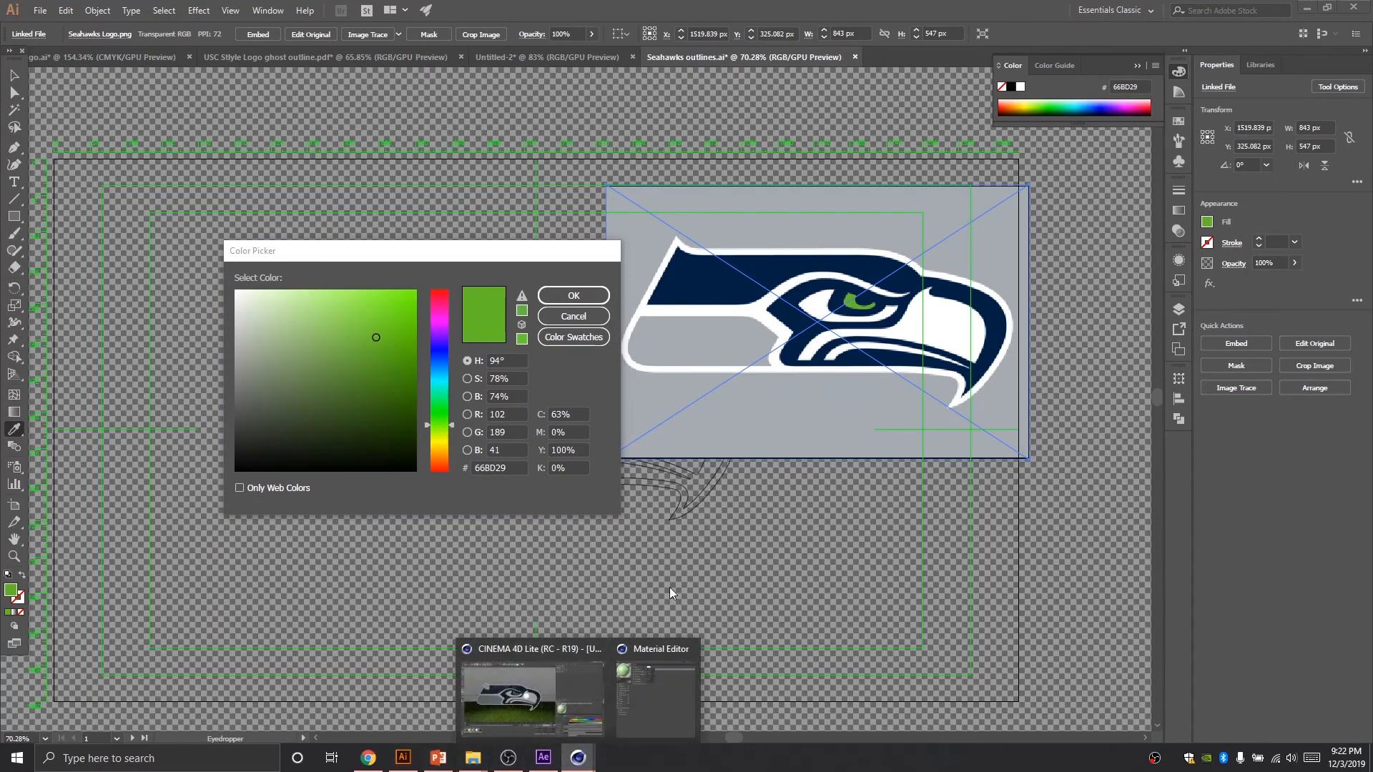
click(663, 690)
key(shift+Tab)
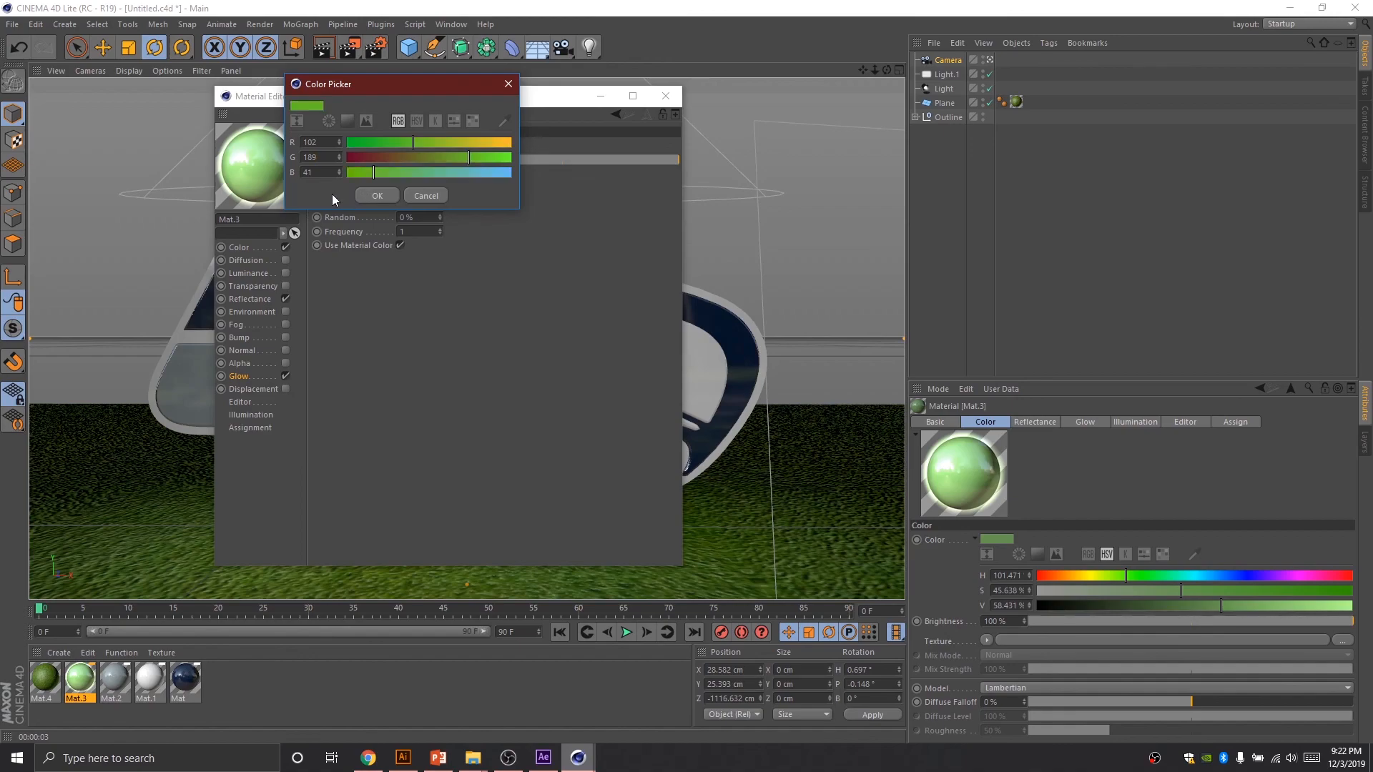
click(364, 195)
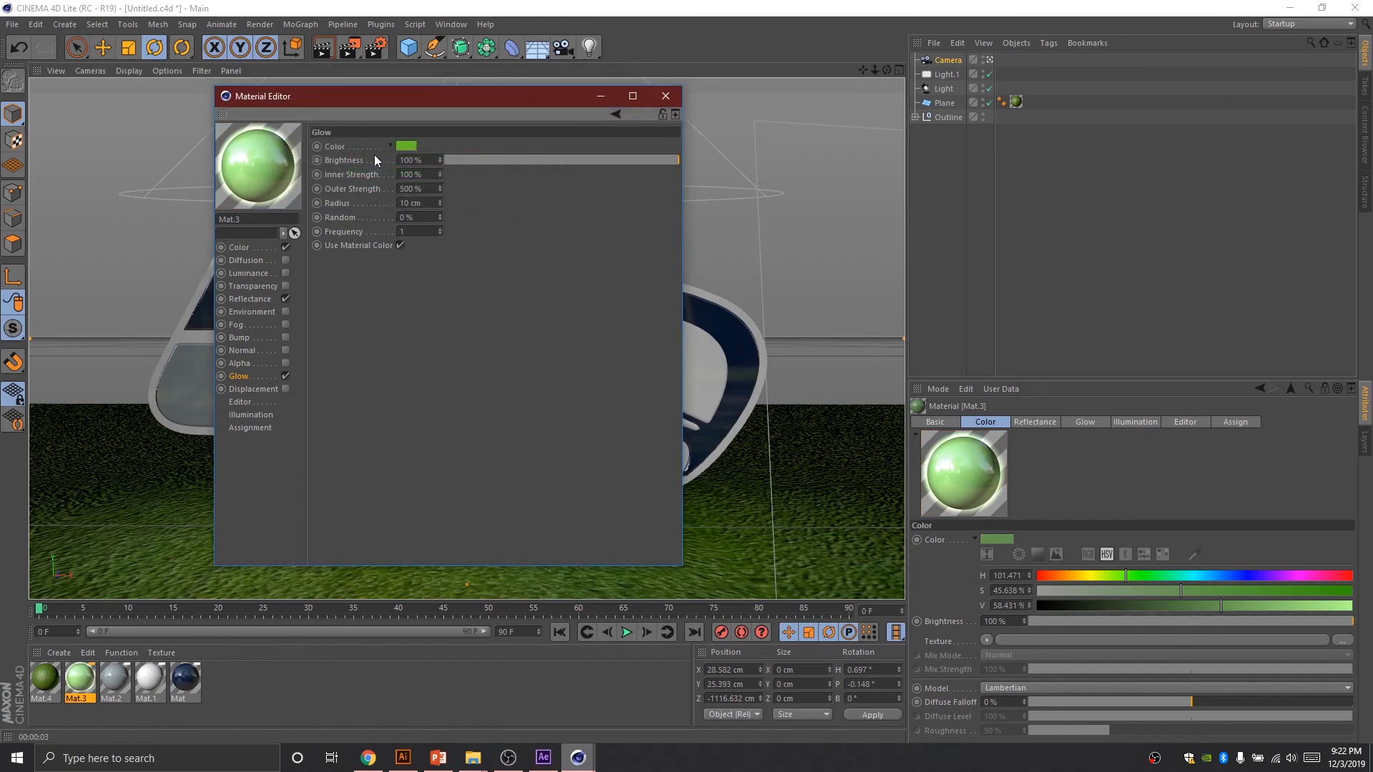
click(652, 100)
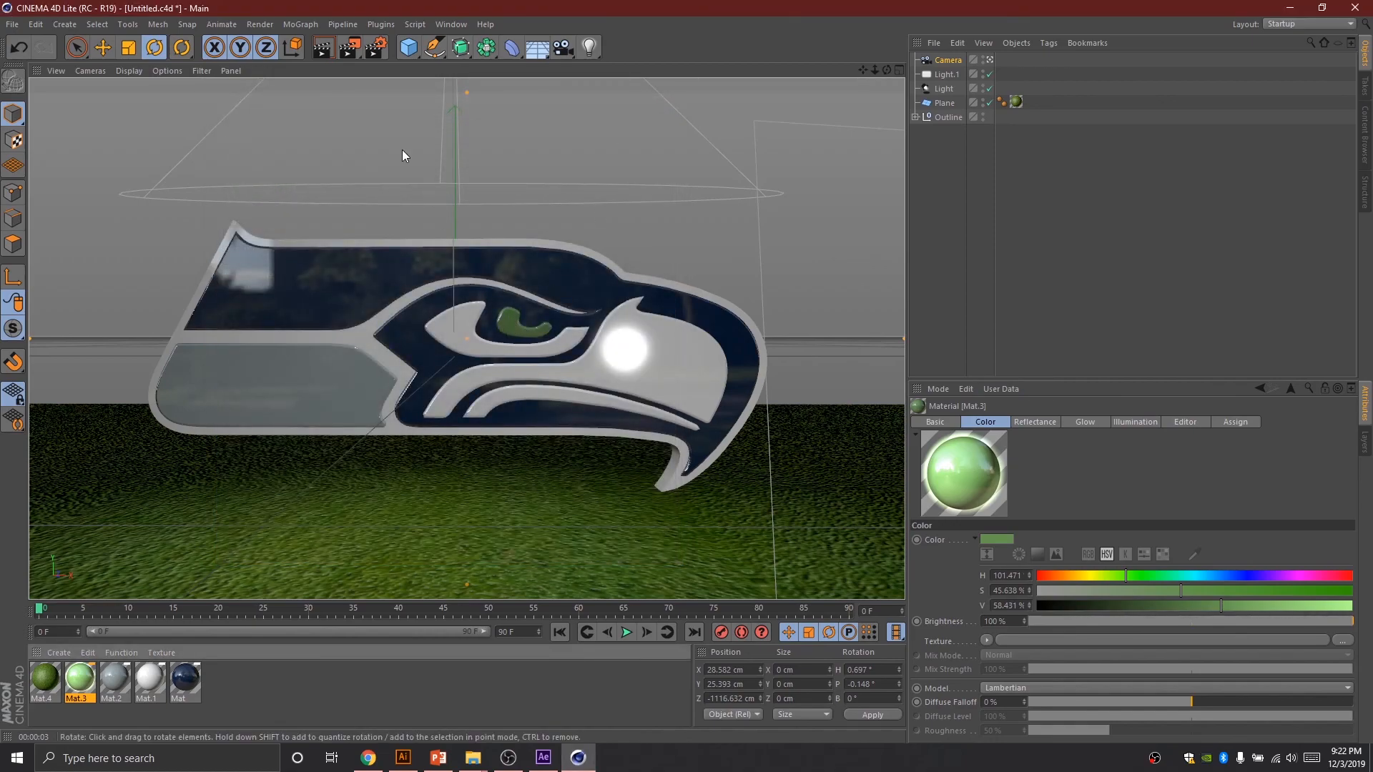
click(322, 57)
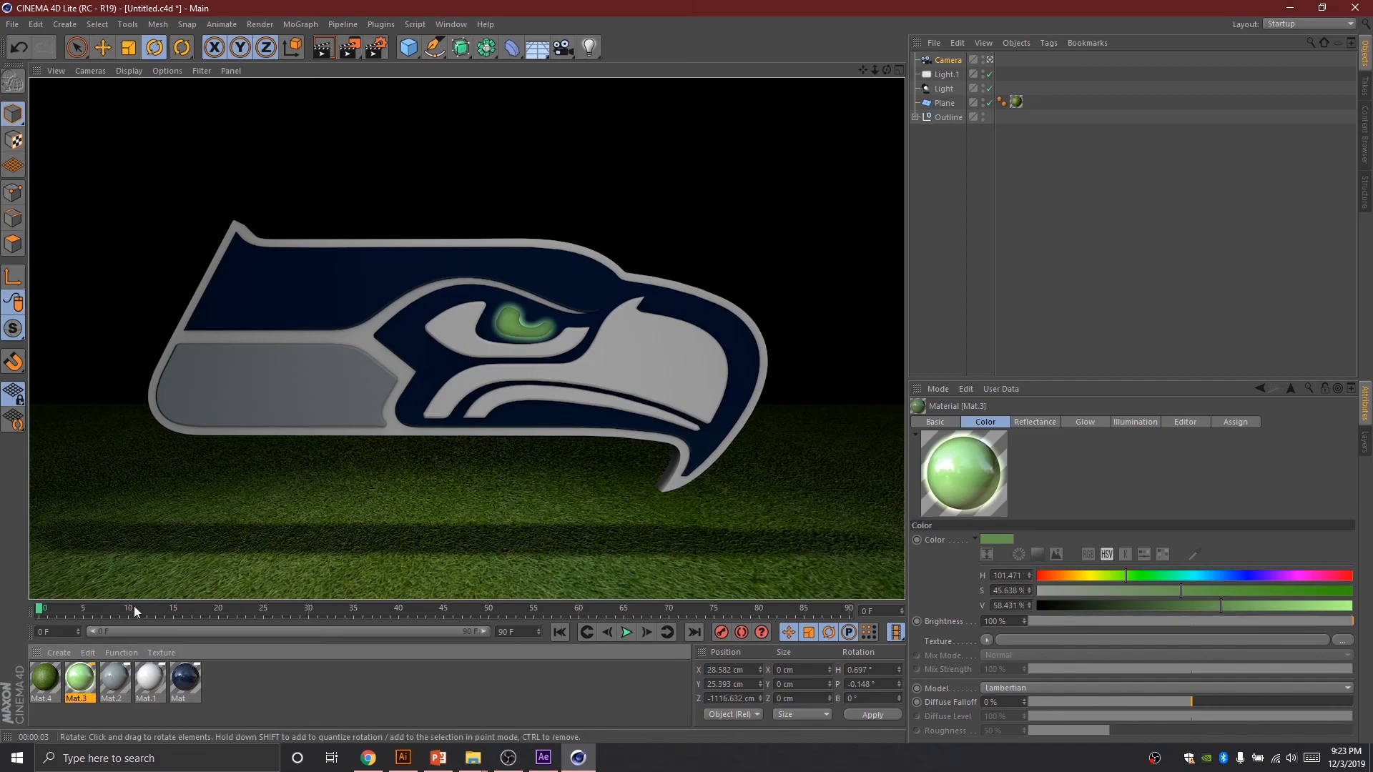
Reduce the Outer Strength of Mat.3's glow to 100%
double_click(79, 677)
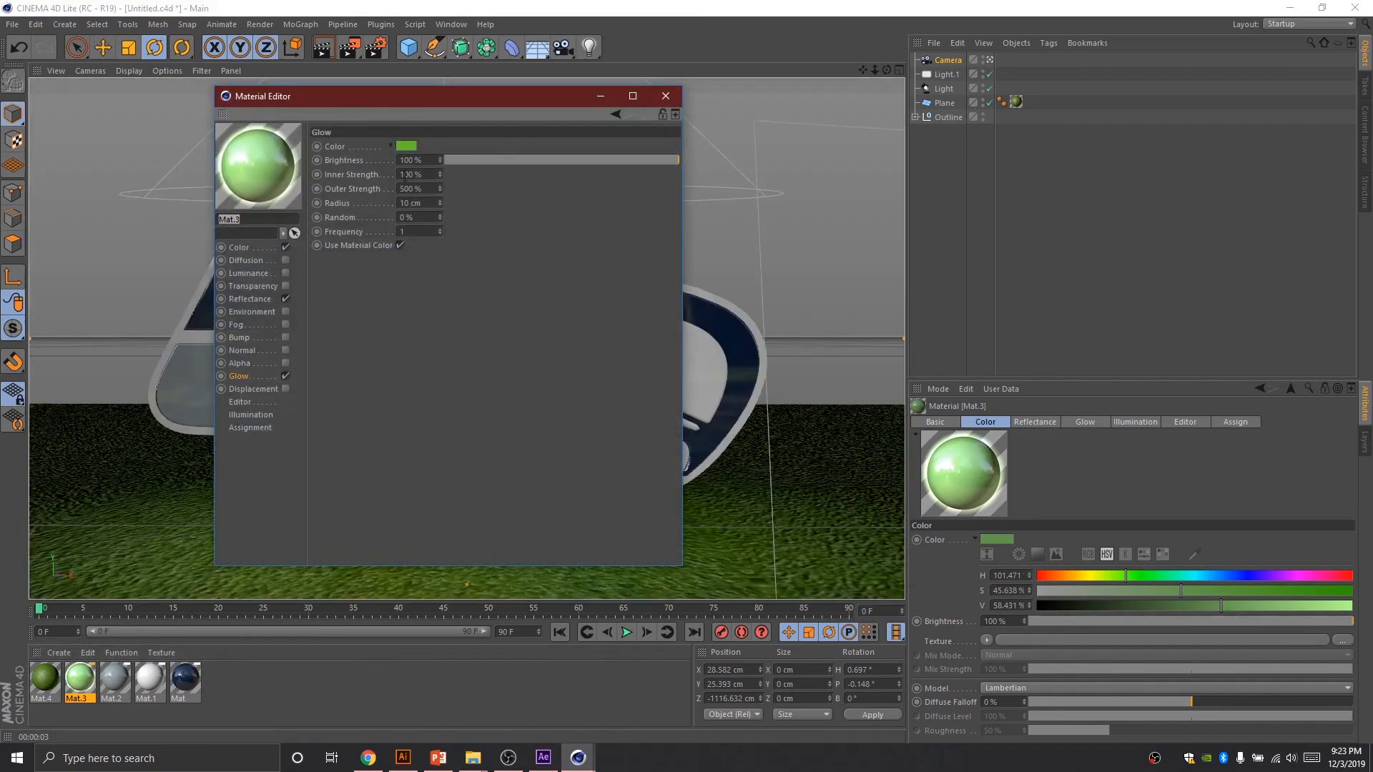
click(437, 190)
drag(440, 188, 440, 247)
drag(440, 189, 440, 250)
drag(439, 189, 440, 212)
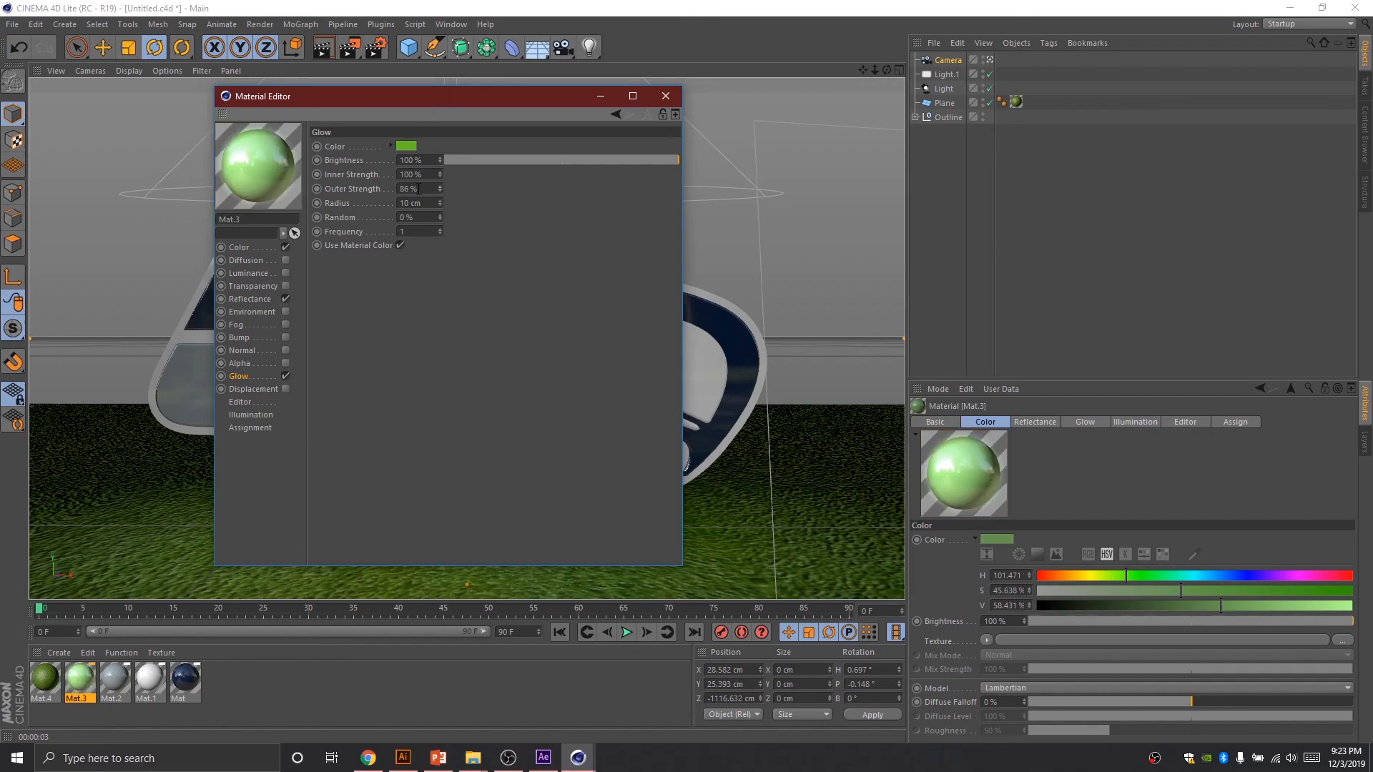
text(100)
key(Return)
Raise the Inner Strength of Mat.3's glow to 300% and render the view
drag(432, 175, 379, 175)
key(Return)
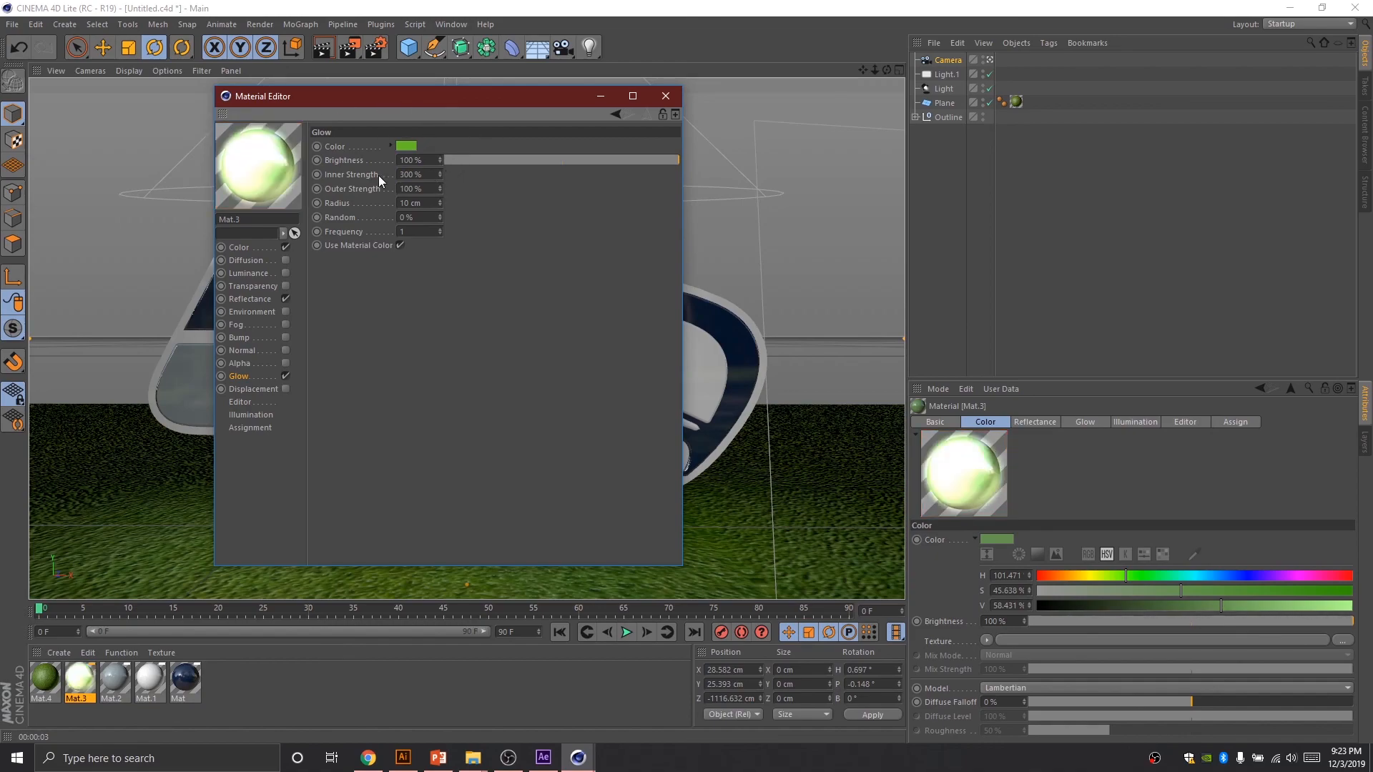
click(658, 98)
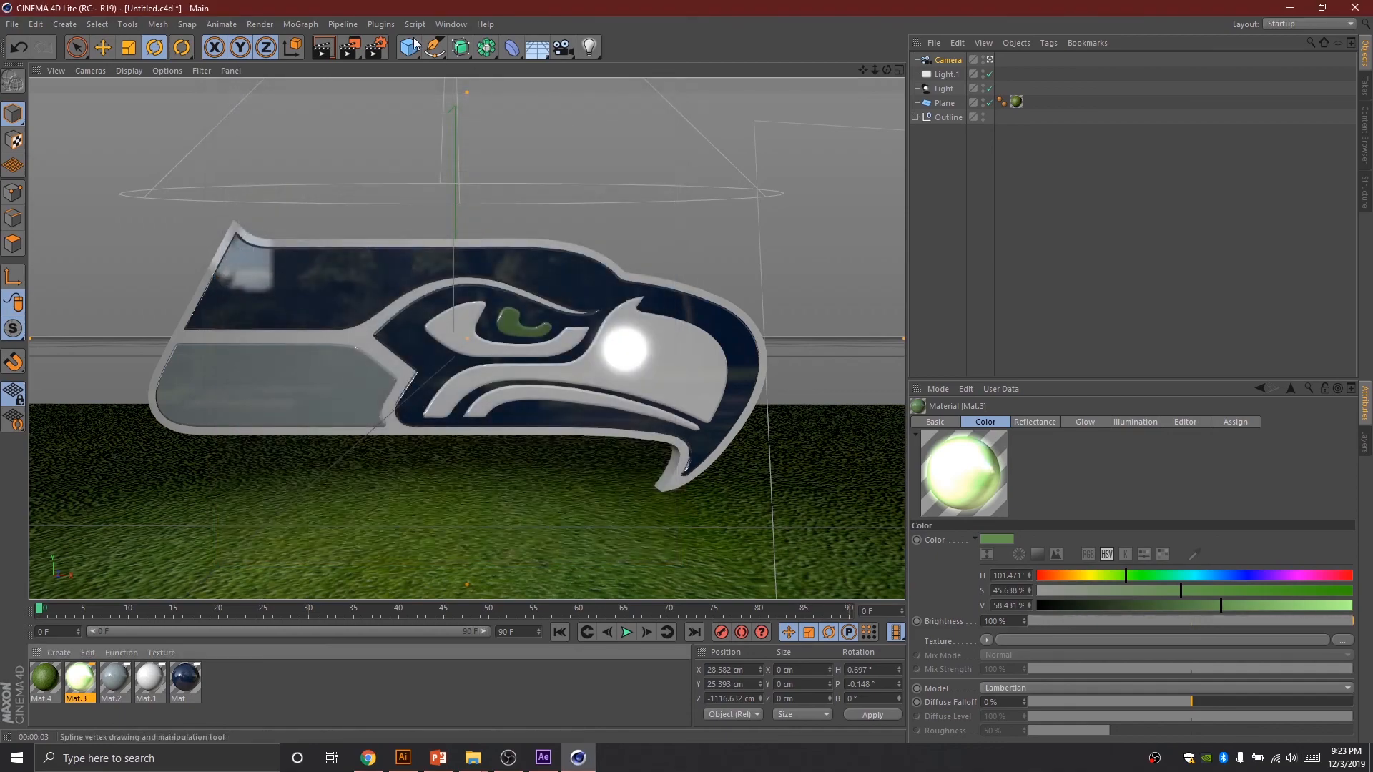
click(321, 50)
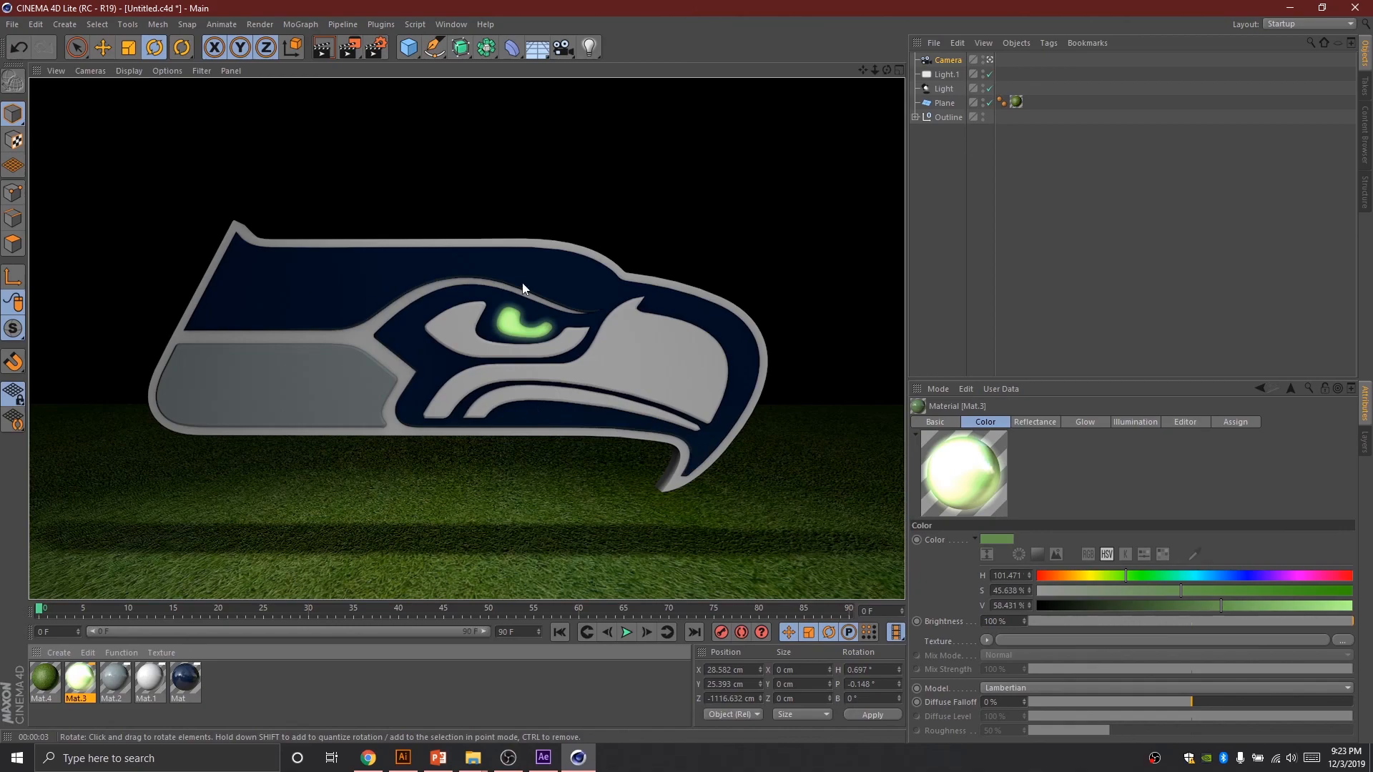
Move the camera in until the green eye fills the view, rendering the close-ups along the way
click(916, 170)
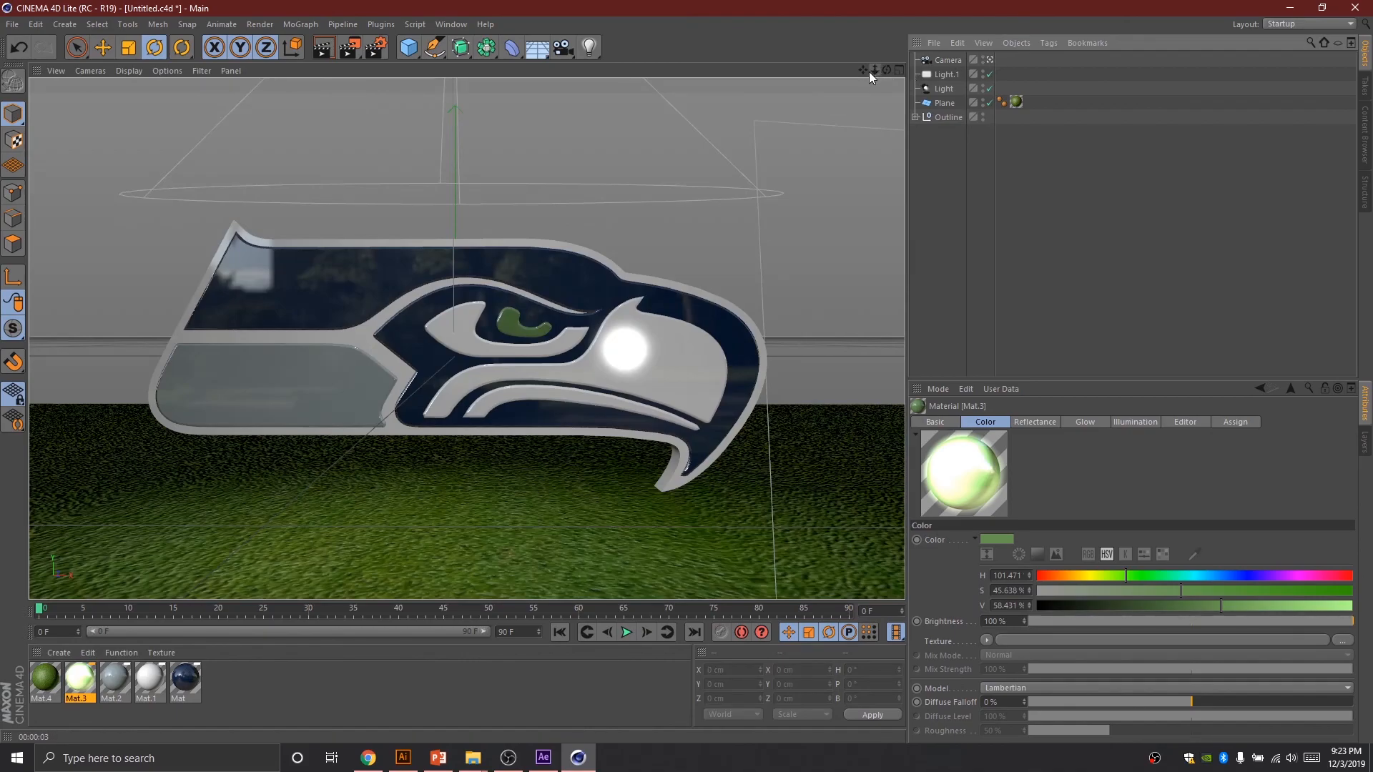
mouse_move(875, 70)
mouse_down()
mouse_move(951, 70)
mouse_move(738, 77)
mouse_move(973, 70)
mouse_move(864, 74)
mouse_move(715, 107)
mouse_move(938, 70)
mouse_move(878, 86)
mouse_up()
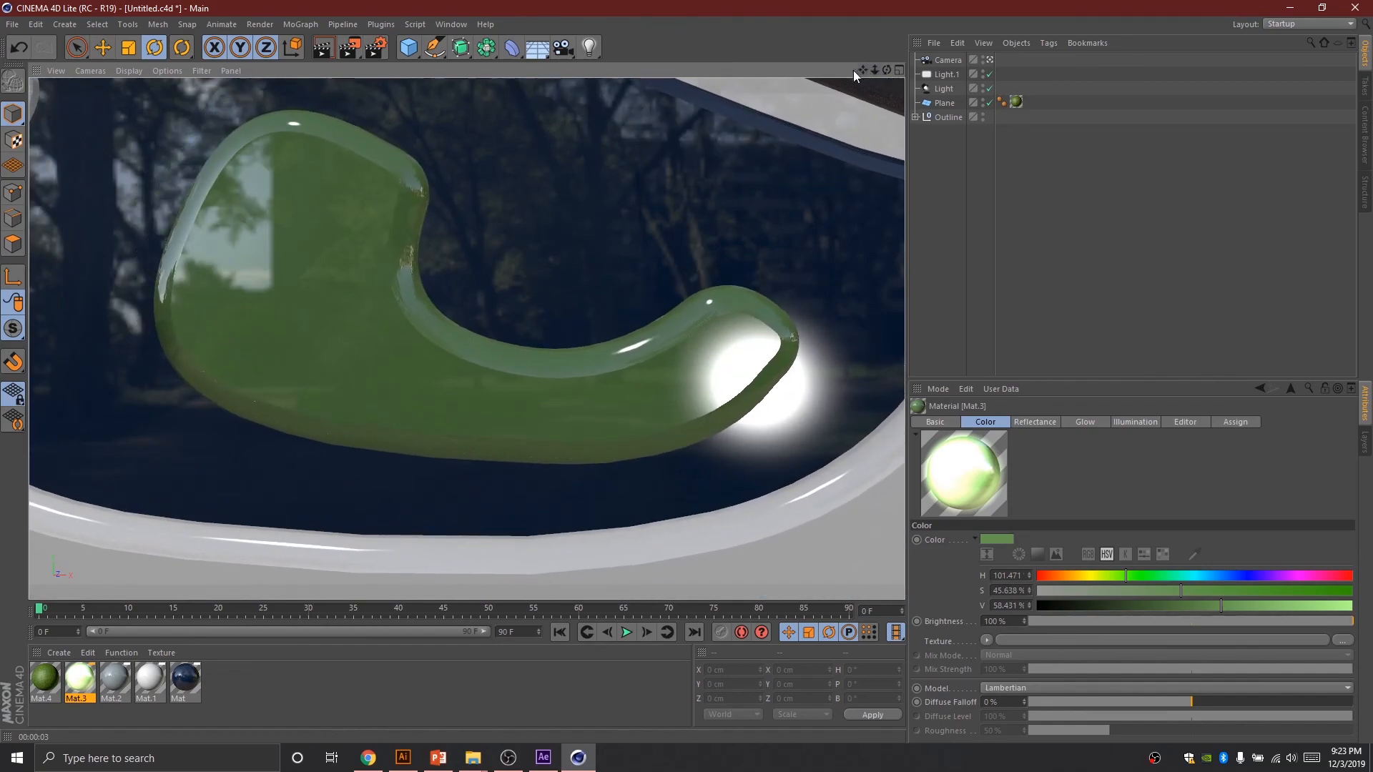
click(320, 49)
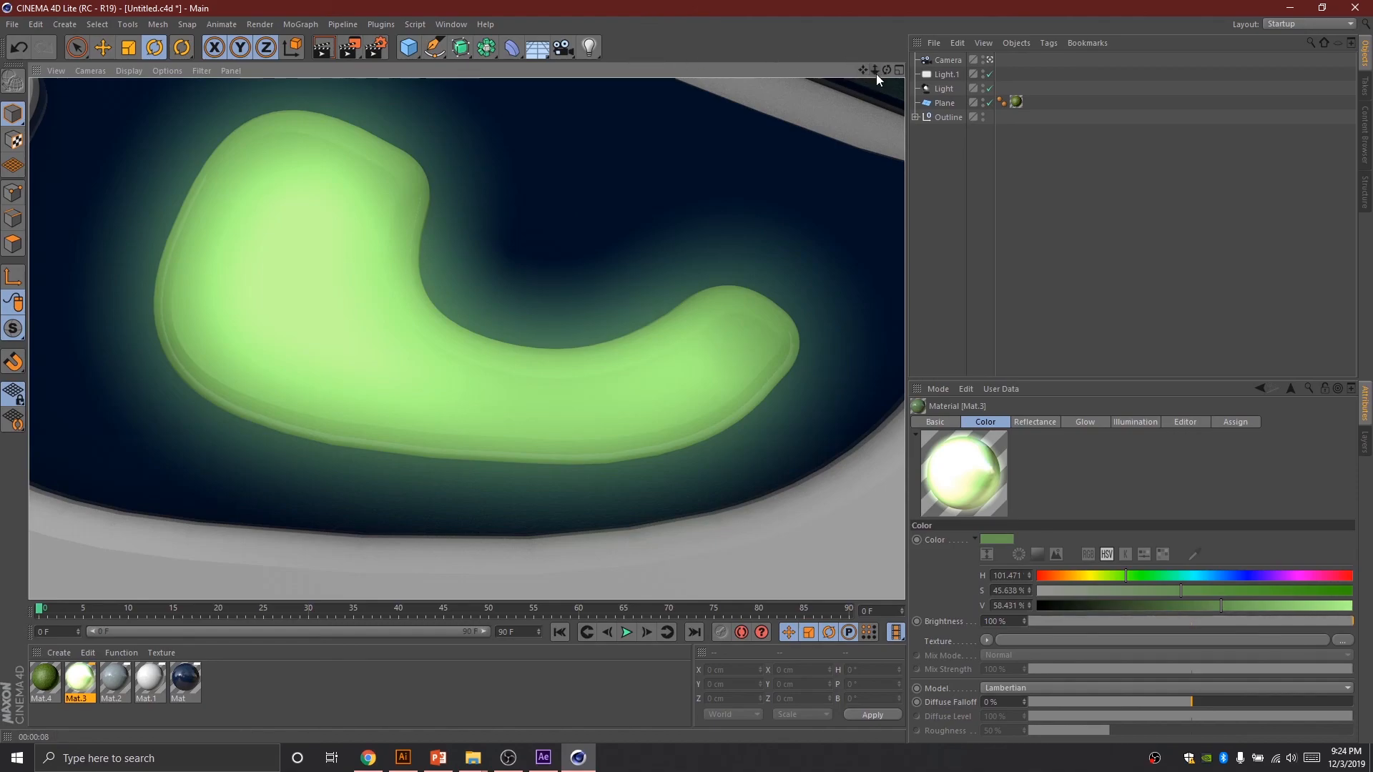
drag(877, 74, 951, 74)
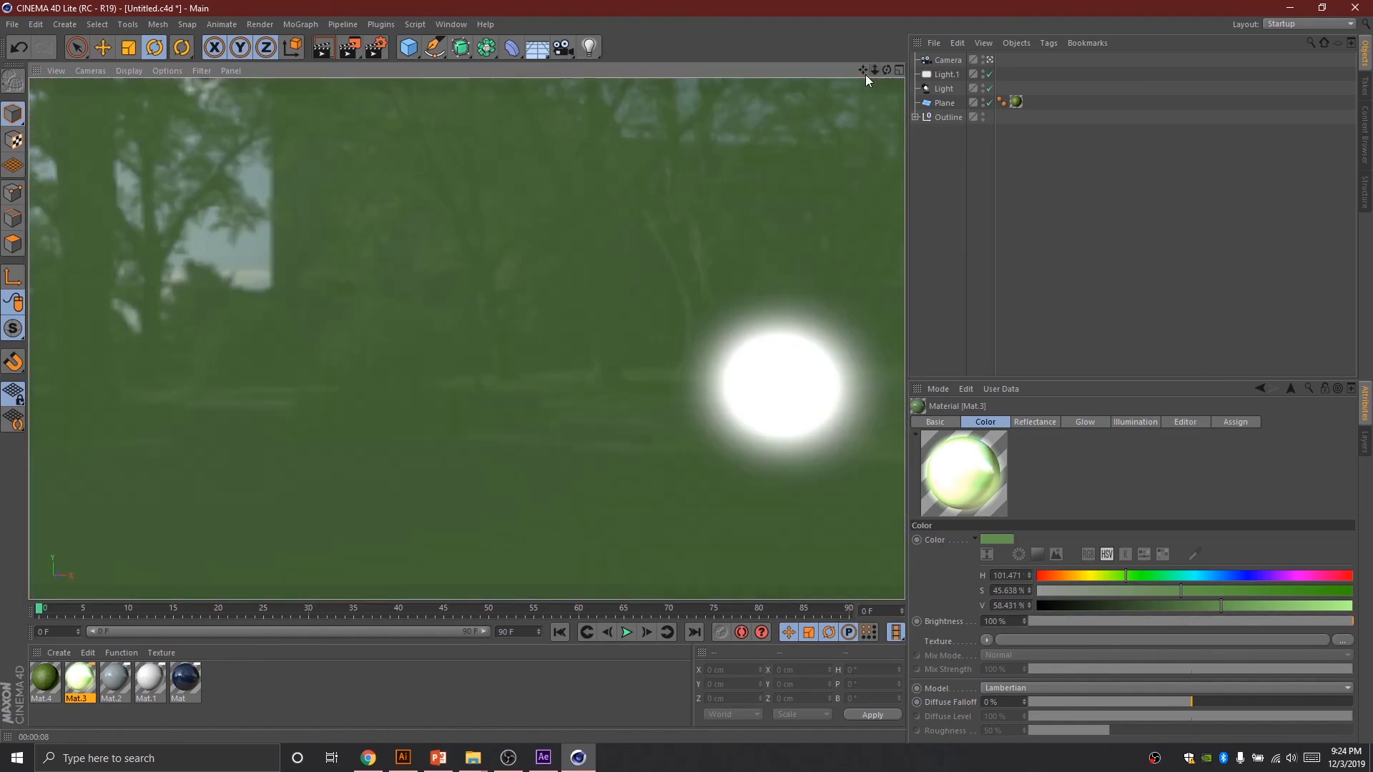
click(320, 53)
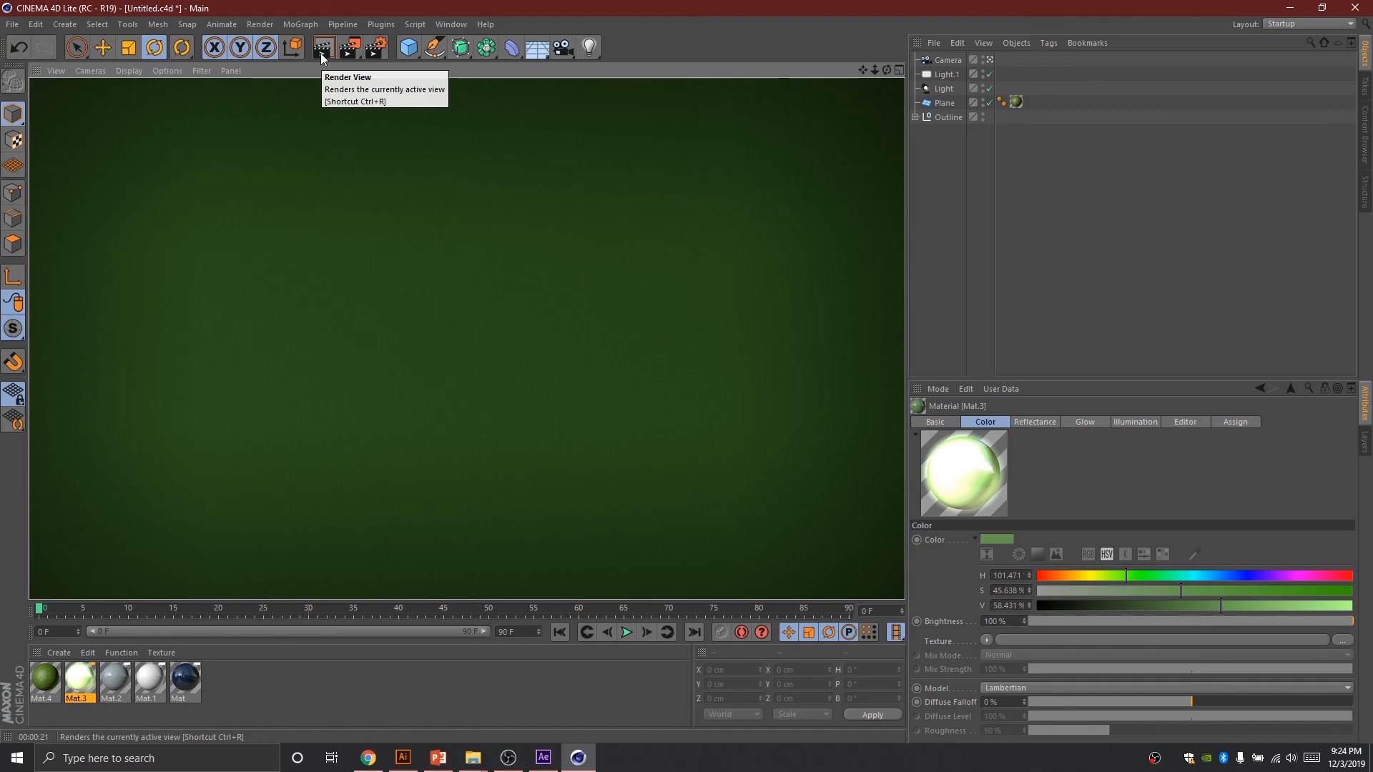
click(413, 679)
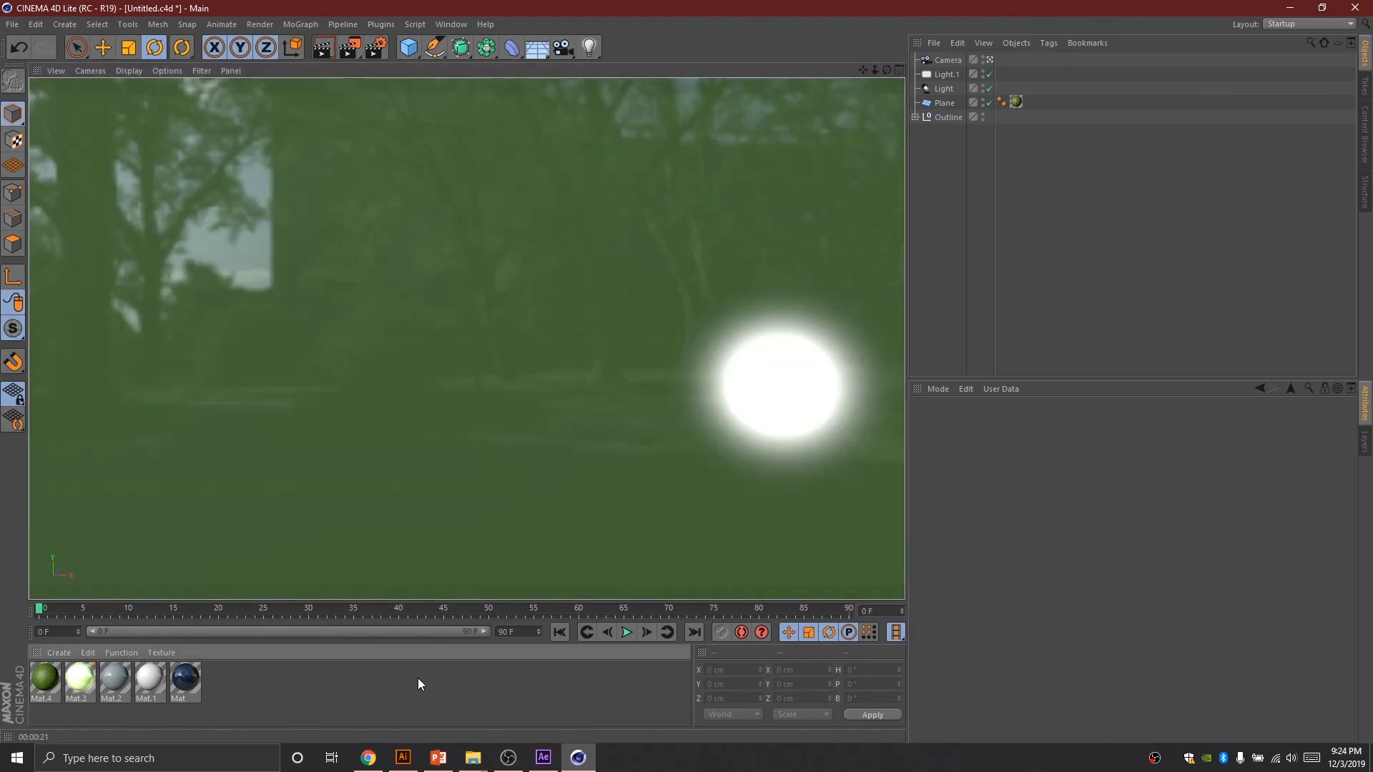
Keyframe the camera's position and rotation coordinates at frame 0 and advance the timeline to frame 60
click(943, 61)
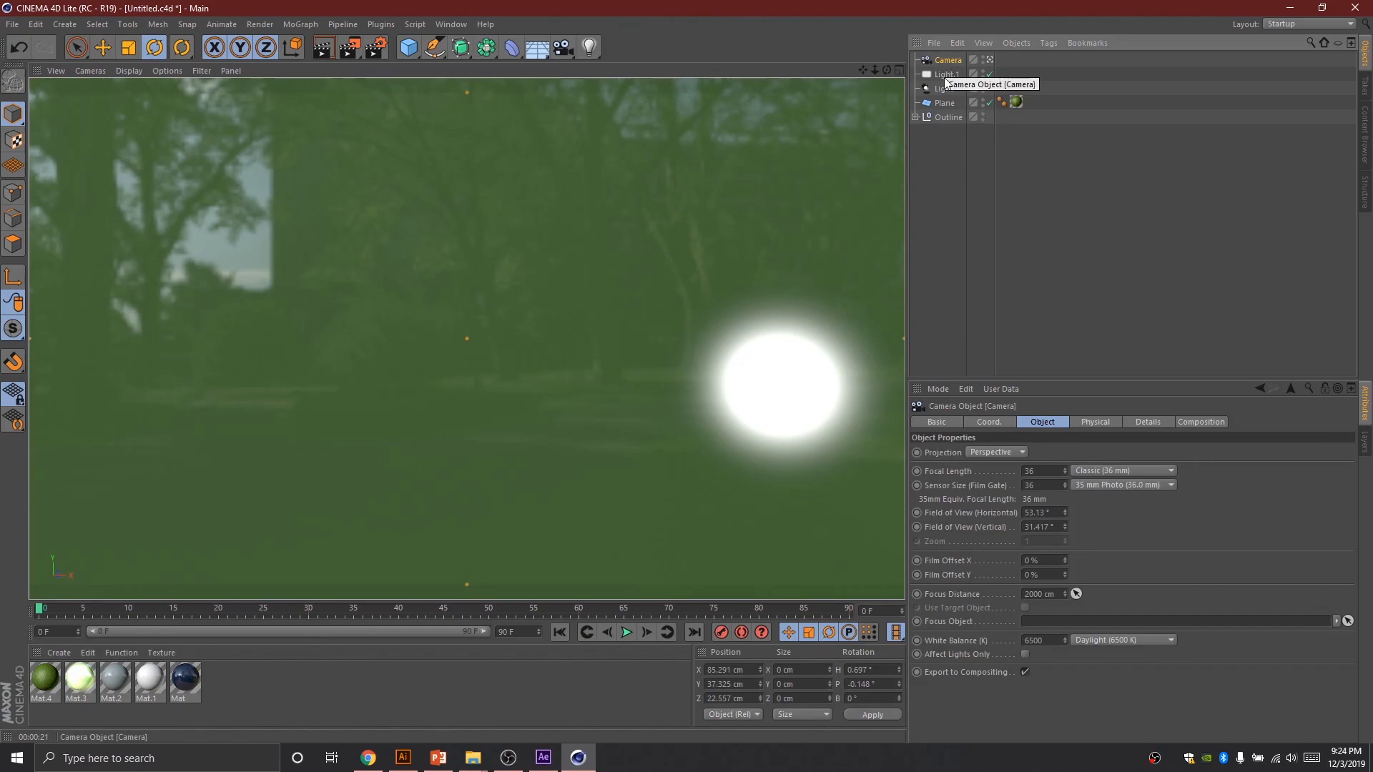
click(999, 425)
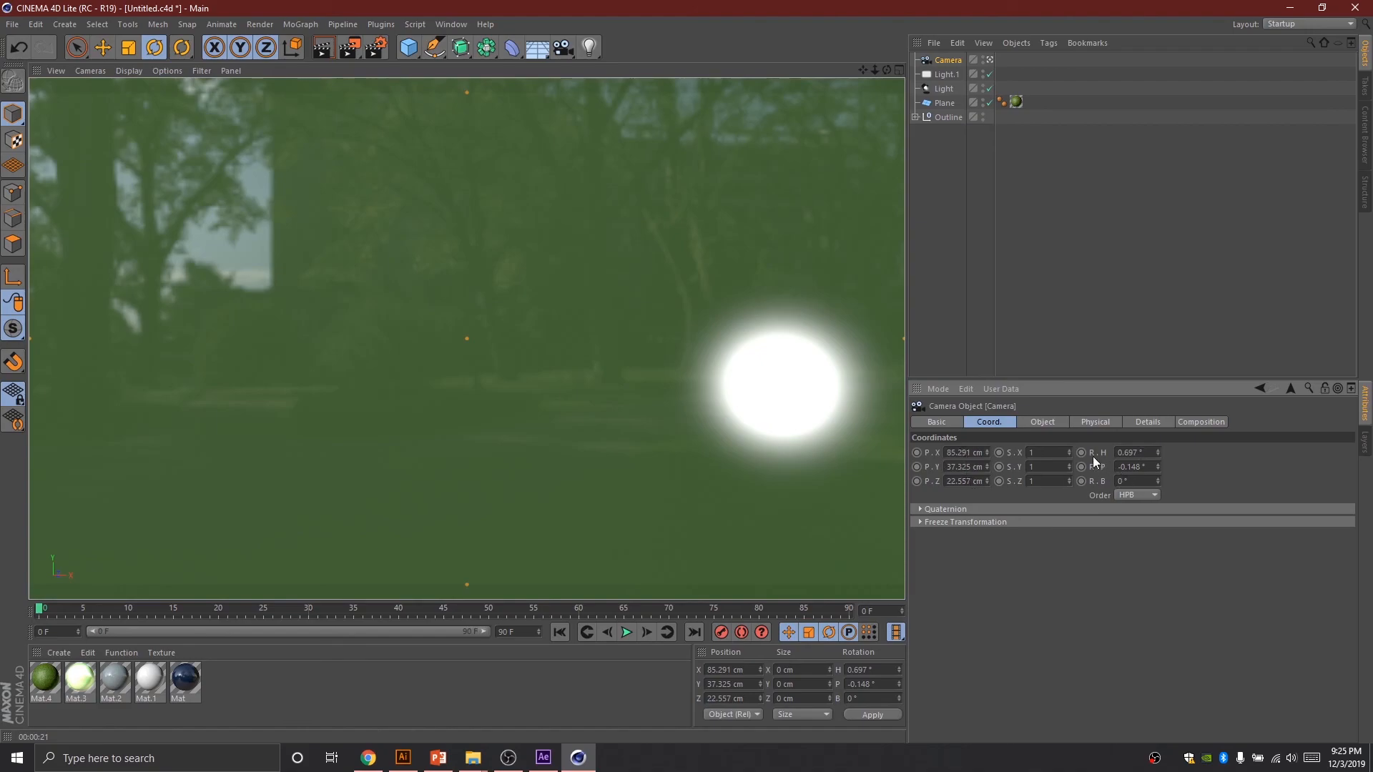
click(916, 453)
click(916, 467)
click(917, 481)
click(1081, 481)
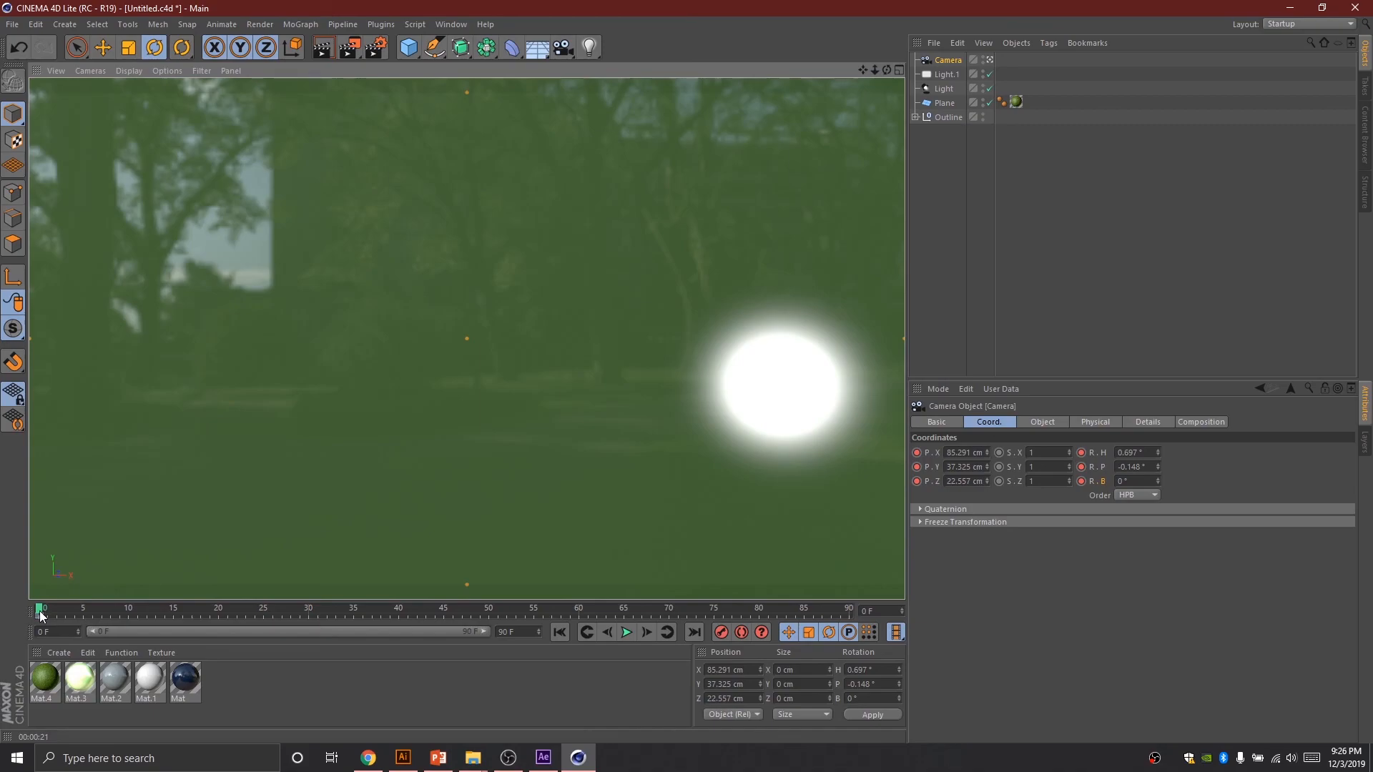
drag(40, 614, 583, 616)
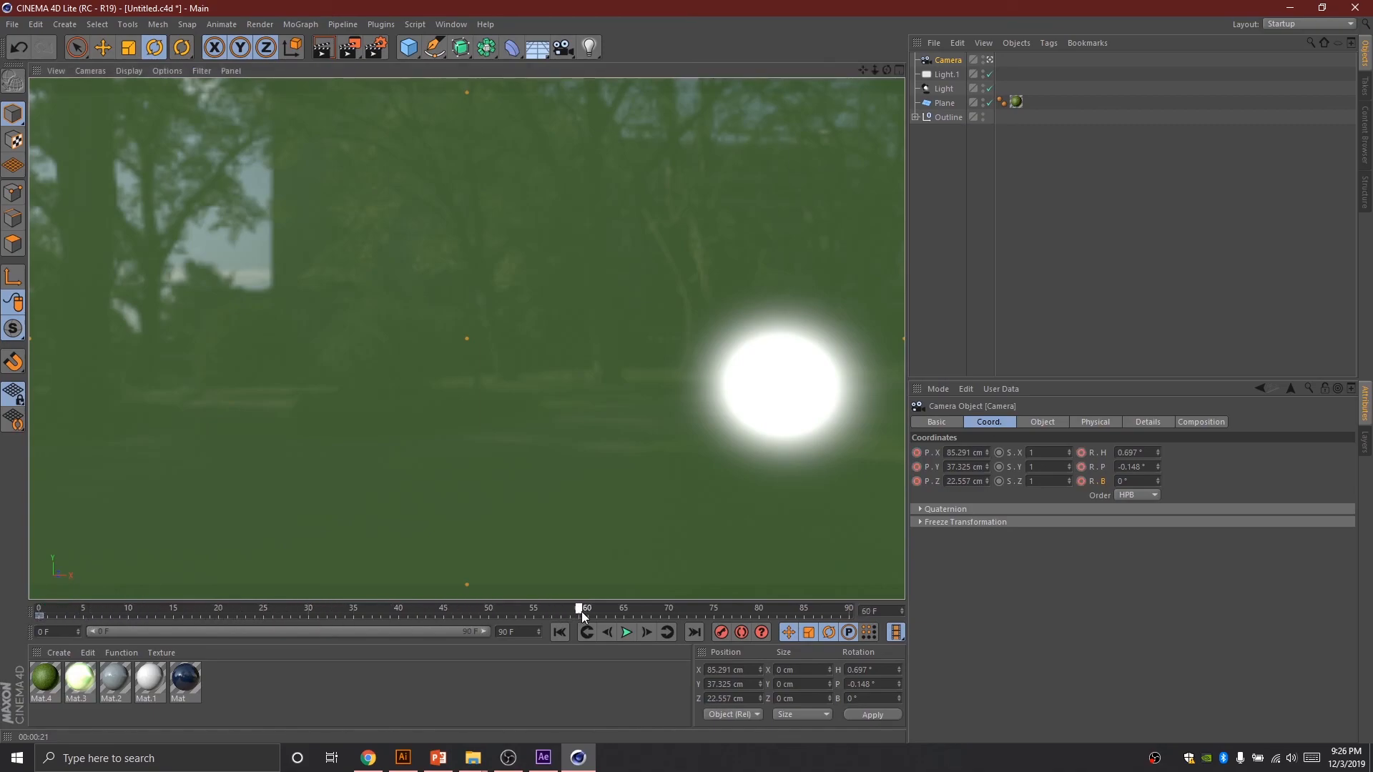
drag(875, 69, 907, 59)
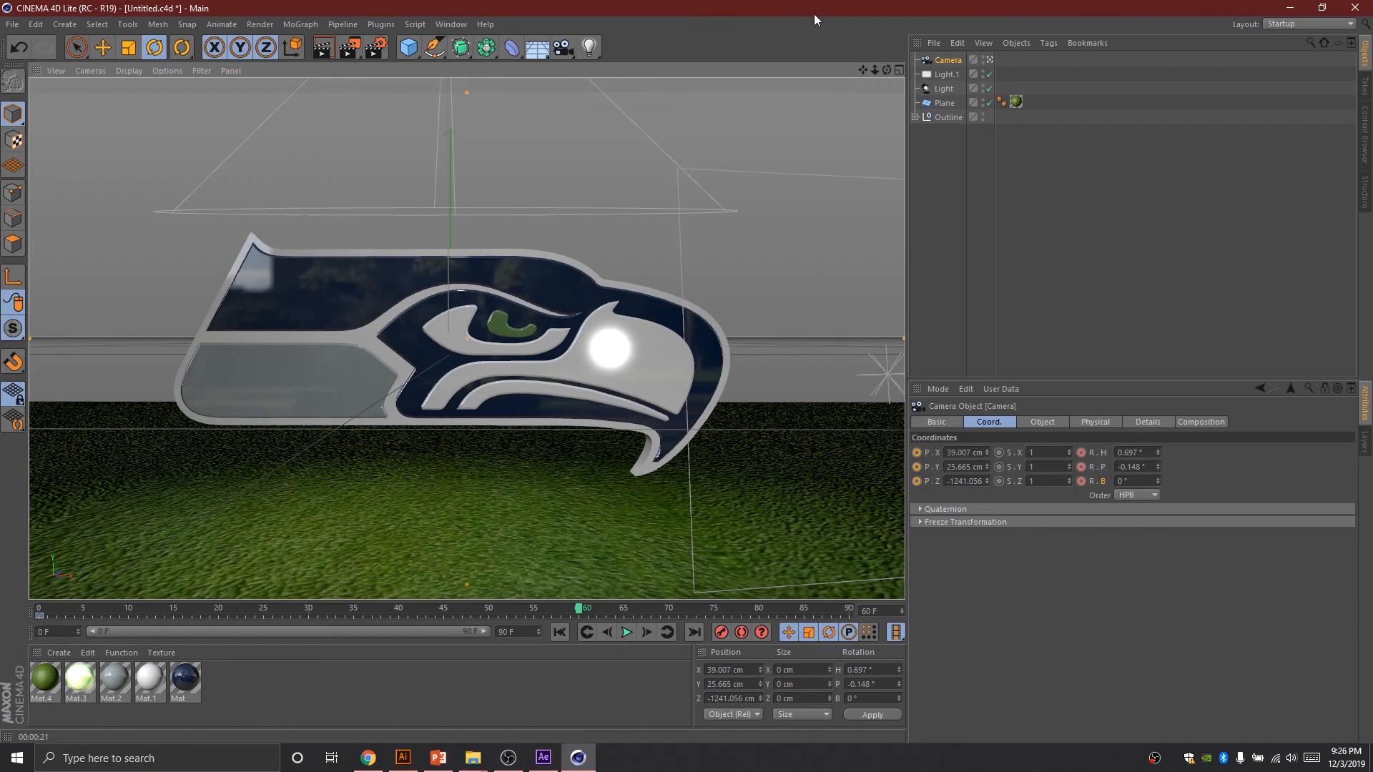
drag(886, 68, 987, 172)
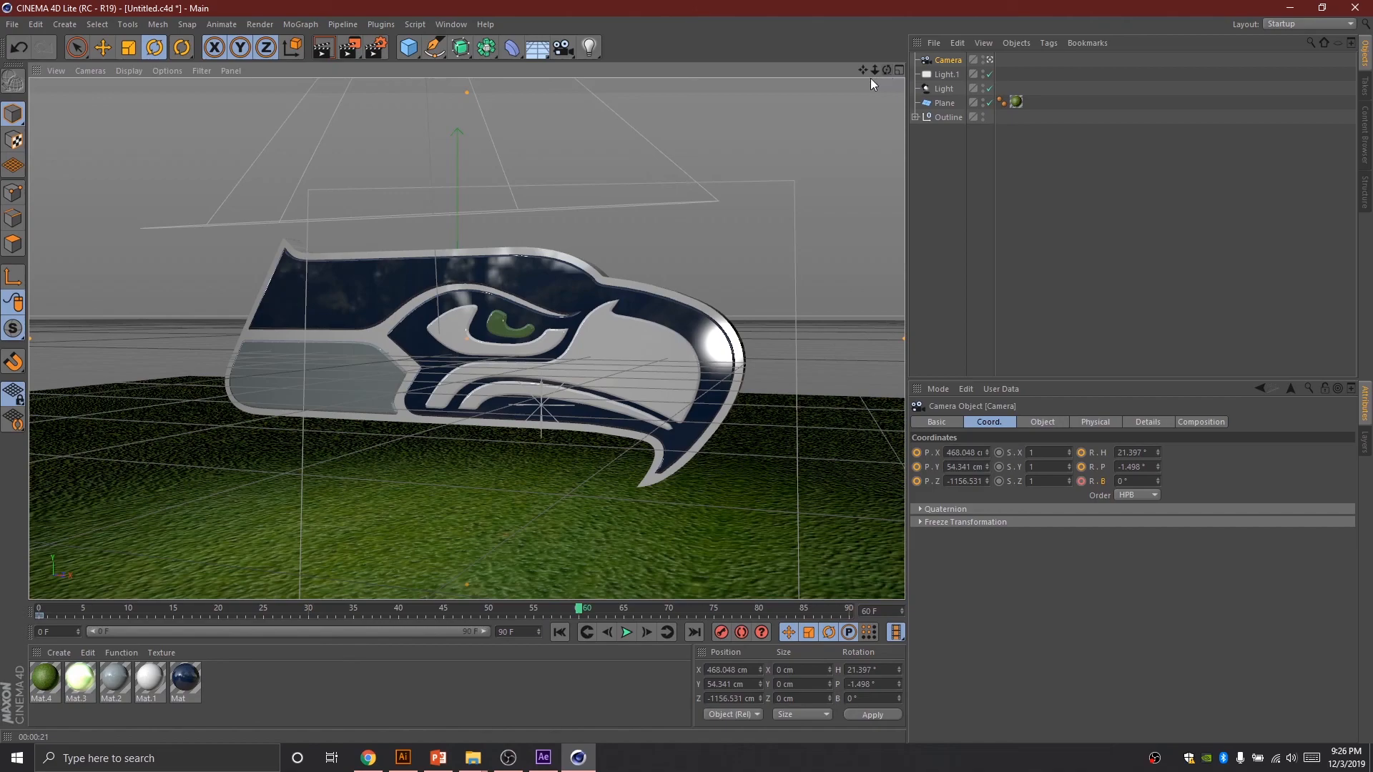
key(ctrl+z)
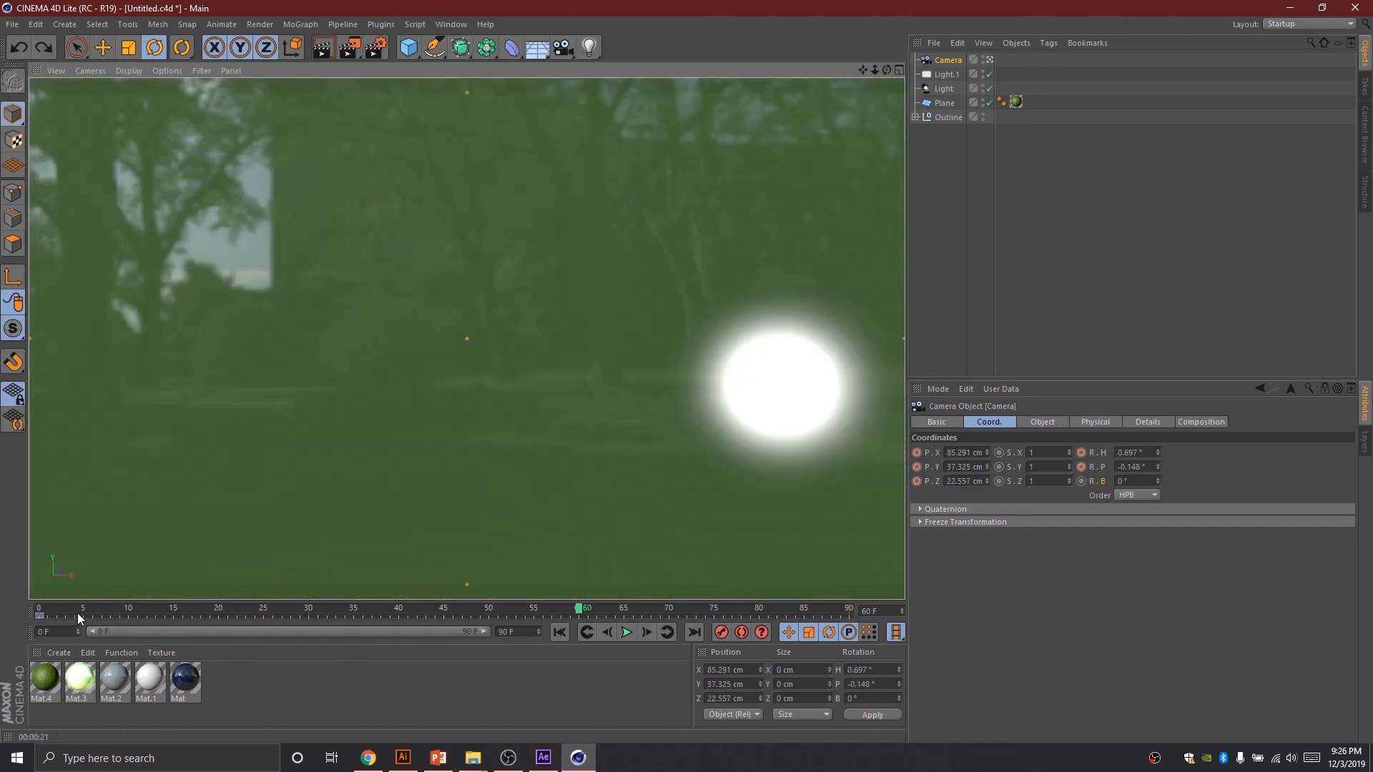
Pull the camera straight back to frame the whole logo, at about Z -1175 cm, and keyframe its X, Y and Z position at frame 60
drag(874, 69, 780, 73)
scroll(467, 338, down, 6)
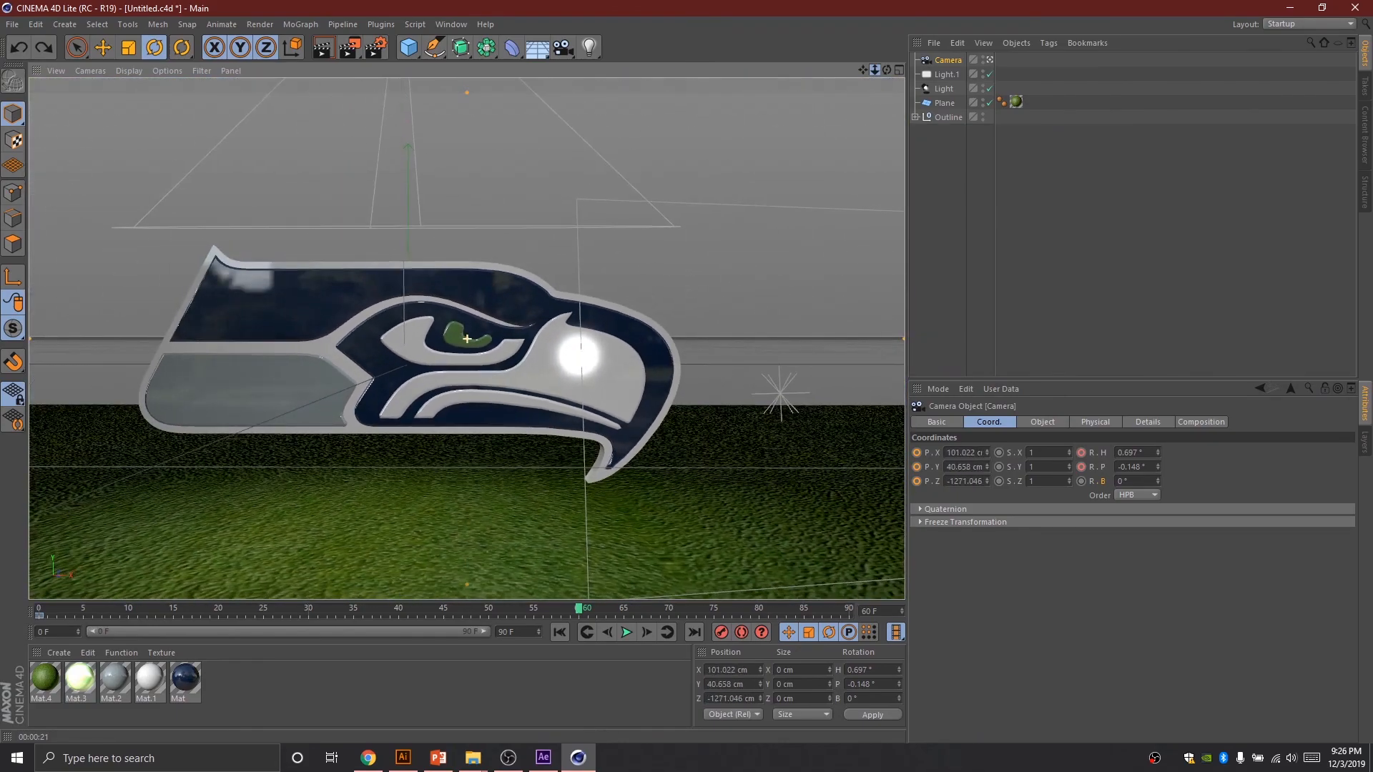
scroll(466, 338, down, 1)
drag(864, 70, 891, 70)
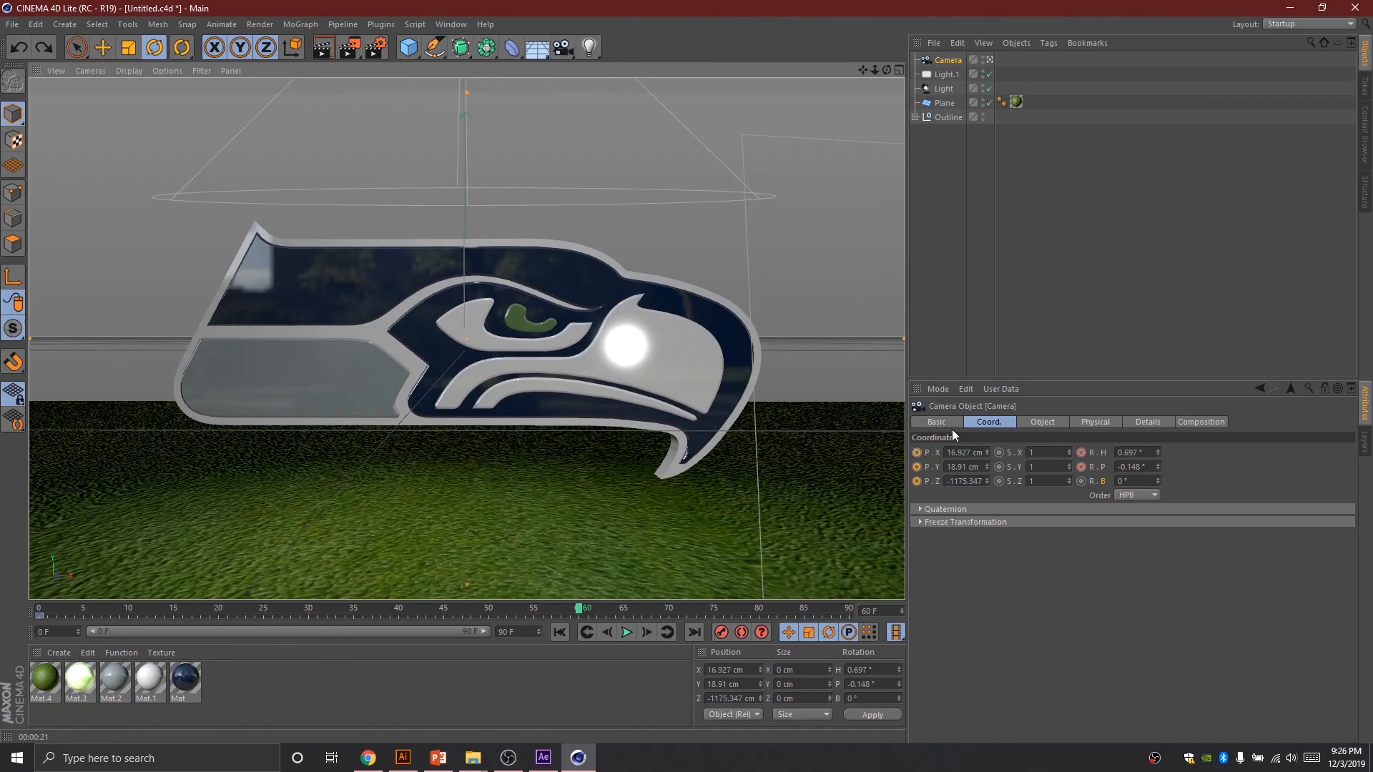
click(917, 454)
click(917, 467)
click(917, 481)
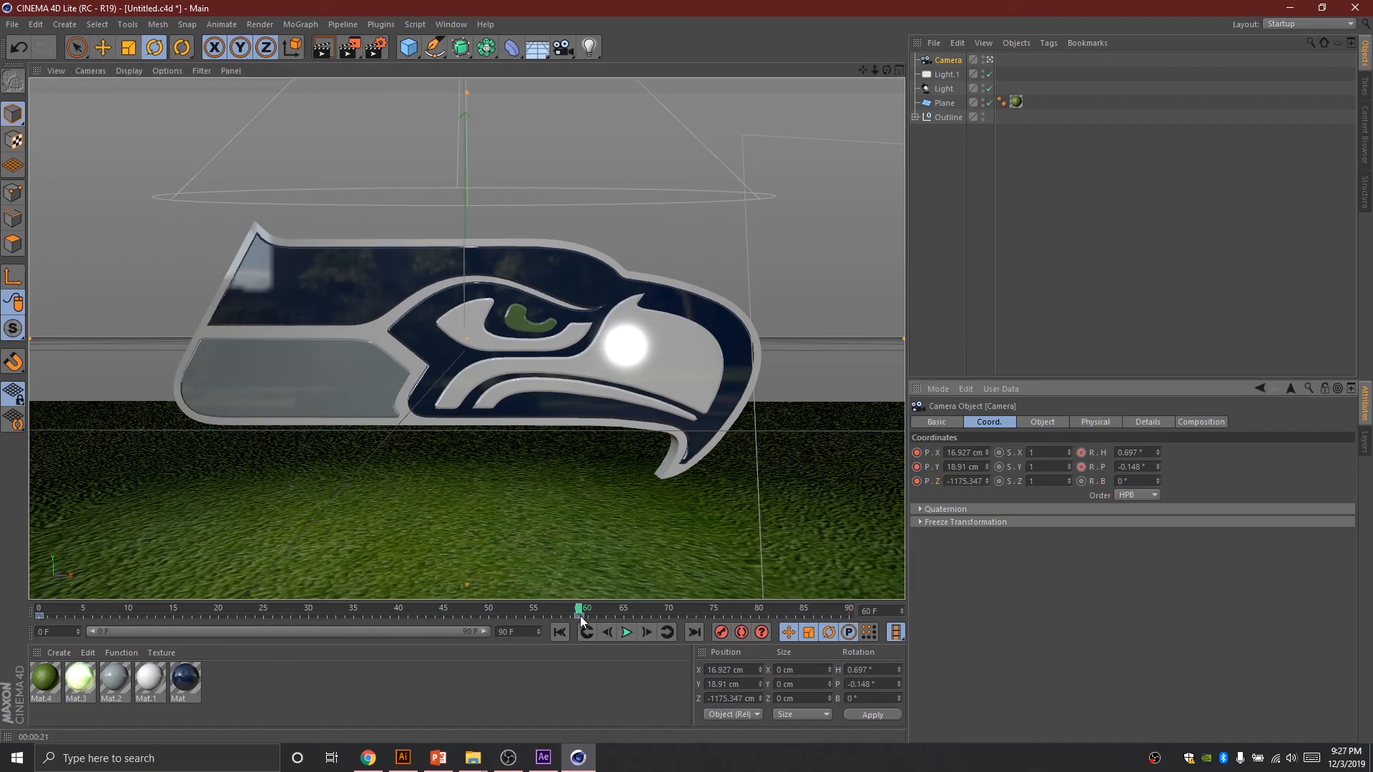
Play back the camera pull-out from frame 0 to check its speed
drag(580, 610, 36, 624)
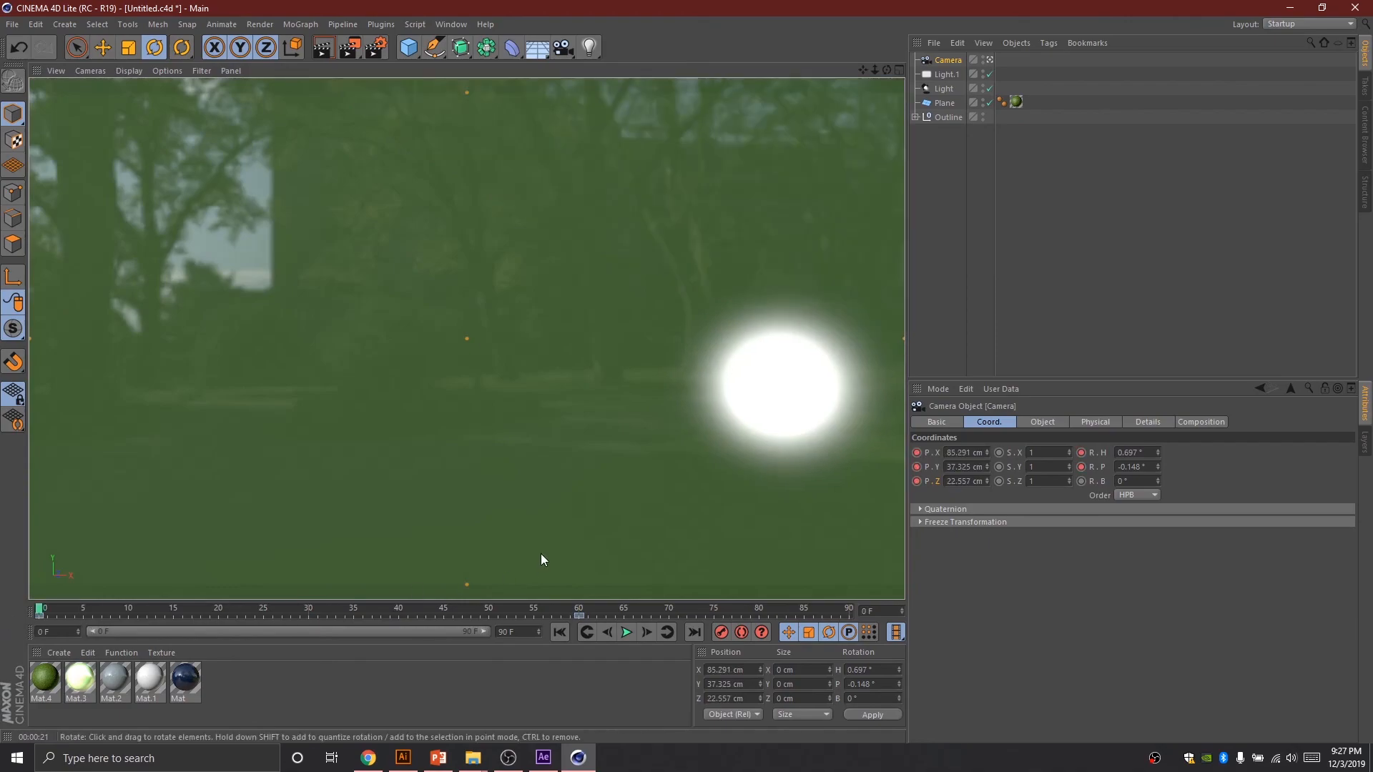
click(625, 635)
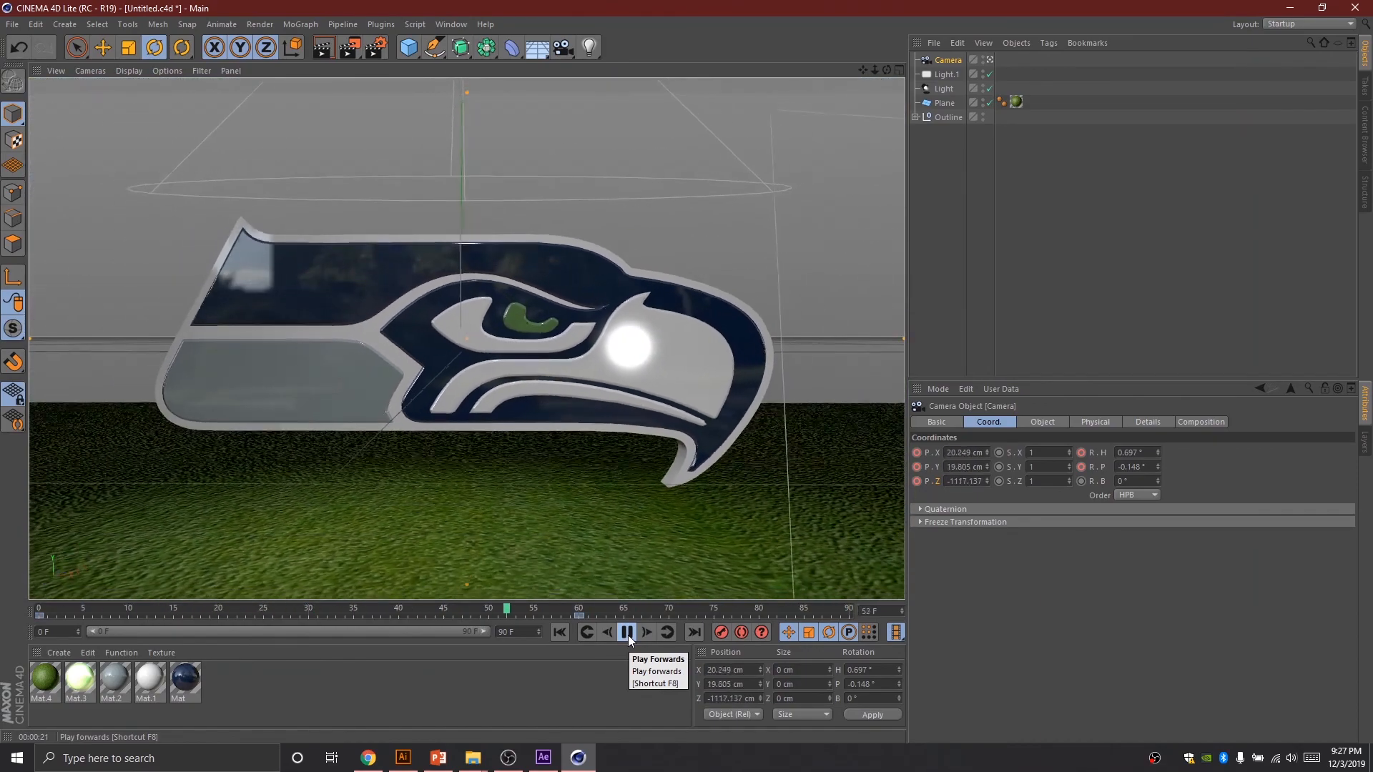
click(627, 633)
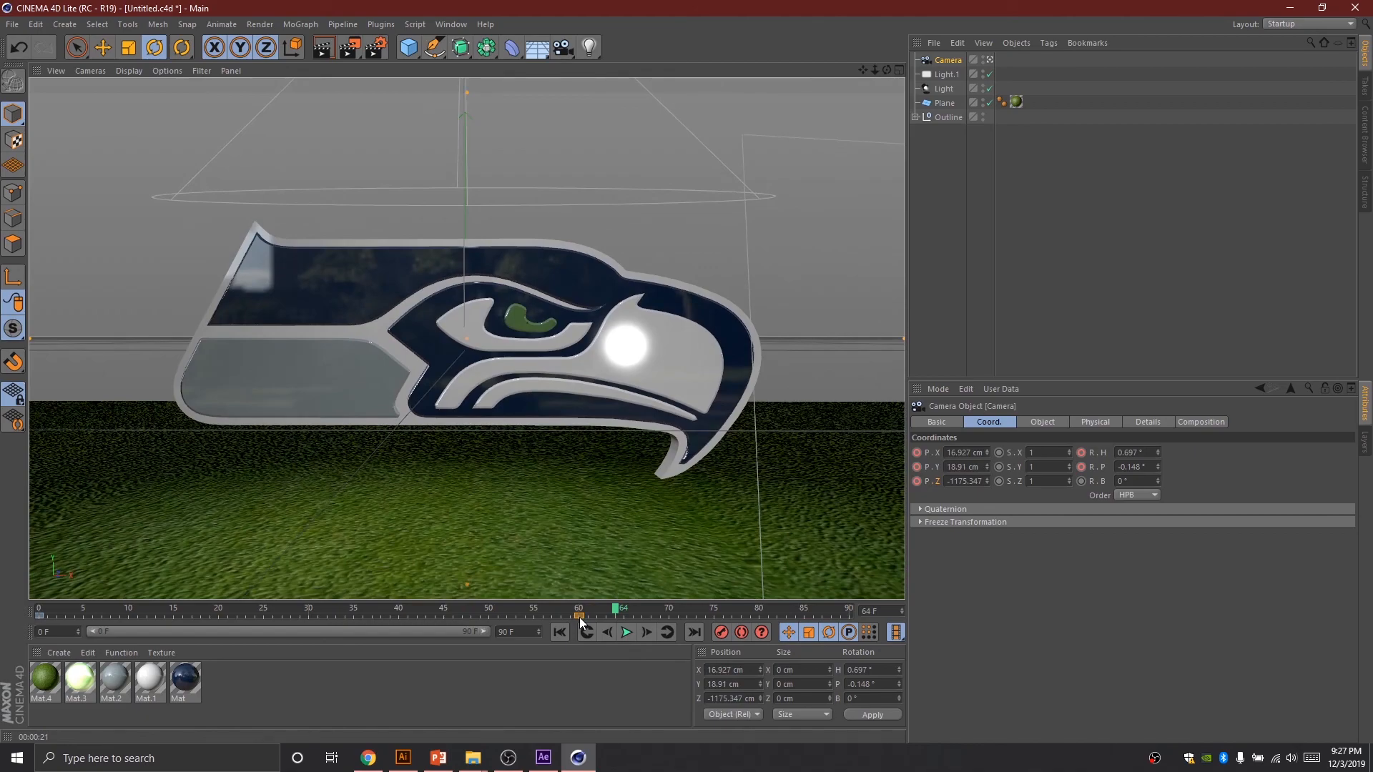
Move the camera keyframe from frame 60 to frame 90 and play back the retimed pull-out
drag(580, 616, 849, 618)
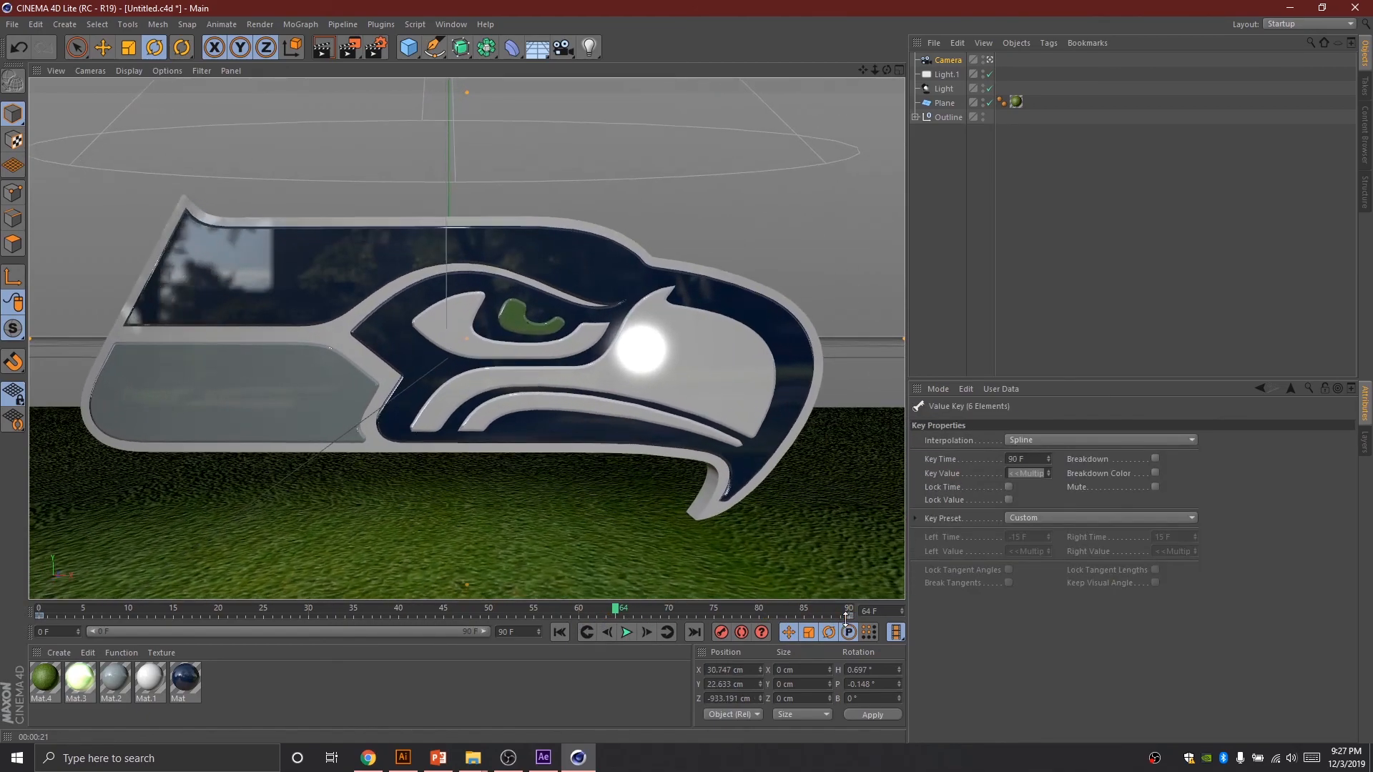
click(627, 632)
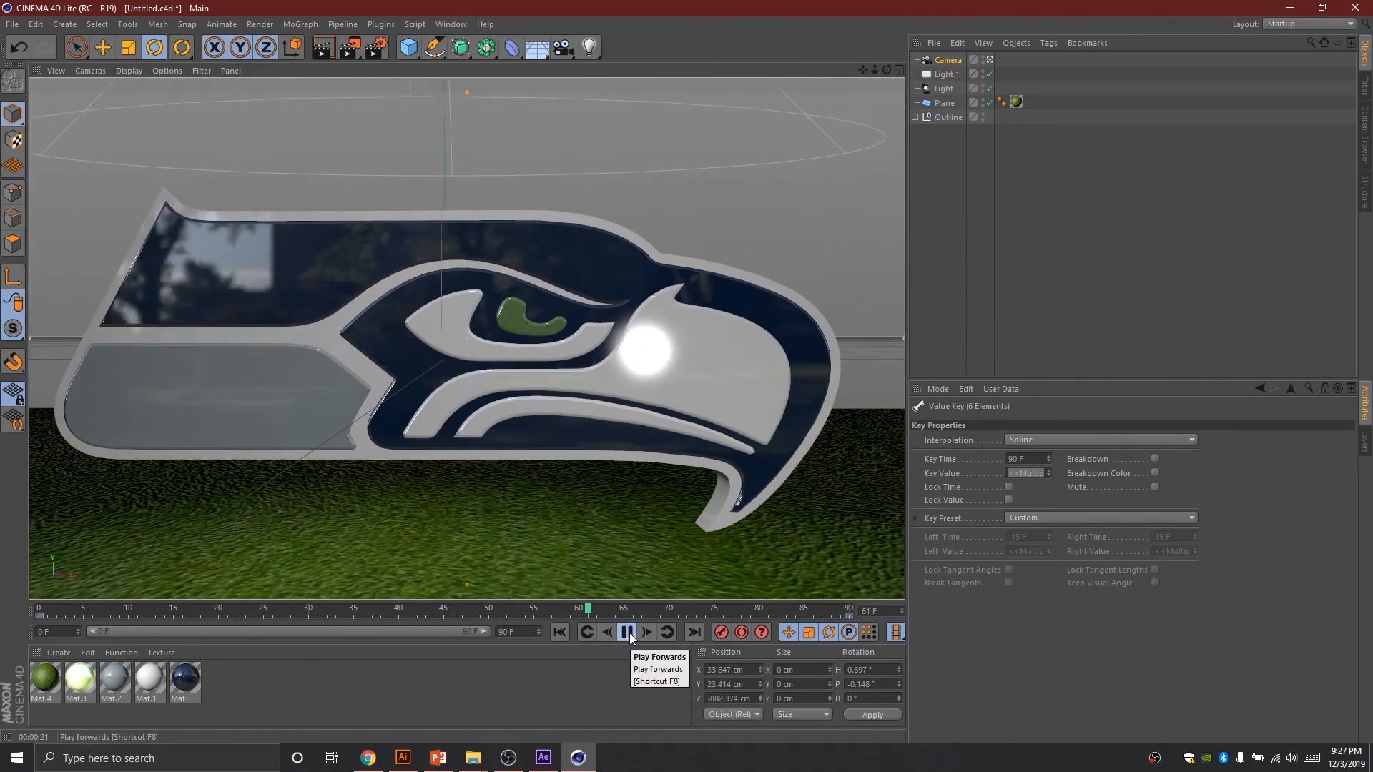
click(629, 633)
drag(643, 613, 813, 613)
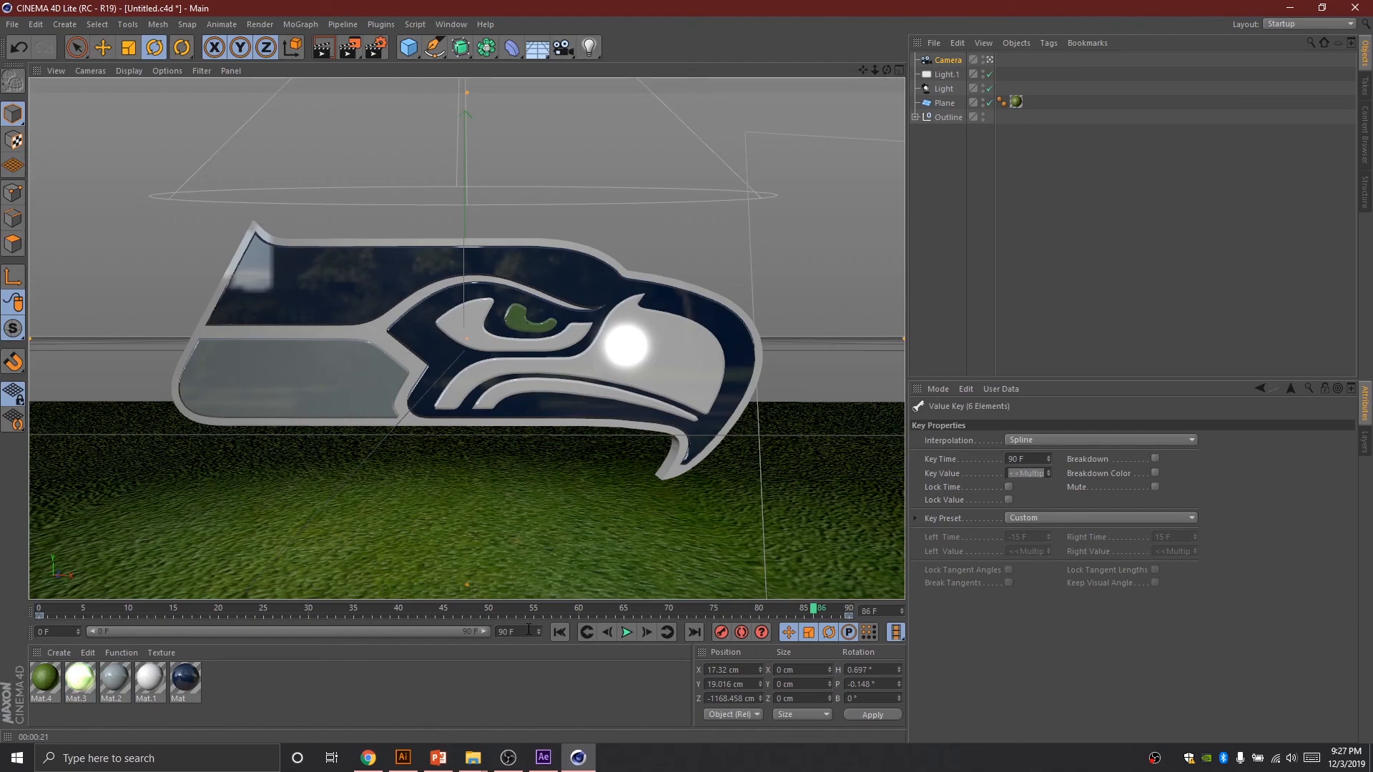
Extend the timeline and its preview range to 120 frames and play back the animation
click(529, 630)
key(Return)
drag(387, 631, 496, 634)
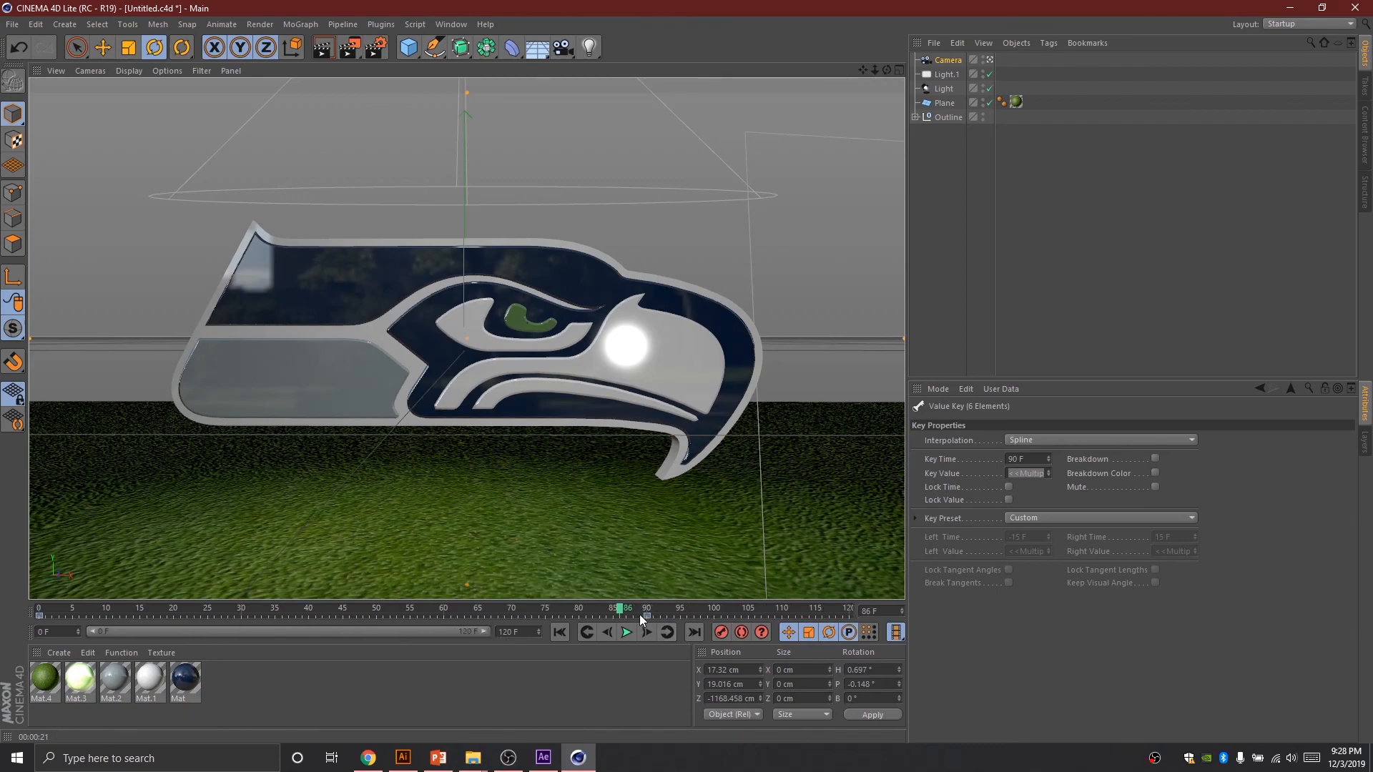
click(625, 632)
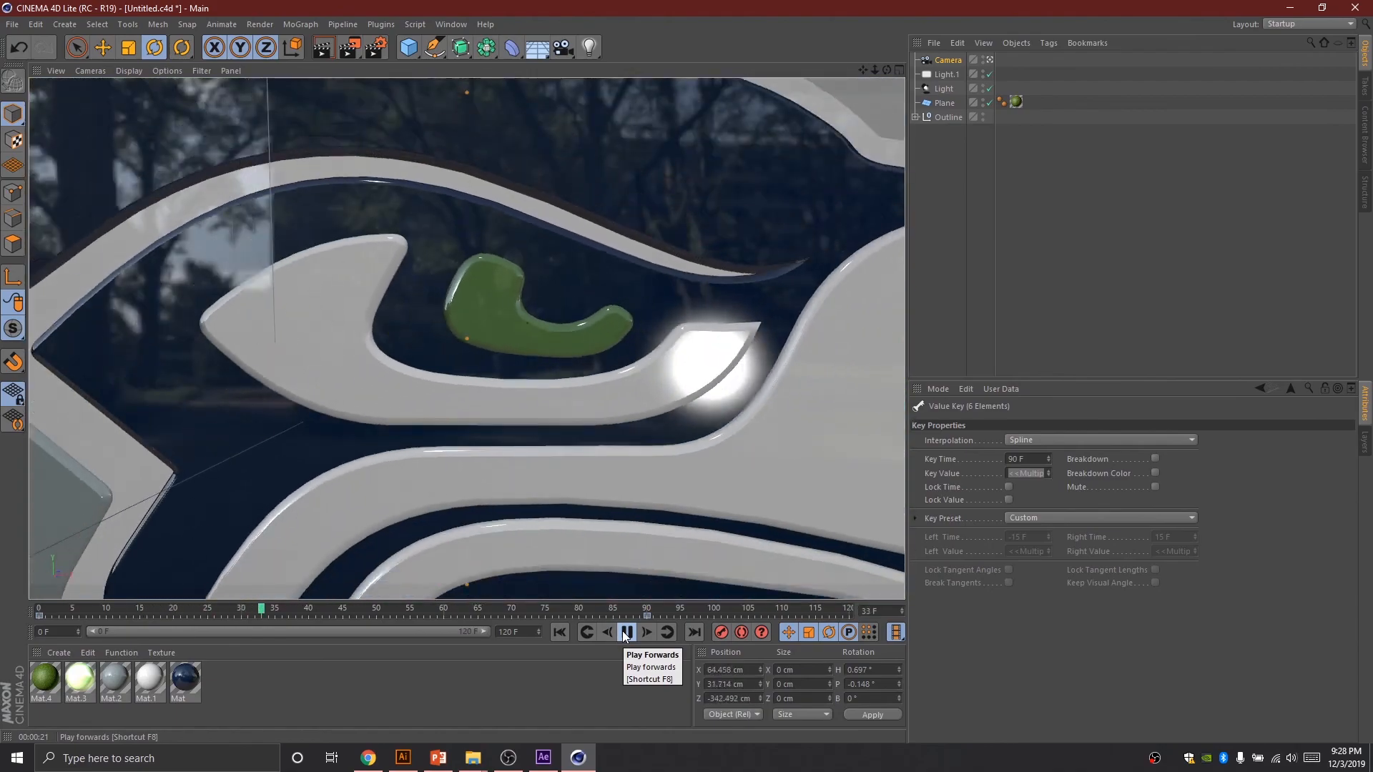
click(625, 632)
Try orbiting the camera around the logo to a heading of about 49° at frame 110, keyframing its position and rotation there
drag(561, 612, 648, 612)
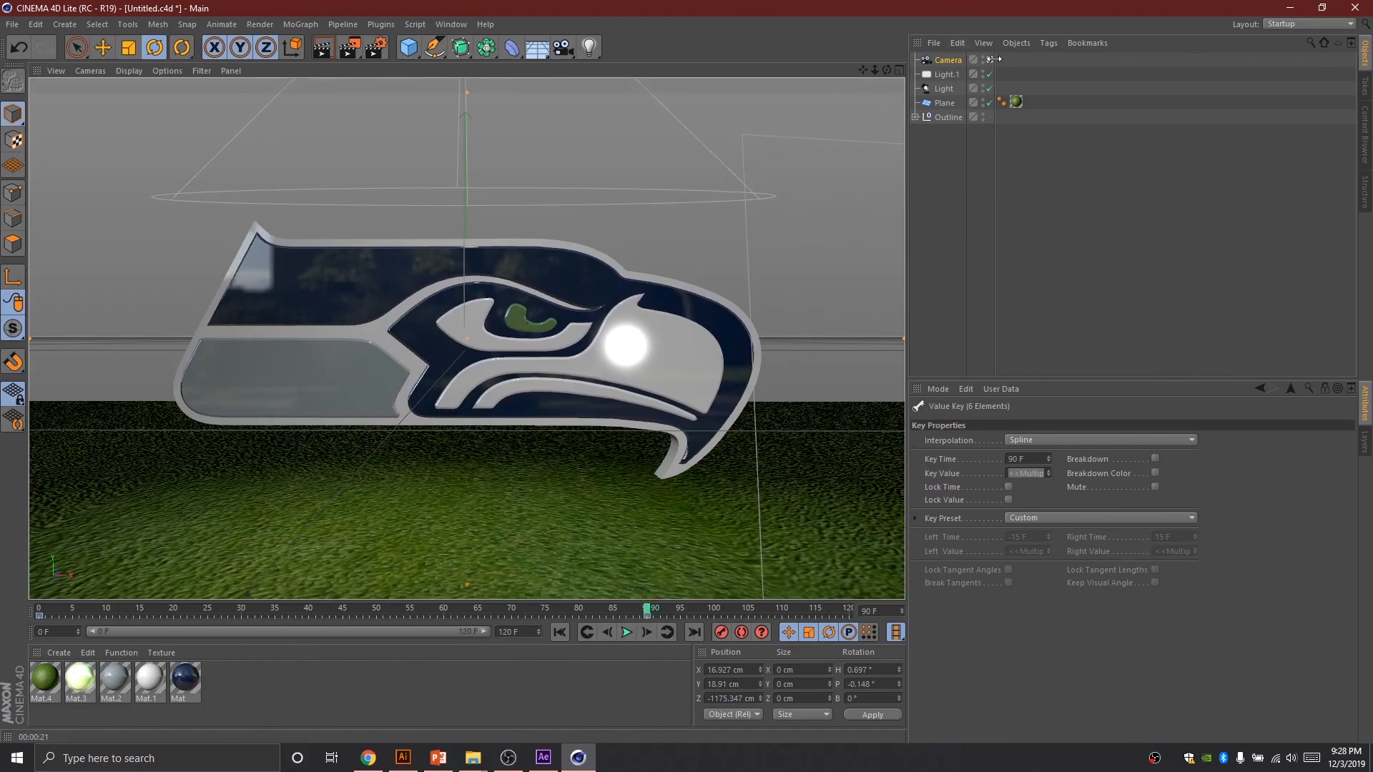
drag(886, 67, 932, 73)
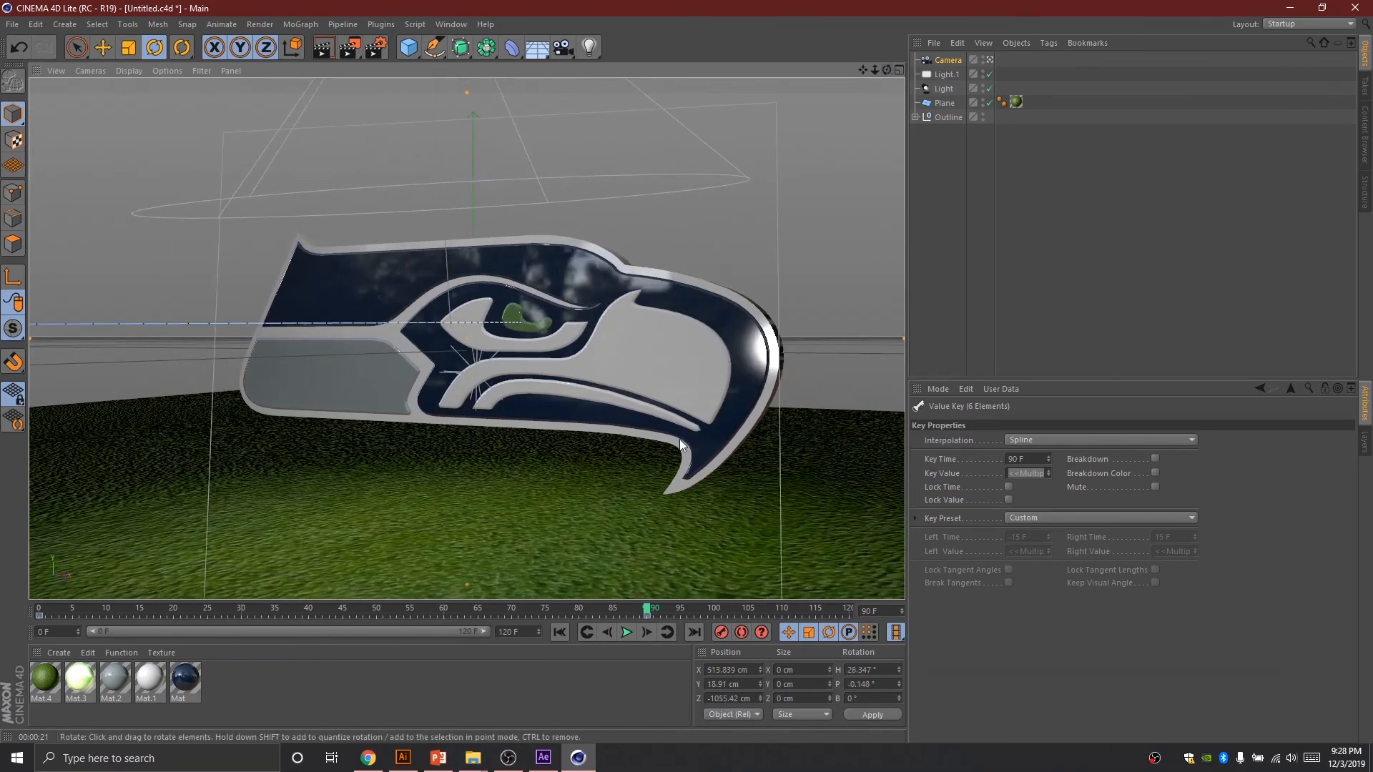
drag(649, 611, 716, 612)
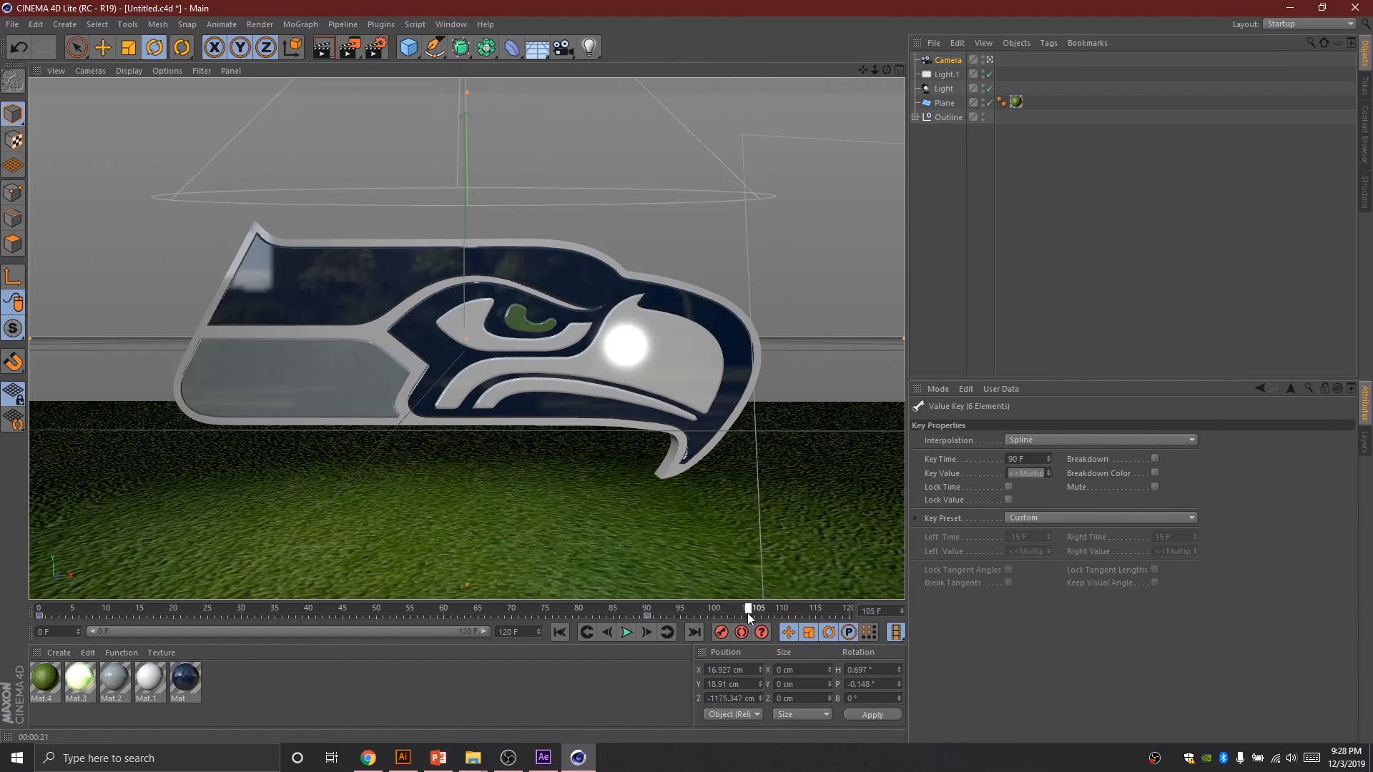
drag(748, 613, 782, 613)
drag(886, 70, 786, 70)
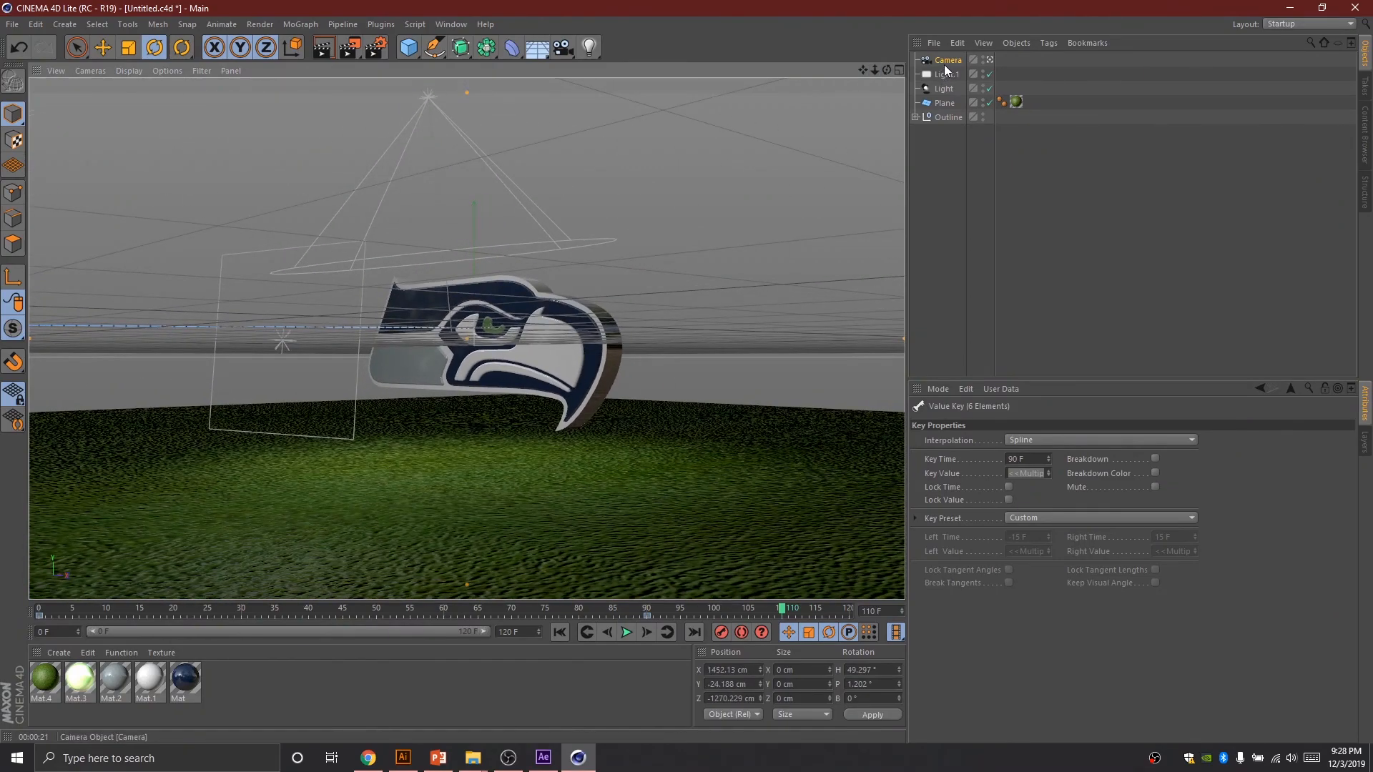
click(944, 62)
click(916, 453)
click(916, 467)
click(916, 481)
click(1080, 453)
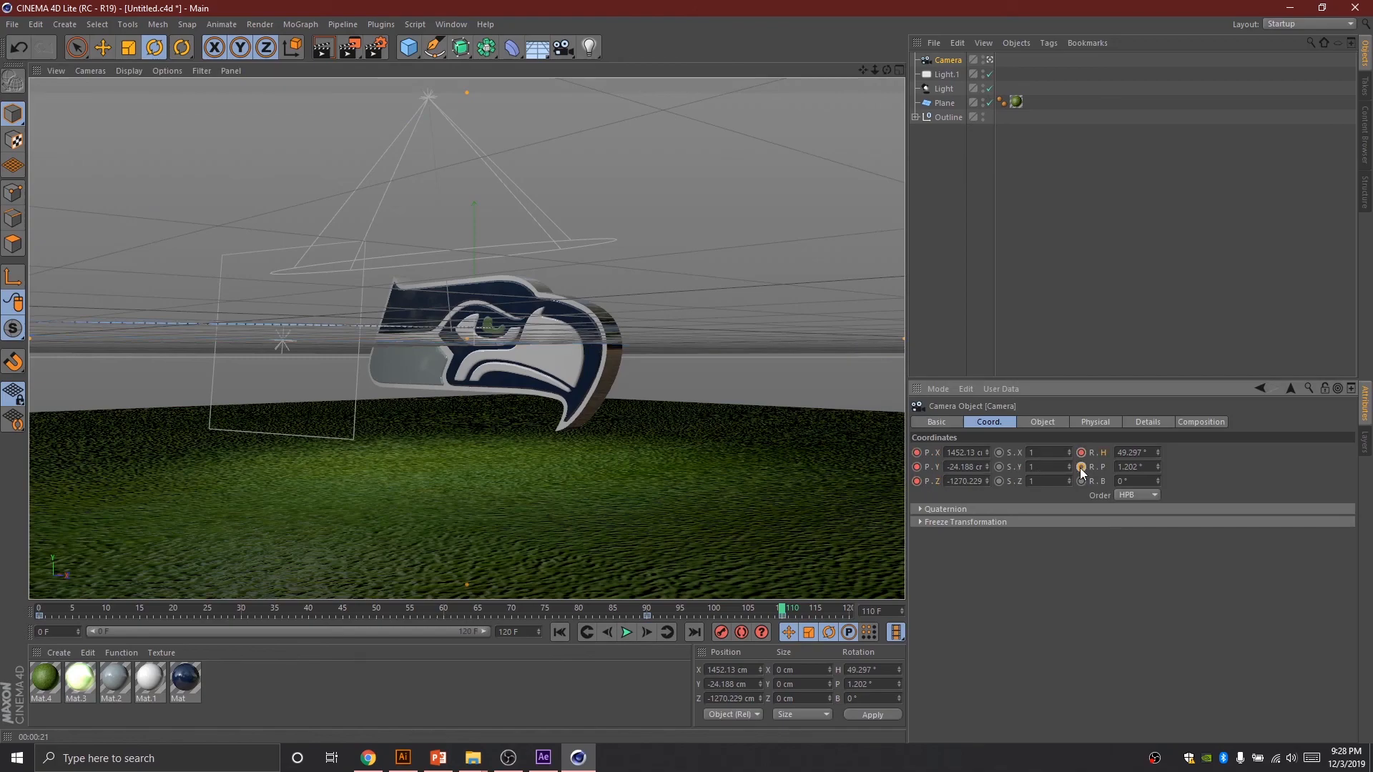
Play back the orbit animation from the start and delete the camera keyframe at frame 110
drag(784, 611, 3, 608)
click(626, 633)
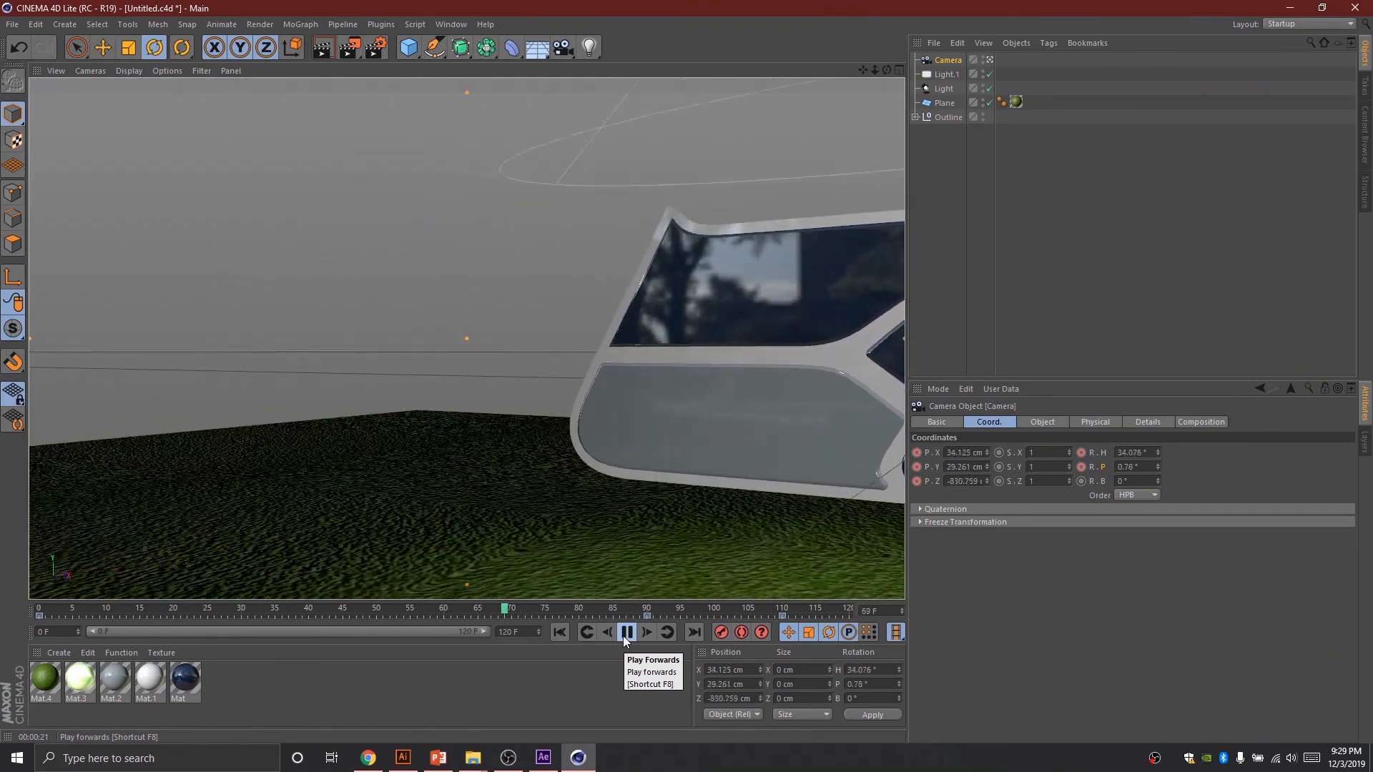
click(625, 636)
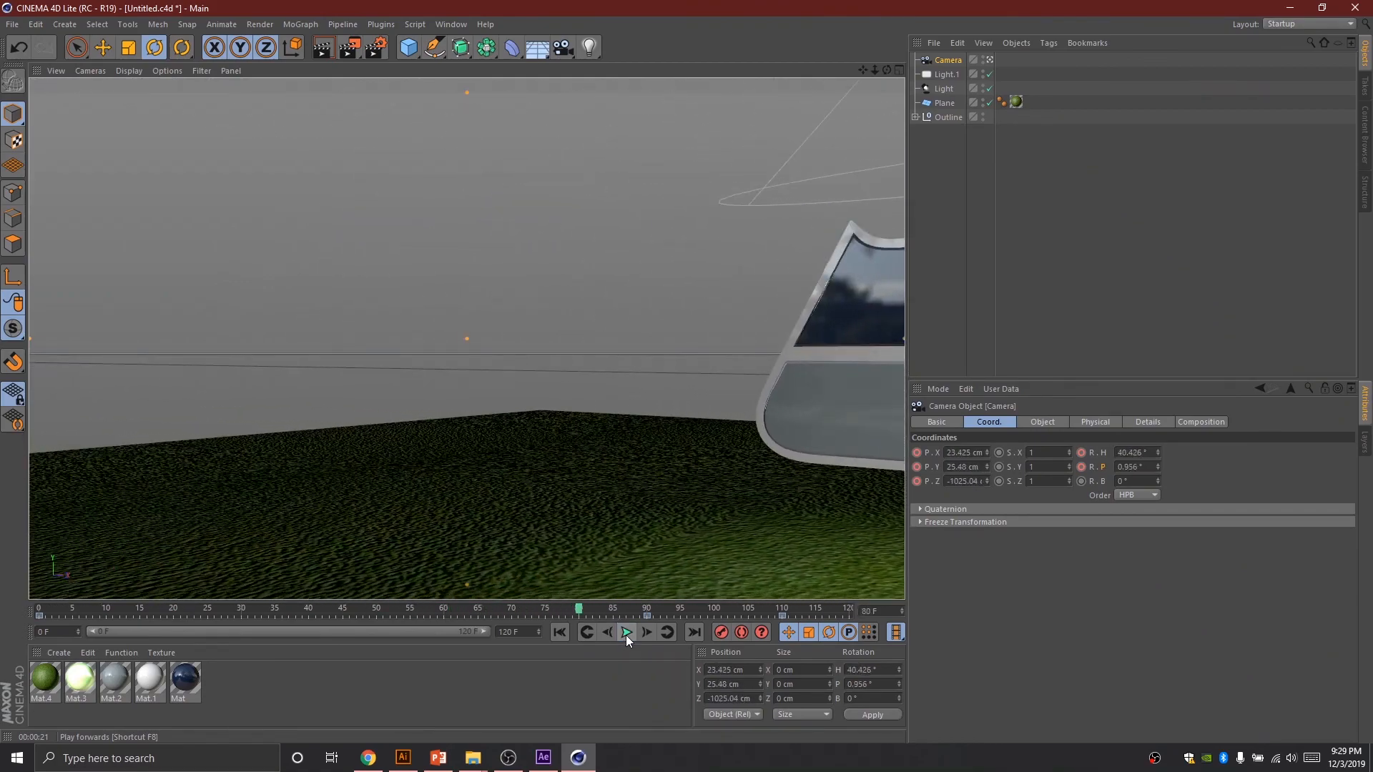
click(783, 617)
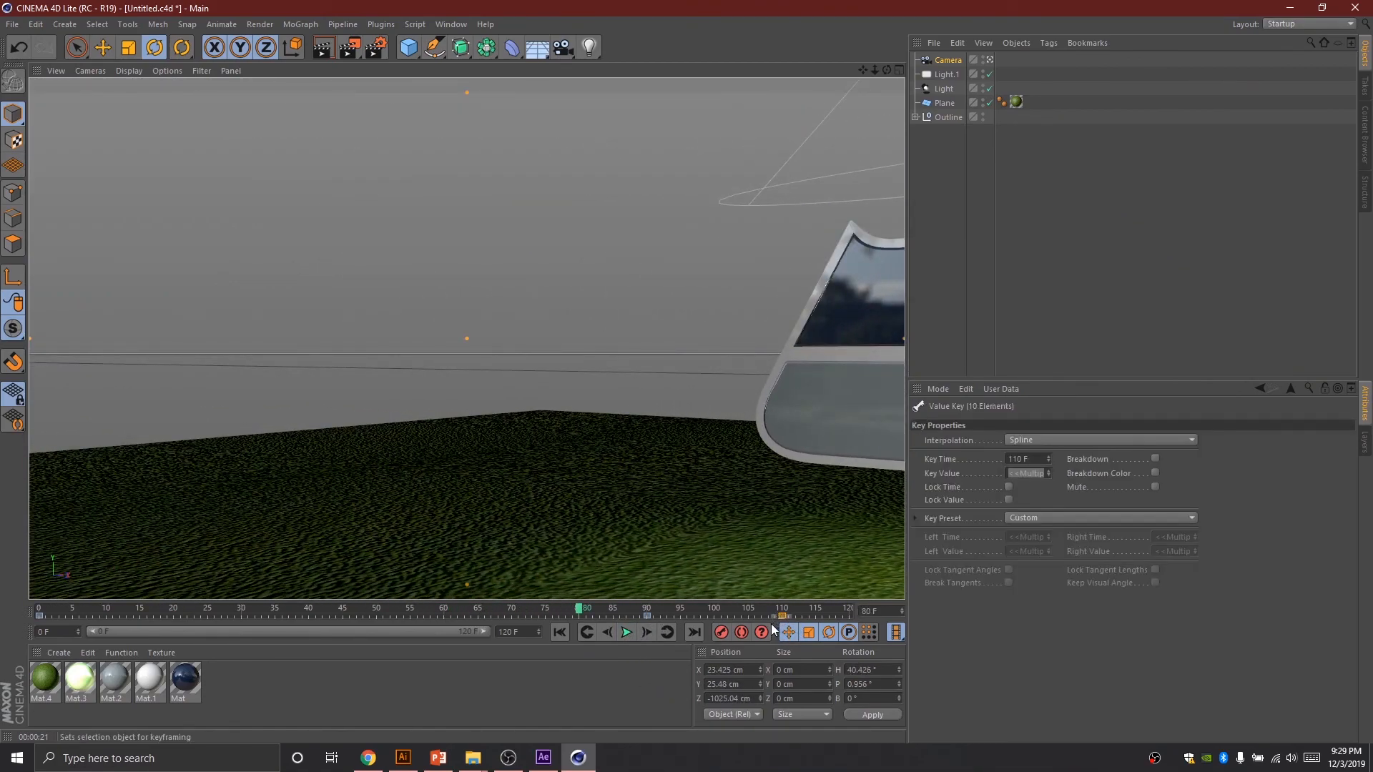
key(Delete)
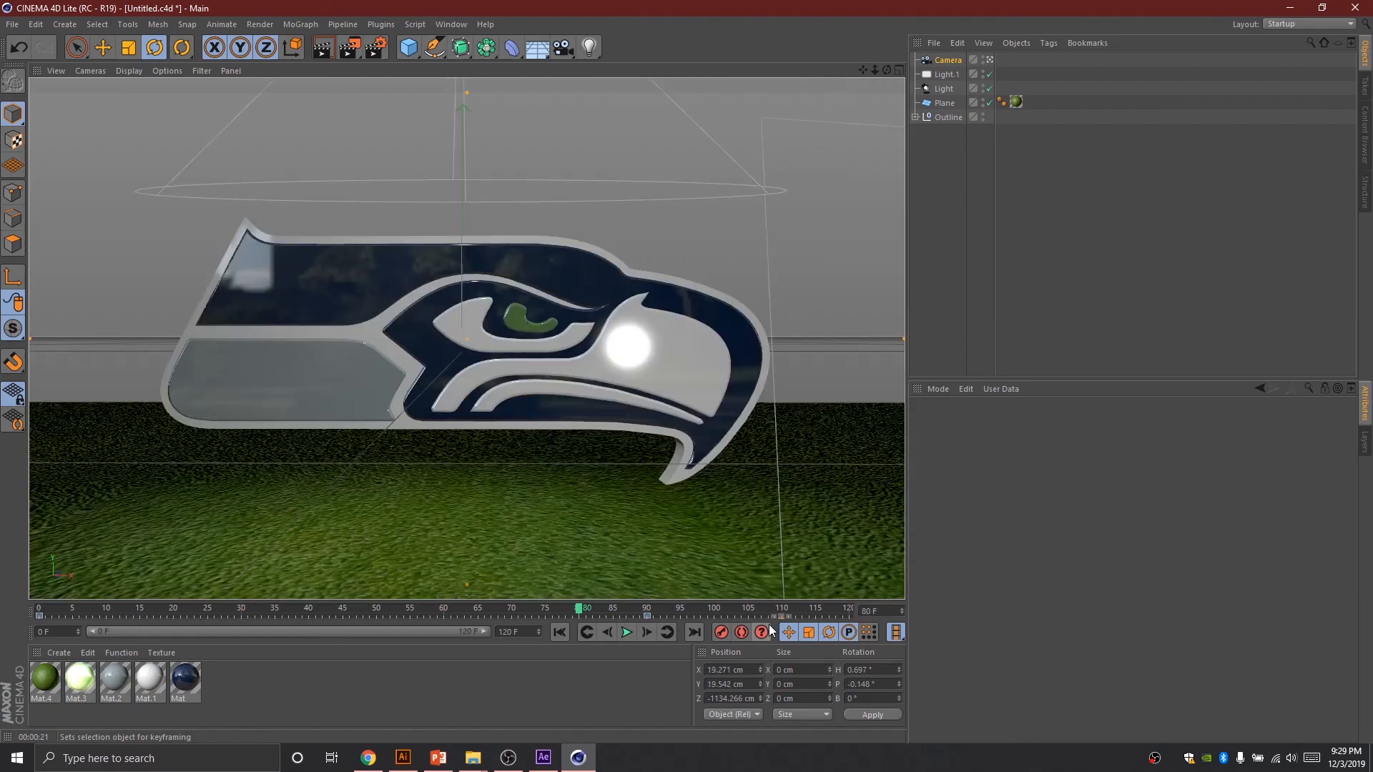
Switch to After Effects to examine the Hartford Whalers composition and its effect keyframes, and return to Cinema 4D
click(544, 757)
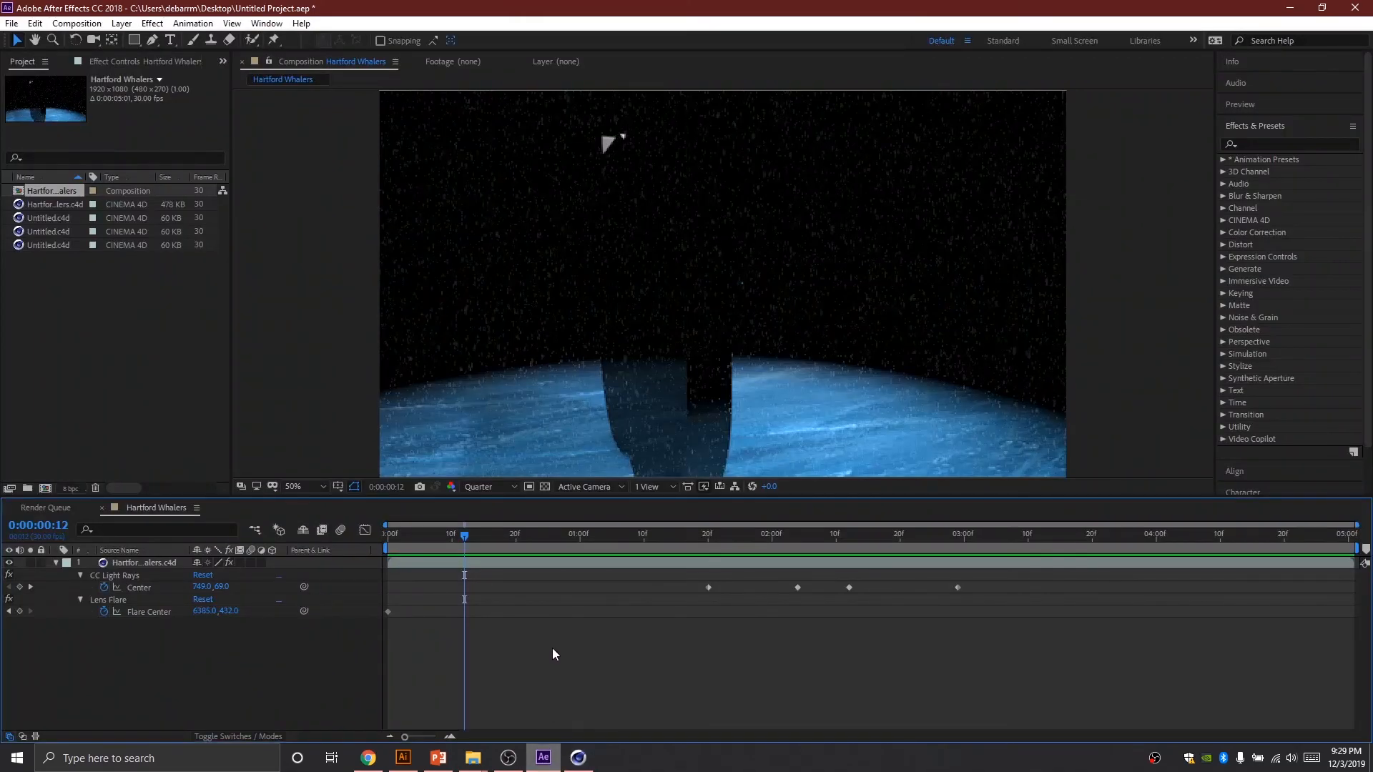
drag(460, 547, 739, 552)
drag(662, 582, 453, 613)
click(577, 758)
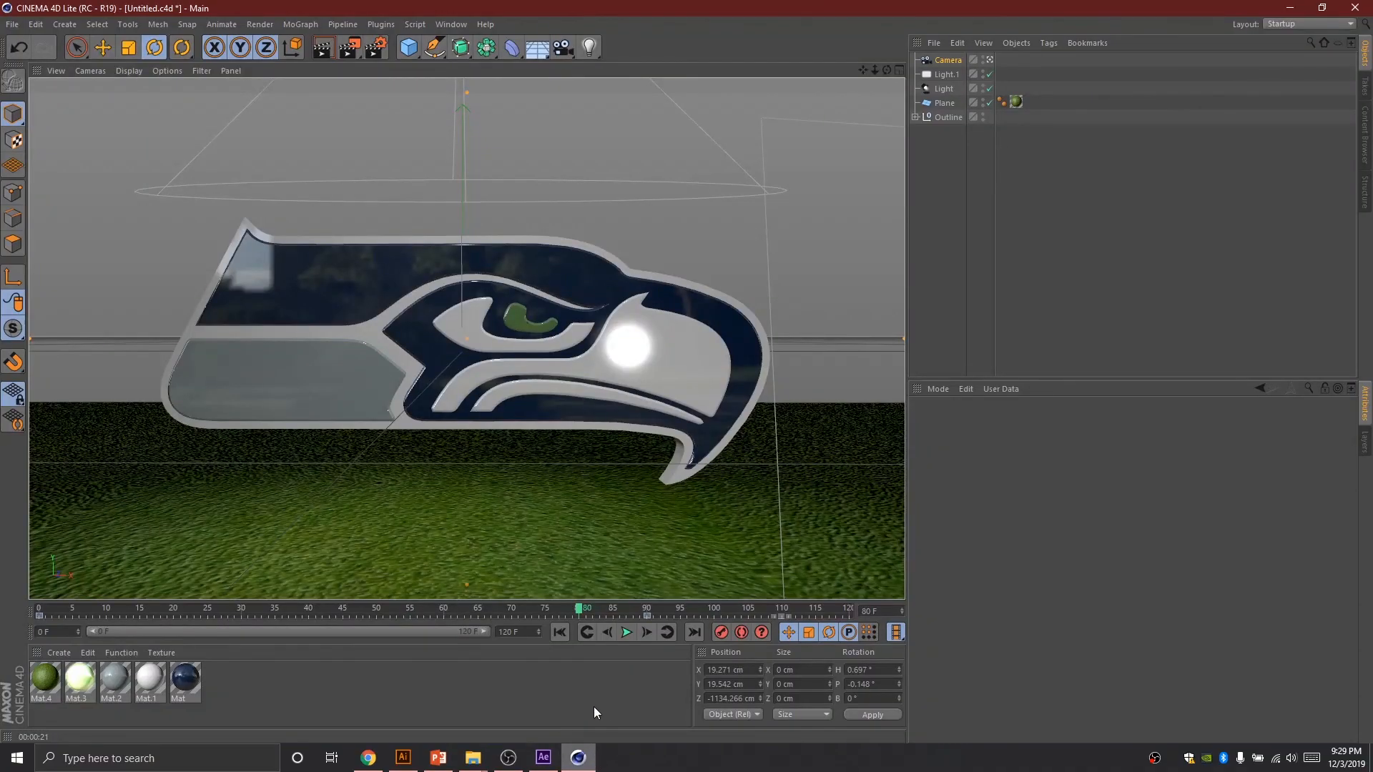
Switch to Chrome to check the Cinema 4D Logo Animation outline in Google Docs, and return to Cinema 4D
click(368, 758)
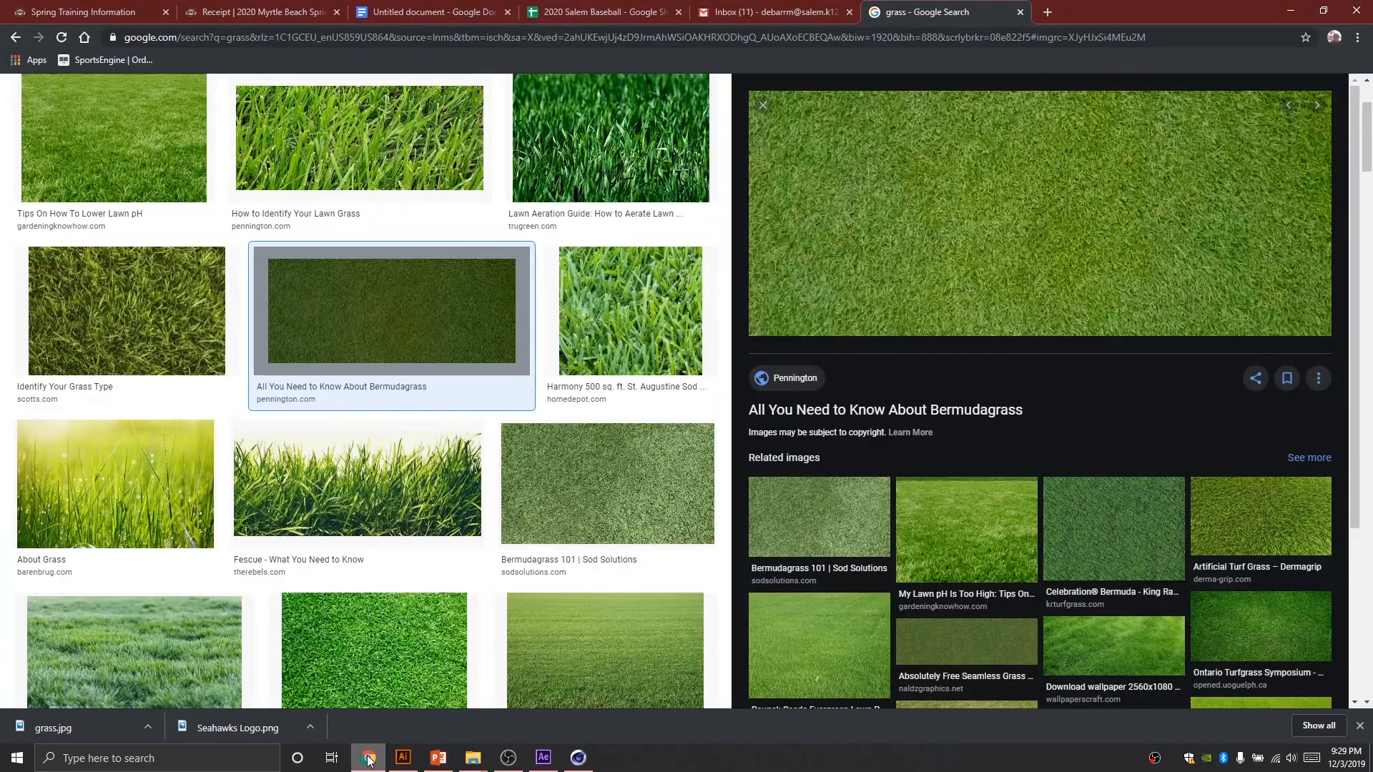
click(429, 11)
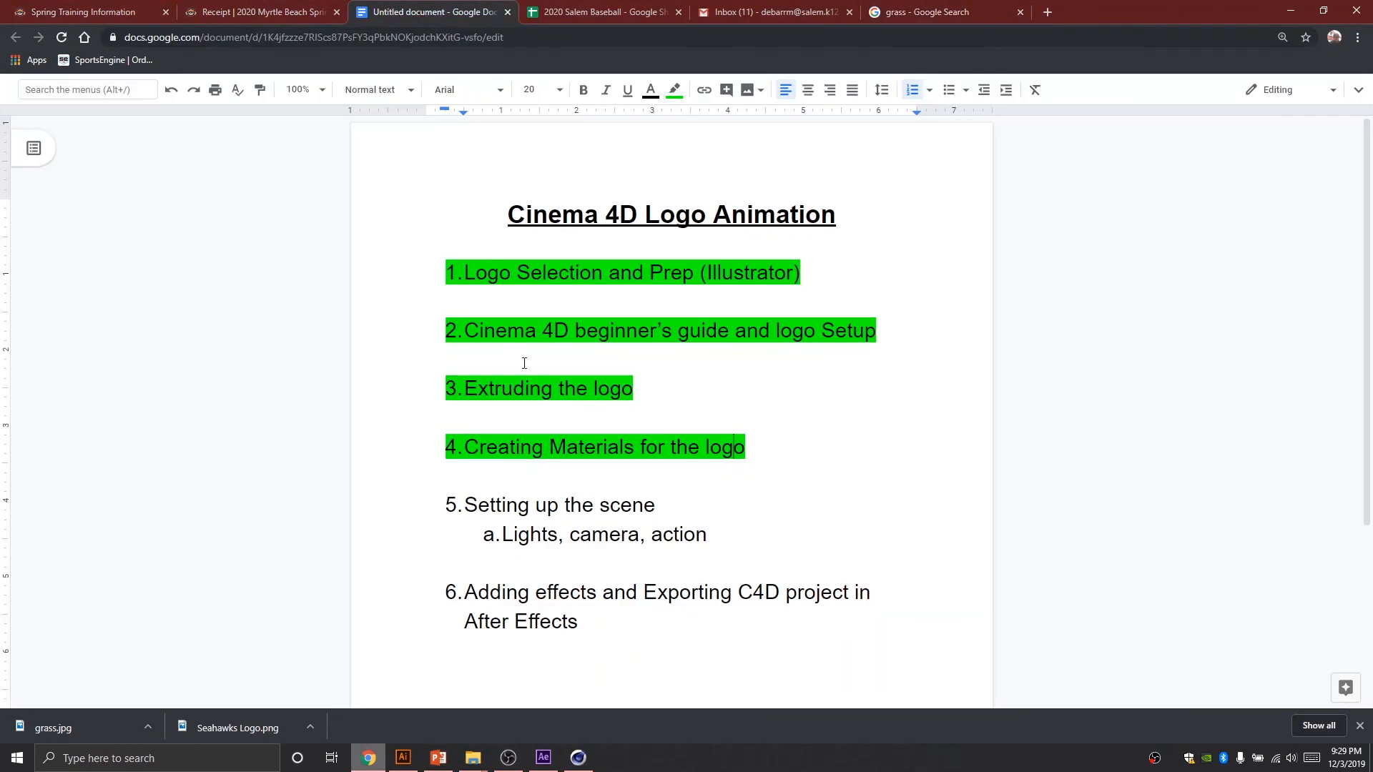
click(578, 757)
Select the Outline null, scrub through the timeline and play back the camera pull-out animation
drag(581, 616, 652, 617)
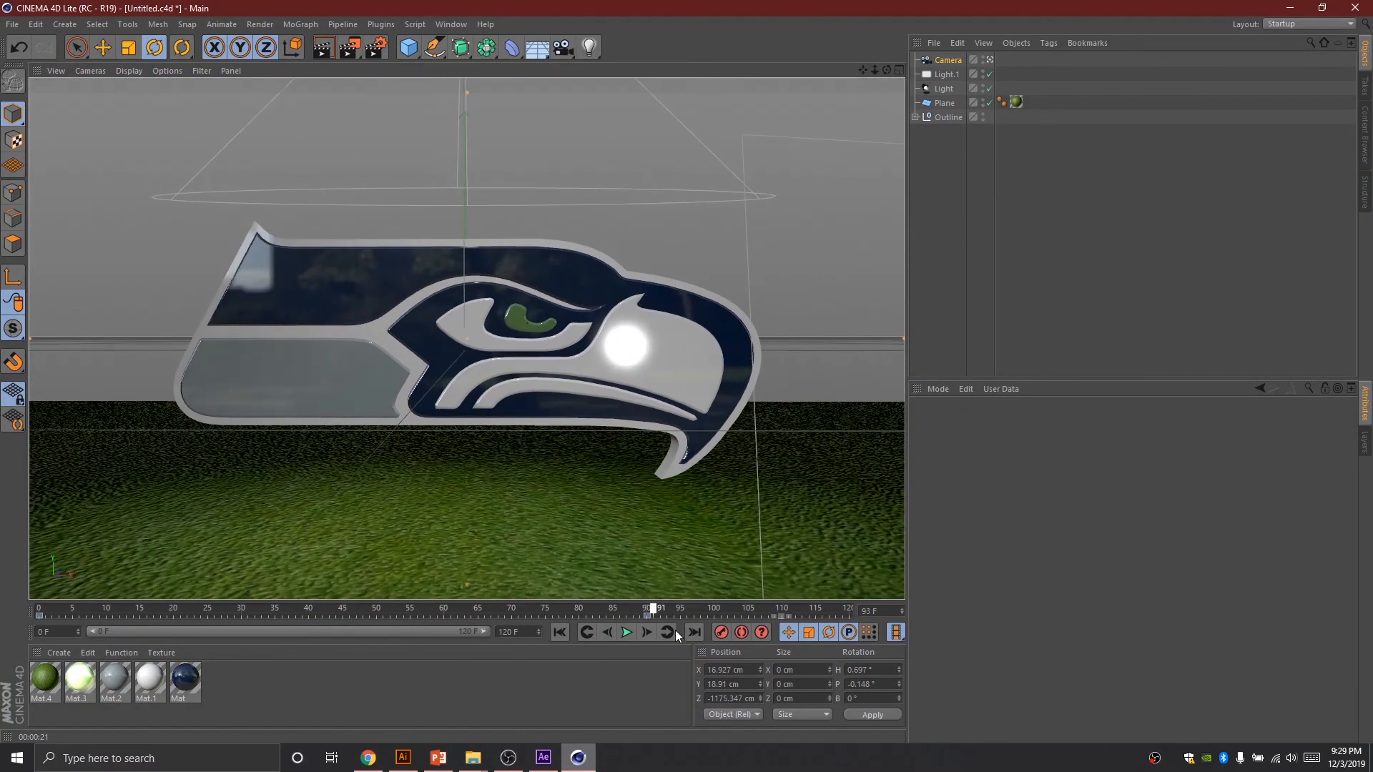
drag(828, 614, 719, 611)
click(944, 118)
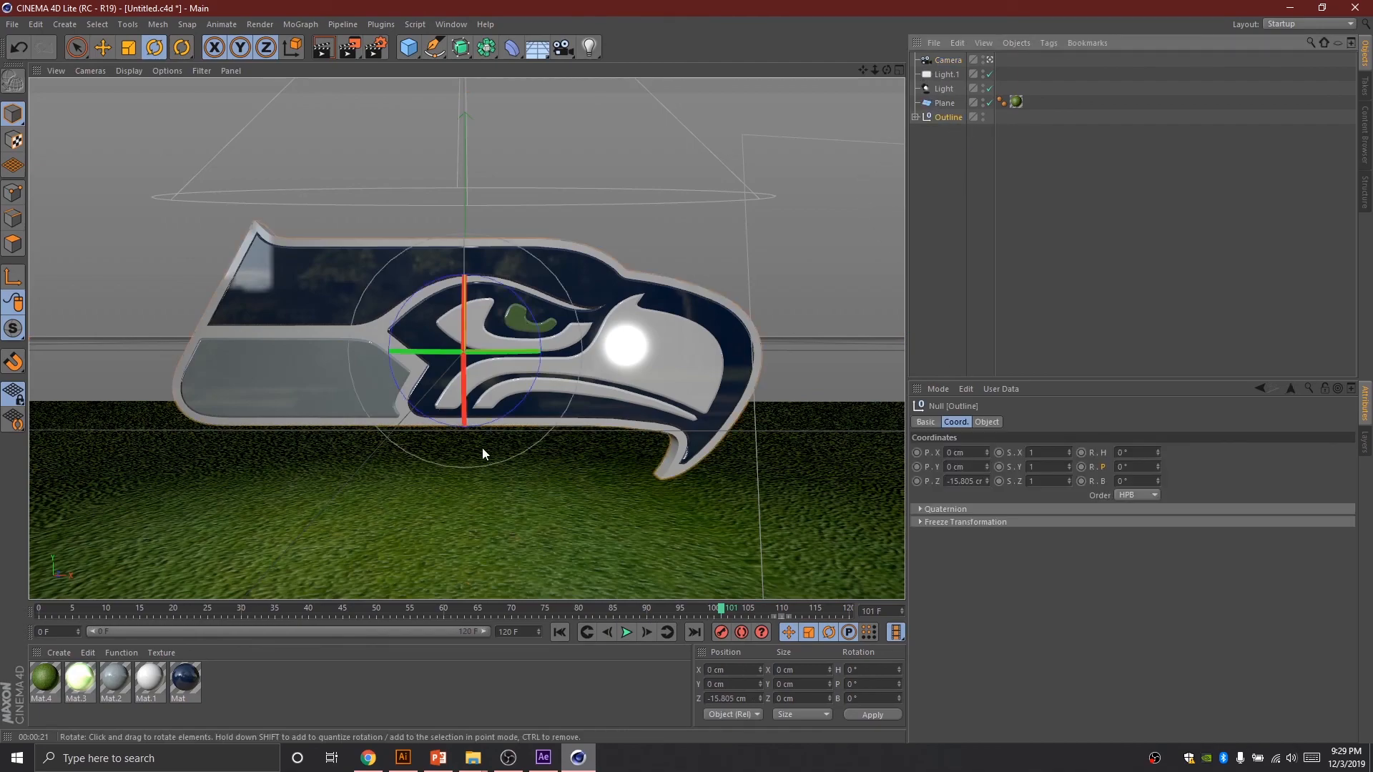
drag(715, 609, 440, 631)
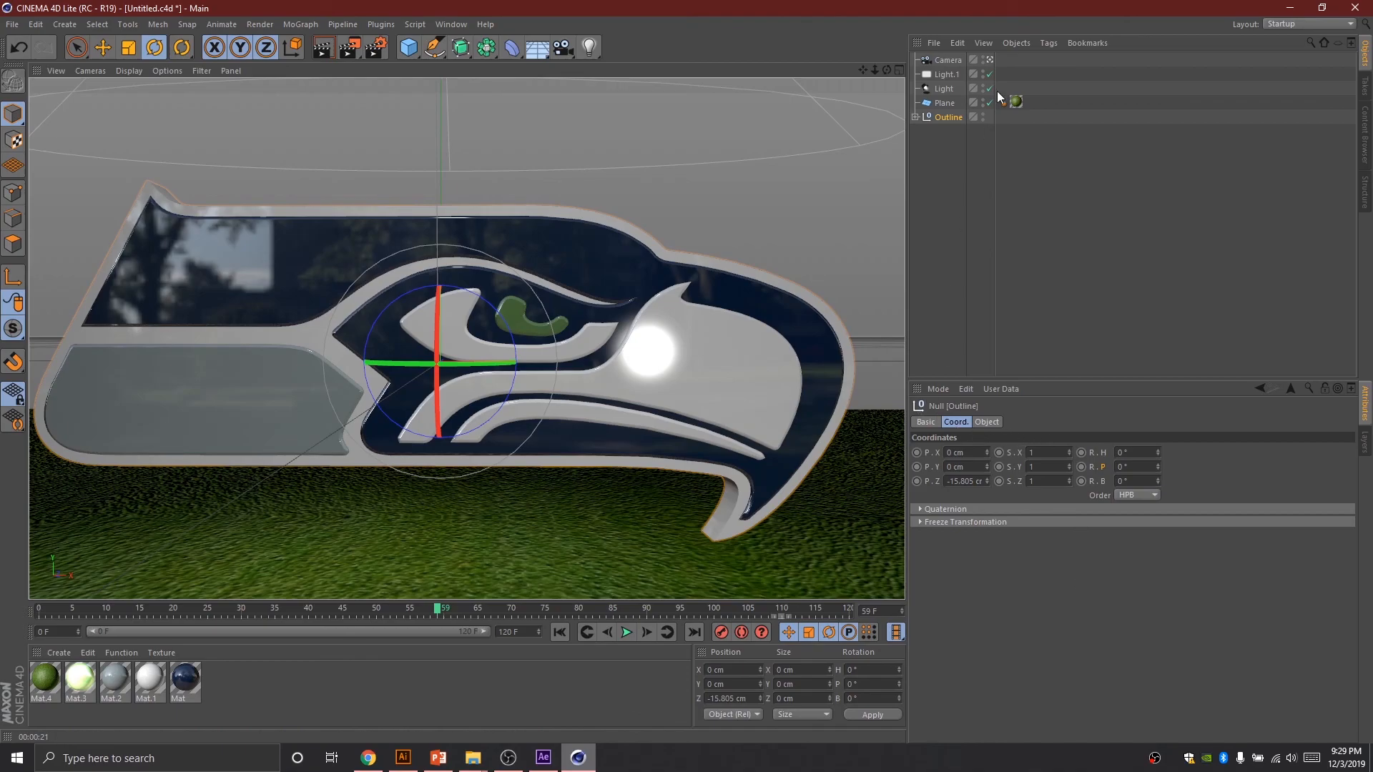
drag(440, 609, 66, 602)
click(626, 632)
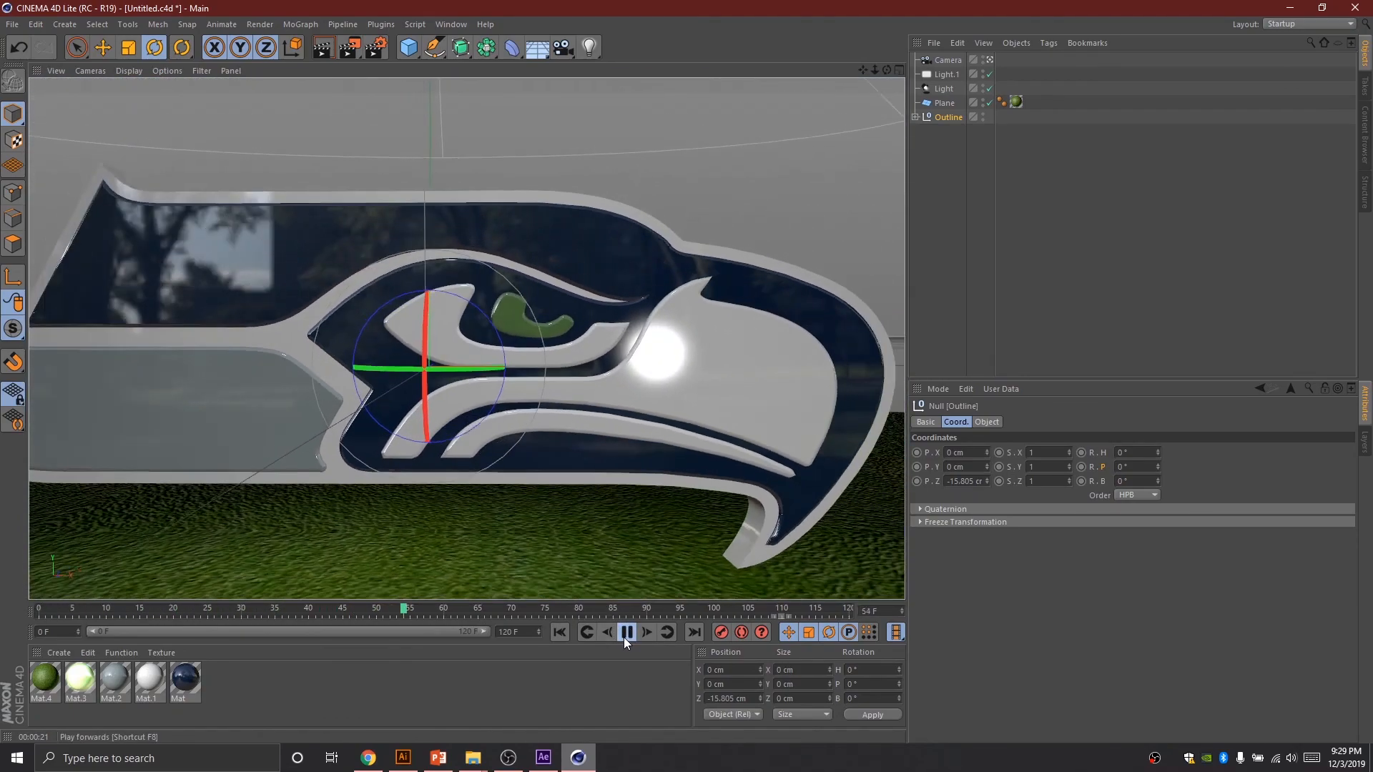
click(627, 632)
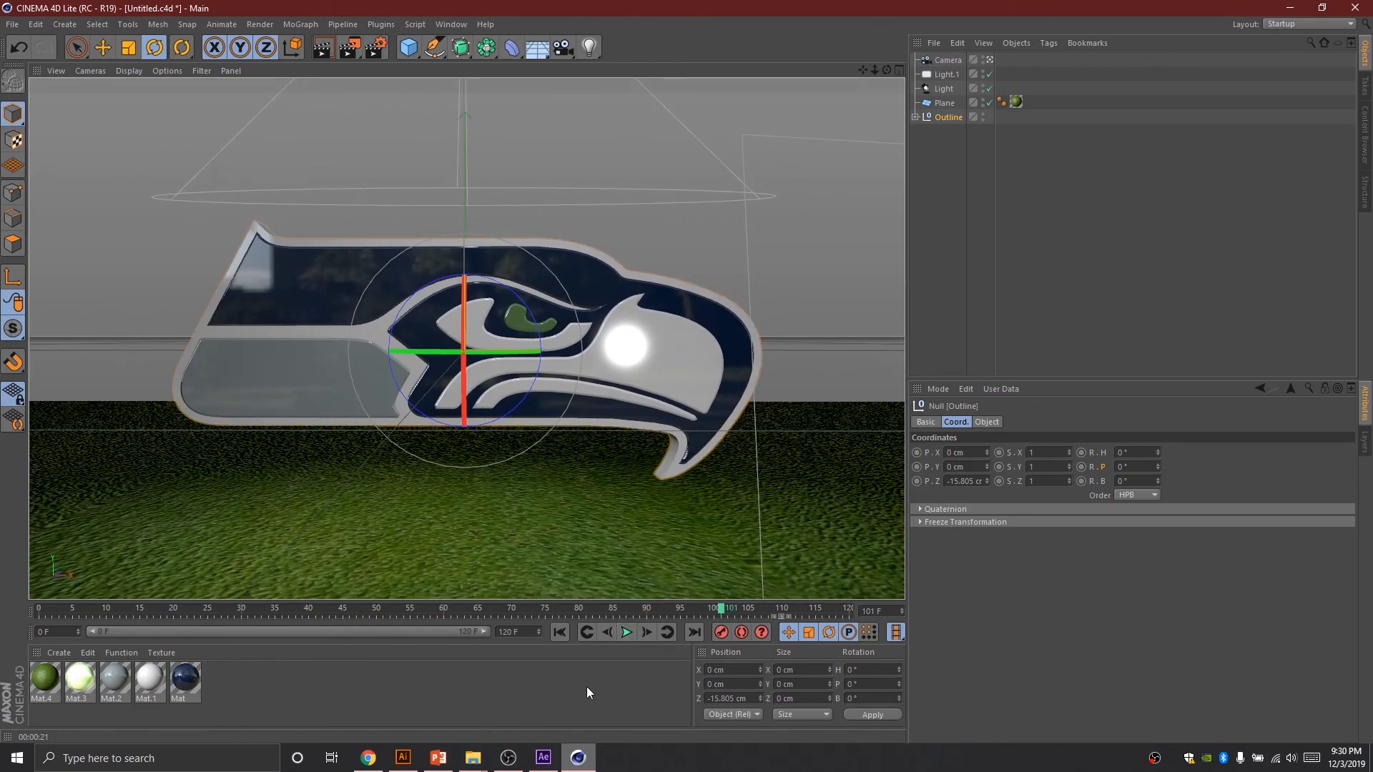
Switch to the Google Docs outline in Chrome and highlight "Setting up the scene" and "Lights, camera, action" in green
click(368, 758)
drag(721, 541, 421, 506)
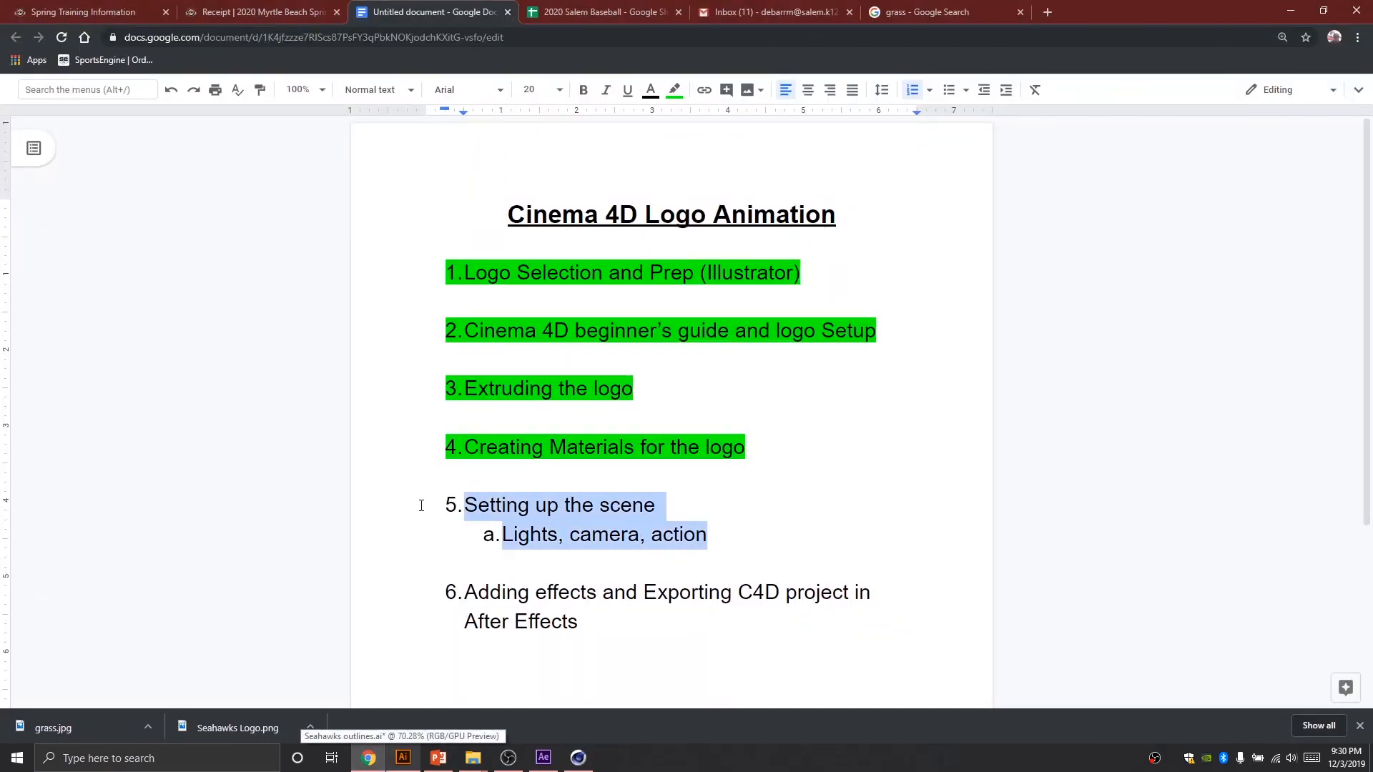
click(674, 89)
click(751, 162)
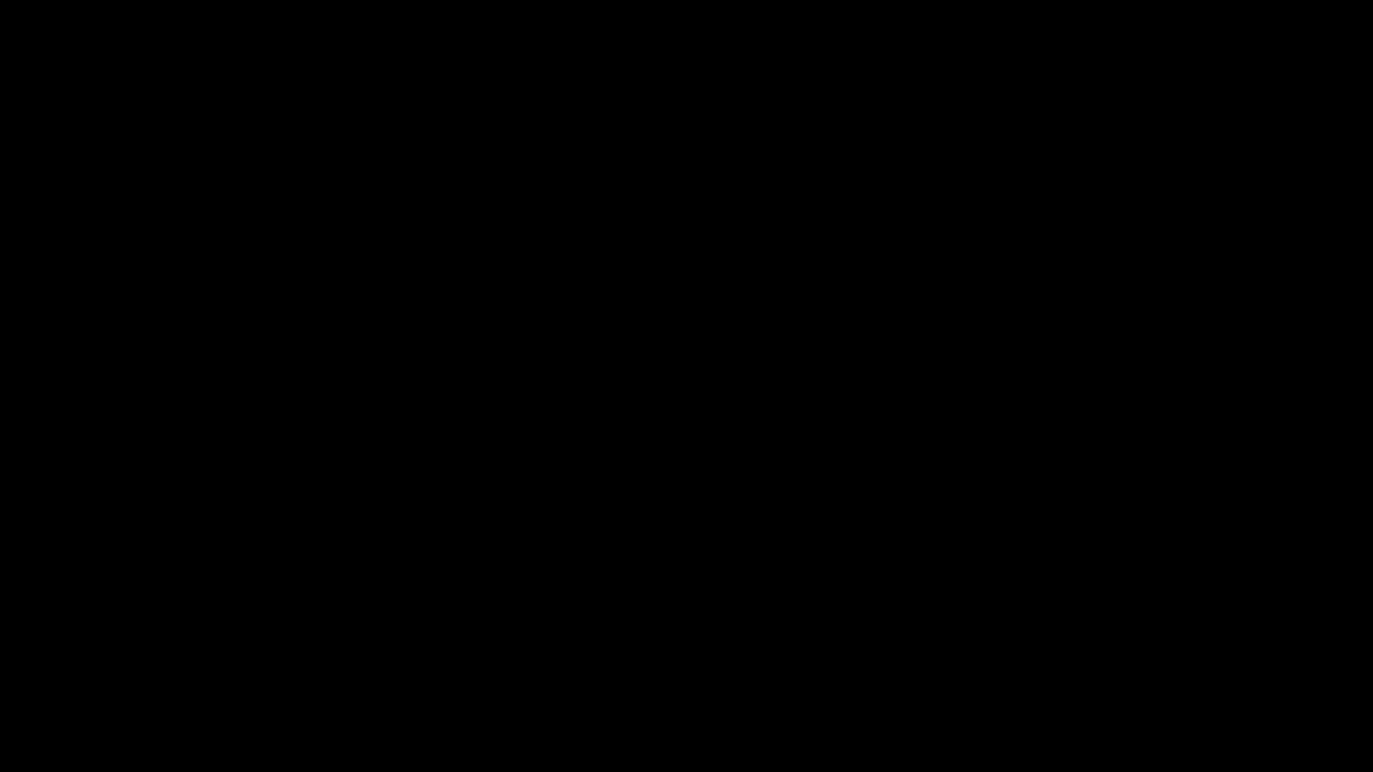